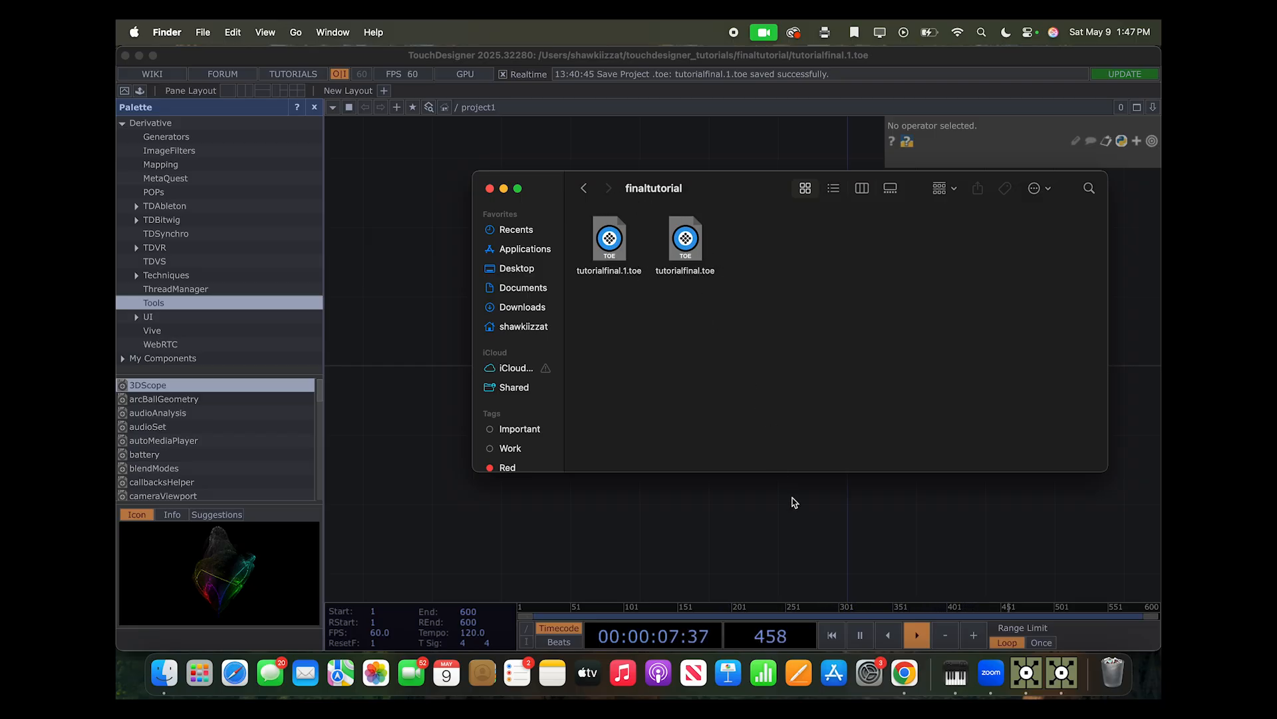
# Examine the mediapipe-touchdesigner GitHub repository in the browser, from its file list to the README's plugin overview image
pyautogui.hotkey('ctrl', 'Right')
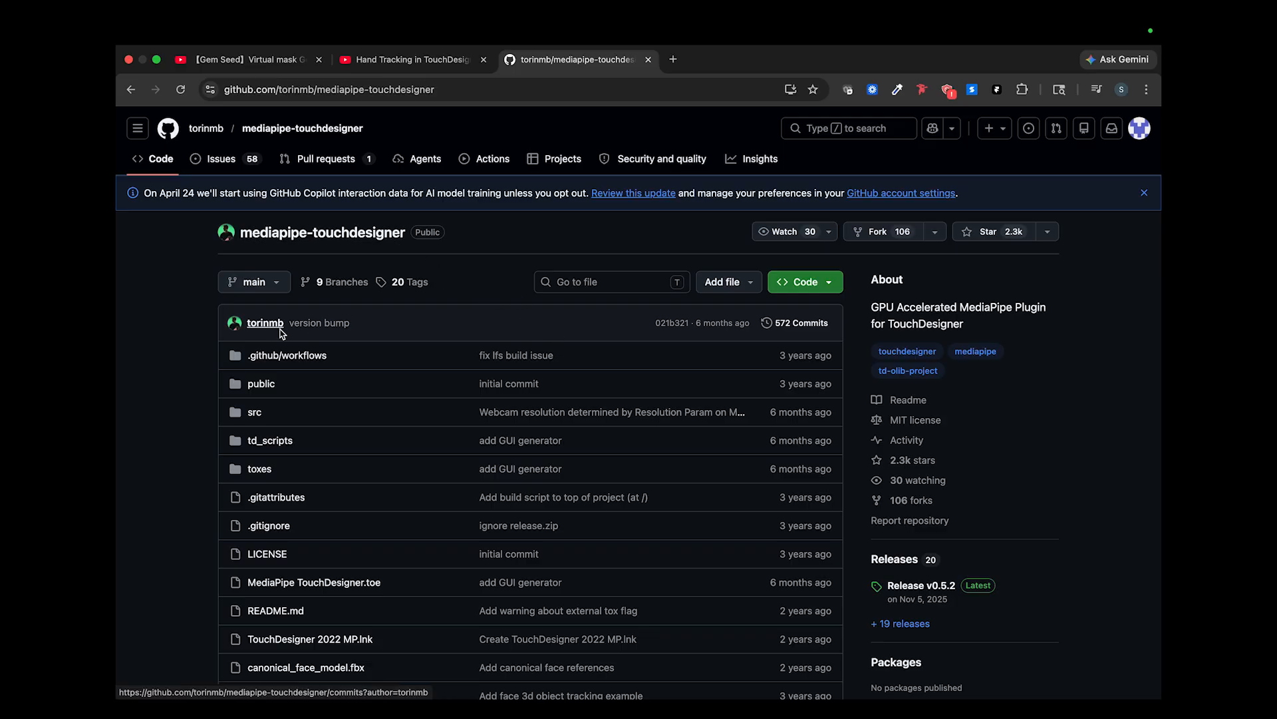
pyautogui.scroll(-2, 444, 383)
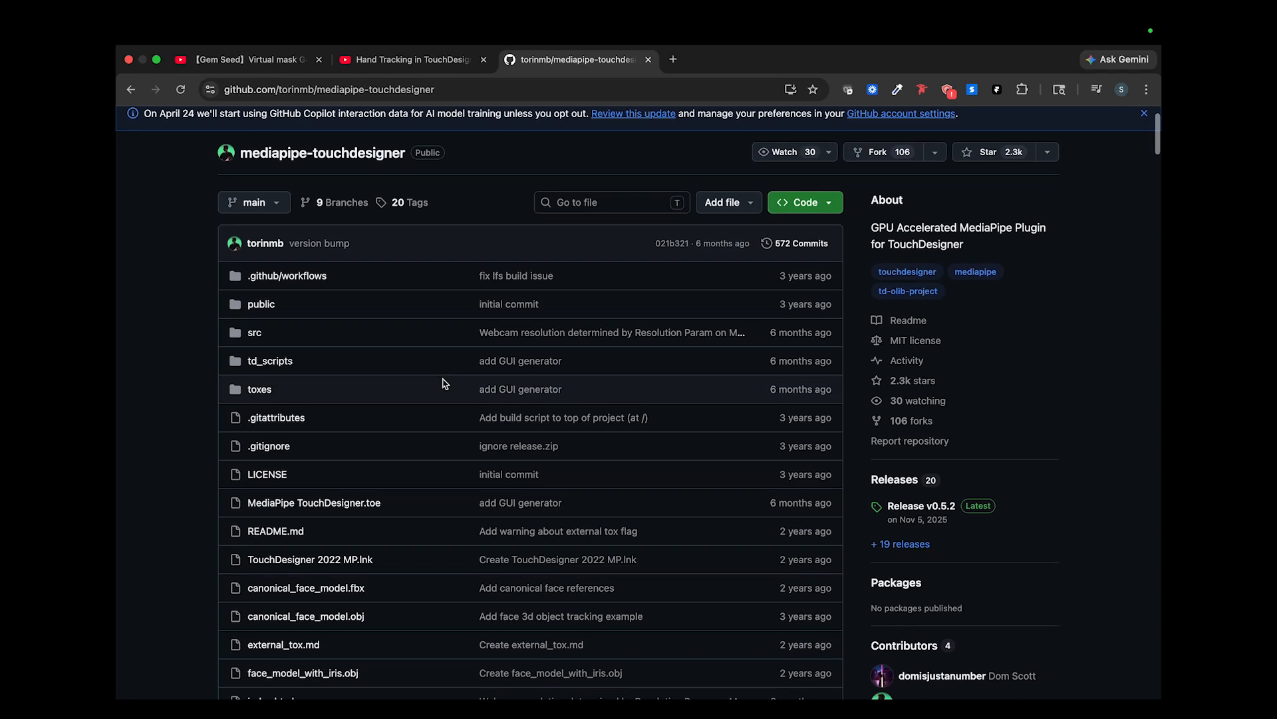
pyautogui.scroll(-10, 493, 465)
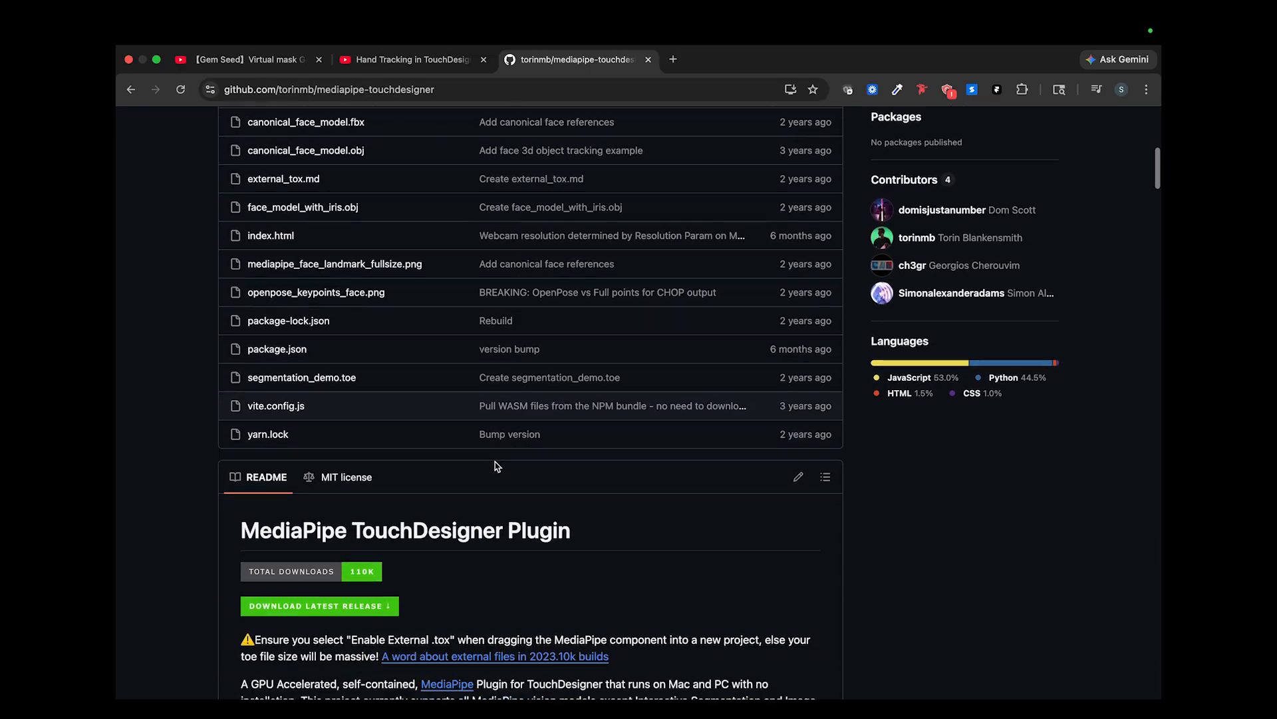
pyautogui.scroll(-2, 496, 466)
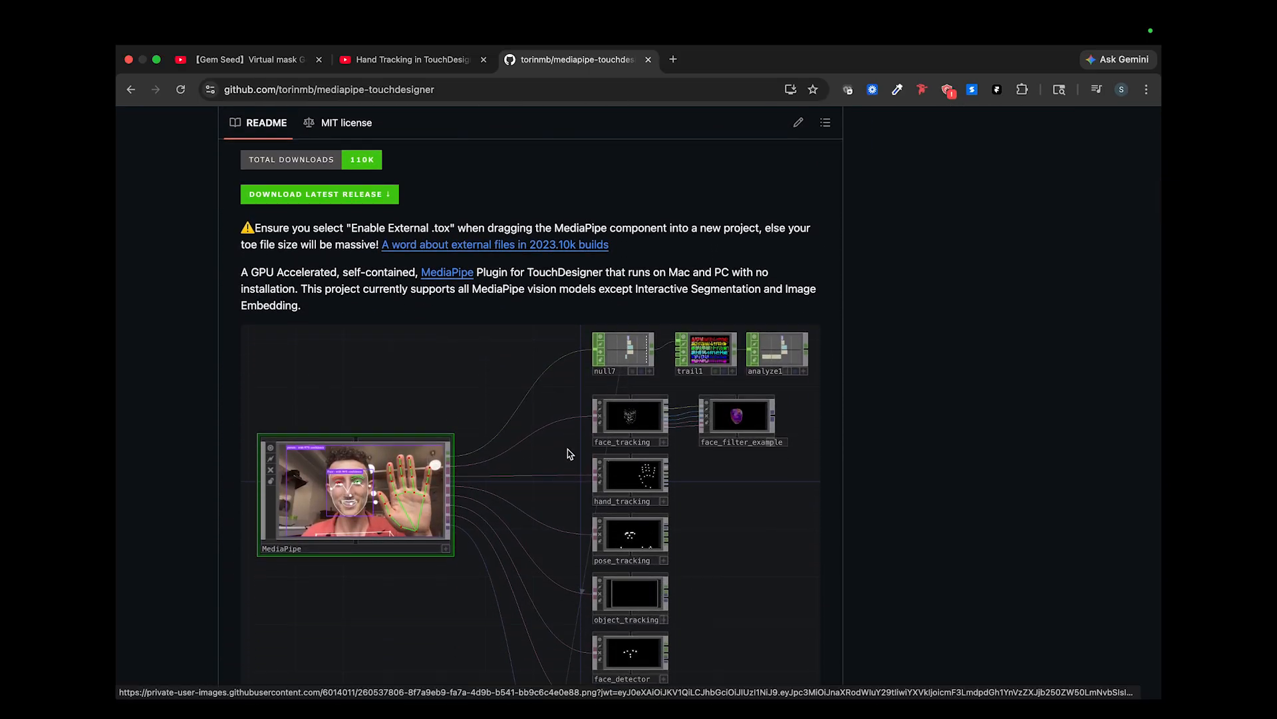
pyautogui.scroll(-1, 569, 454)
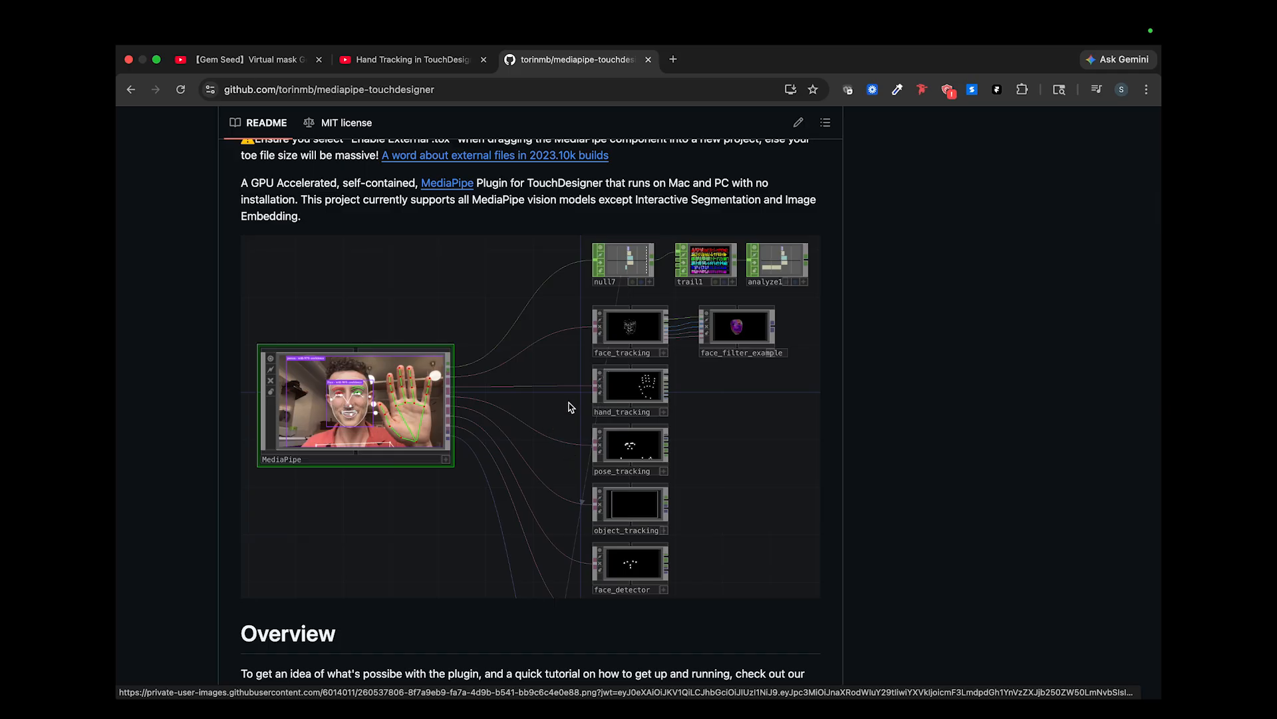
pyautogui.scroll(1, 569, 407)
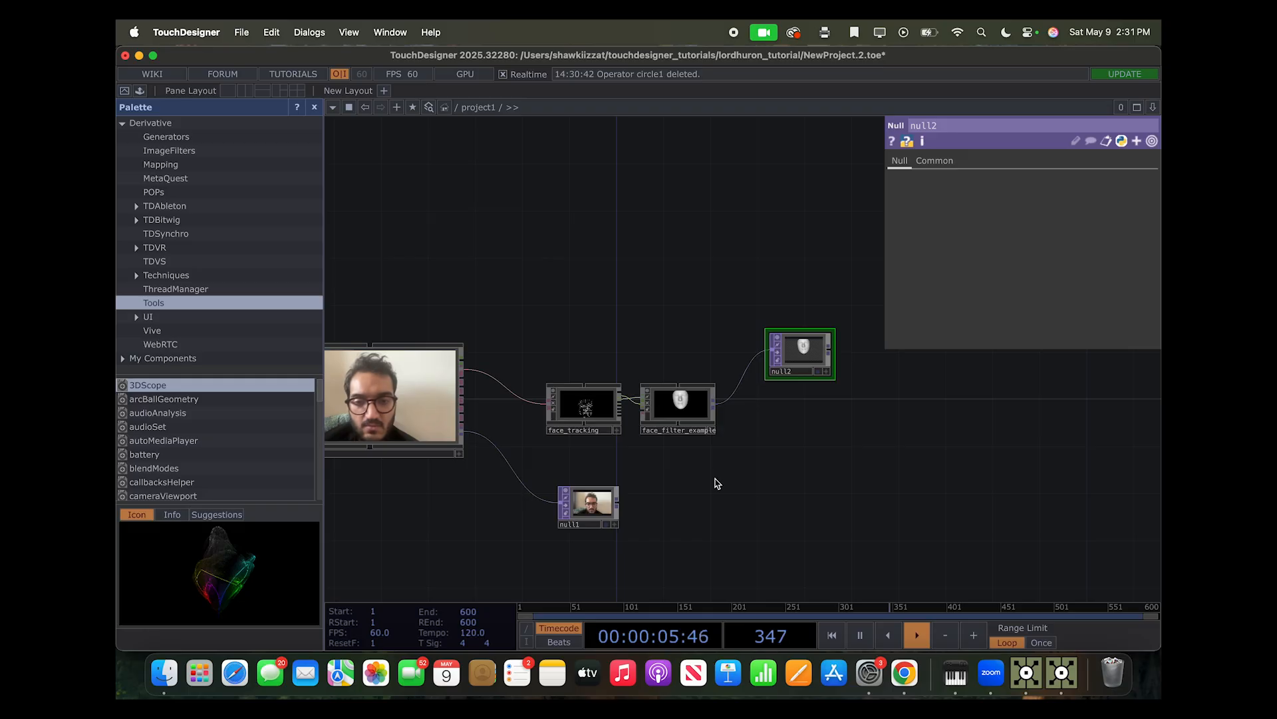
# Switch to the NewProject.2.toe TouchDesigner project and enter the face_filter_example component, focusing on its "Metric" space operators
pyautogui.hscroll(-3, 756, 476)
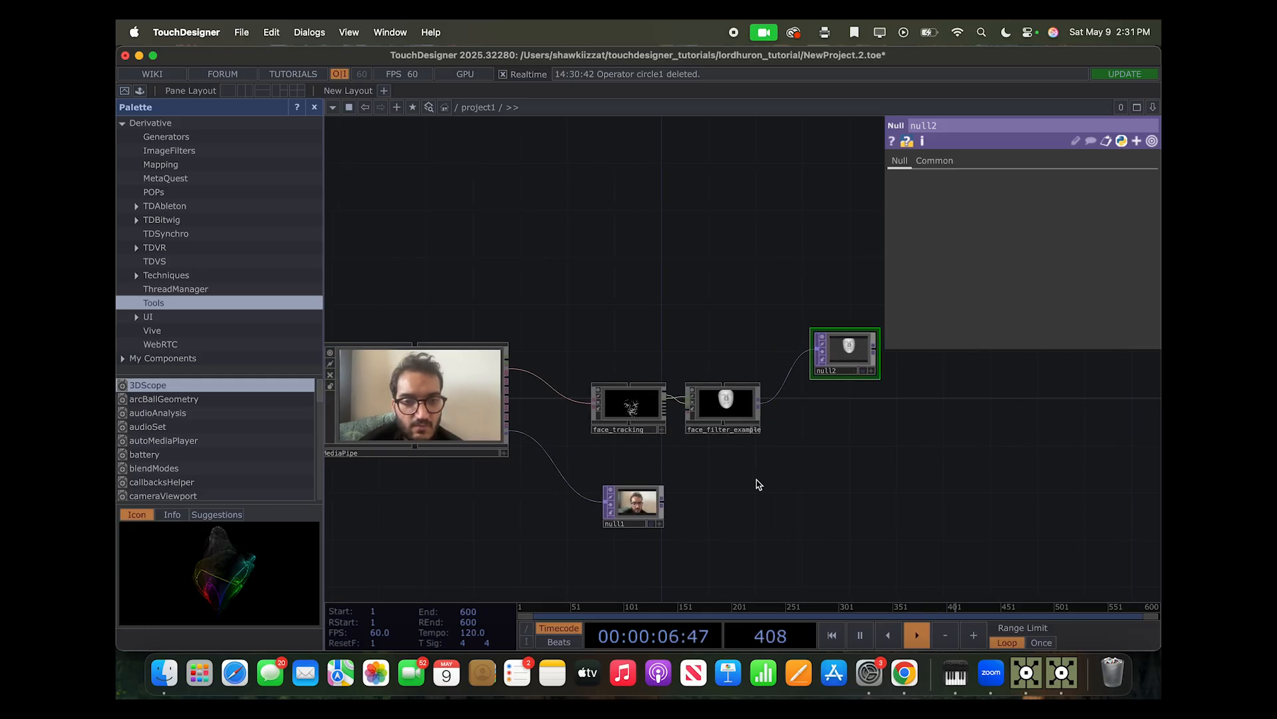
pyautogui.scroll(-2, 757, 479)
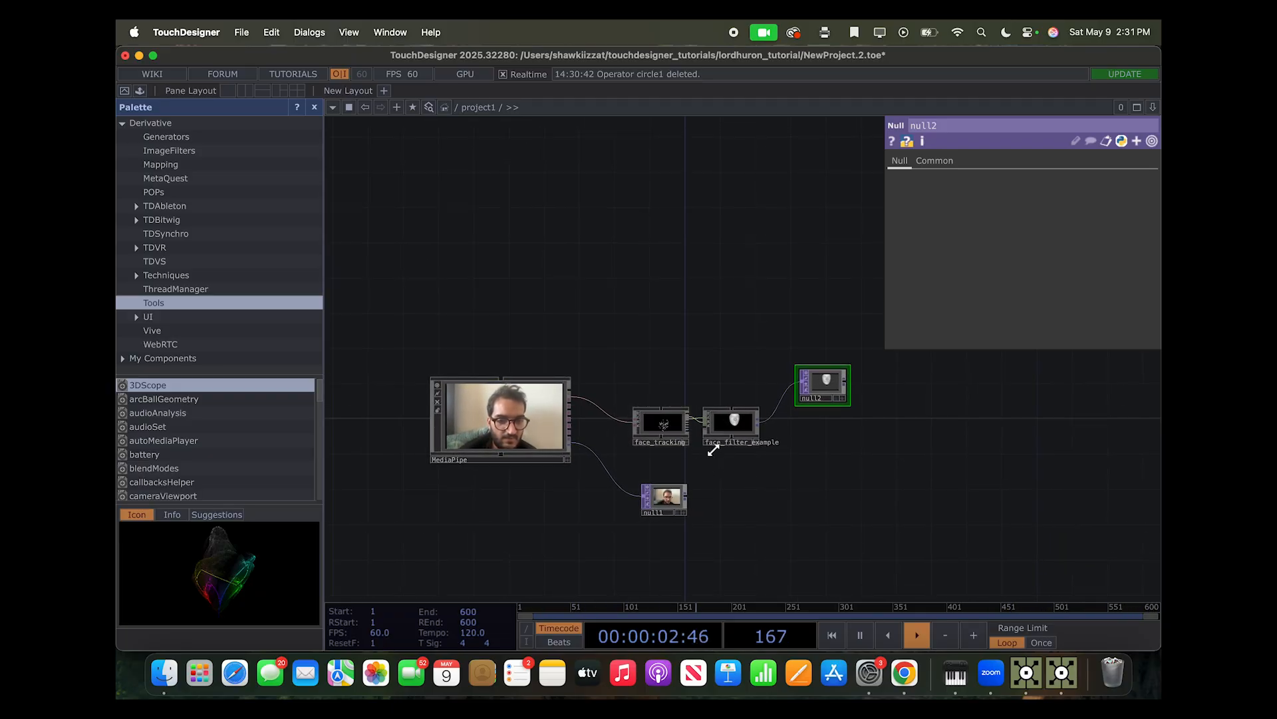
pyautogui.moveTo(728, 473); pyautogui.dragTo(688, 471)
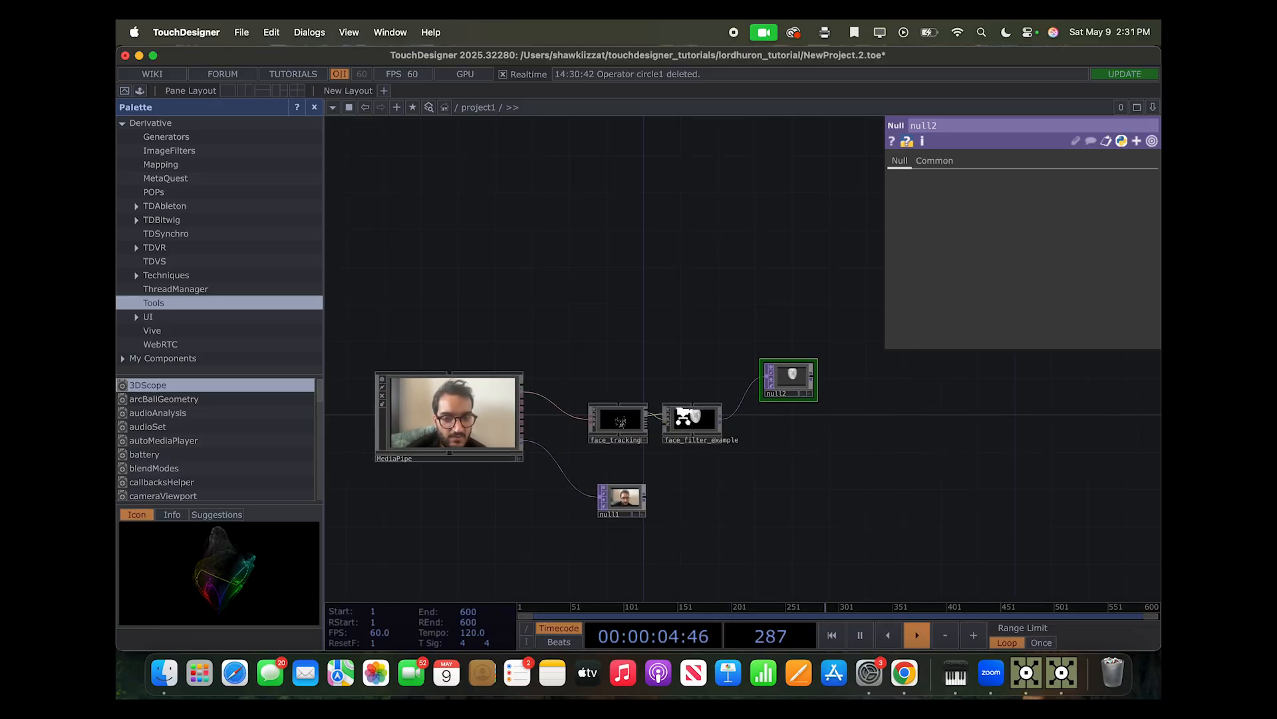
pyautogui.scroll(10, 689, 421)
pyautogui.scroll(5, 683, 416)
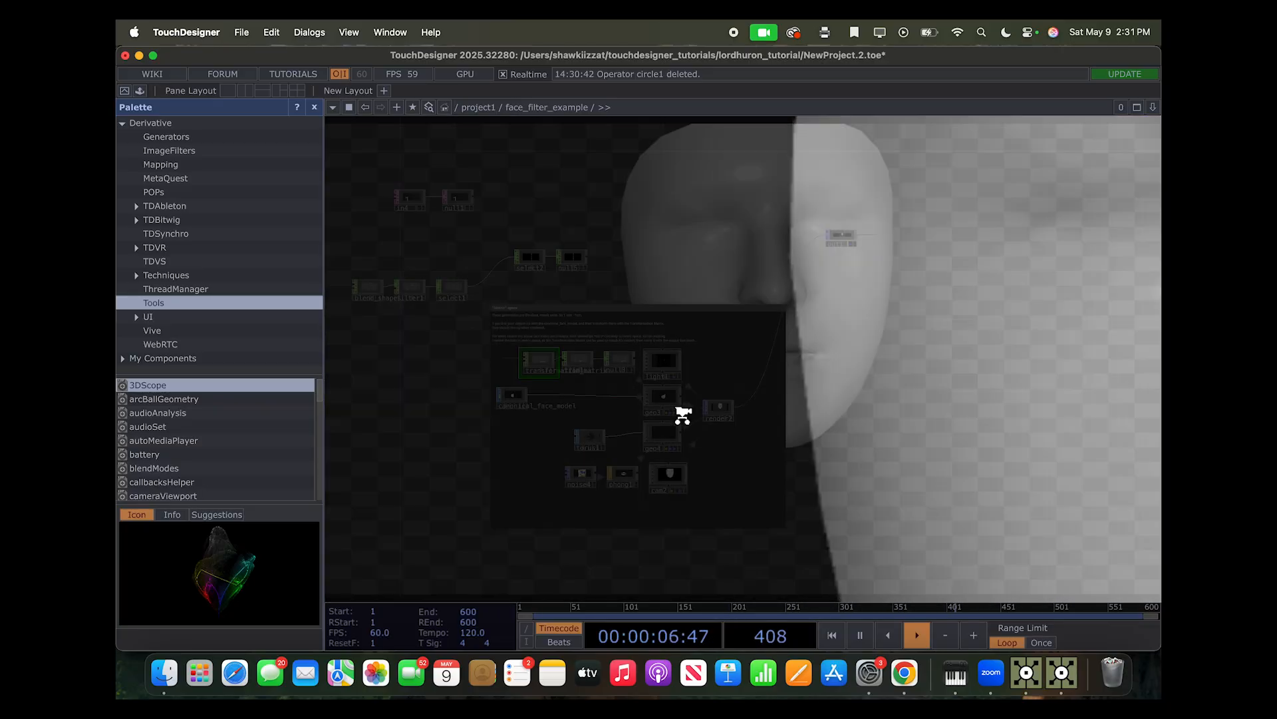
pyautogui.scroll(2, 703, 453)
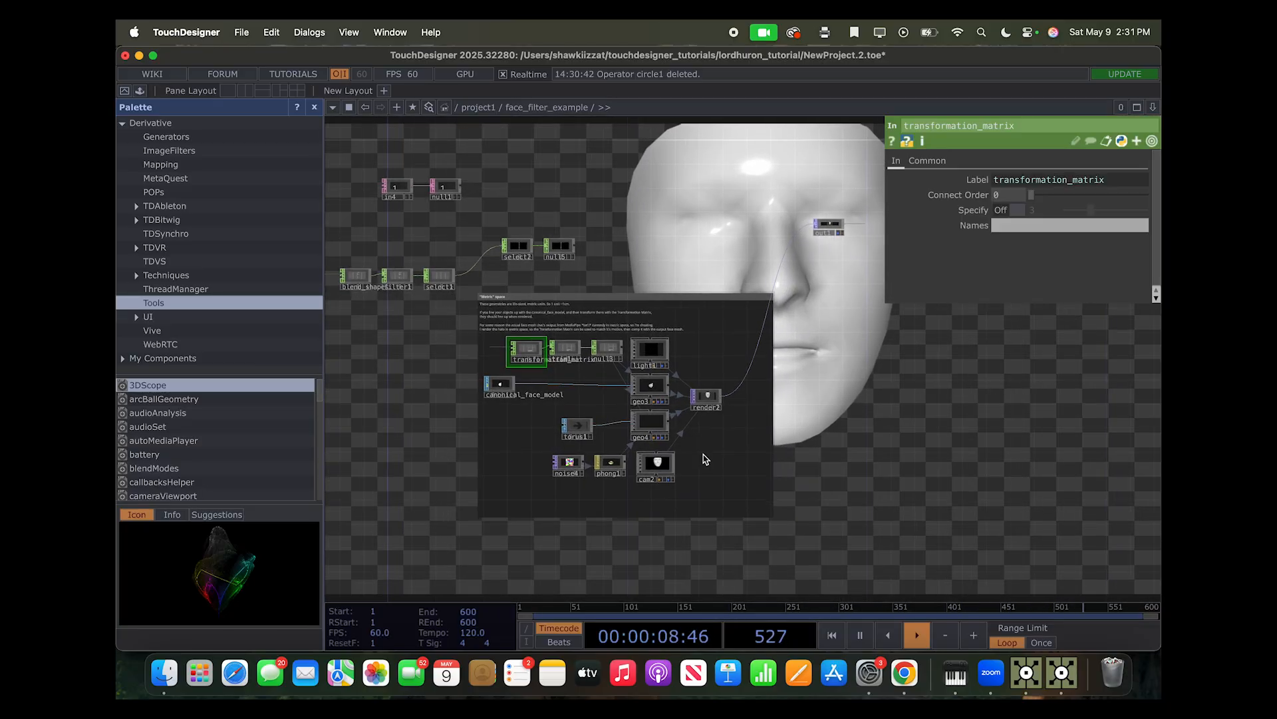
pyautogui.moveTo(706, 458); pyautogui.dragTo(730, 436)
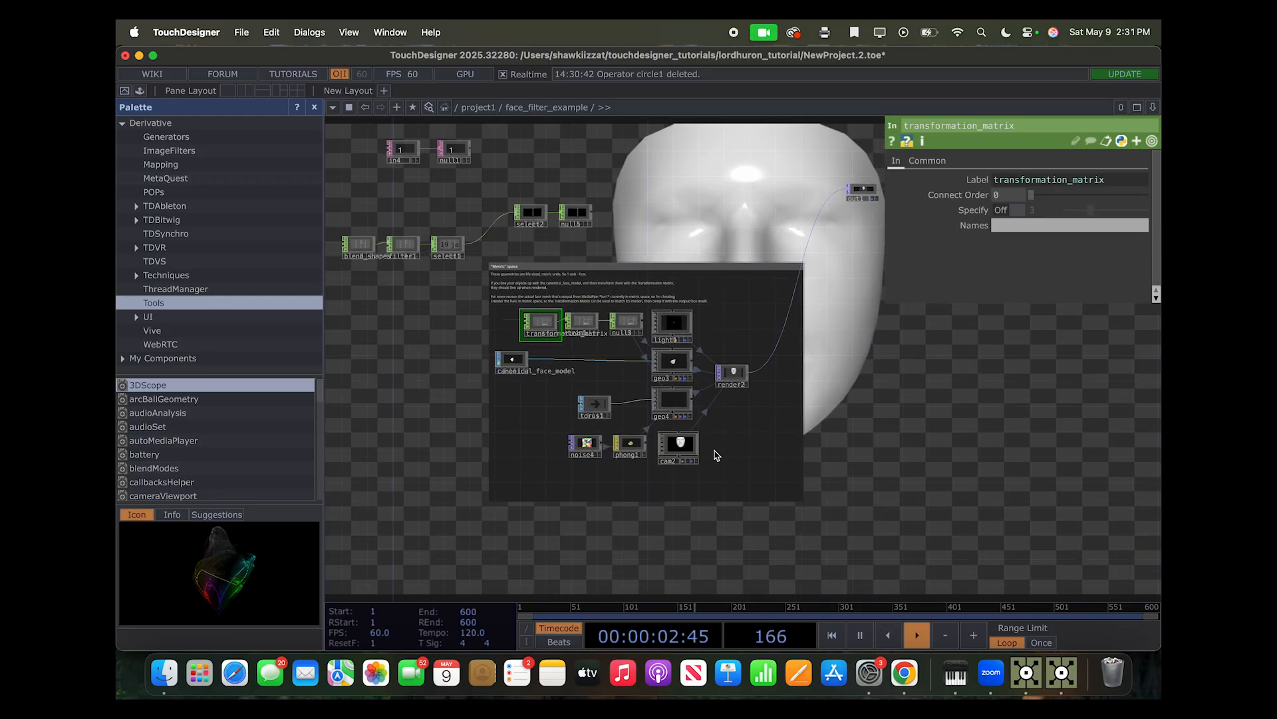
pyautogui.scroll(5, 551, 404)
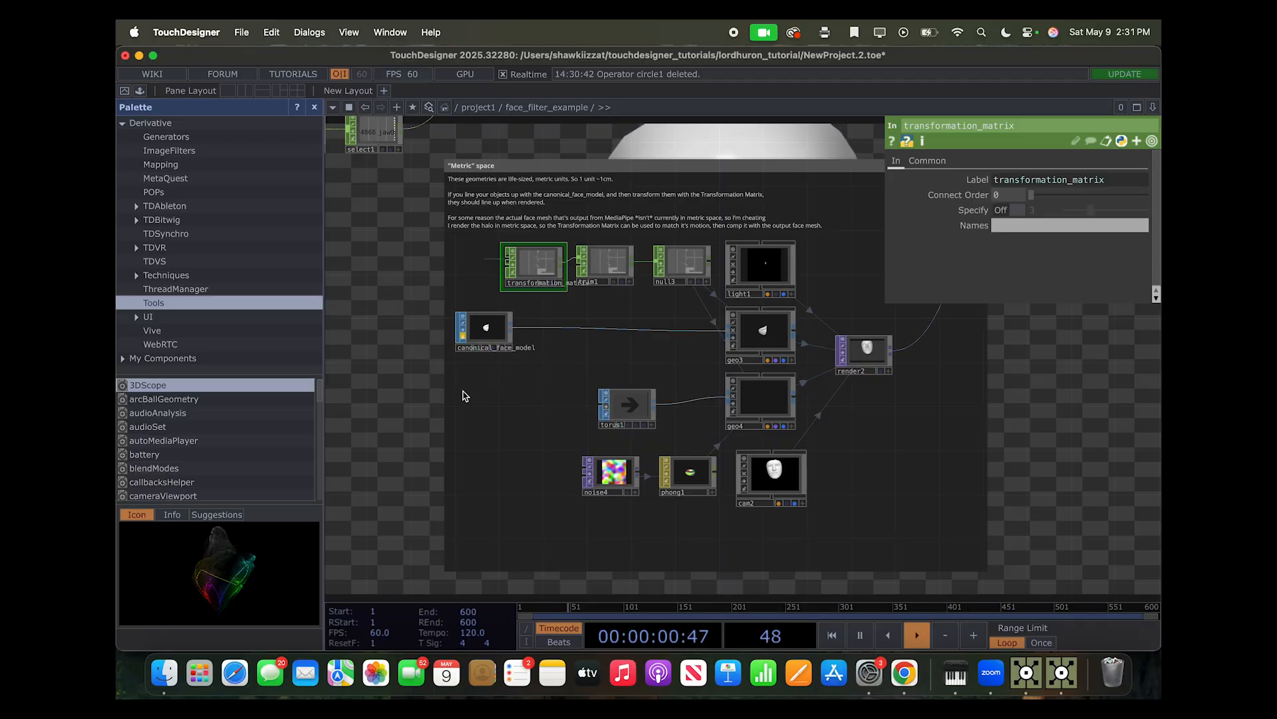
# Add a Circle SOP below canonical_face_model and connect a Transform SOP to its output
pyautogui.press('Tab')
pyautogui.write('c')
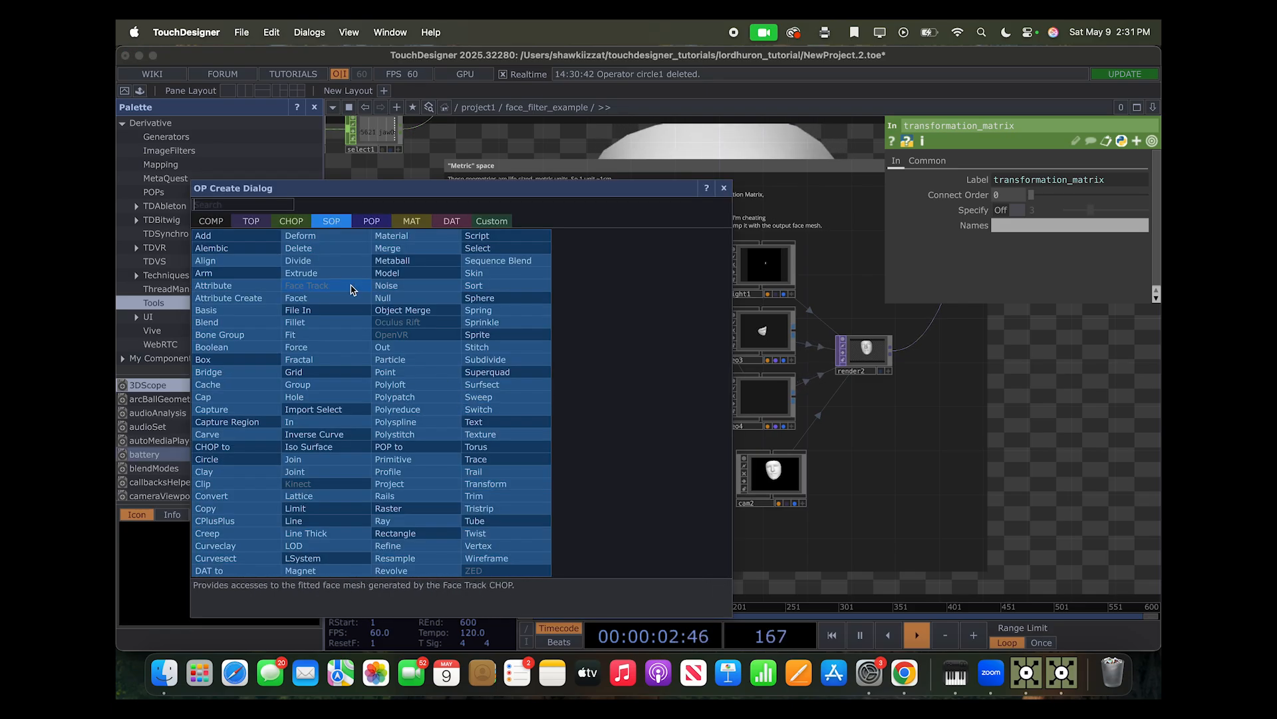
pyautogui.click(251, 461)
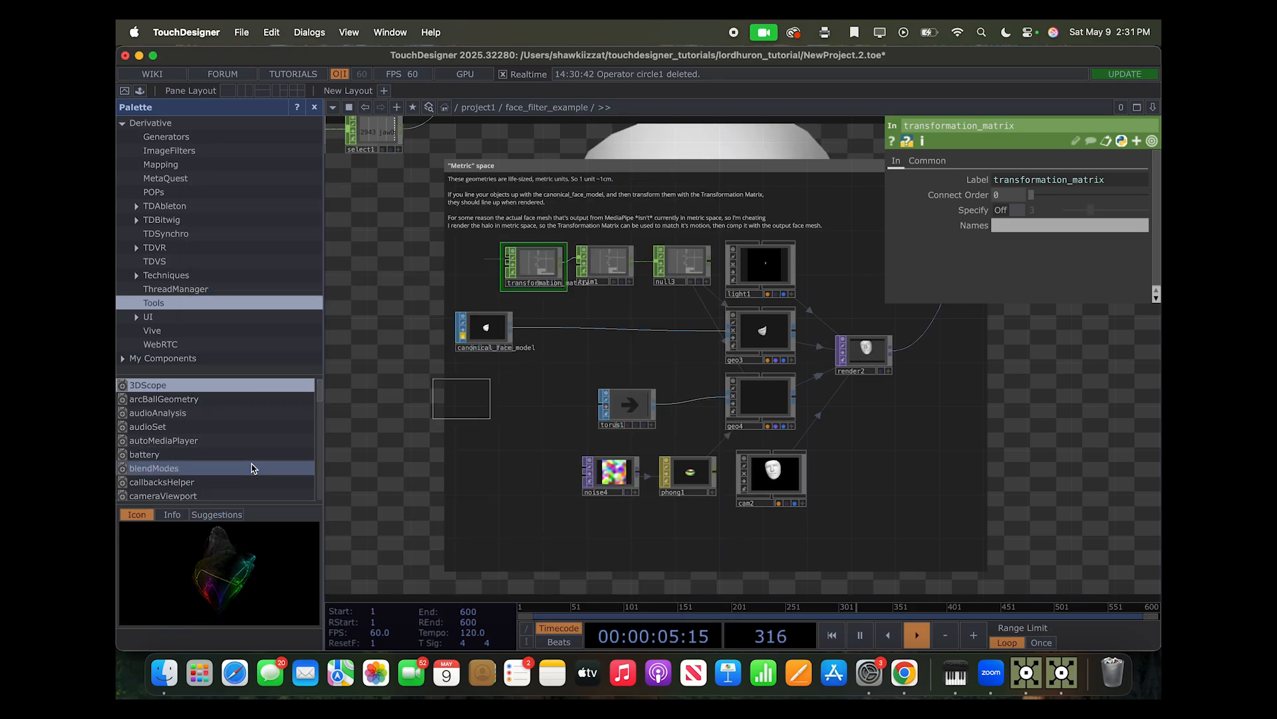
pyautogui.click(445, 400)
pyautogui.moveTo(484, 400); pyautogui.dragTo(528, 404)
pyautogui.write('tran')
pyautogui.click(548, 485)
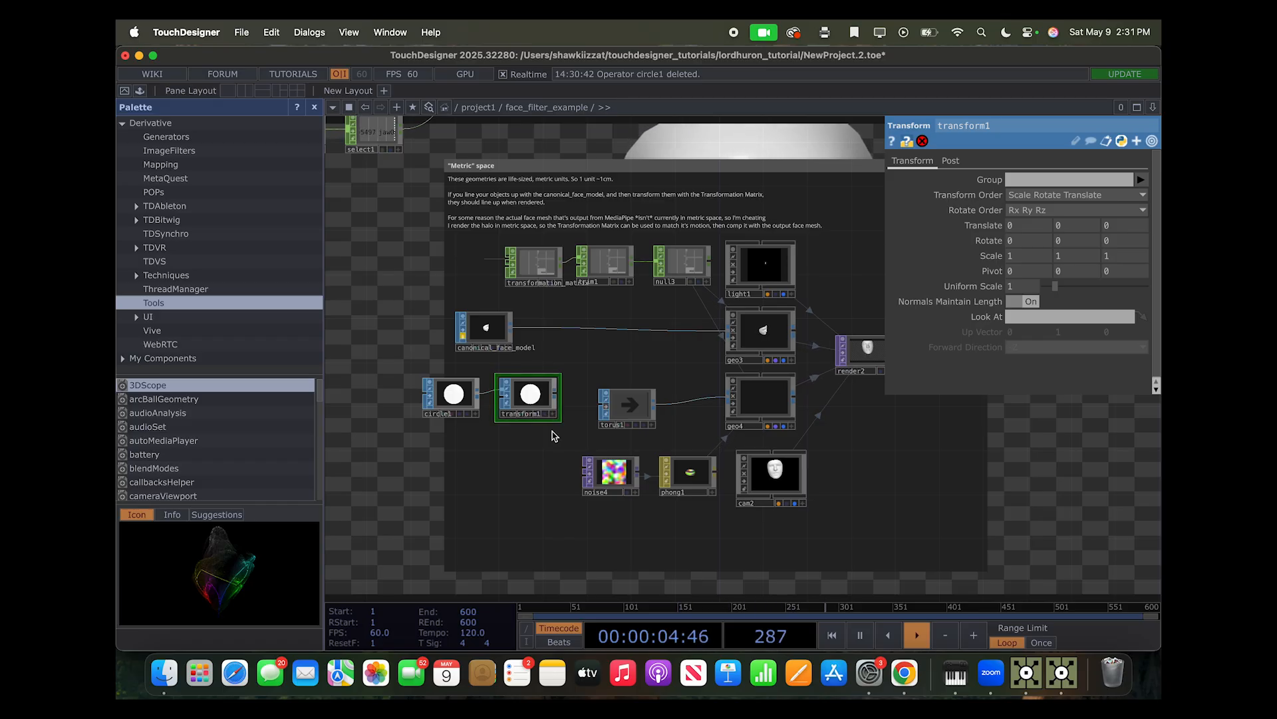
# Look up the transform2 parameters inside face_filter_example in the reference project NewProject.18.toe
pyautogui.hotkey('ctrl', 'Up')
pyautogui.click(473, 391)
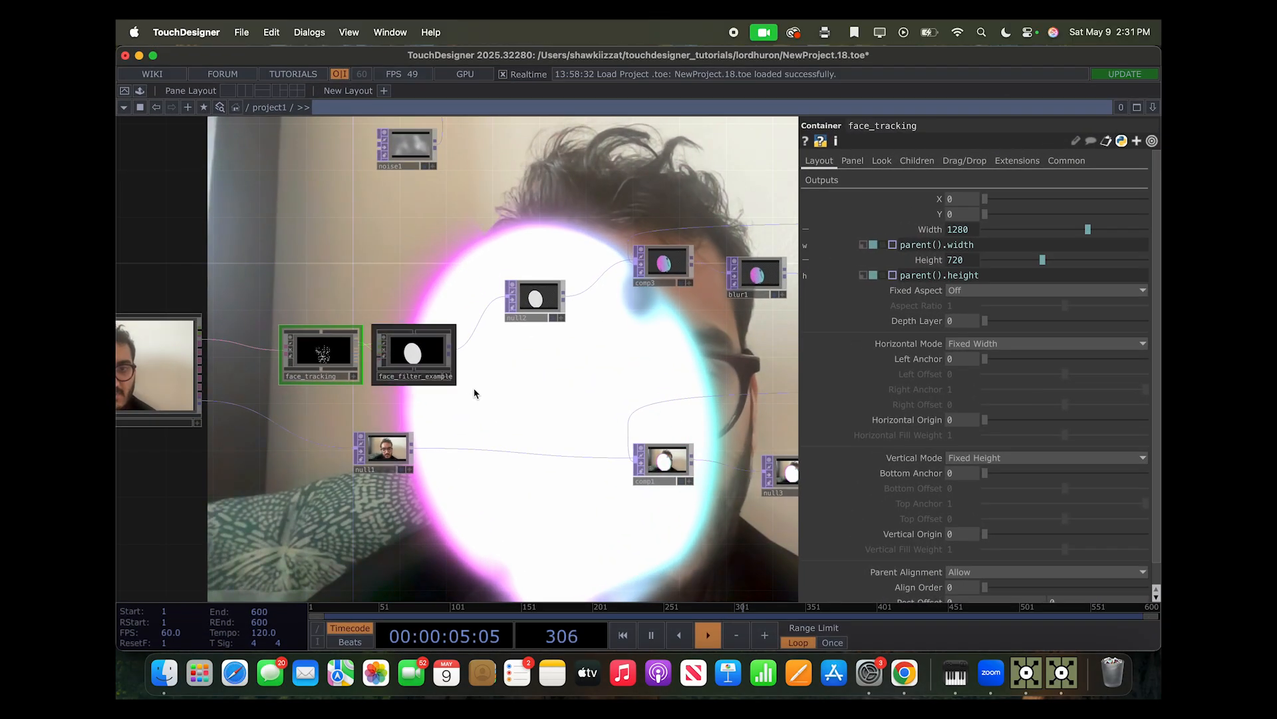
pyautogui.hscroll(-1, 477, 407)
pyautogui.click(444, 353)
pyautogui.scroll(5, 447, 352)
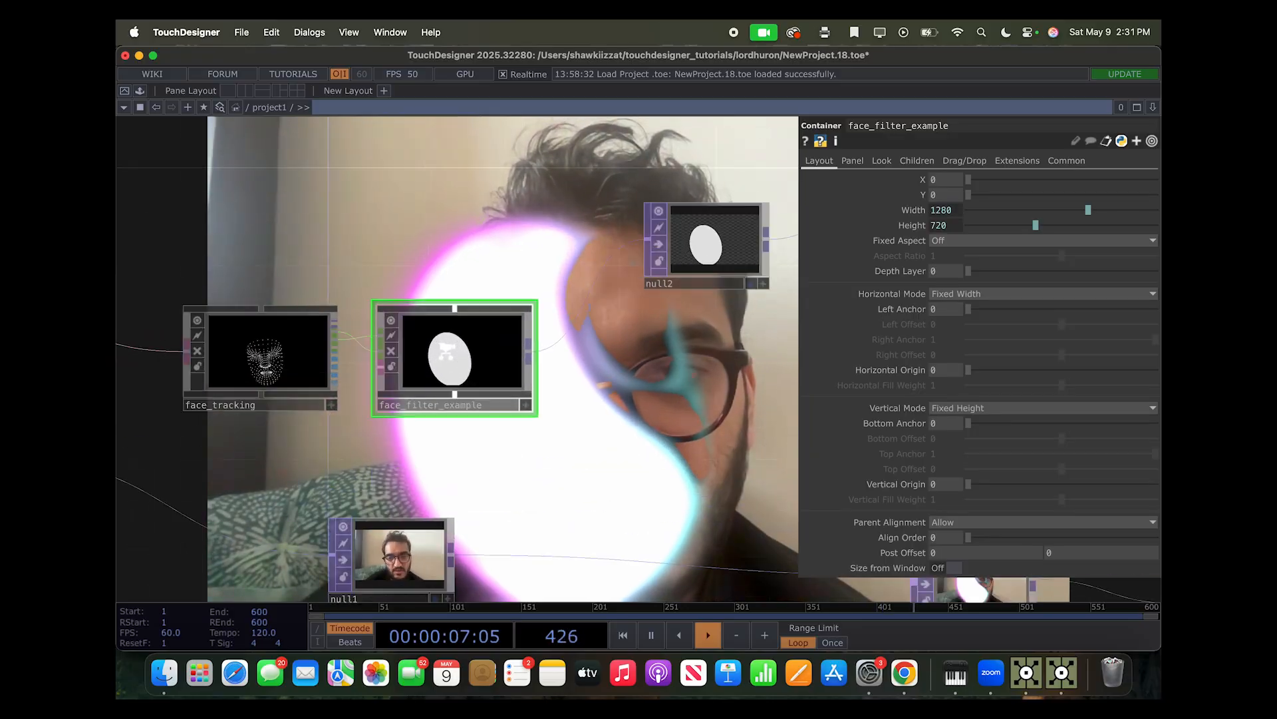
pyautogui.scroll(2, 446, 351)
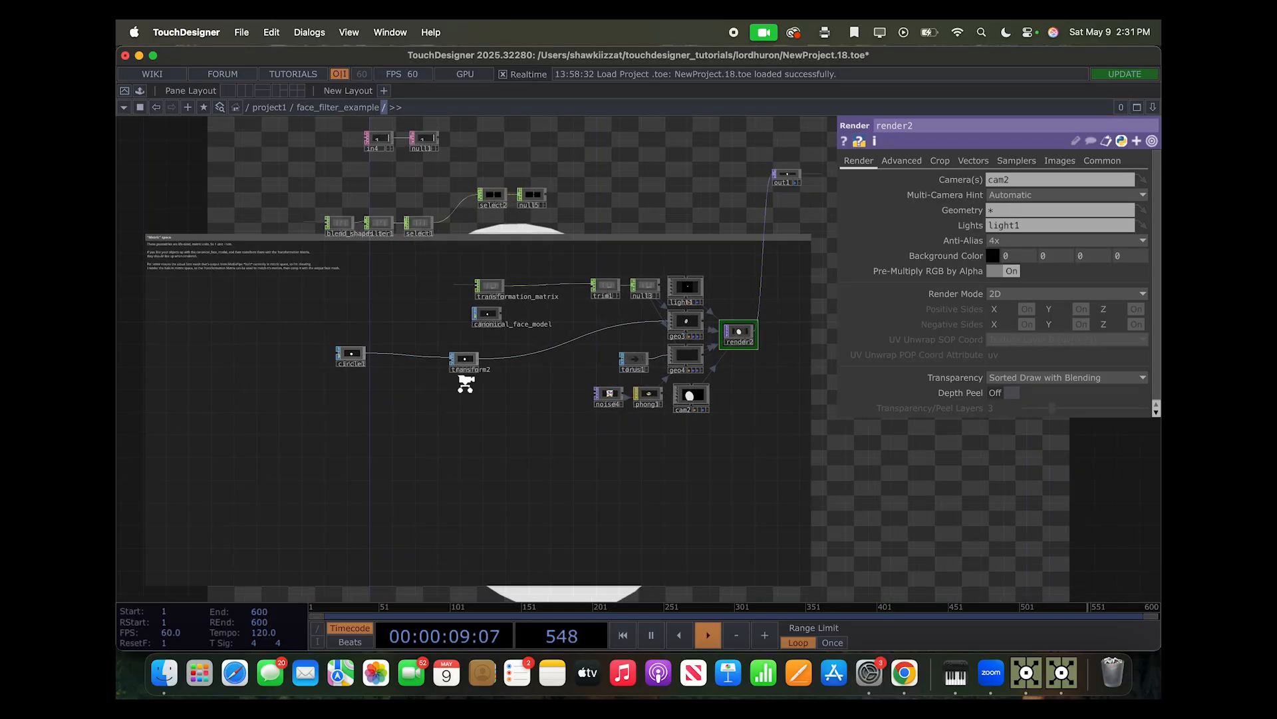
pyautogui.scroll(2, 466, 359)
pyautogui.click(467, 343)
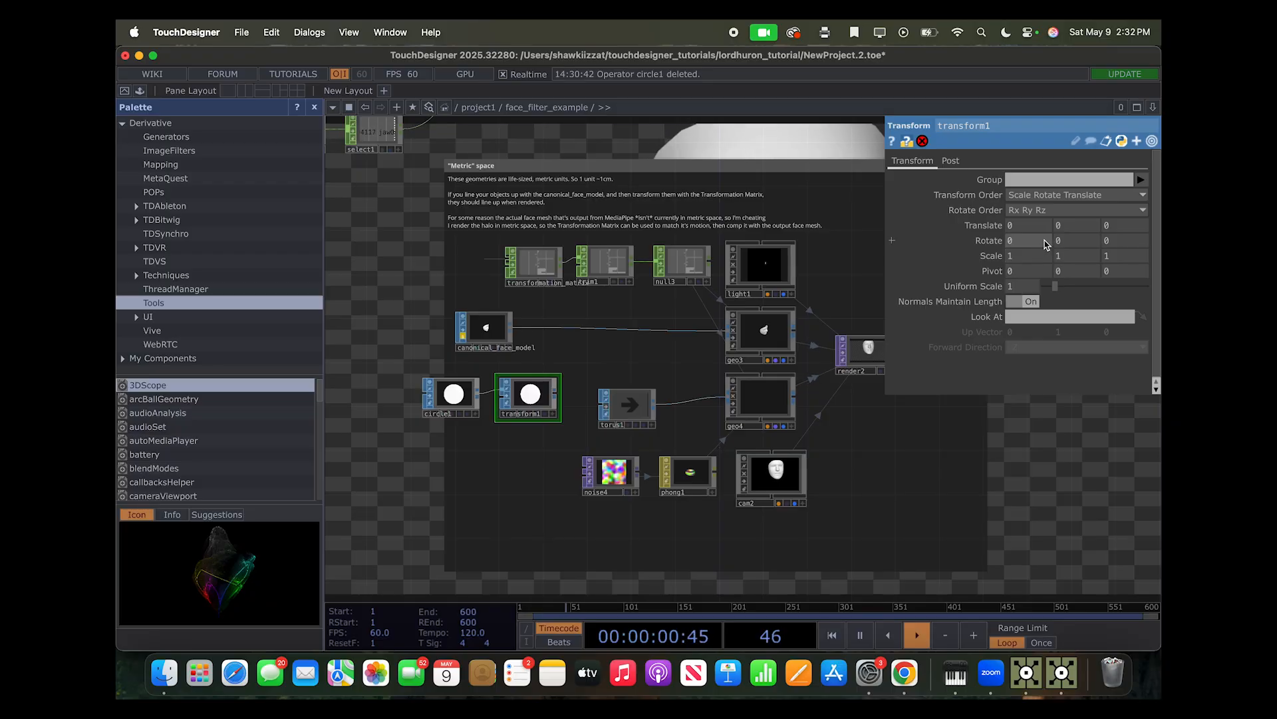
# Set the scale of transform1 in NewProject.2.toe to 0.7 in X and 0.9 in Y, following the reference project
pyautogui.hotkey('ctrl', 'Up')
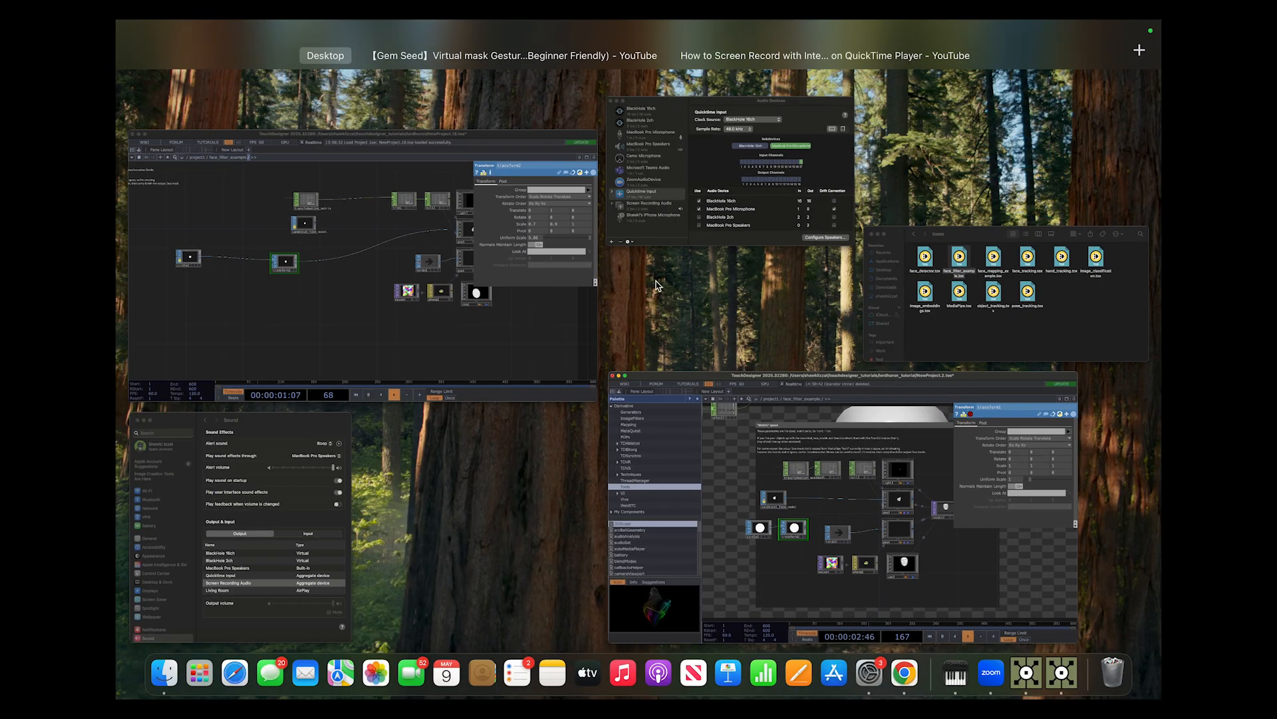
pyautogui.hotkey('ctrl', 'Up')
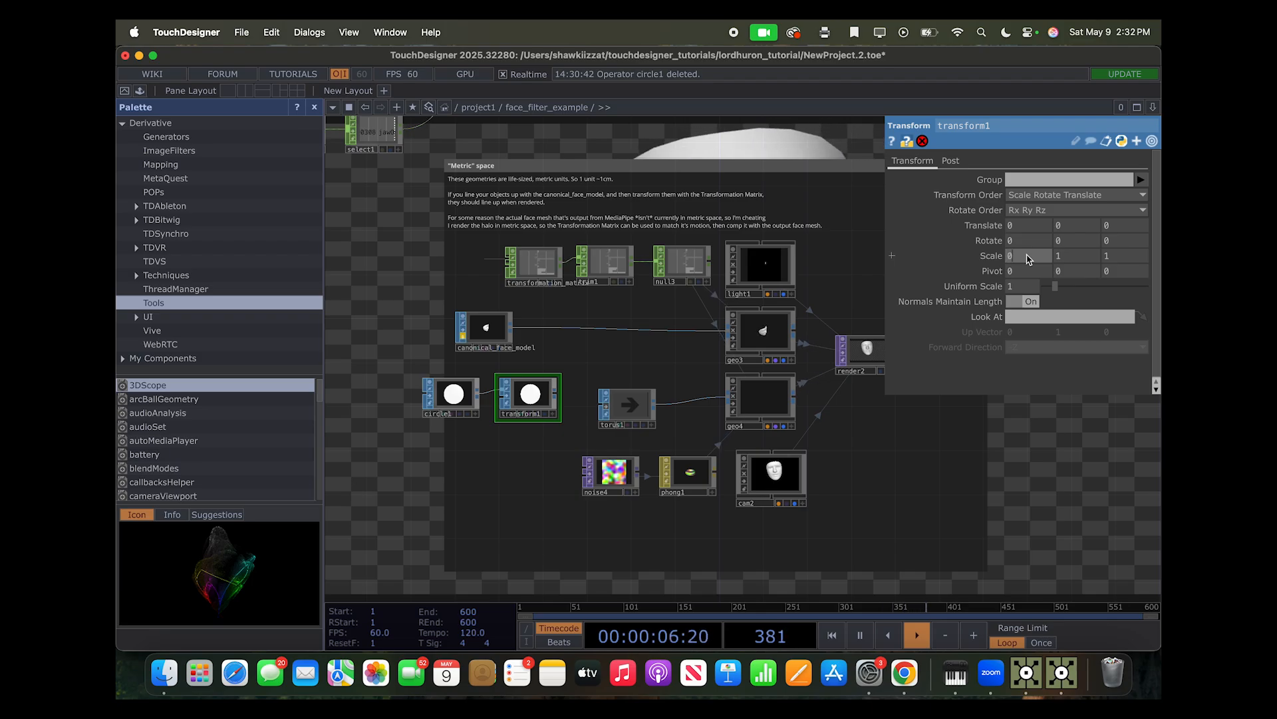
pyautogui.write('0.7')
pyautogui.click(1064, 258)
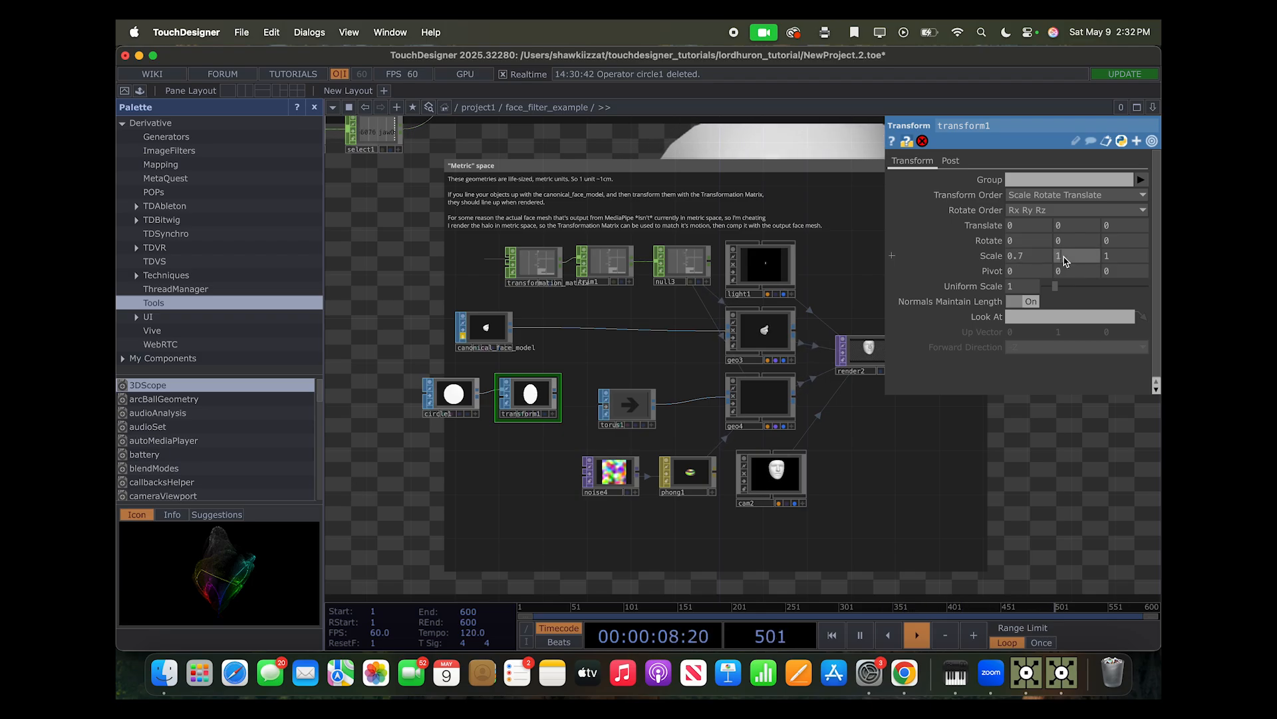
pyautogui.hotkey('ctrl', 'Up')
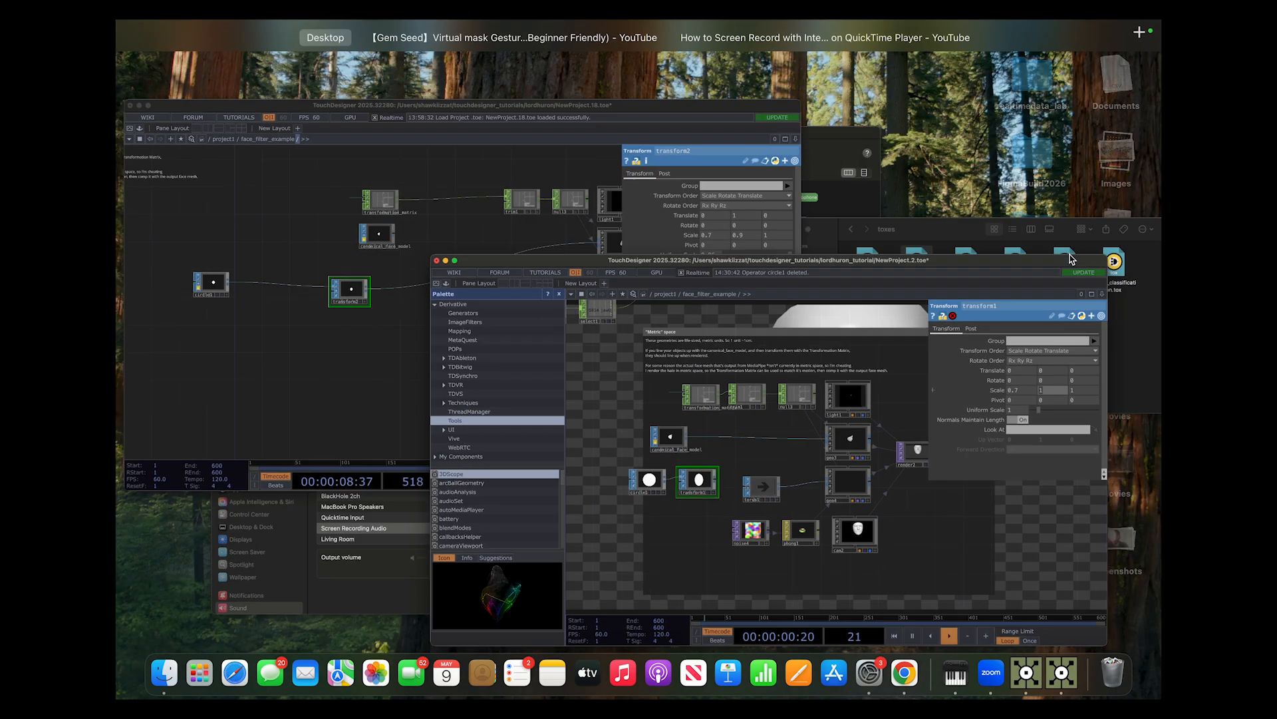
pyautogui.click(459, 196)
pyautogui.hotkey('ctrl', 'Up')
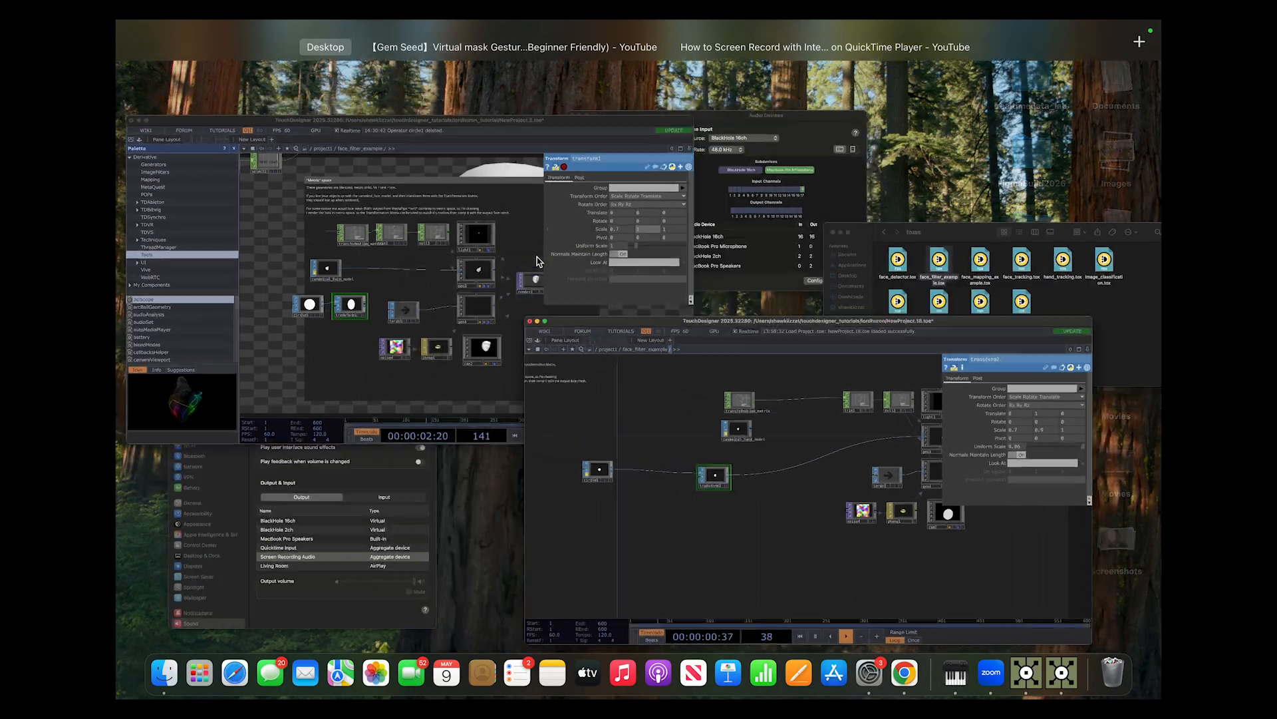
pyautogui.click(360, 260)
pyautogui.write('0.9')
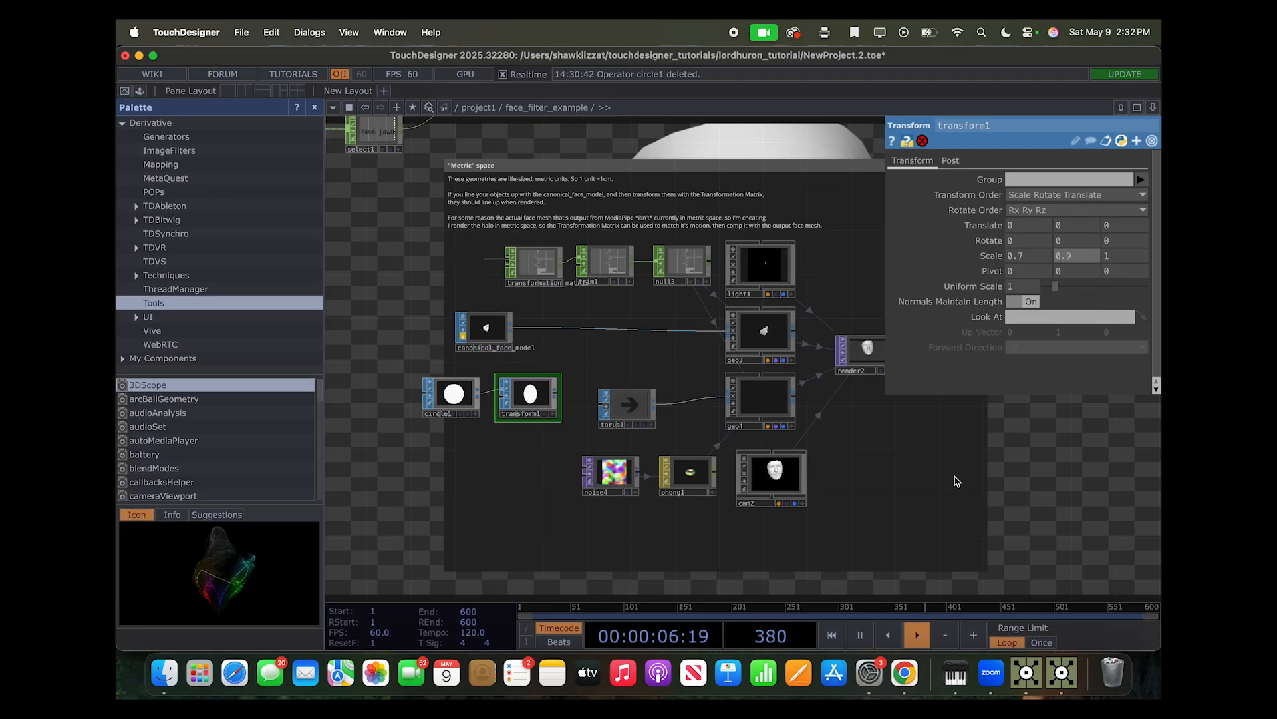
pyautogui.press('Return')
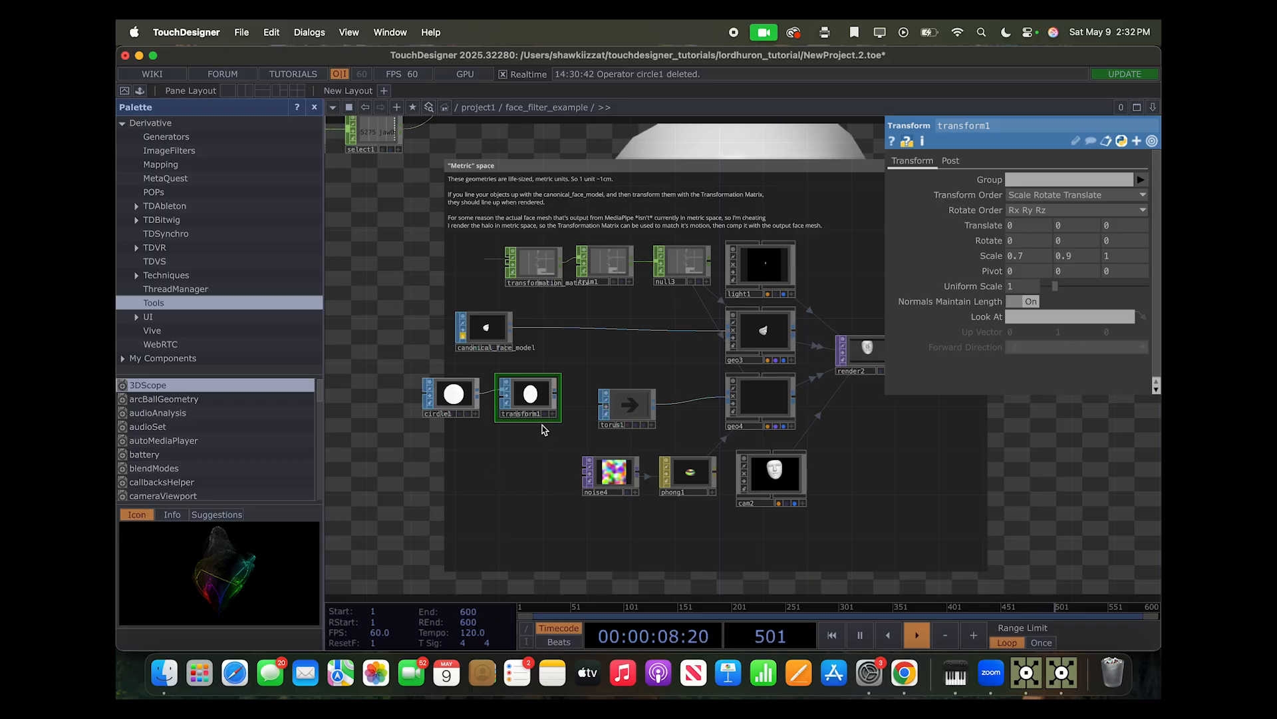
# Connect transform1's output to the geo3 input in place of canonical_face_model
pyautogui.moveTo(559, 399); pyautogui.dragTo(580, 331)
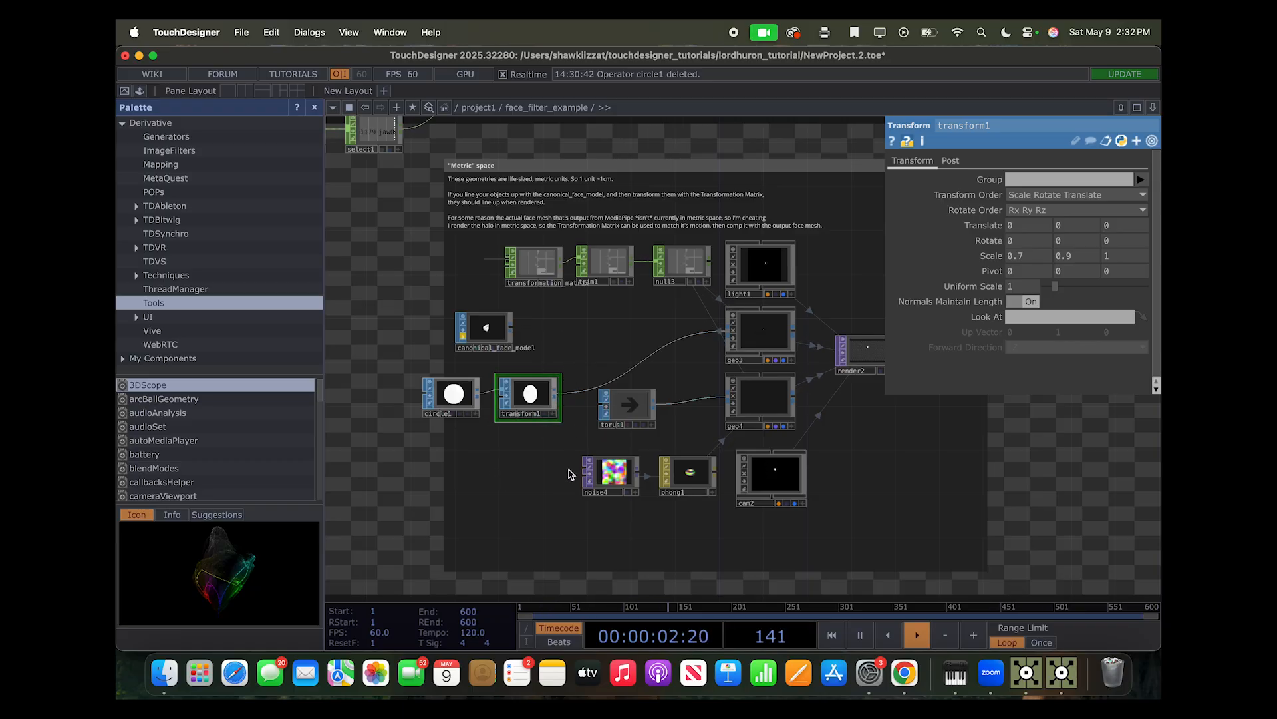
pyautogui.scroll(-5, 568, 473)
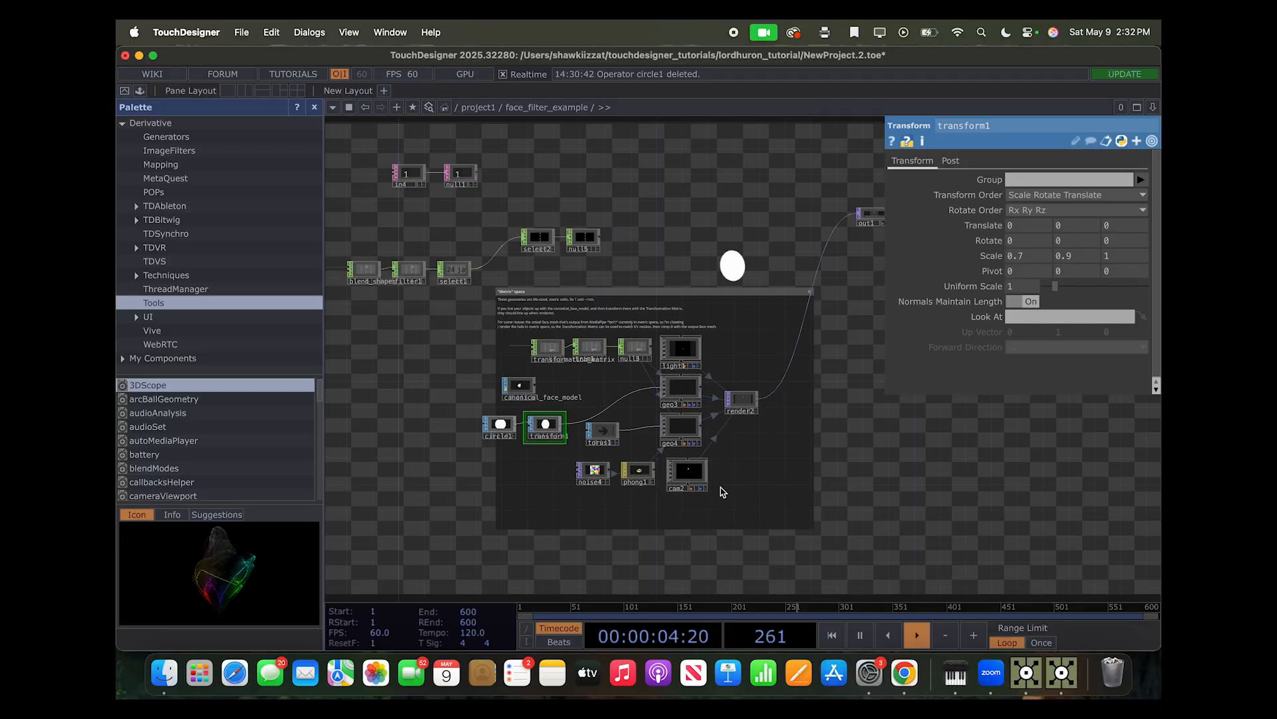
pyautogui.moveTo(808, 422); pyautogui.dragTo(782, 398)
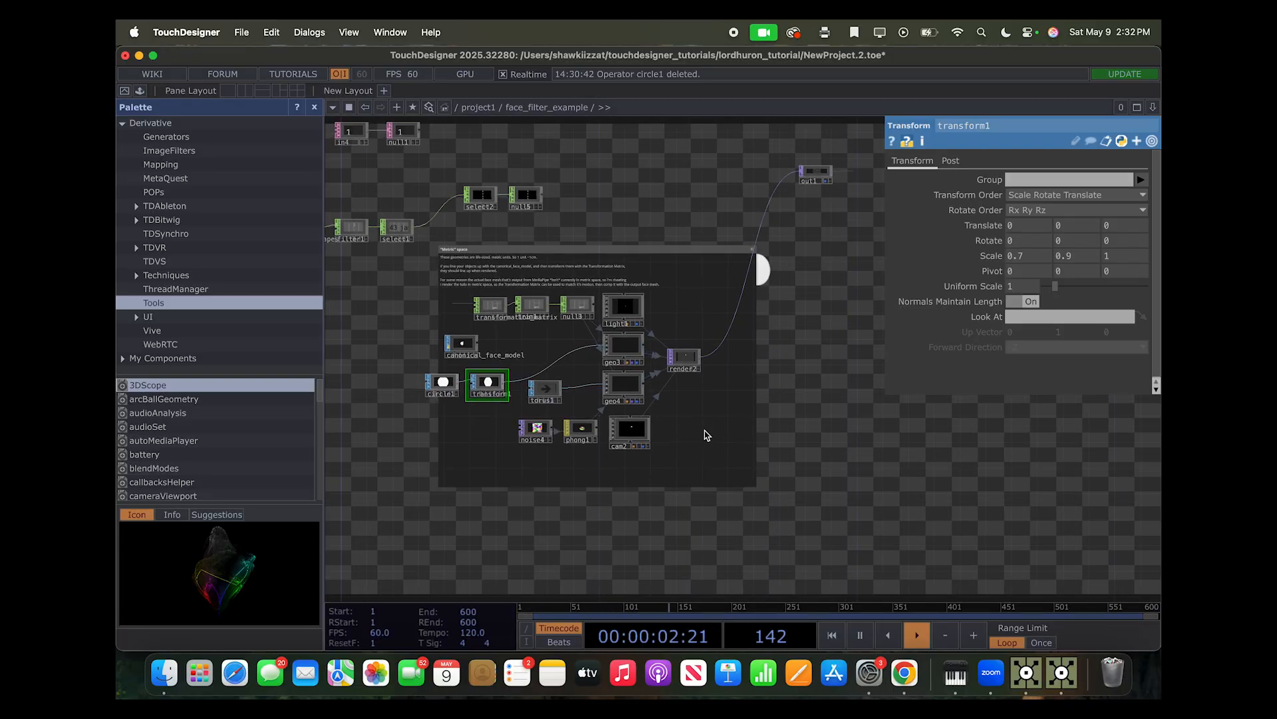
# Set transform1's uniform scale to 9.86, matching transform2 in the reference project NewProject.18.toe
pyautogui.hotkey('ctrl', 'Up')
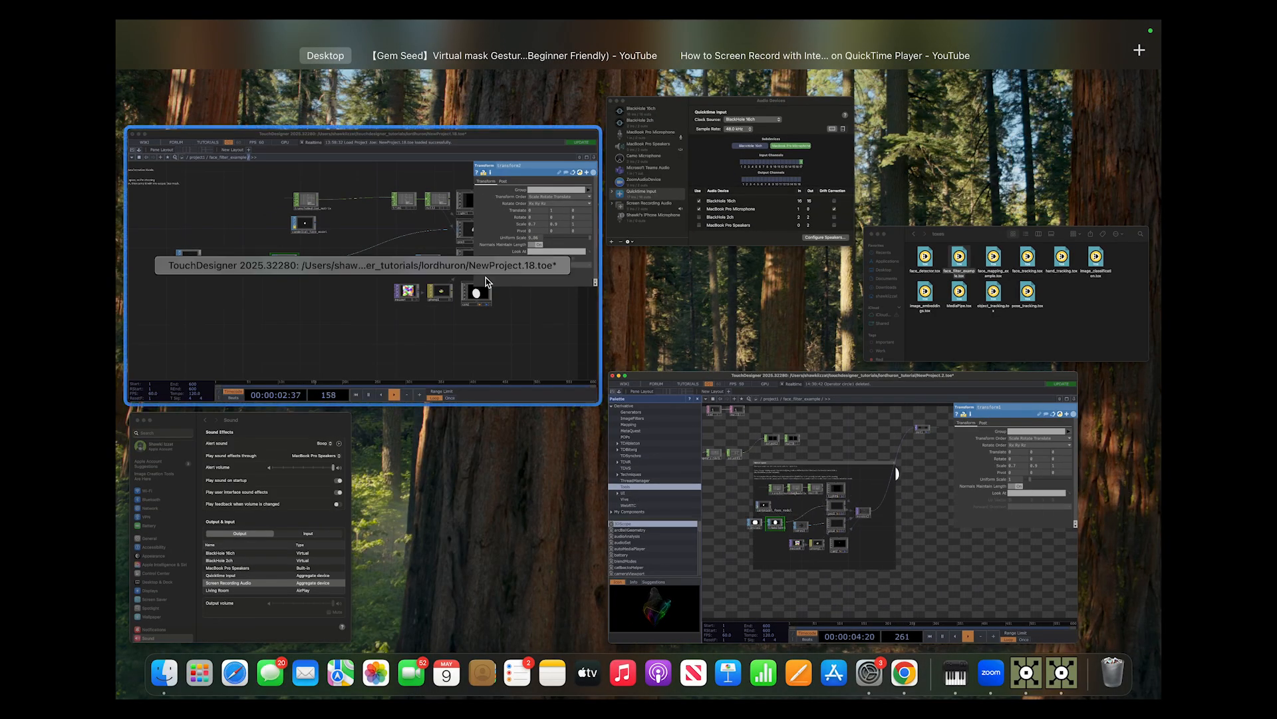
pyautogui.click(518, 396)
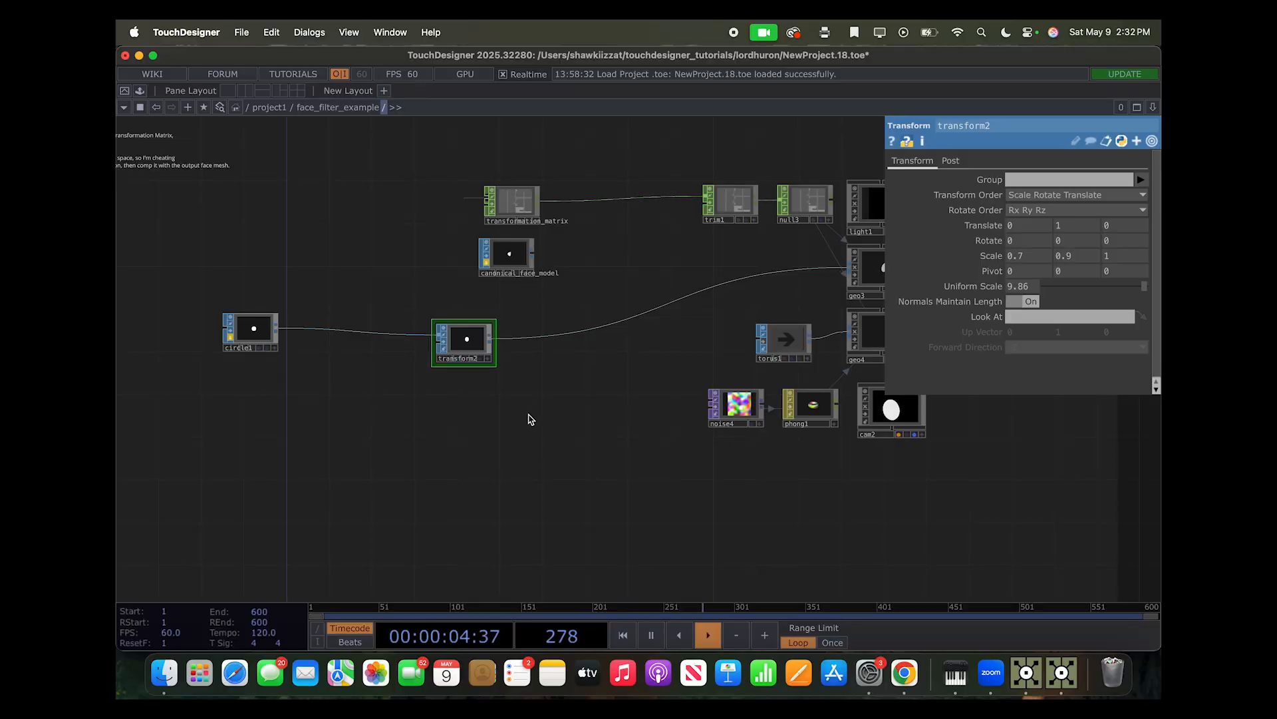
pyautogui.moveTo(604, 460); pyautogui.dragTo(465, 450)
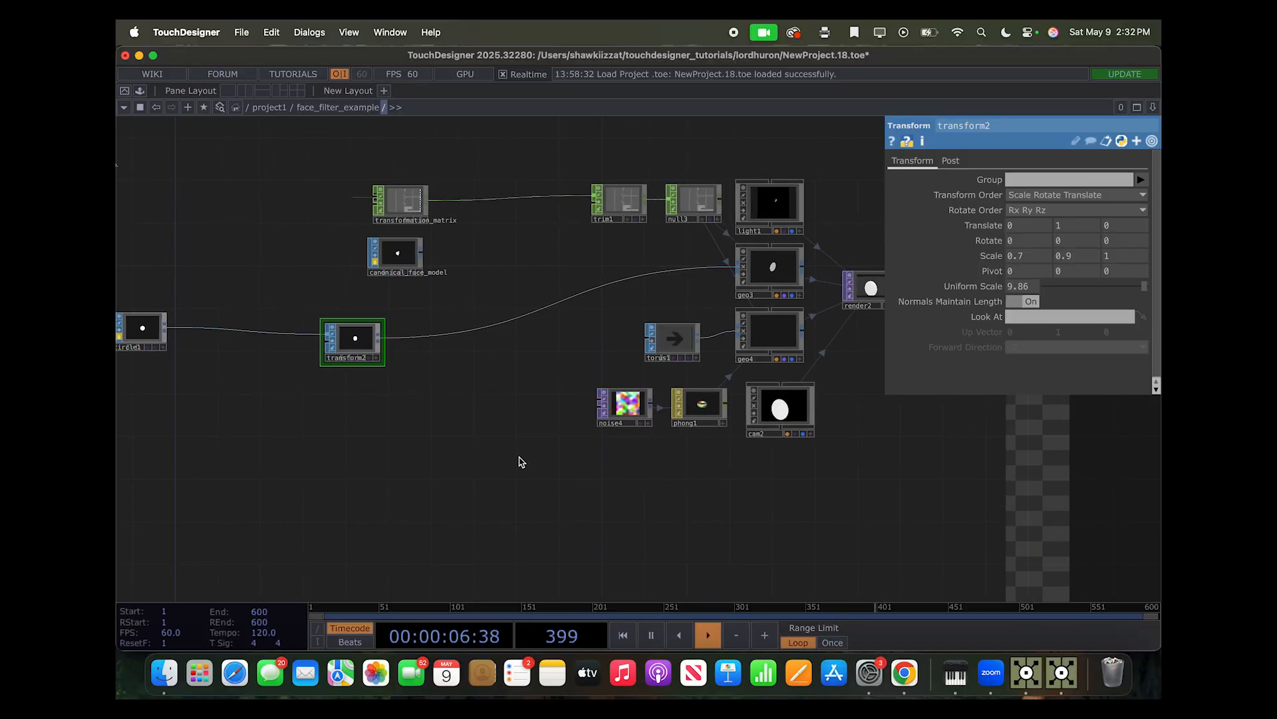
pyautogui.hscroll(-3, 548, 444)
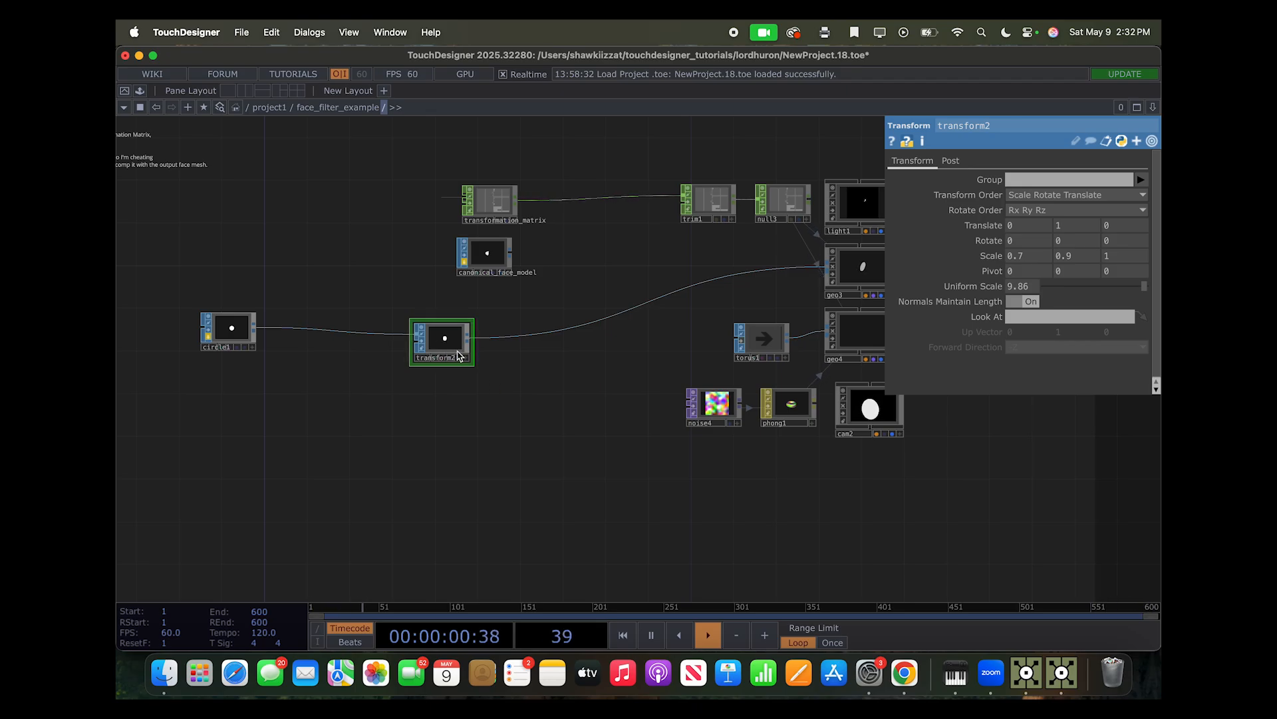
pyautogui.hotkey('ctrl', 'Up')
pyautogui.click(479, 374)
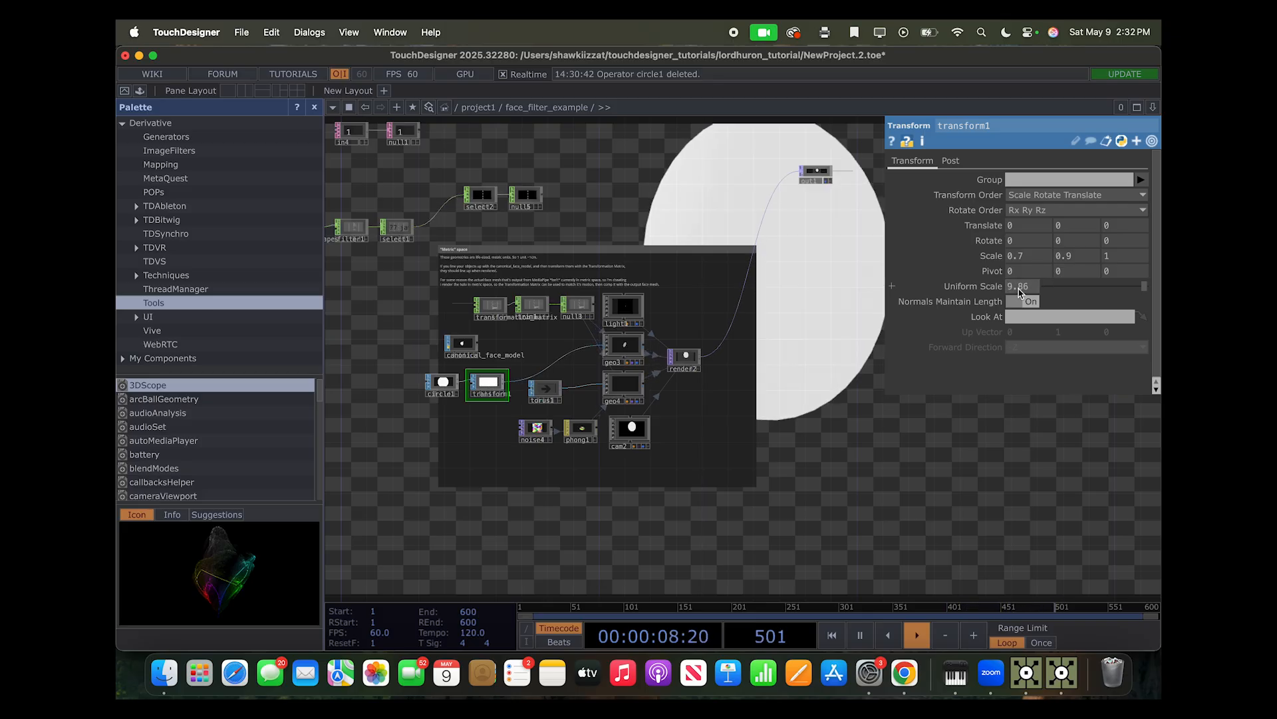
# Return to the project1 network and add a Composite TOP fed by null1's output
pyautogui.scroll(-3, 772, 469)
pyautogui.scroll(-5, 772, 469)
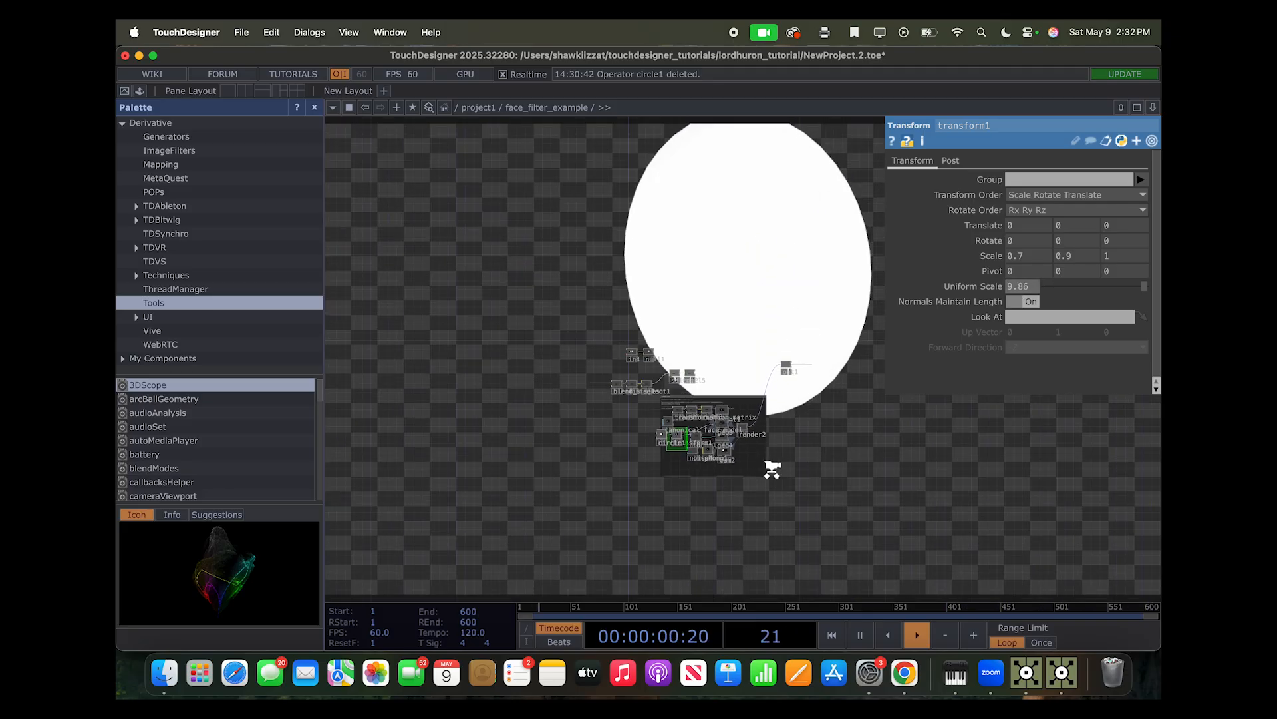
pyautogui.press('h')
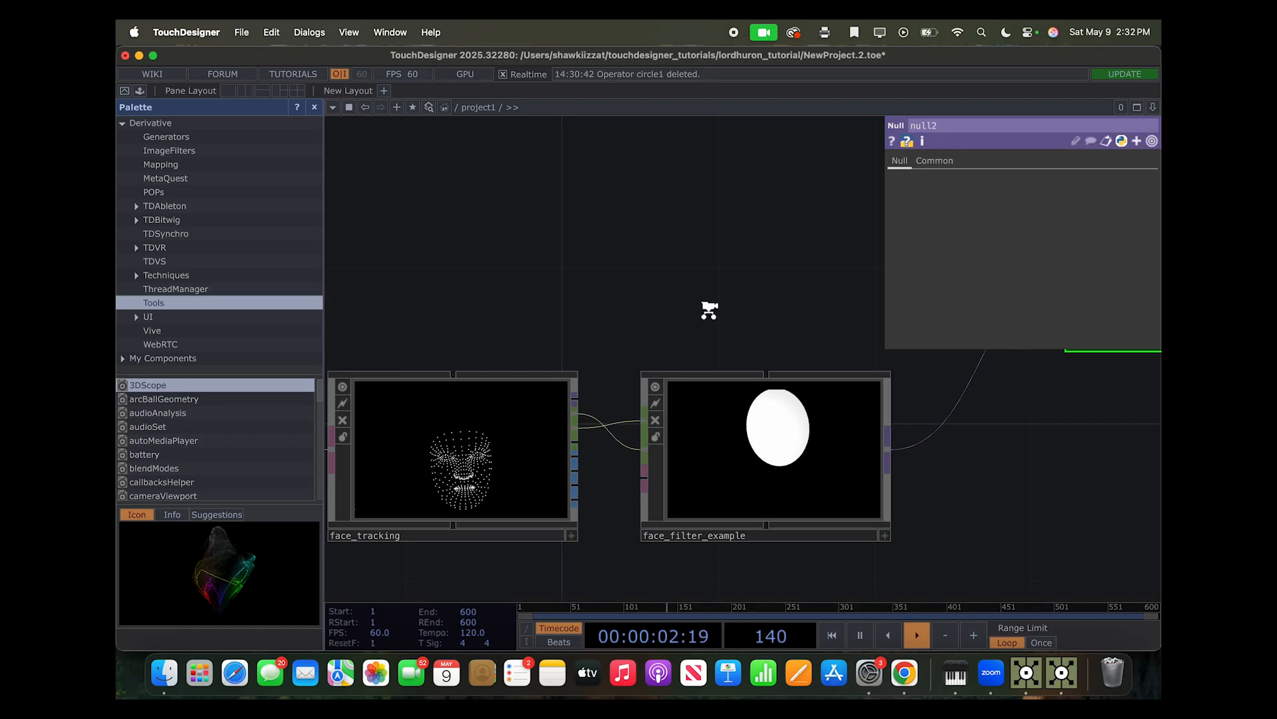
pyautogui.moveTo(643, 425); pyautogui.dragTo(422, 424)
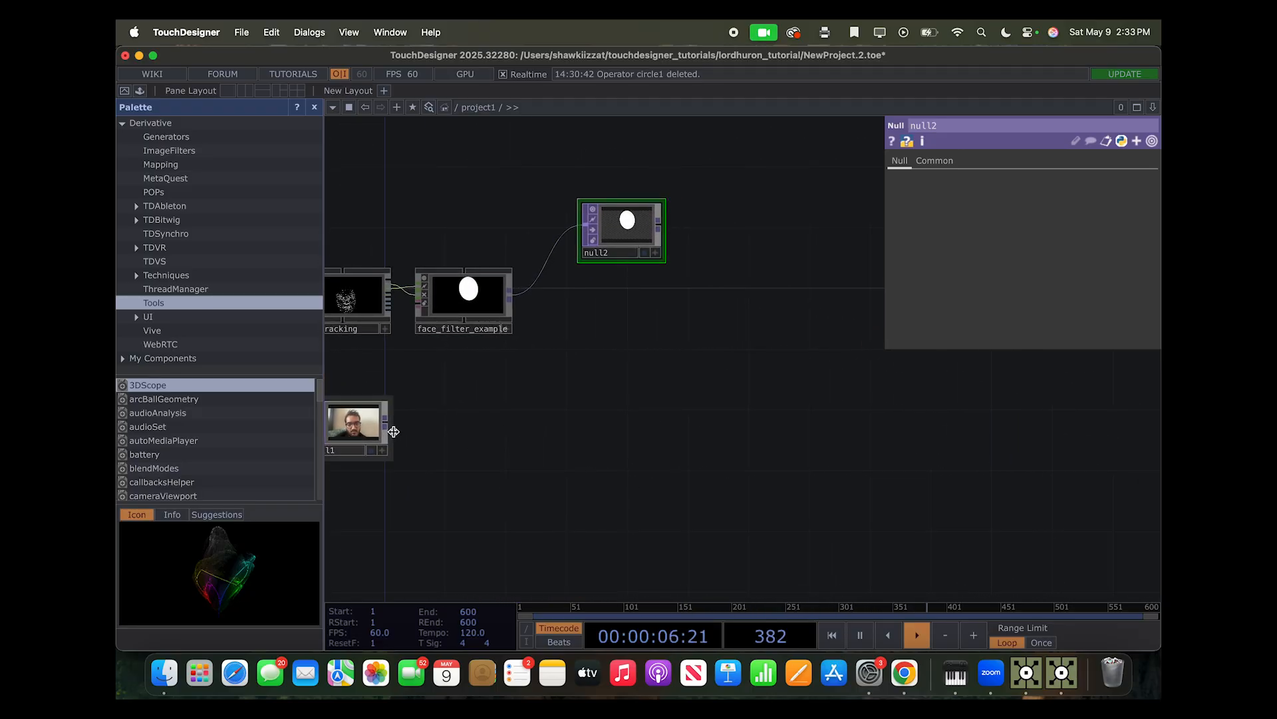
pyautogui.click(604, 424)
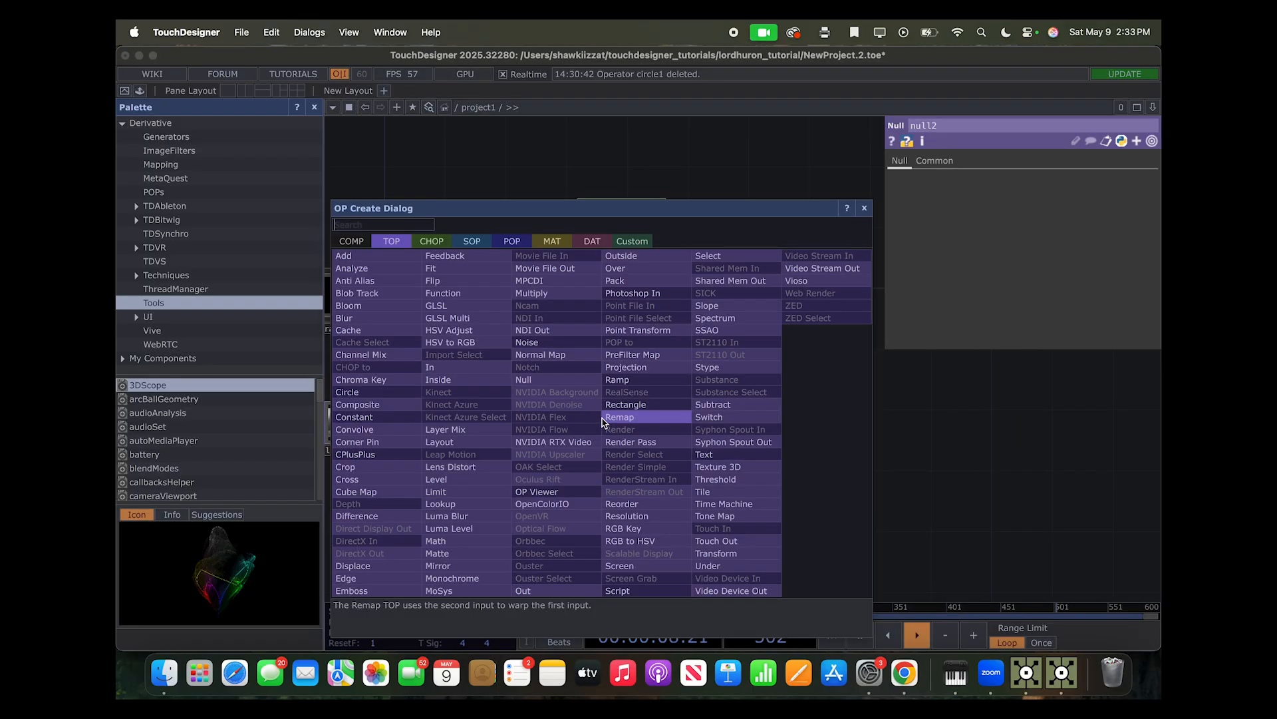
pyautogui.press('Escape')
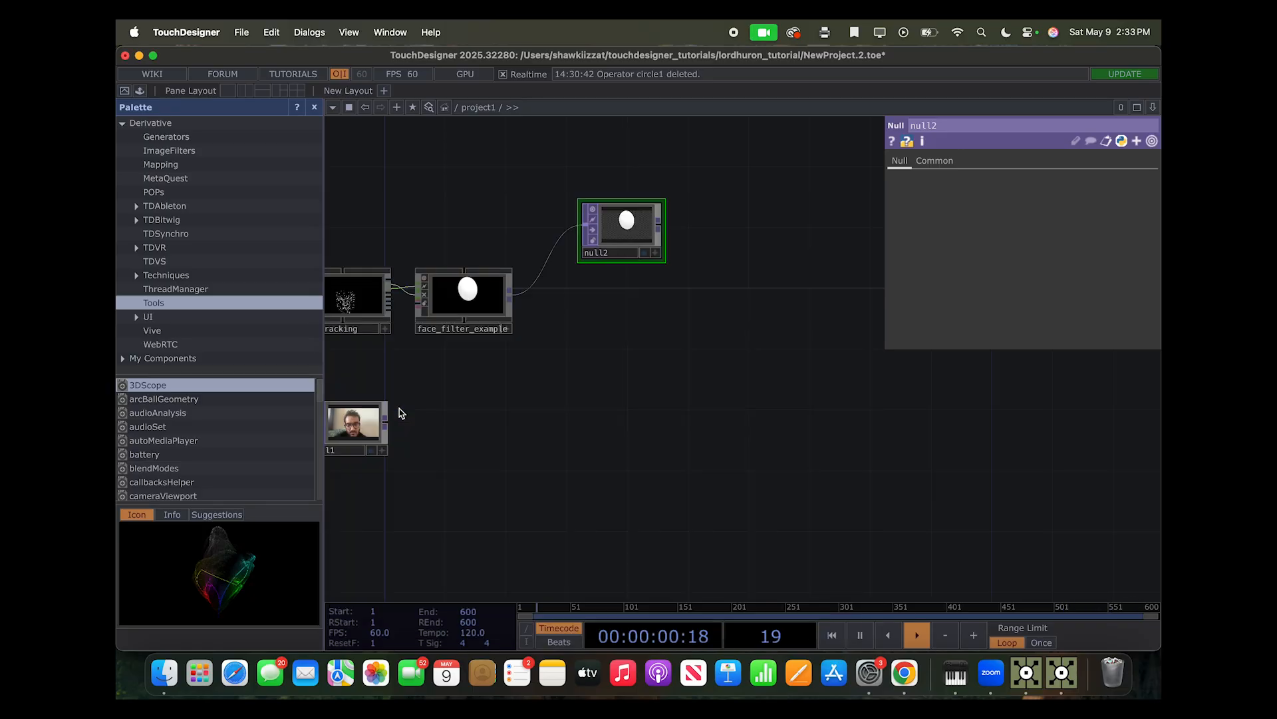
pyautogui.click(649, 430)
pyautogui.moveTo(639, 419); pyautogui.dragTo(746, 374)
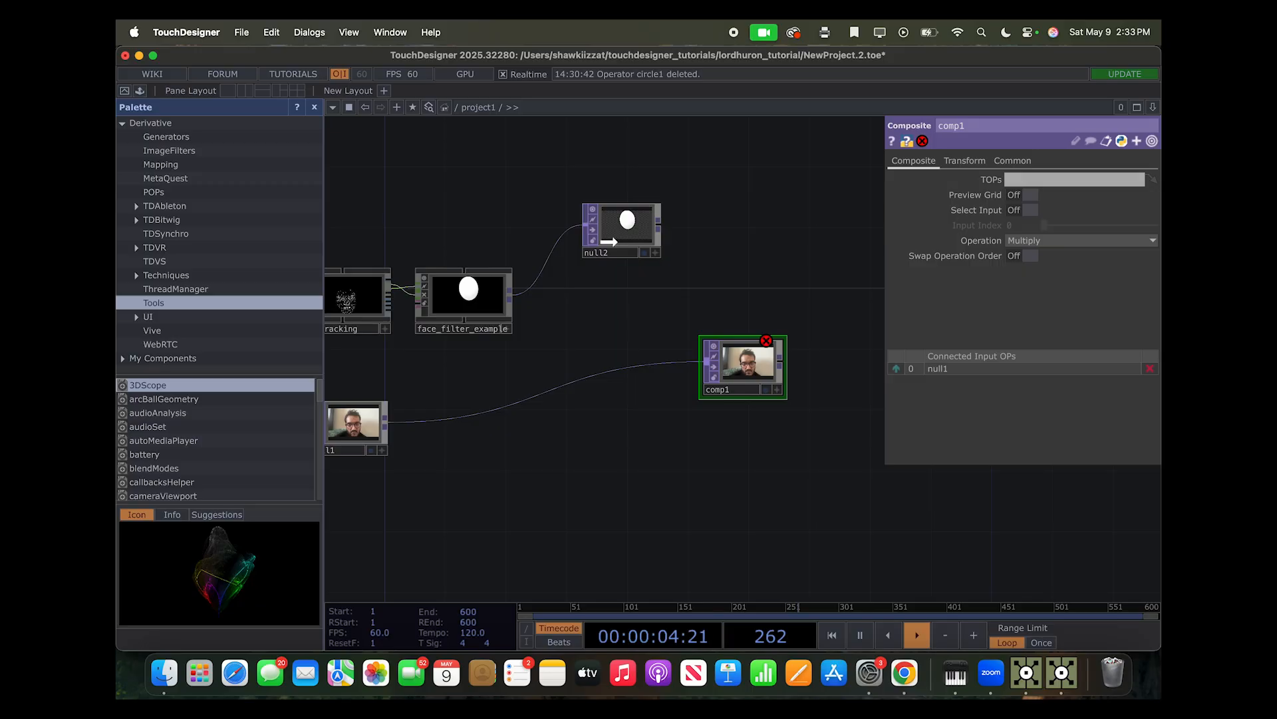
# Rearrange null2 and comp1, and connect null2's output to comp1 as its second input
pyautogui.moveTo(619, 241); pyautogui.dragTo(603, 257)
pyautogui.moveTo(734, 355); pyautogui.dragTo(734, 369)
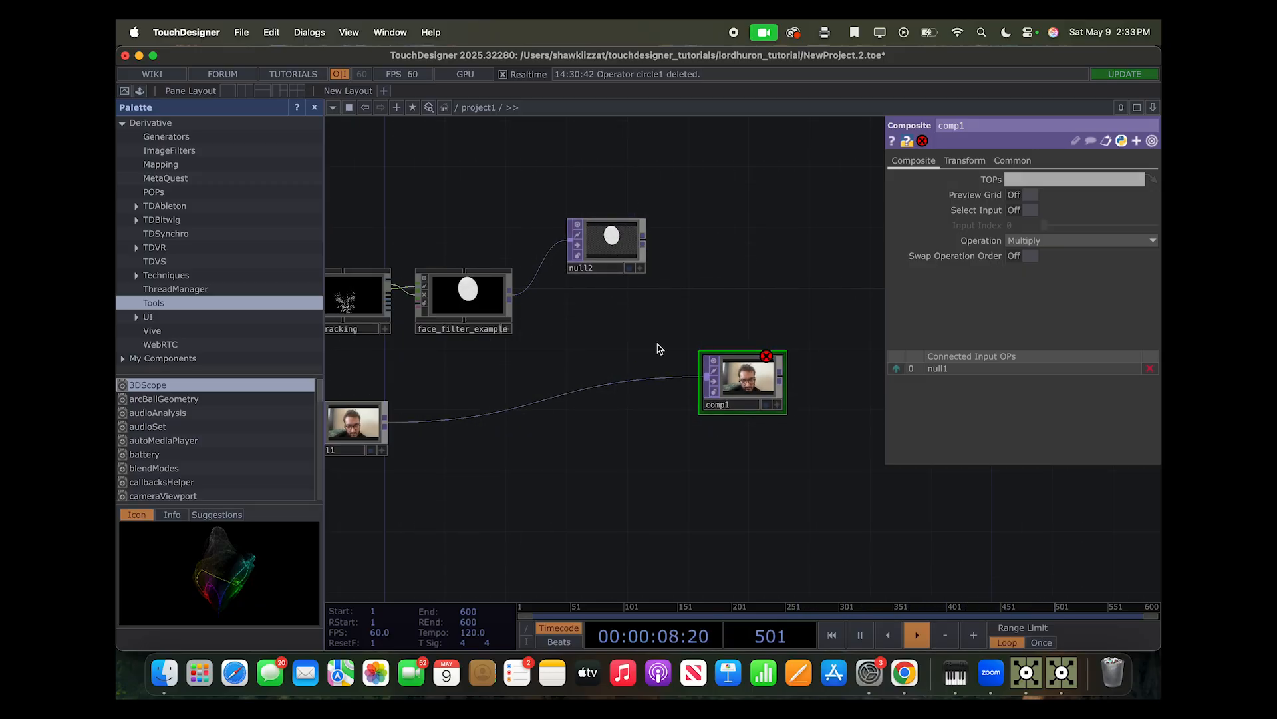
pyautogui.moveTo(694, 368); pyautogui.dragTo(731, 377)
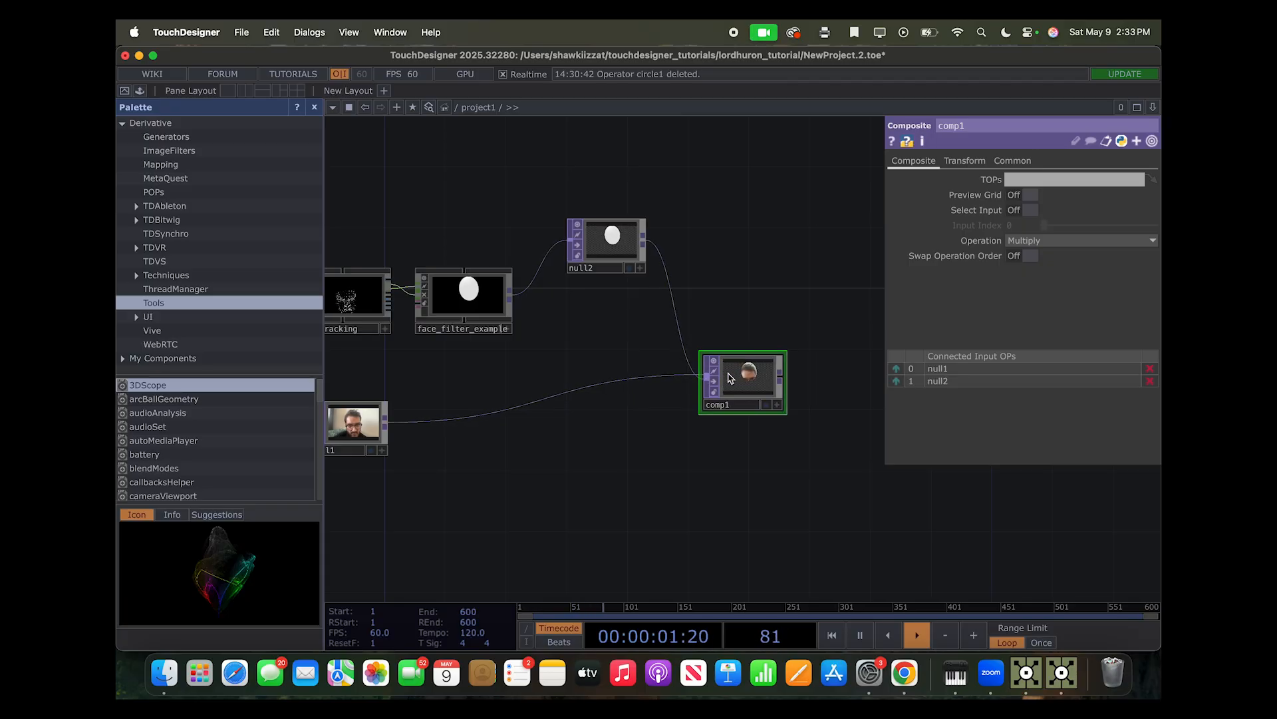
# Try the Over operation on comp1 and preview its output in the network background
pyautogui.click(1056, 242)
pyautogui.click(1075, 365)
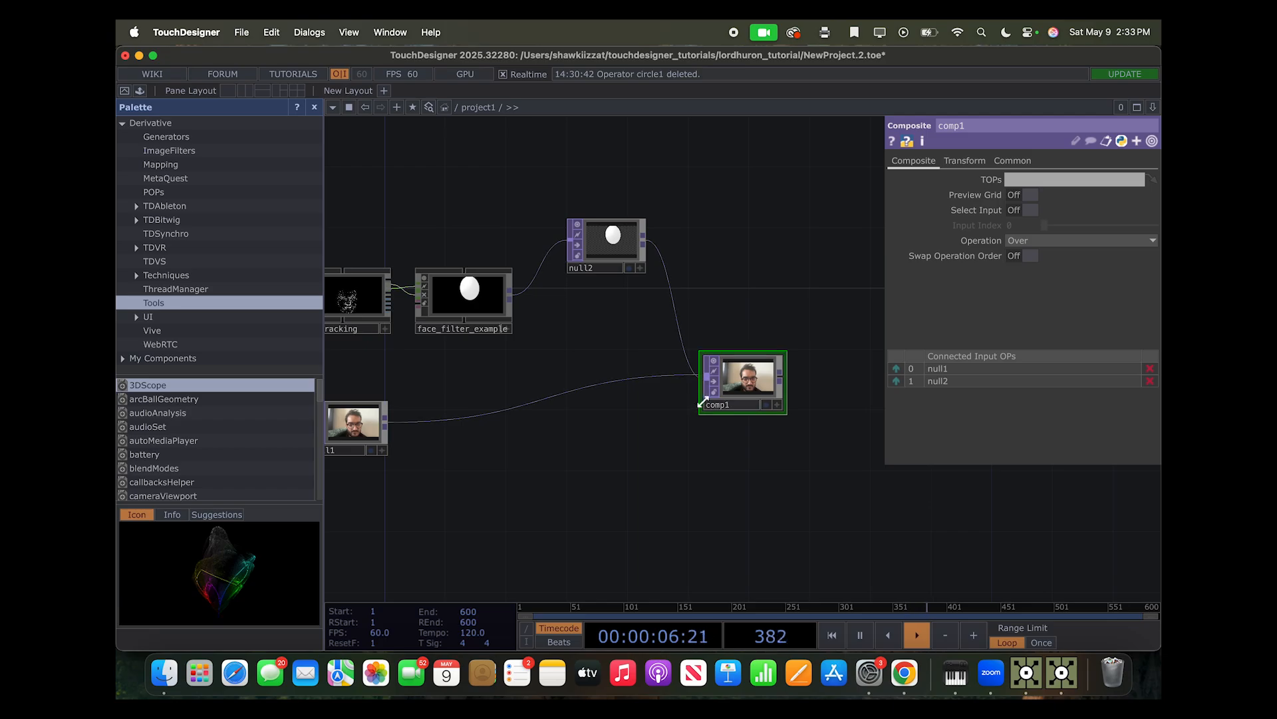
pyautogui.moveTo(749, 381); pyautogui.dragTo(748, 411)
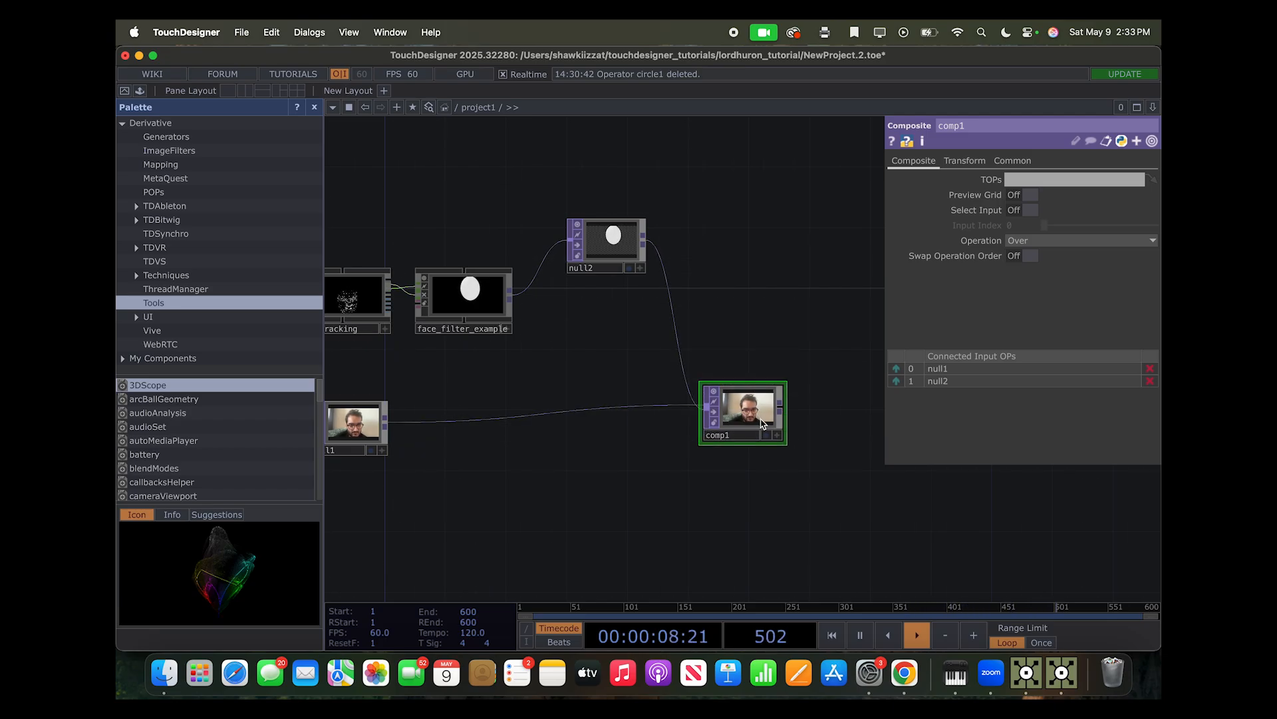
pyautogui.scroll(-2, 661, 449)
pyautogui.moveTo(666, 455); pyautogui.dragTo(553, 461)
pyautogui.scroll(3, 615, 419)
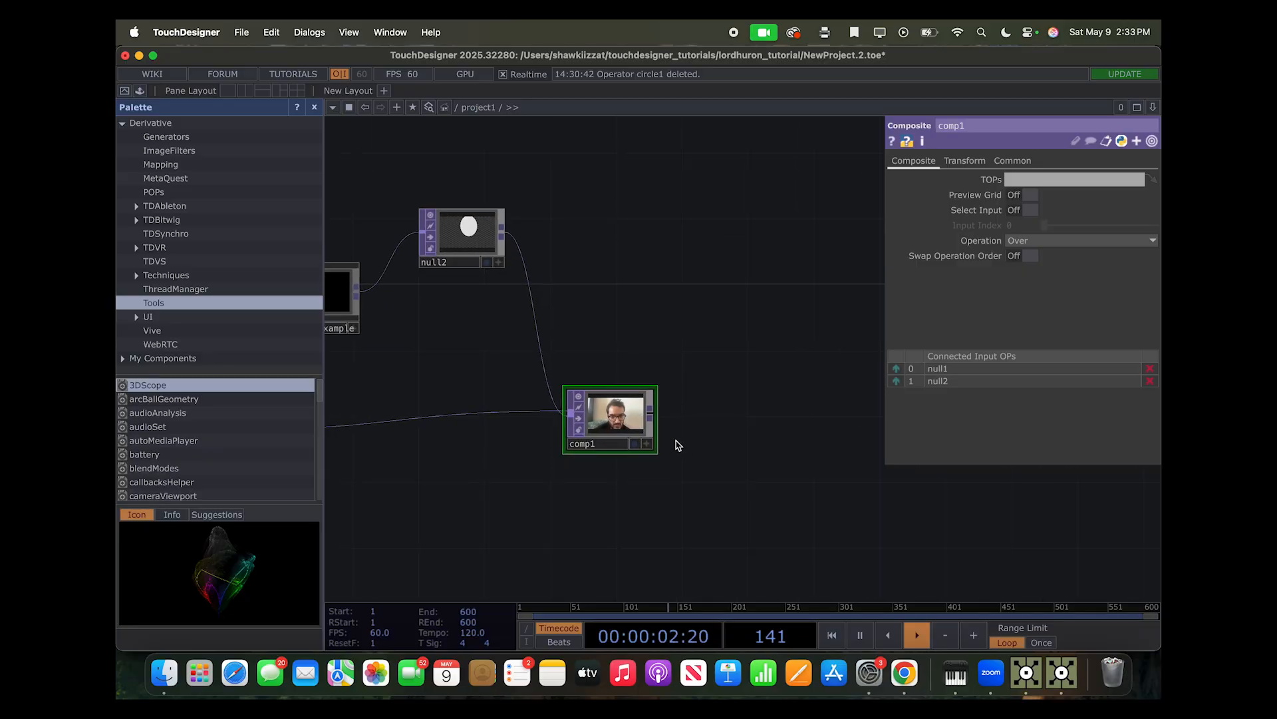
pyautogui.click(465, 243)
pyautogui.click(608, 414)
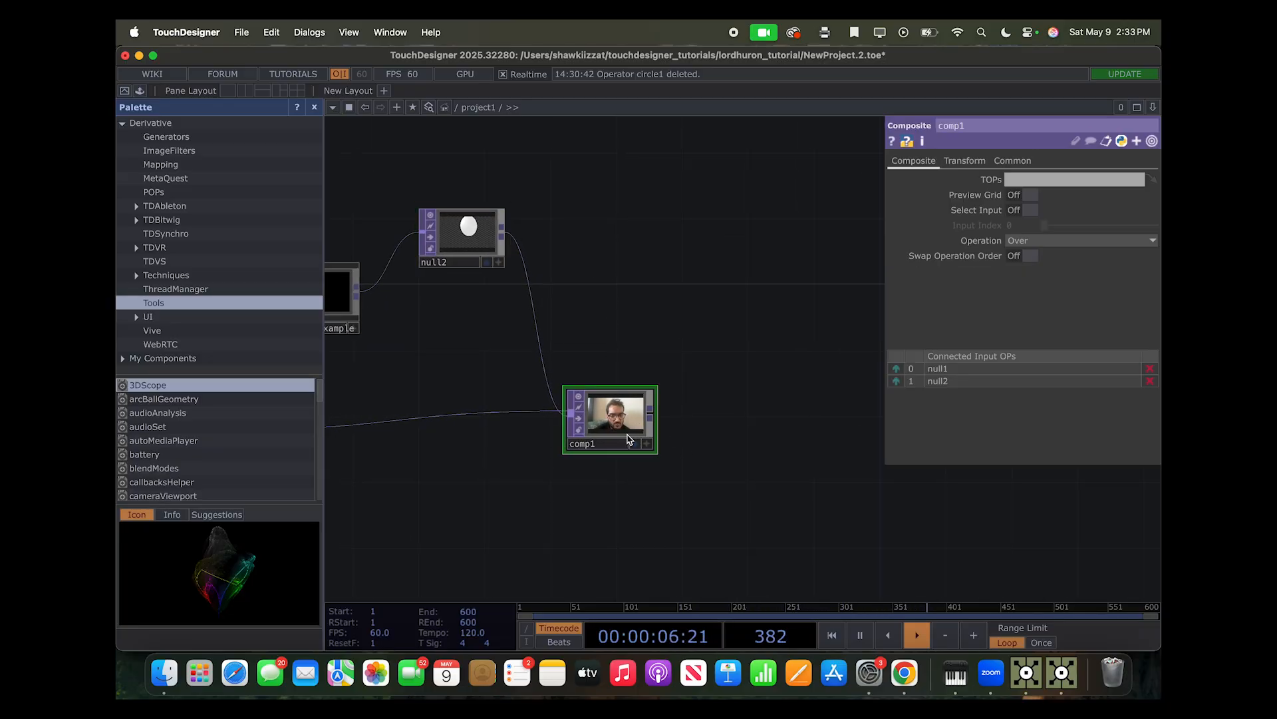
pyautogui.click(636, 444)
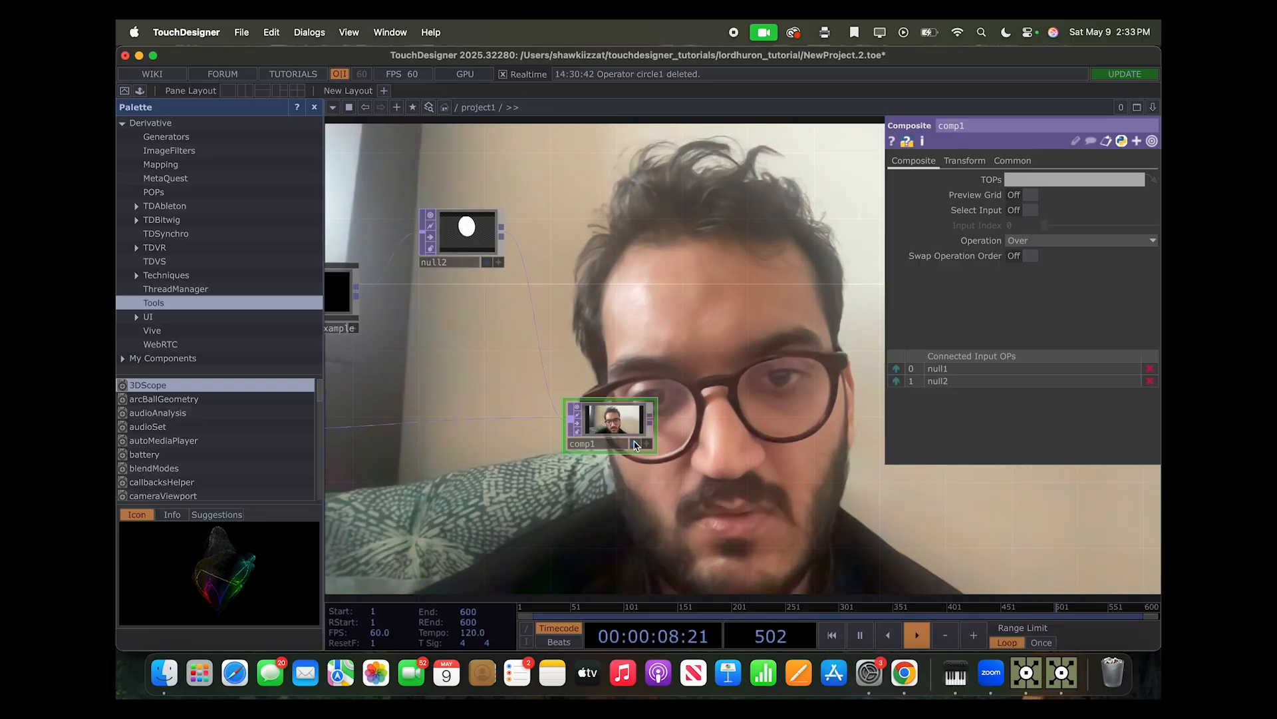
pyautogui.click(635, 444)
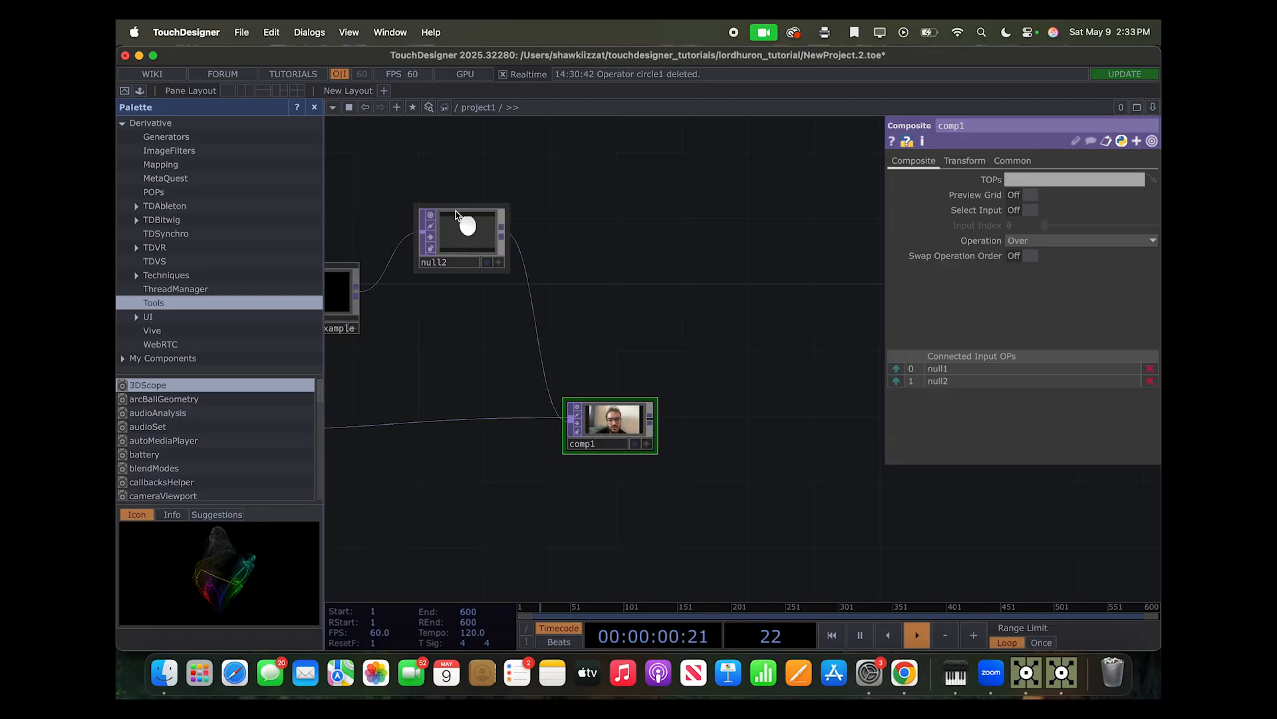
# Set comp1's operation to Add and display its output in the network background
pyautogui.click(1051, 240)
pyautogui.click(1028, 258)
pyautogui.click(636, 443)
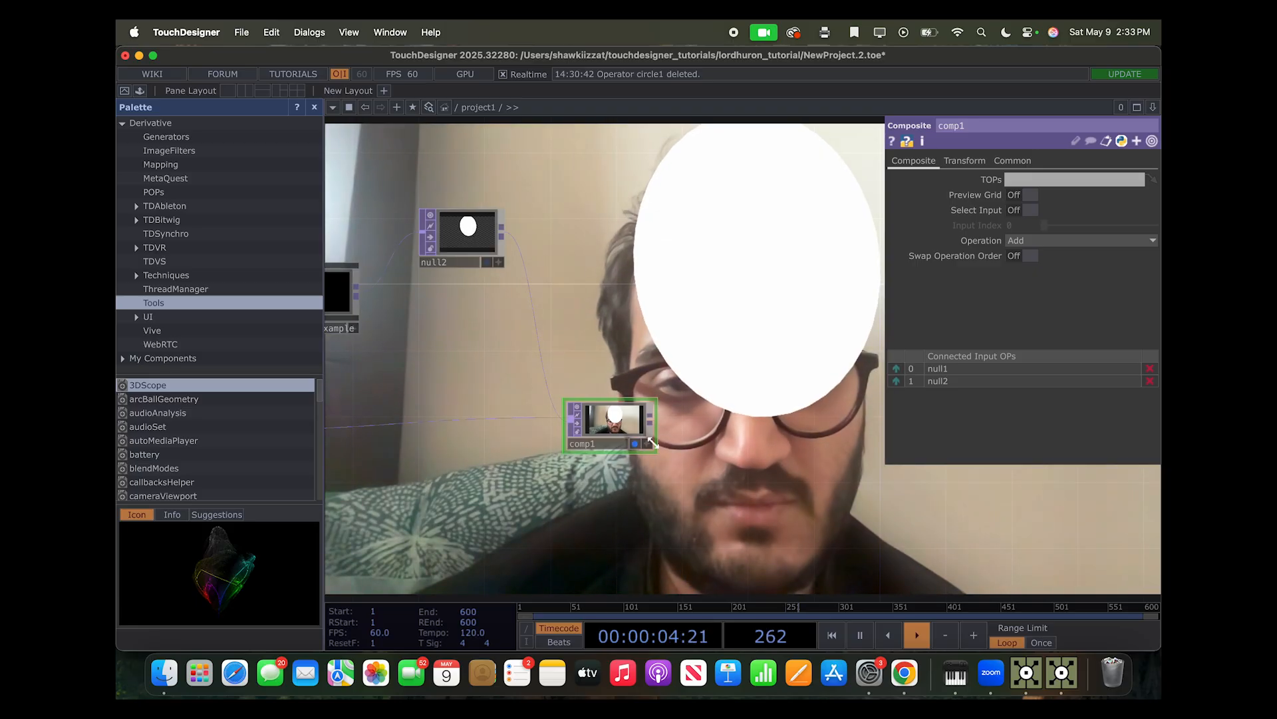
# Inside face_filter_example, adjust cam2 through its viewer to lower the oval onto the face, with translate about 0.488, 0.479, 0.801
pyautogui.scroll(-2, 763, 449)
pyautogui.scroll(-3, 763, 449)
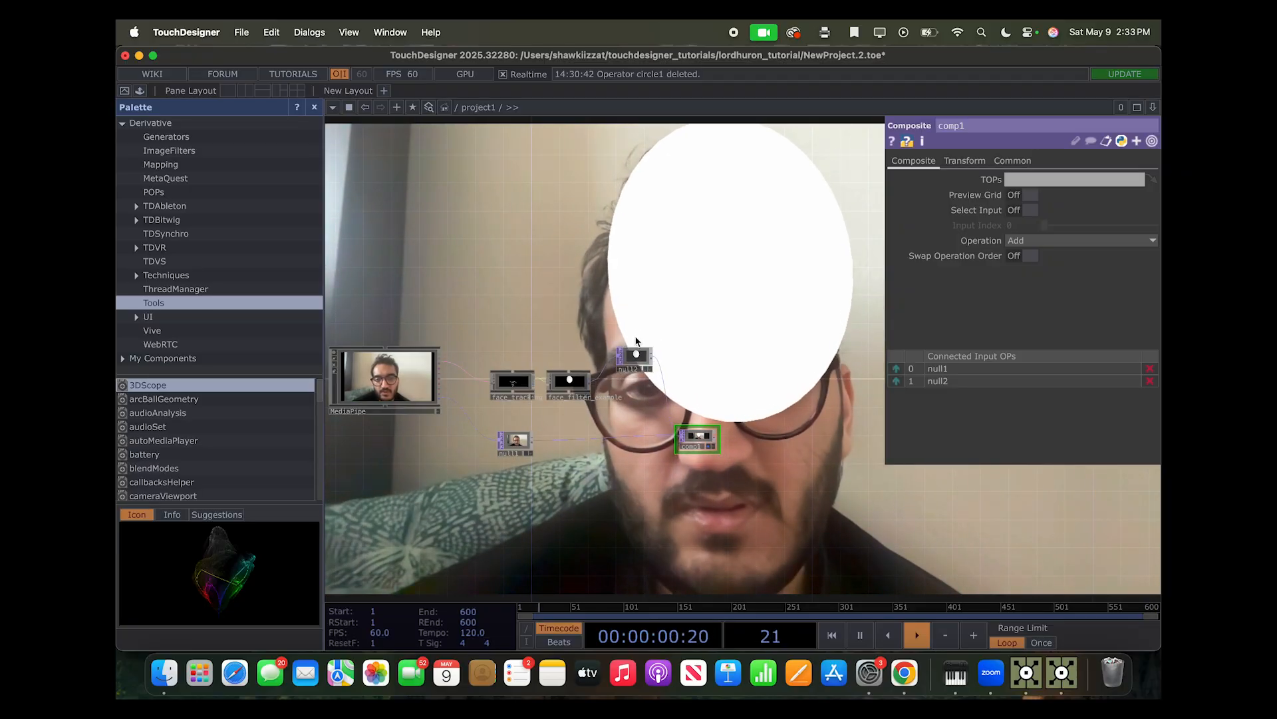
pyautogui.scroll(2, 633, 356)
pyautogui.scroll(1, 635, 354)
pyautogui.moveTo(602, 437); pyautogui.dragTo(683, 400)
pyautogui.scroll(8, 591, 371)
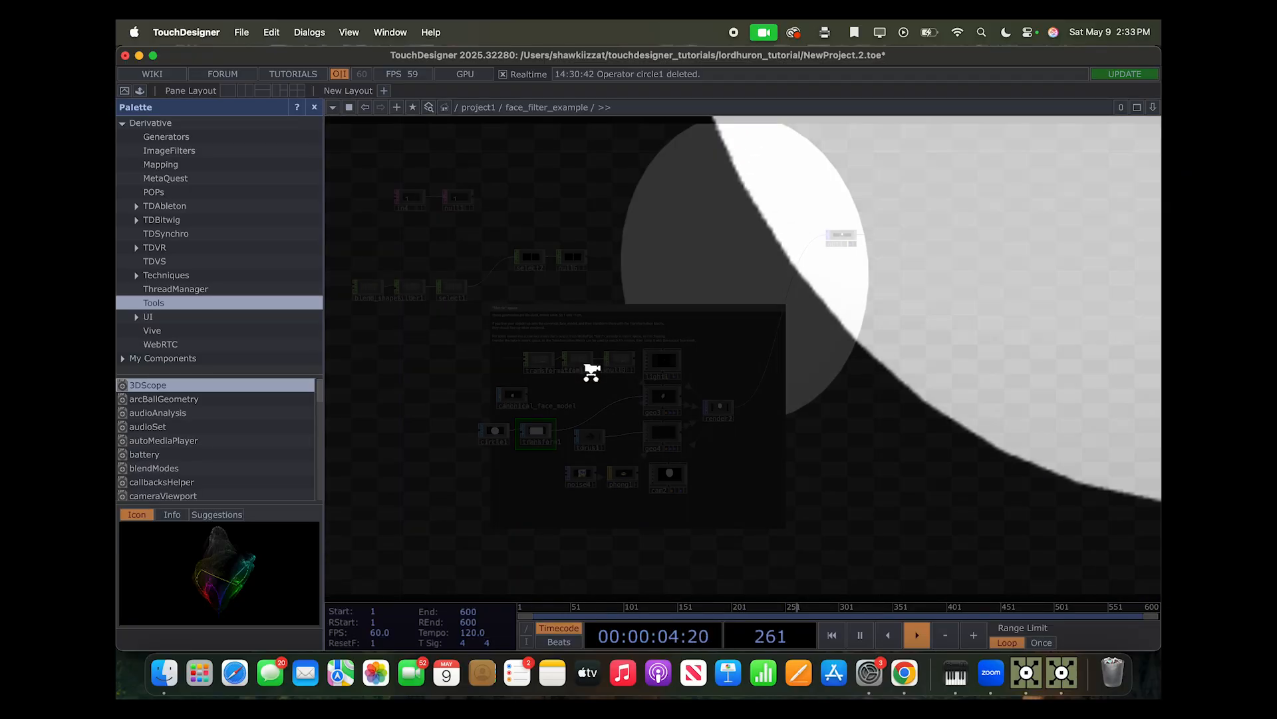
pyautogui.hscroll(1, 510, 472)
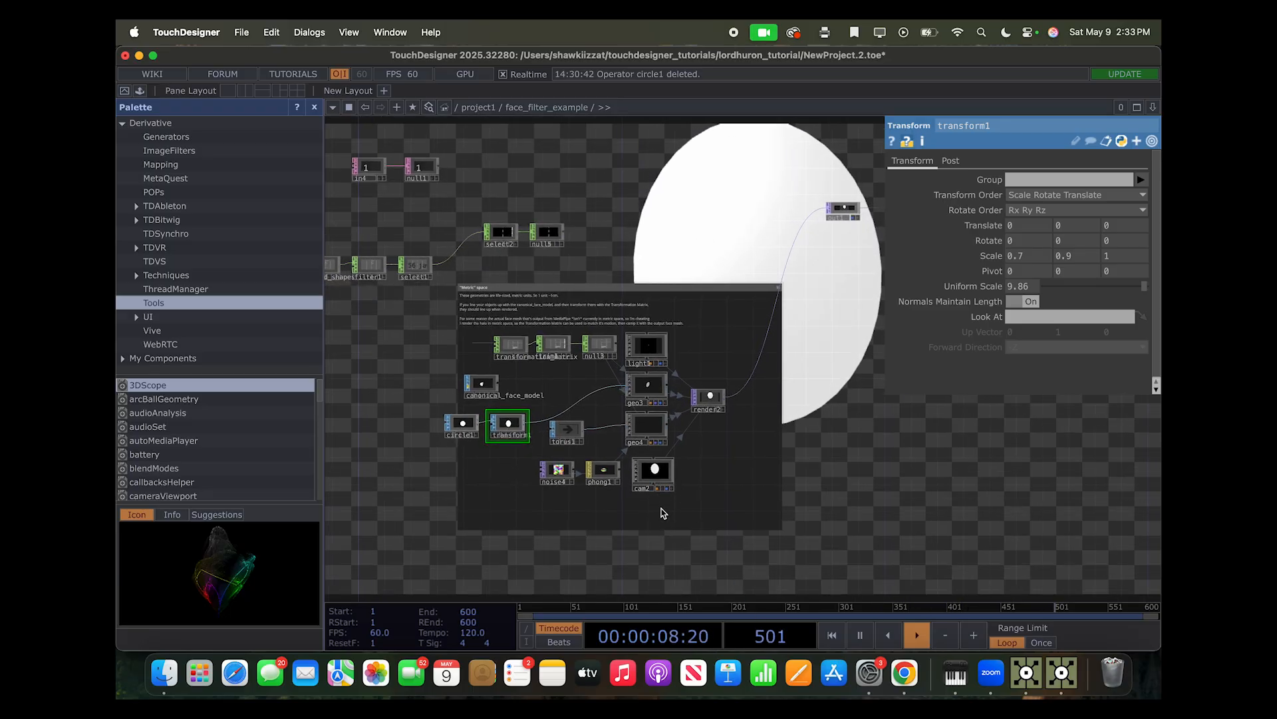
pyautogui.scroll(4, 661, 512)
pyautogui.scroll(3, 661, 512)
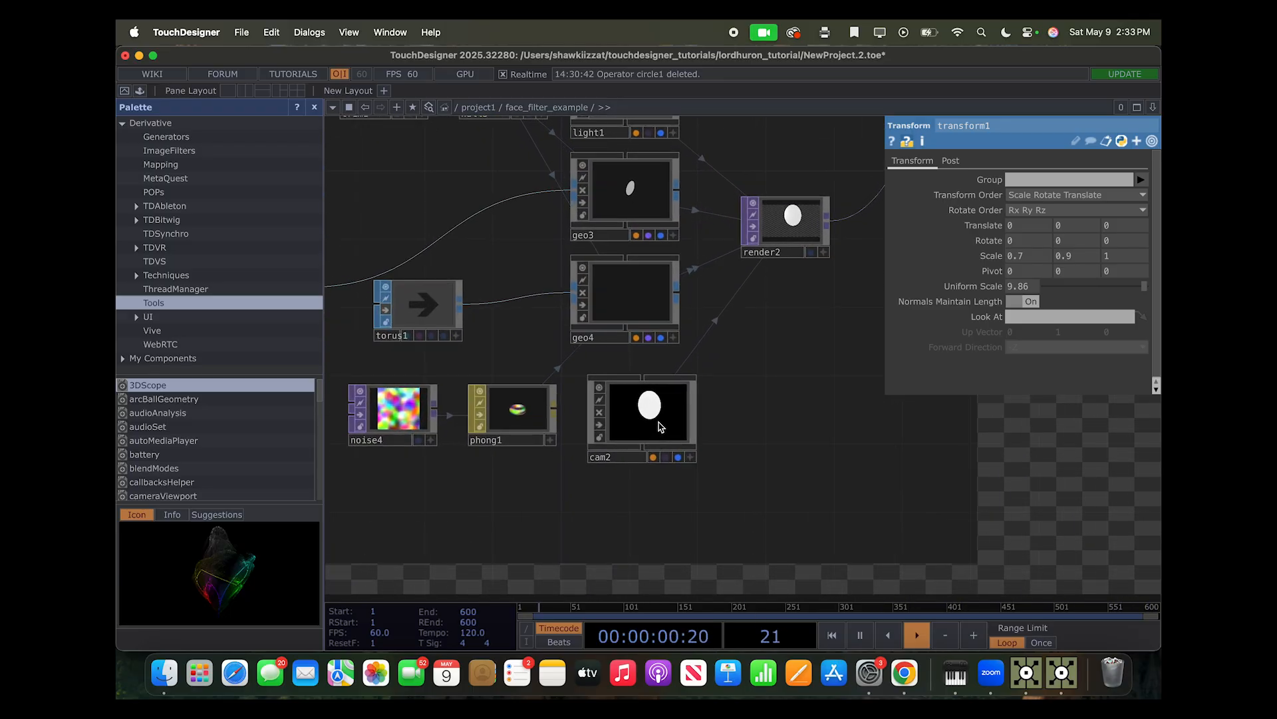
pyautogui.click(660, 427)
pyautogui.scroll(4, 662, 493)
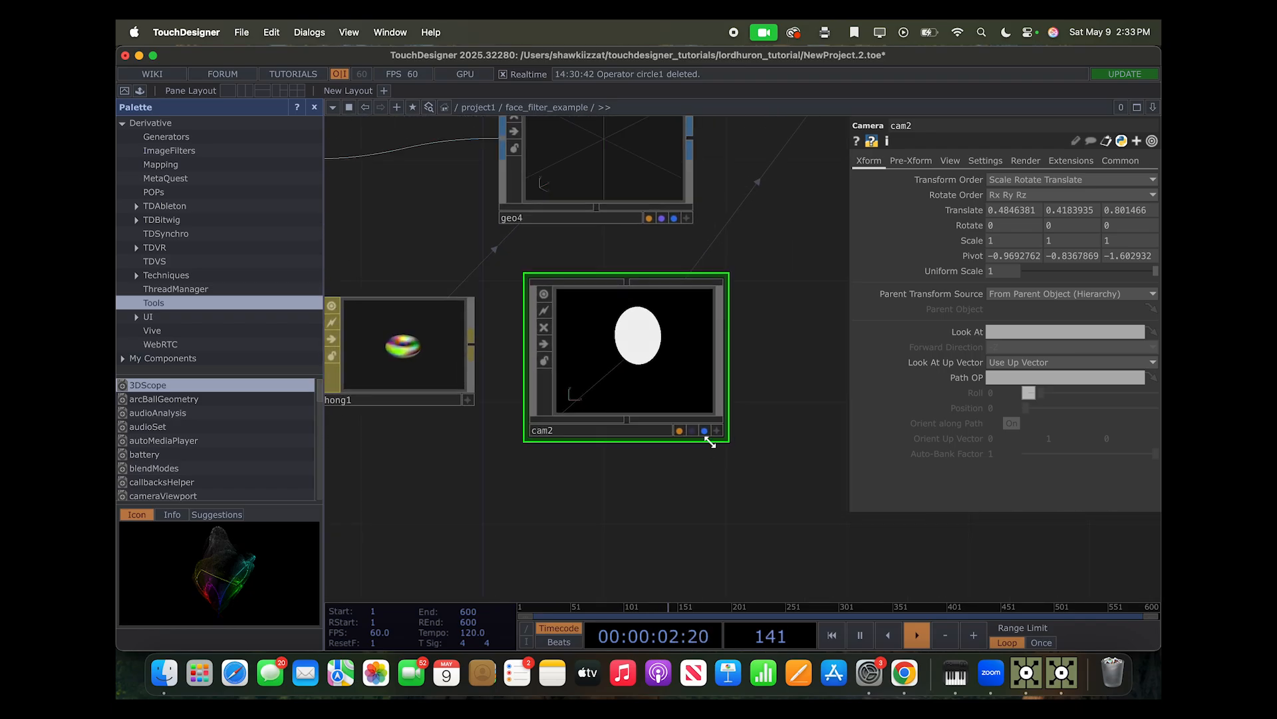
pyautogui.click(720, 430)
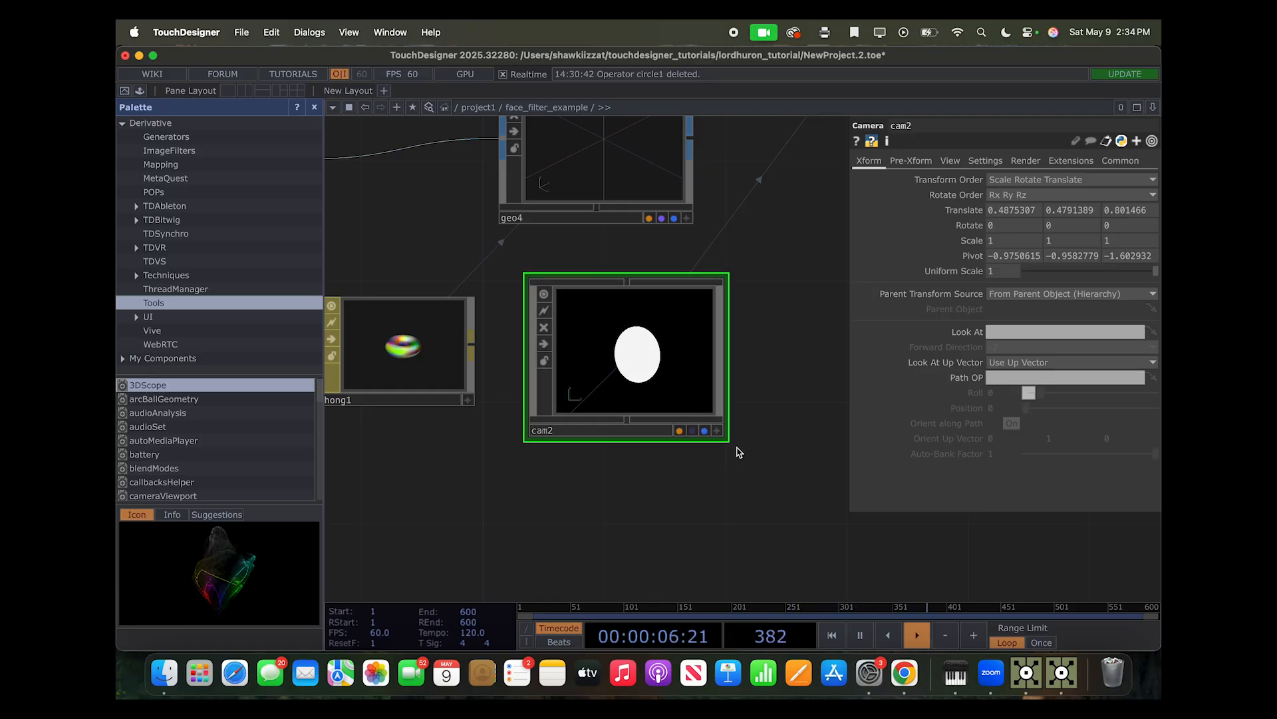
# Check the overlay in project1 and refine cam2 in face_filter_example to enlarge the oval, with translate about 0.488, 0.475, 0.733
pyautogui.scroll(-6, 735, 445)
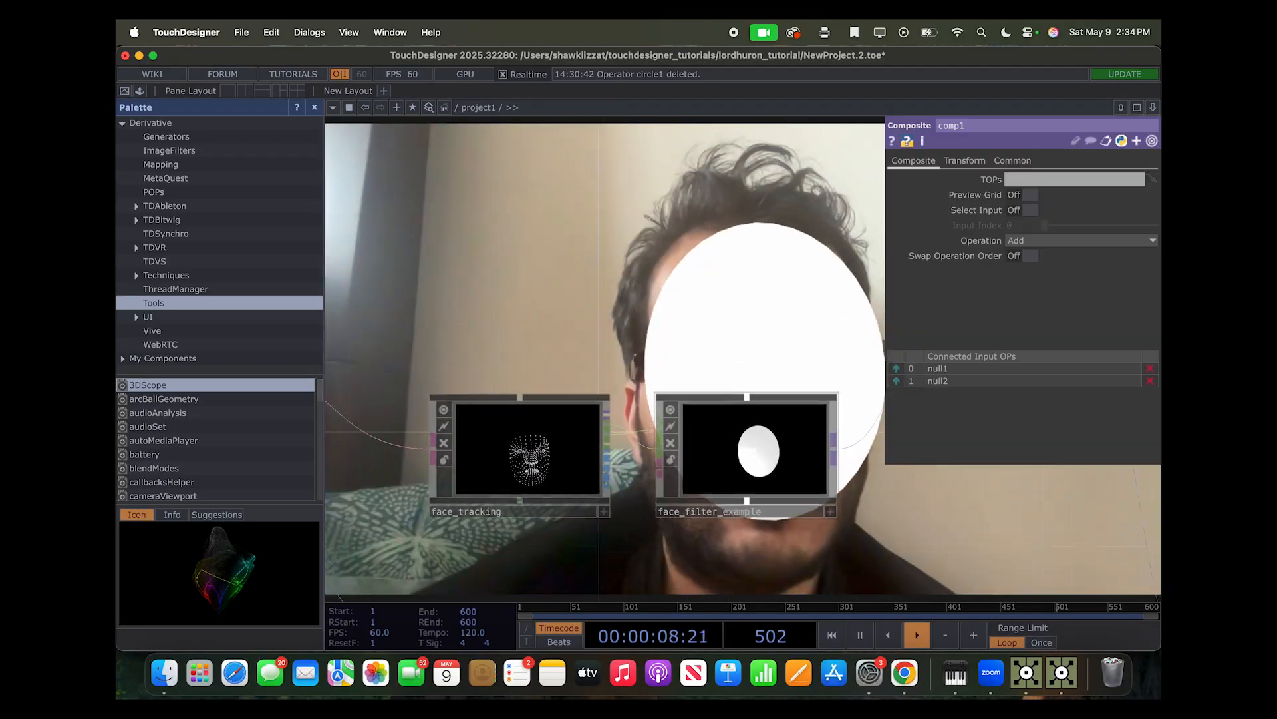
pyautogui.scroll(-6, 742, 406)
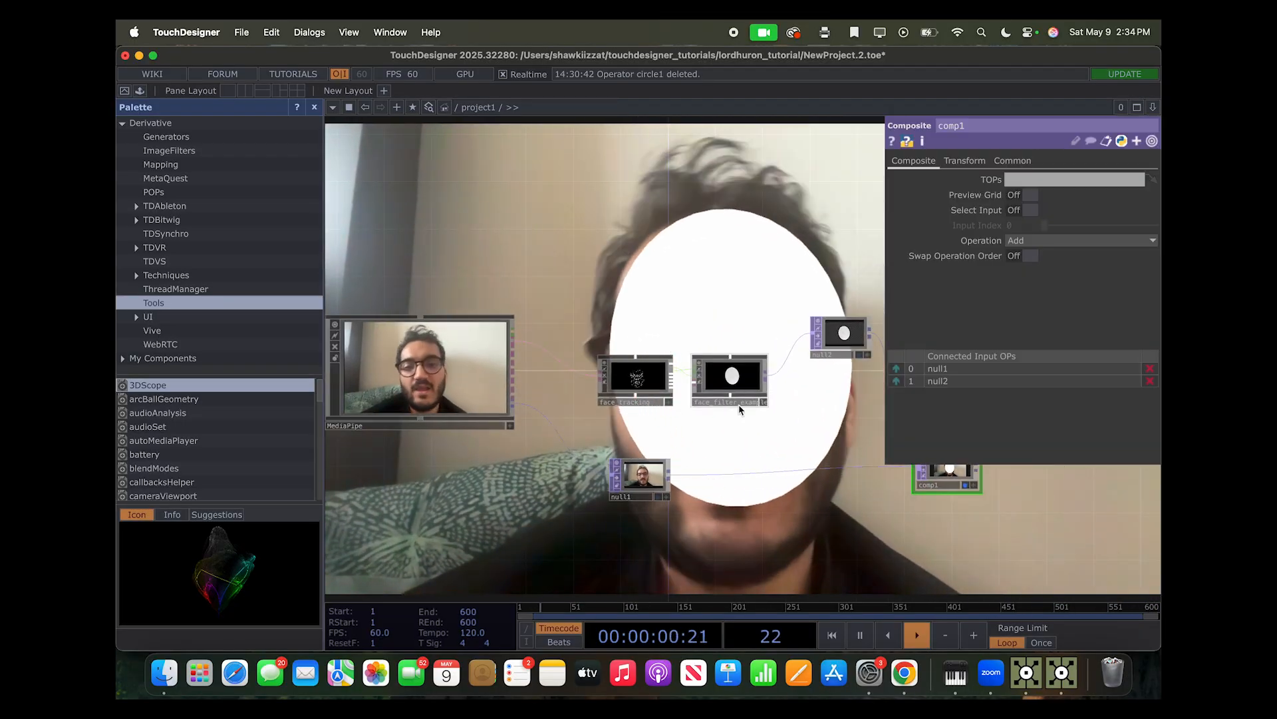
pyautogui.scroll(4, 757, 409)
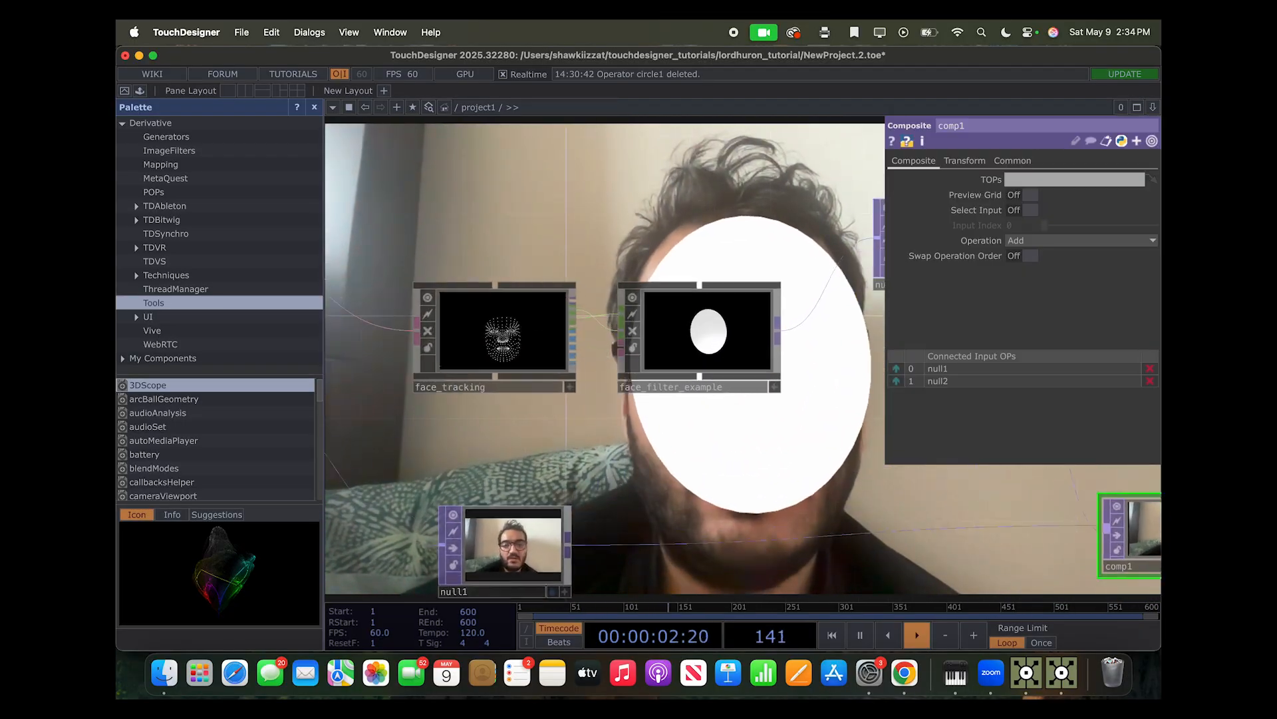
pyautogui.scroll(6, 738, 393)
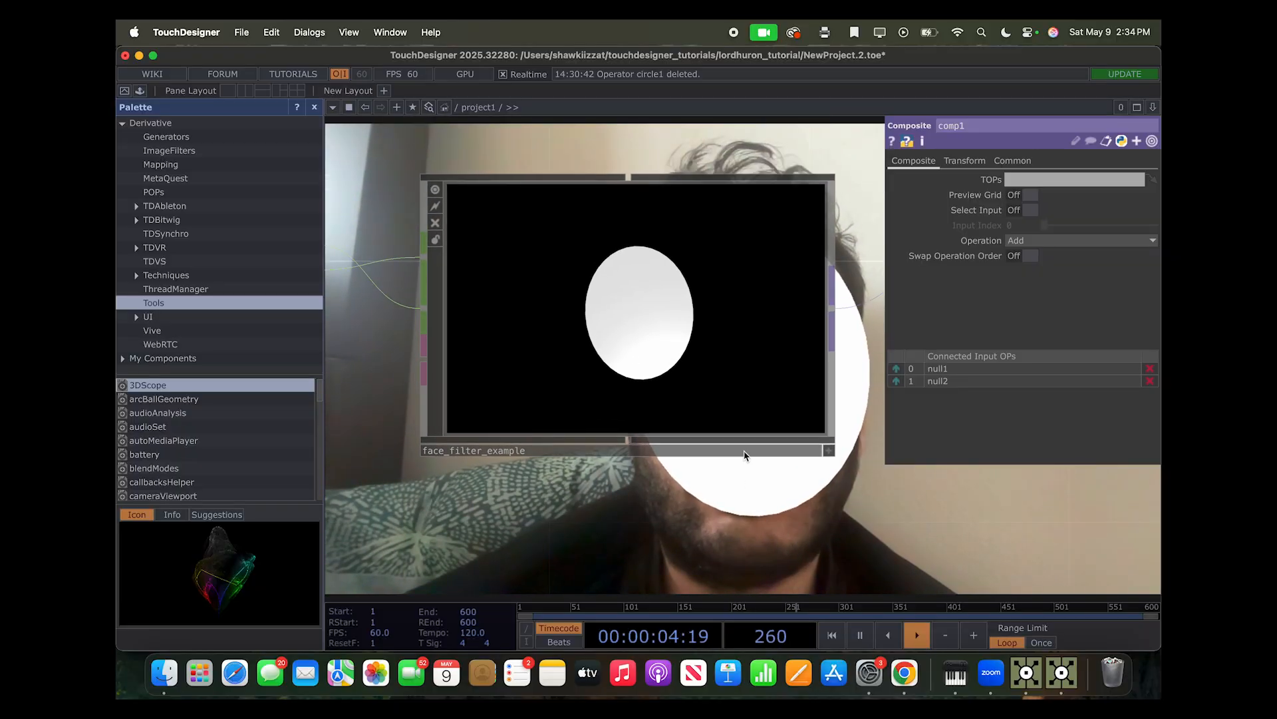
pyautogui.scroll(10, 721, 373)
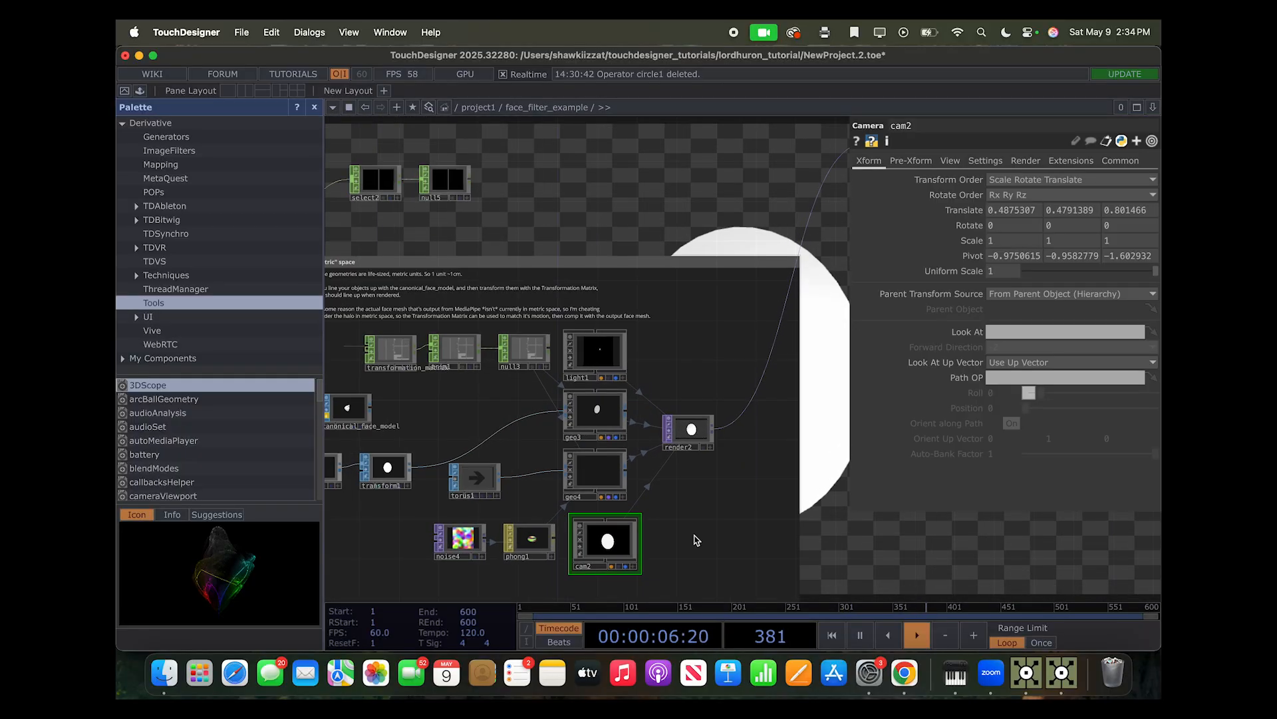
pyautogui.scroll(10, 698, 477)
pyautogui.scroll(-3, 689, 483)
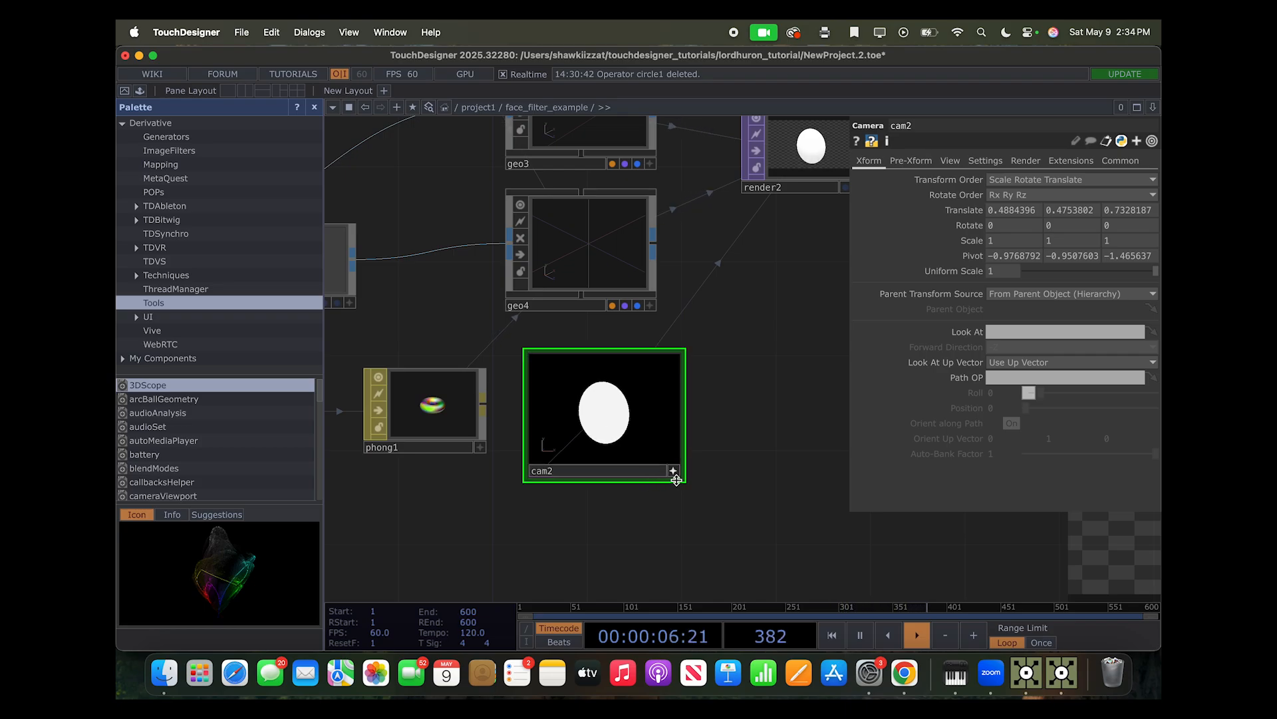
# Examine how the oval lines up with the face in comp1's output, comparing the project1 and face_filter_example networks
pyautogui.scroll(-5, 734, 511)
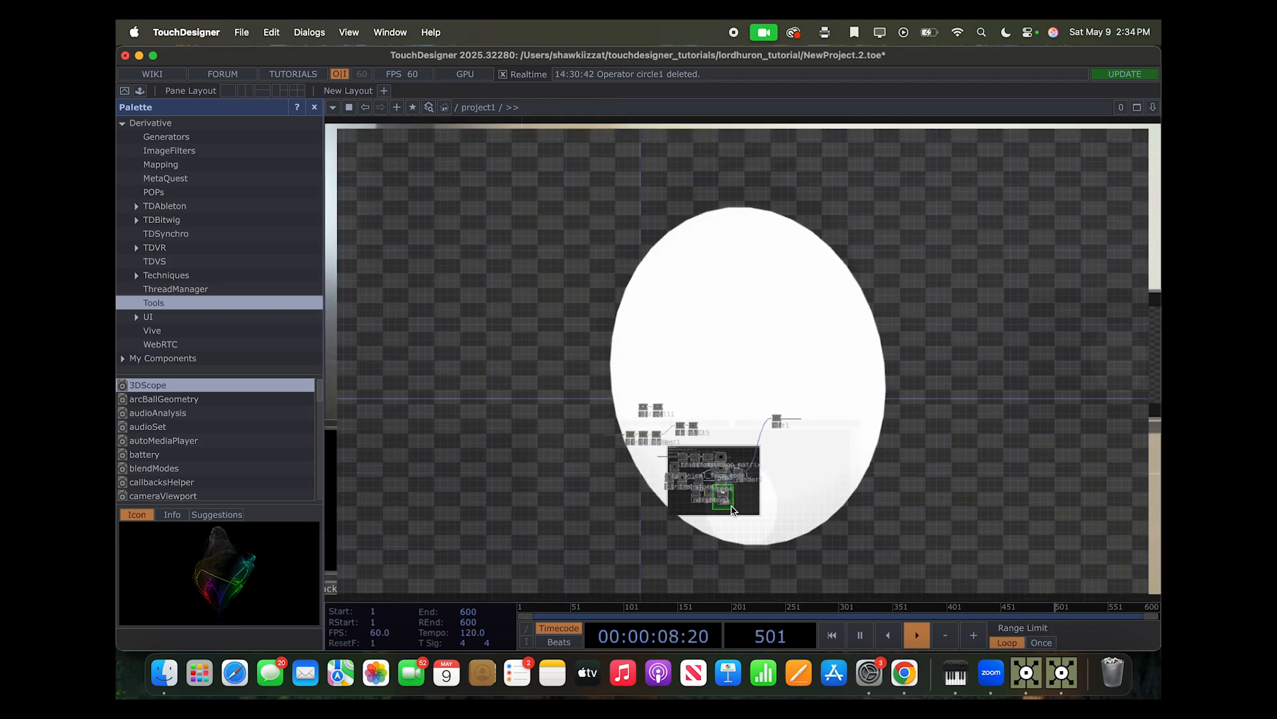
pyautogui.scroll(-4, 709, 383)
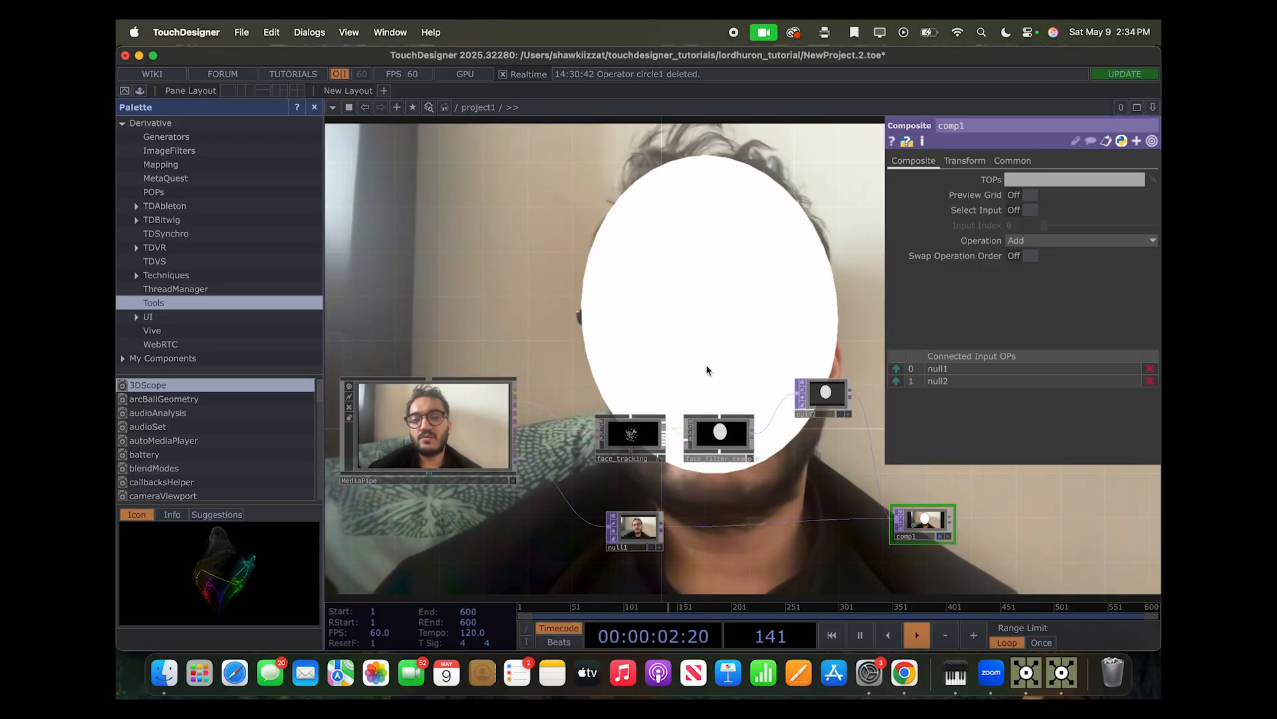
pyautogui.scroll(-4, 694, 329)
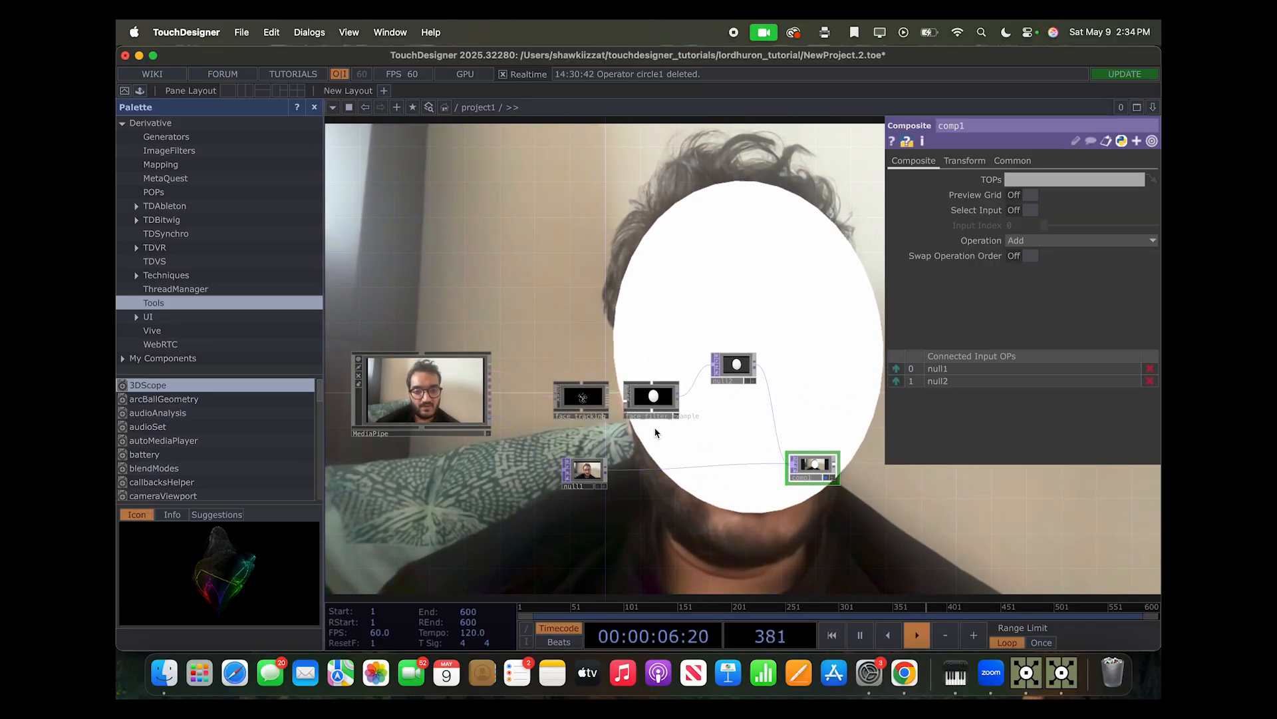
pyautogui.scroll(8, 651, 399)
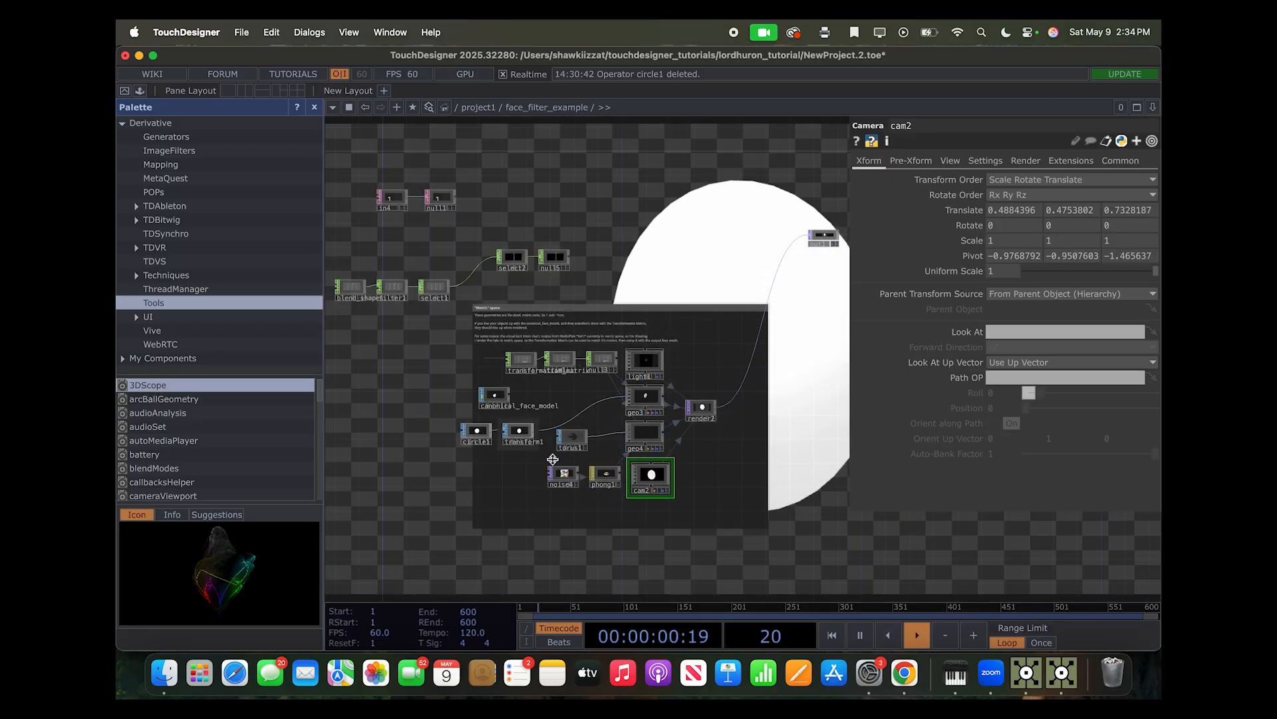
pyautogui.scroll(-8, 769, 482)
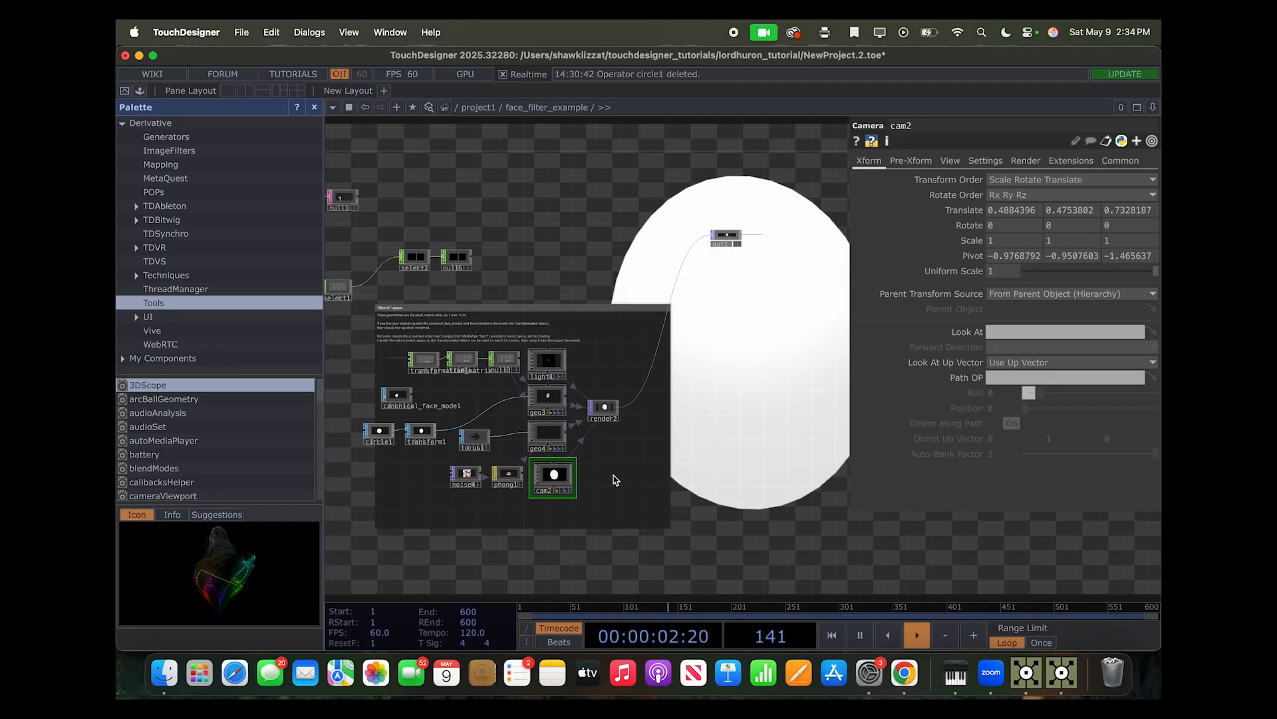
pyautogui.scroll(5, 613, 479)
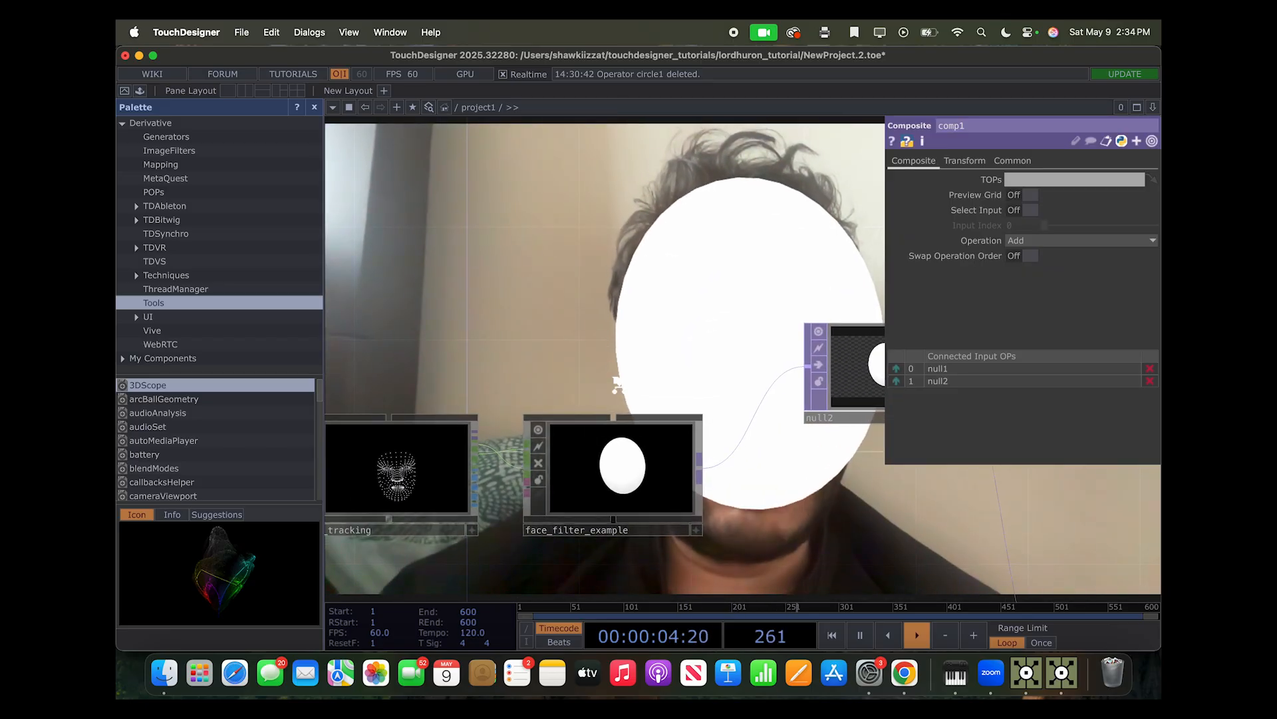
pyautogui.scroll(-4, 616, 385)
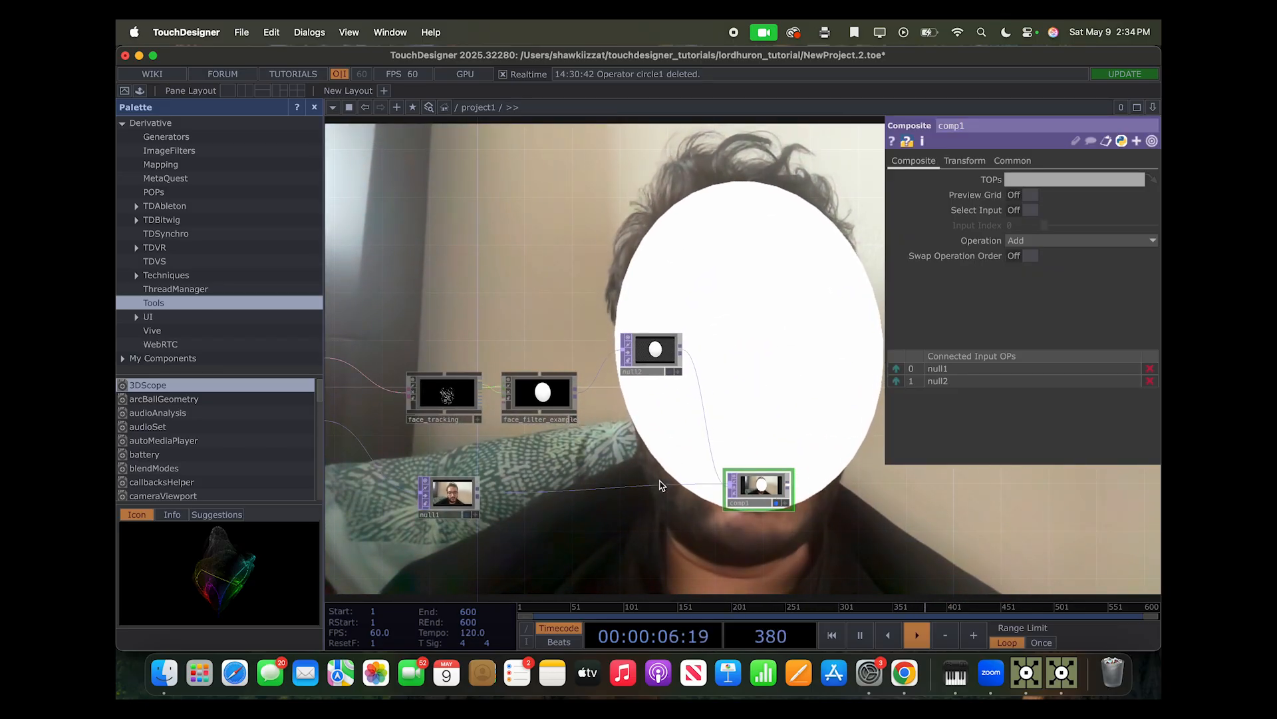
pyautogui.moveTo(696, 524); pyautogui.dragTo(749, 490)
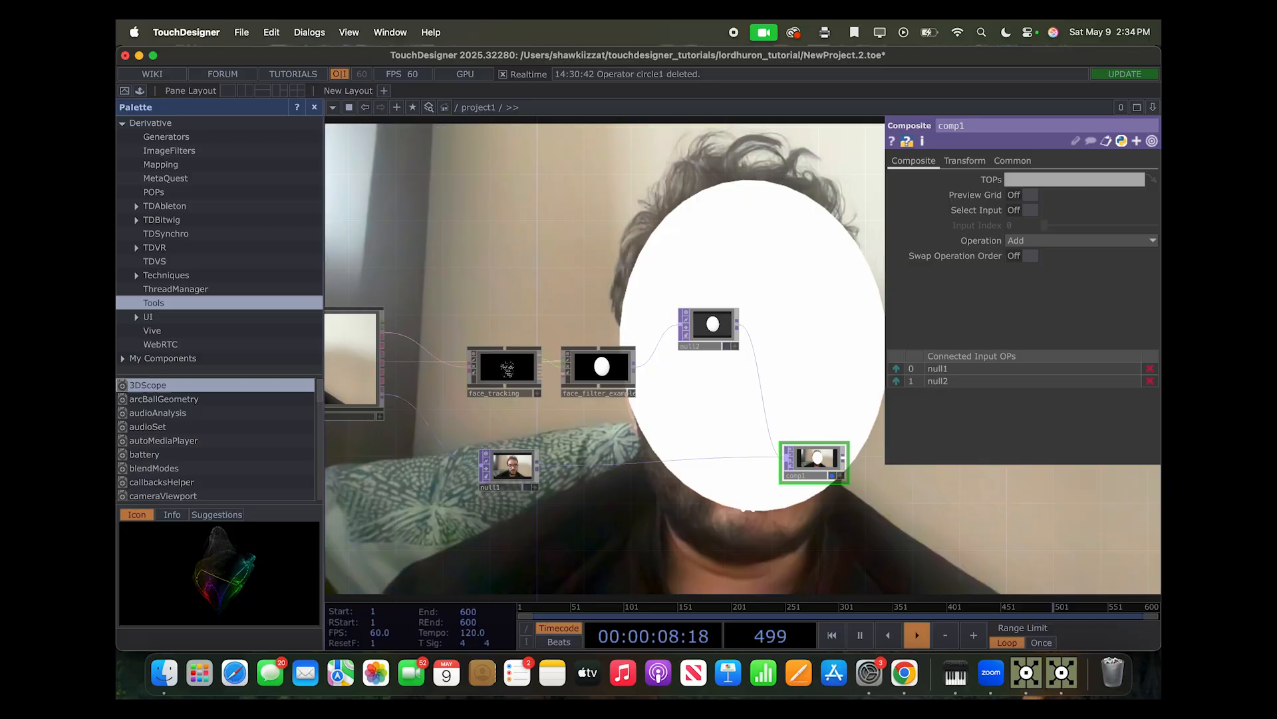
# Disconnect null2 from comp1, turn off comp1's background display, and space comp1 and null2 farther apart in the network
pyautogui.scroll(-3, 746, 515)
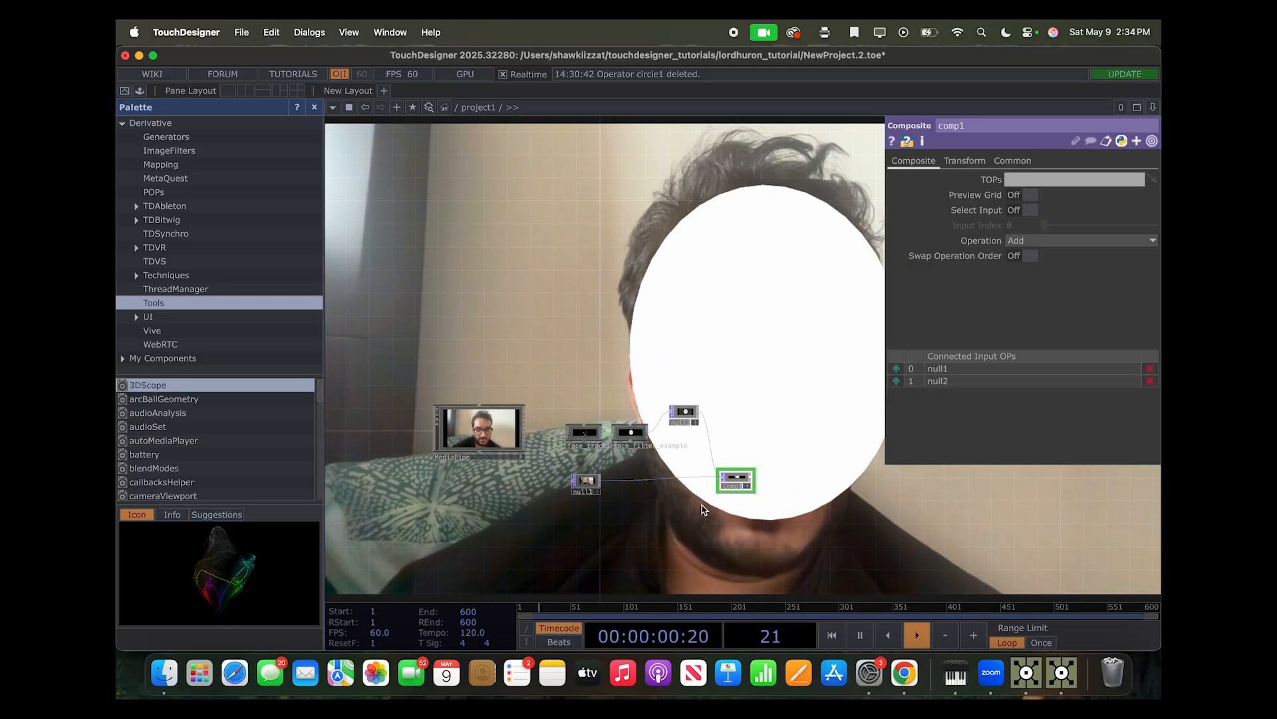
pyautogui.scroll(2, 702, 503)
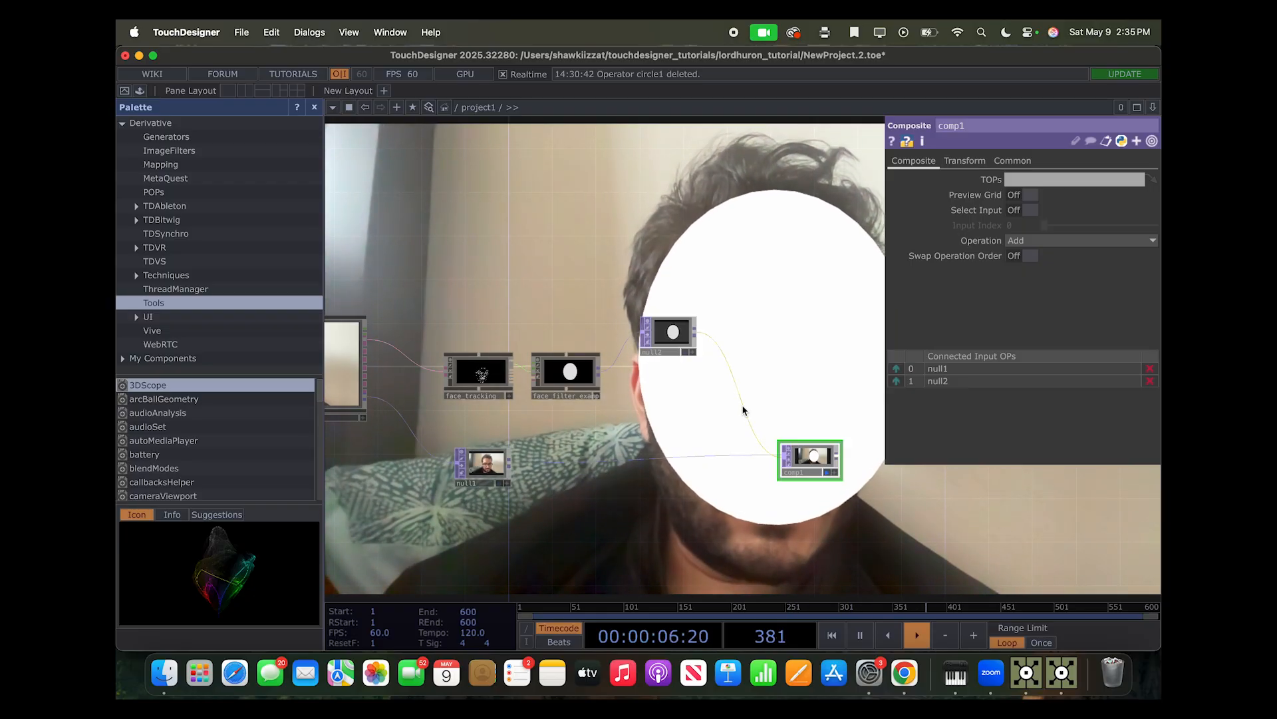
pyautogui.rightClick(743, 410)
pyautogui.click(763, 446)
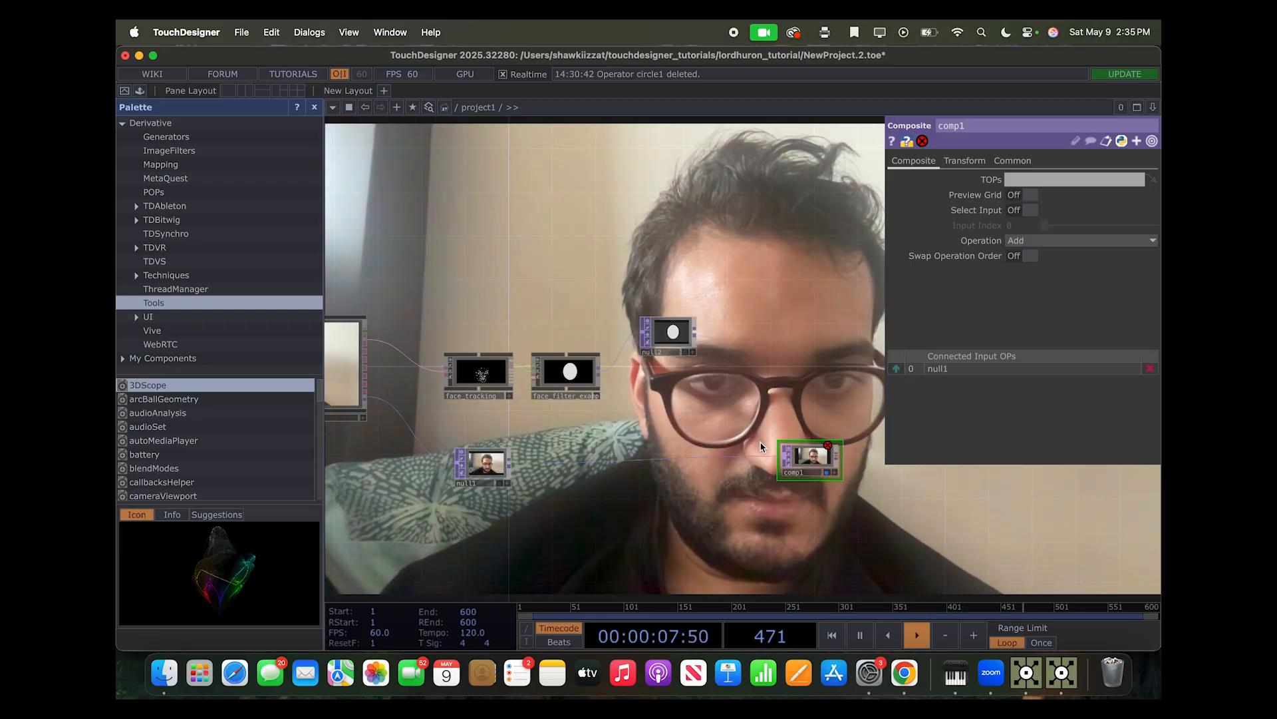
pyautogui.click(827, 472)
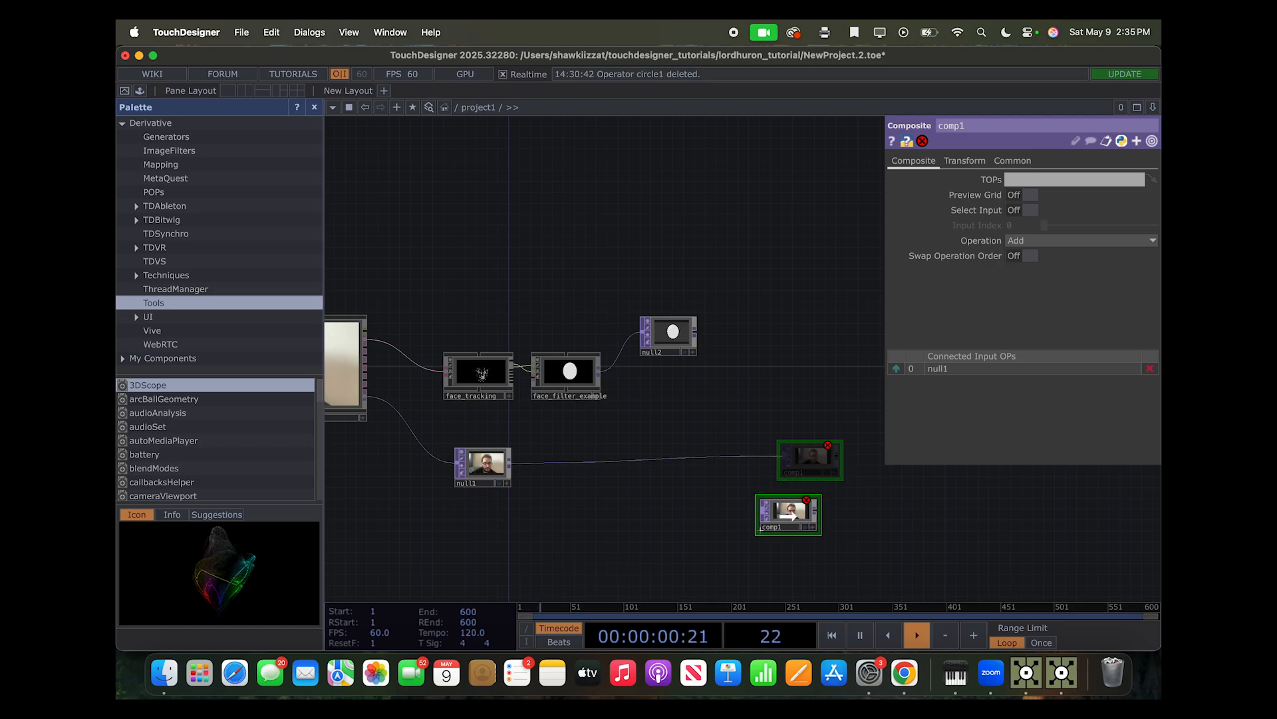
pyautogui.hscroll(5, 732, 479)
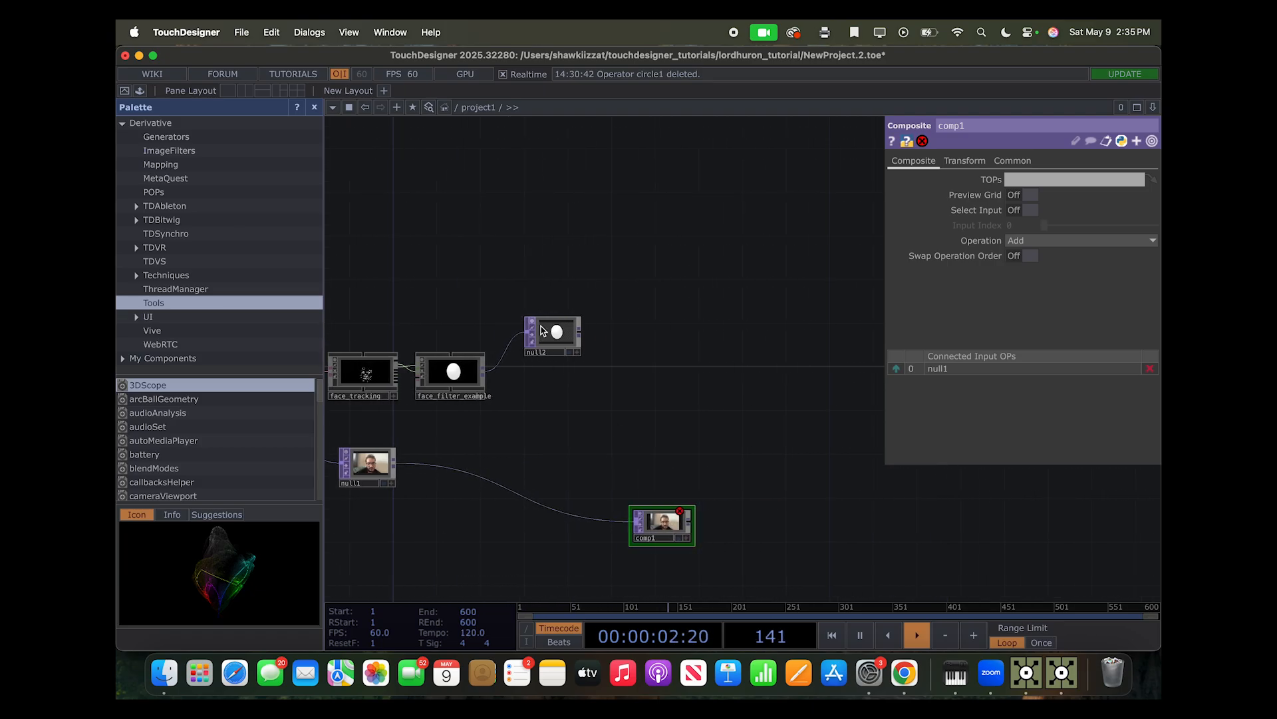
pyautogui.moveTo(544, 333); pyautogui.dragTo(589, 330)
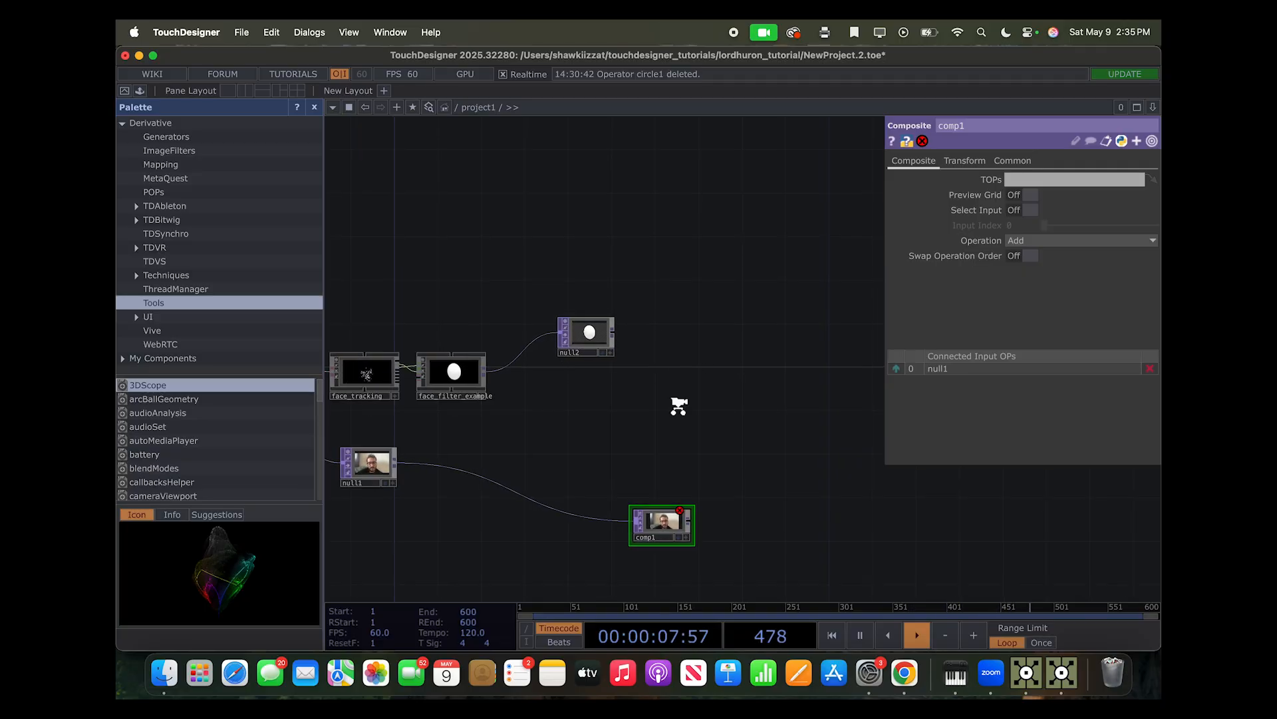
# Switch to the reference project NewProject.18.toe and examine its noise, edge and composite chain, selecting its noise1 operator
pyautogui.scroll(-2, 678, 407)
pyautogui.hotkey('ctrl', 'Up')
pyautogui.click(424, 251)
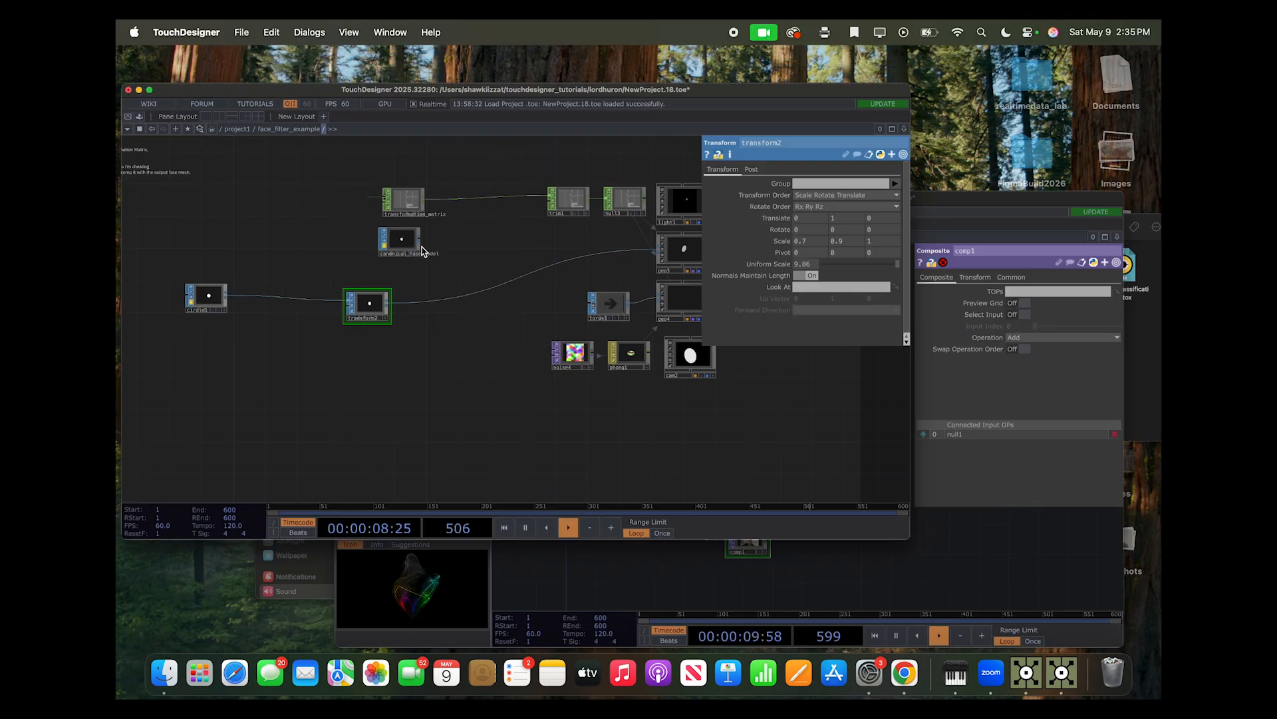
pyautogui.scroll(-3, 605, 391)
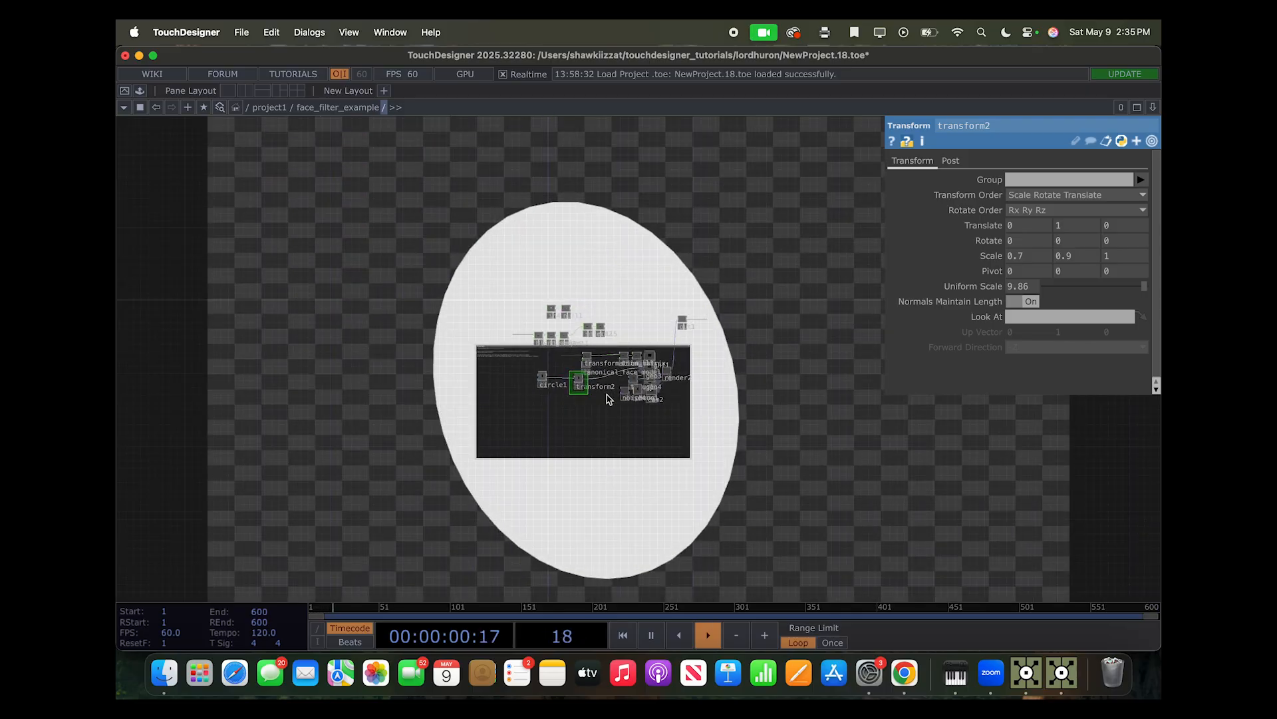
pyautogui.hscroll(10, 658, 286)
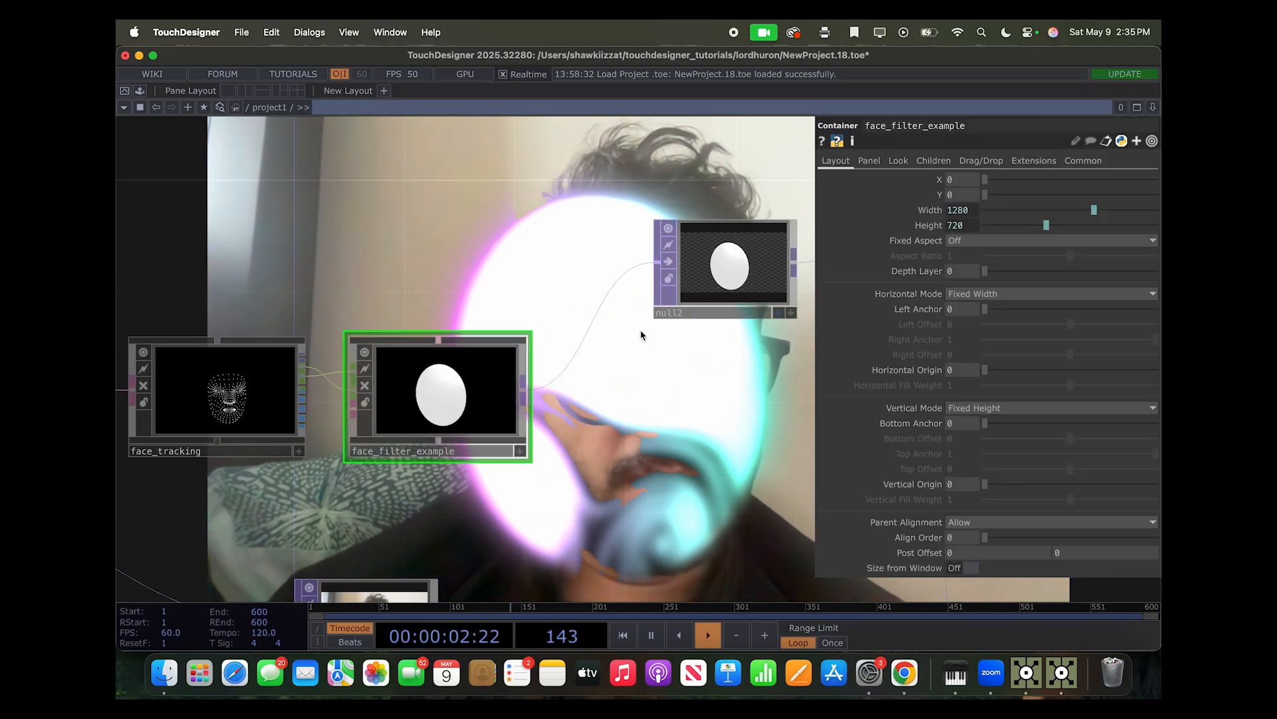
pyautogui.hscroll(5, 589, 375)
pyautogui.scroll(-4, 552, 373)
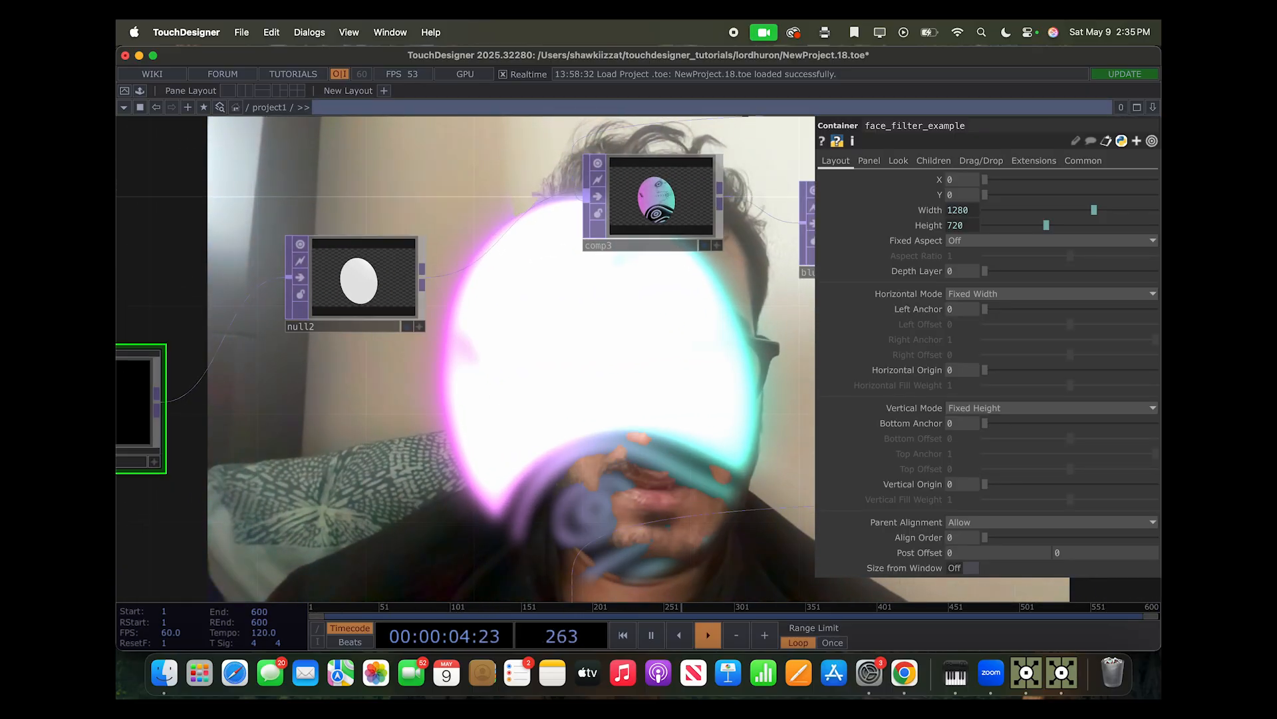
pyautogui.scroll(-5, 535, 366)
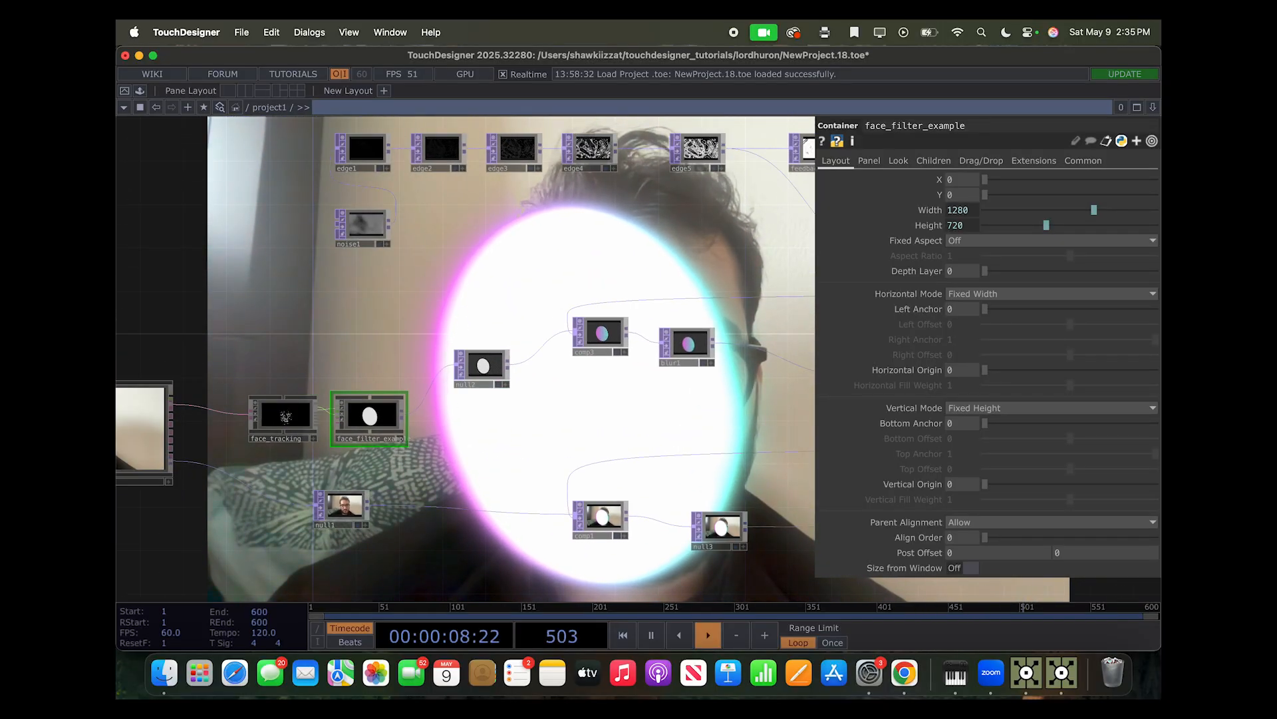
pyautogui.hscroll(-7, 581, 265)
pyautogui.scroll(3, 582, 266)
pyautogui.scroll(2, 572, 261)
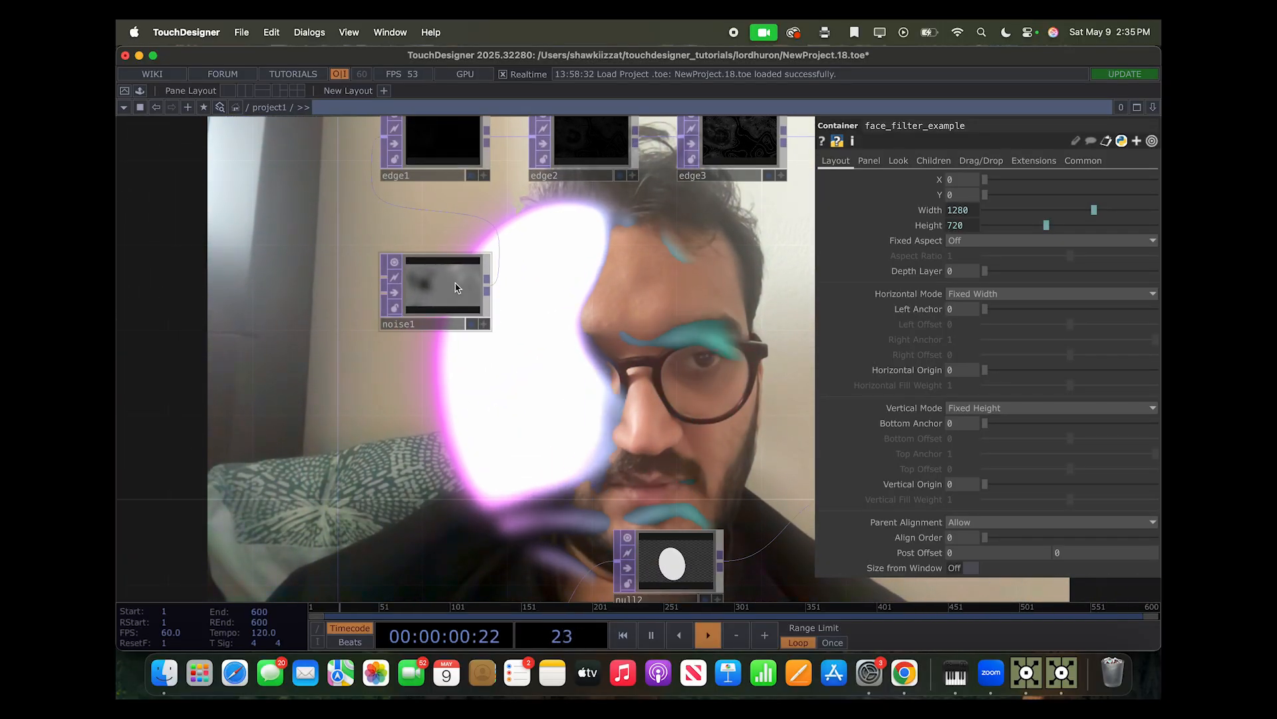
pyautogui.scroll(-3, 569, 260)
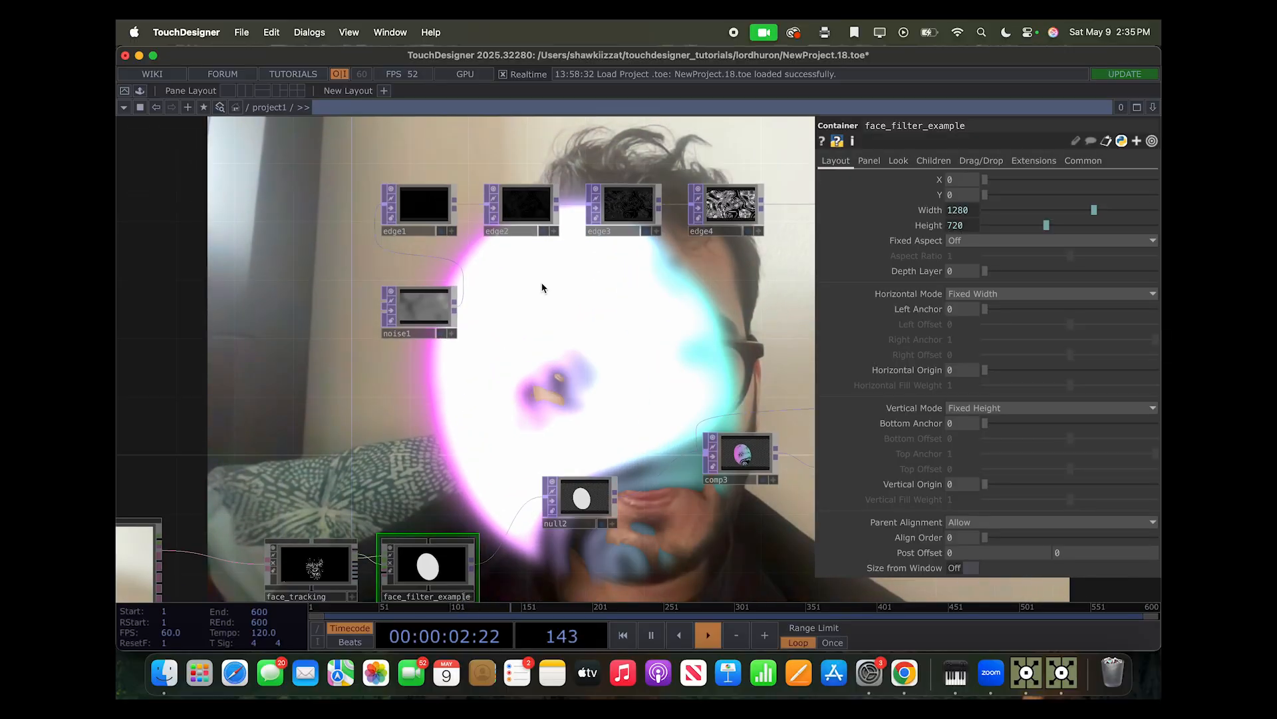
pyautogui.click(439, 315)
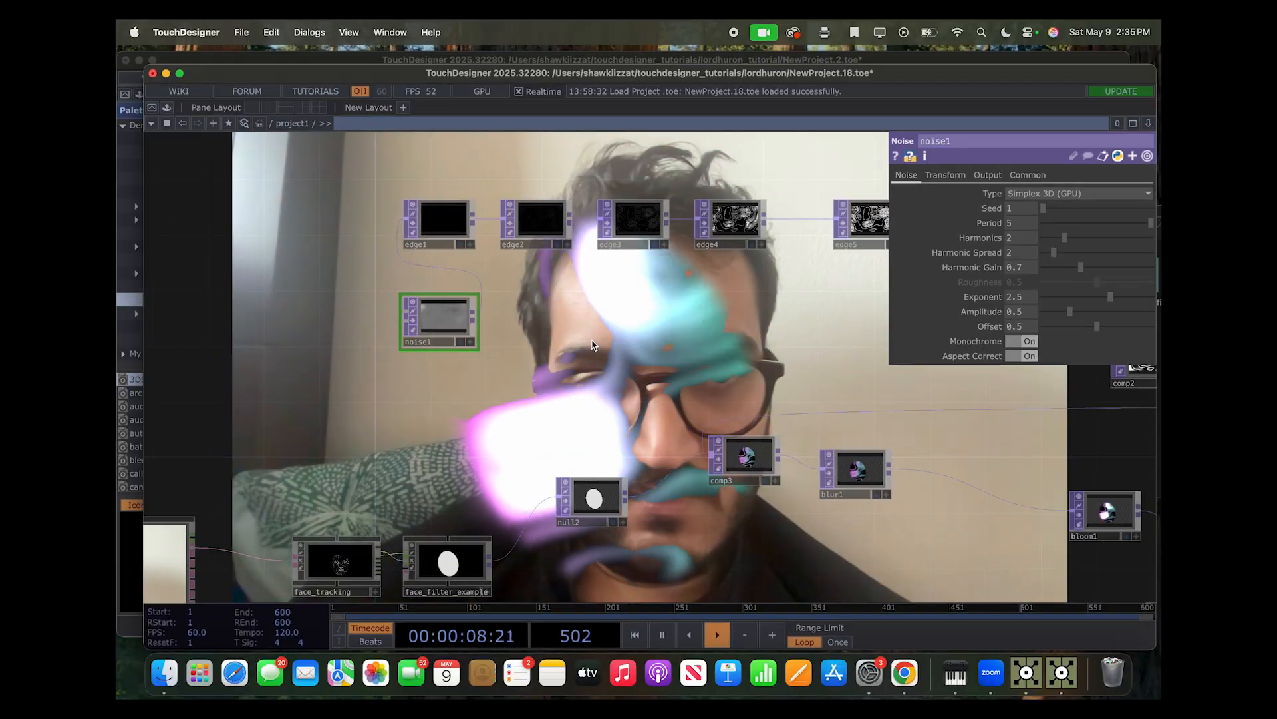
# Return to NewProject.2.toe and add a Noise TOP above face_filter_example
pyautogui.hotkey('ctrl', 'Up')
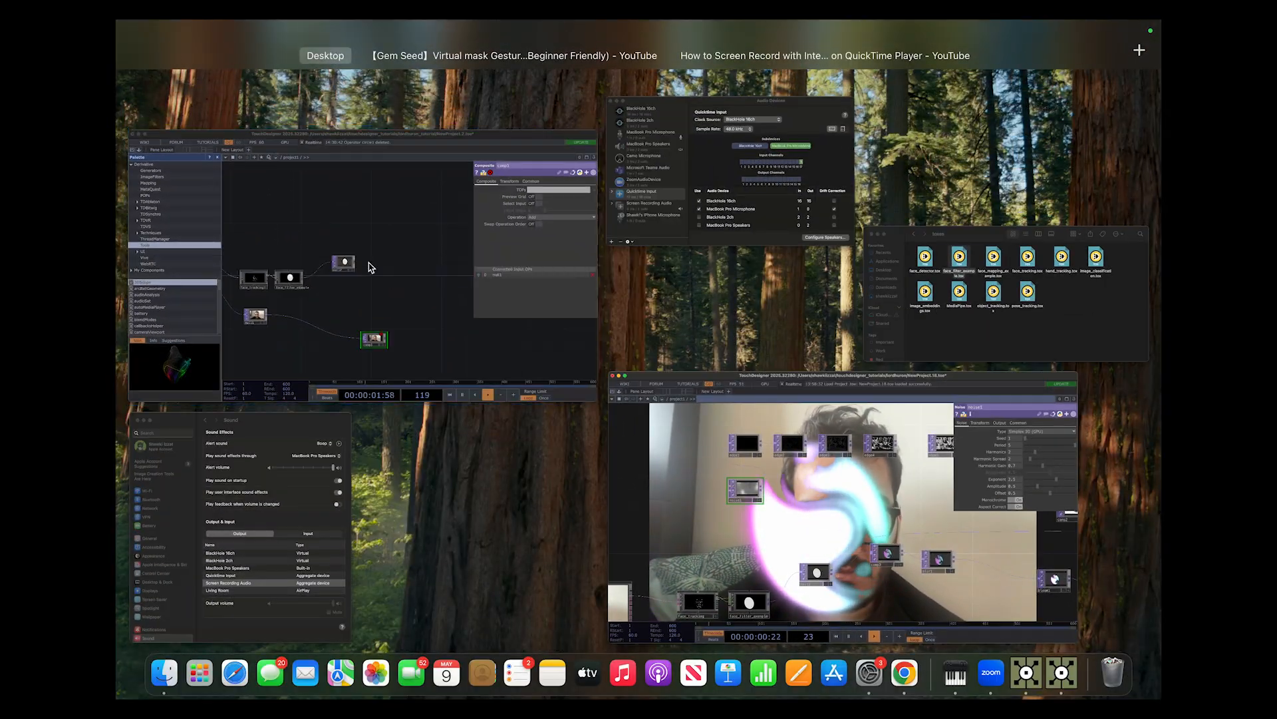
pyautogui.click(506, 294)
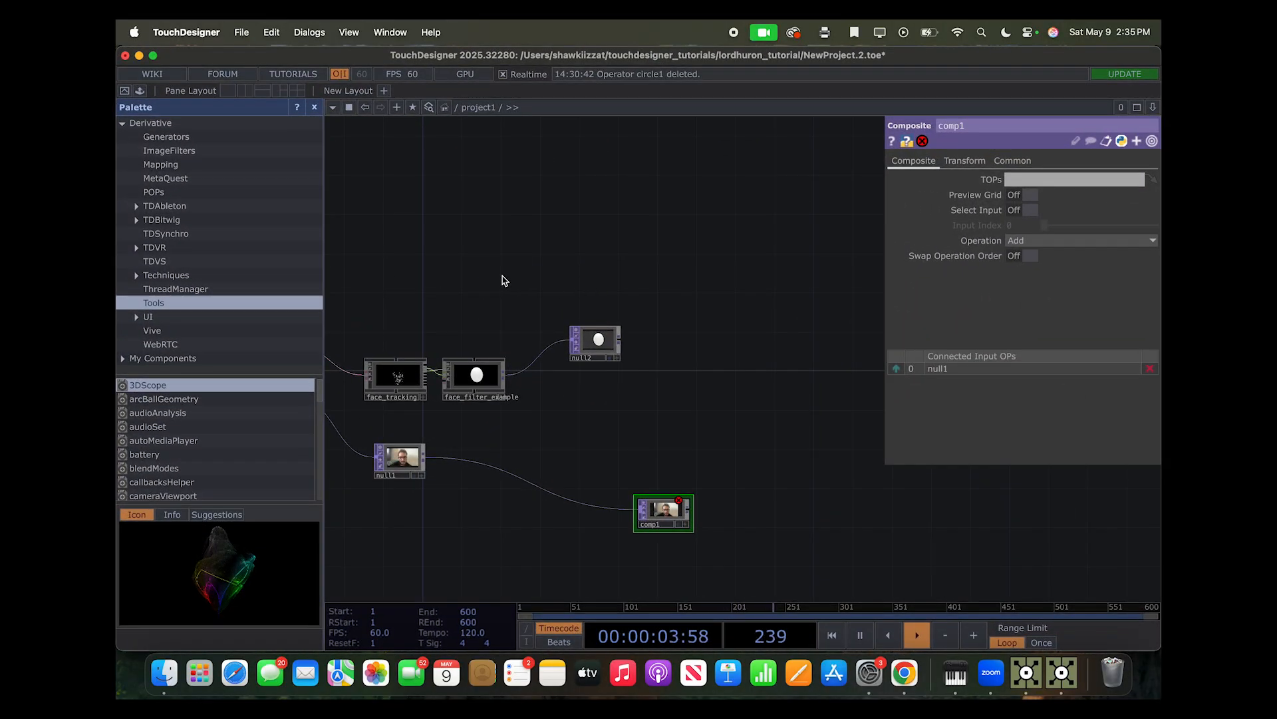
pyautogui.press('Tab')
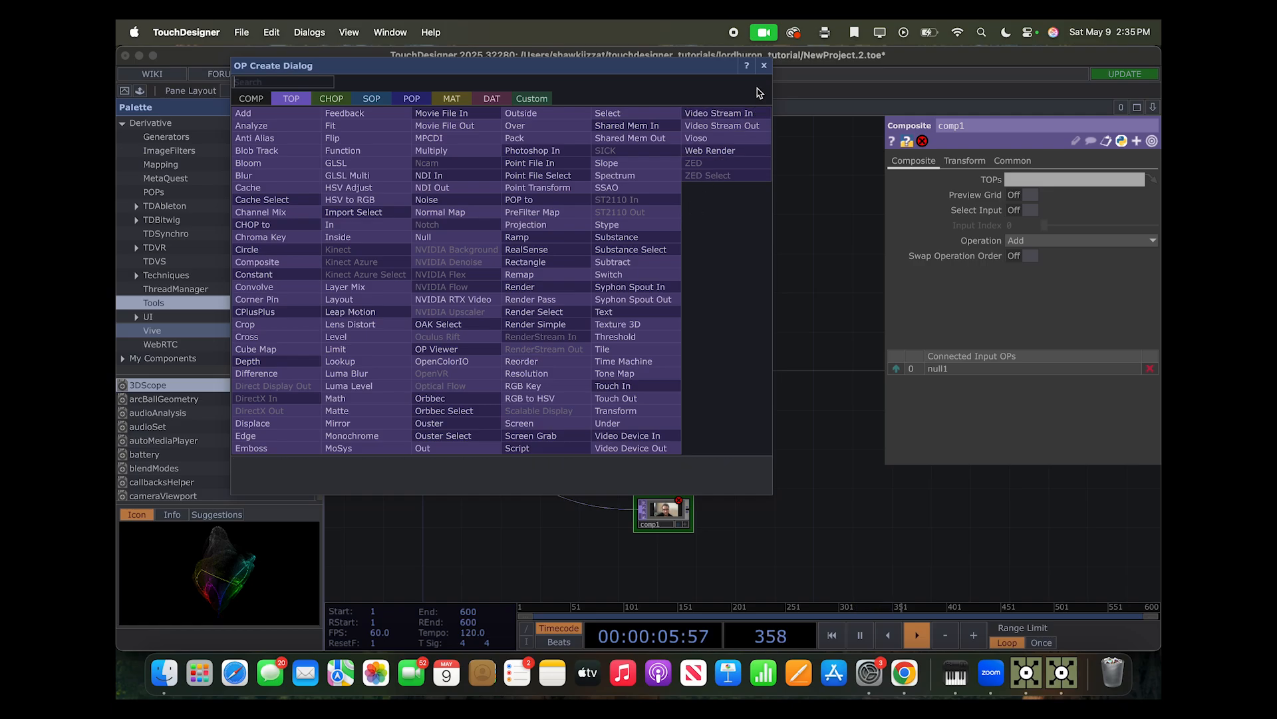
pyautogui.write('noise')
pyautogui.click(452, 200)
pyautogui.click(479, 287)
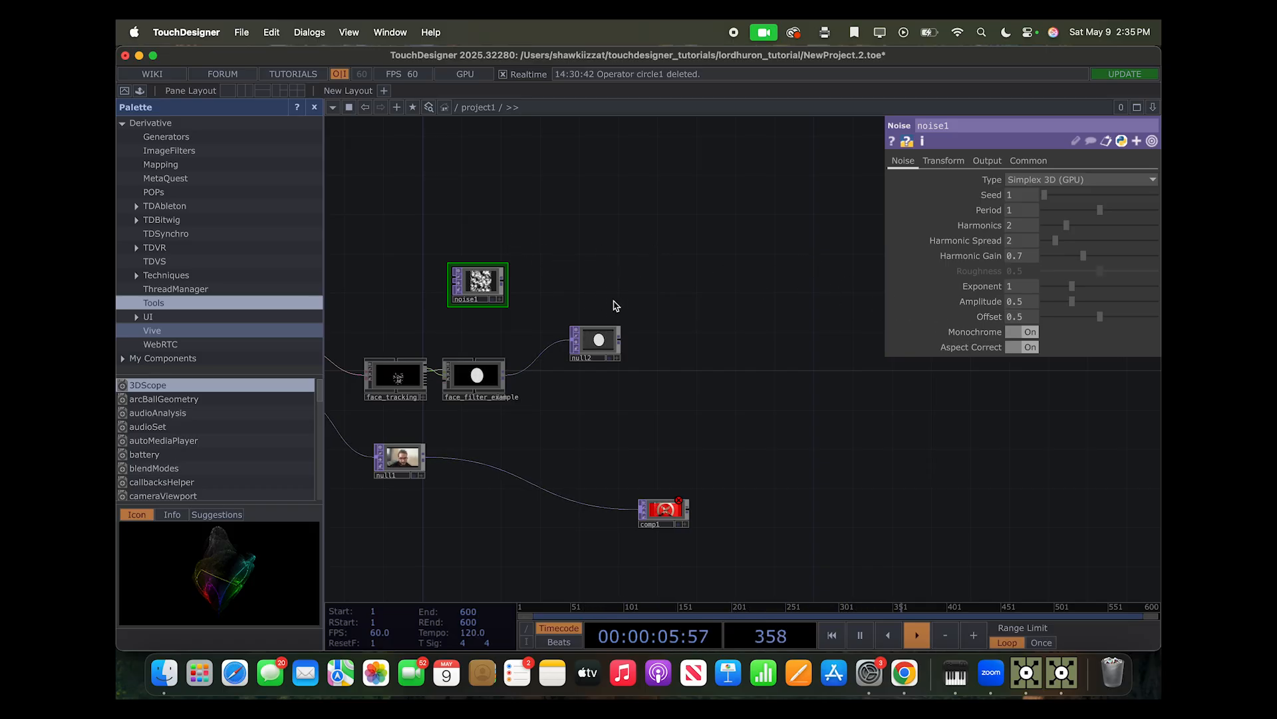
# Inspect the translate expressions of noise1 in NewProject.18.toe, and return to NewProject.2.toe
pyautogui.hotkey('ctrl', 'Up')
pyautogui.click(458, 277)
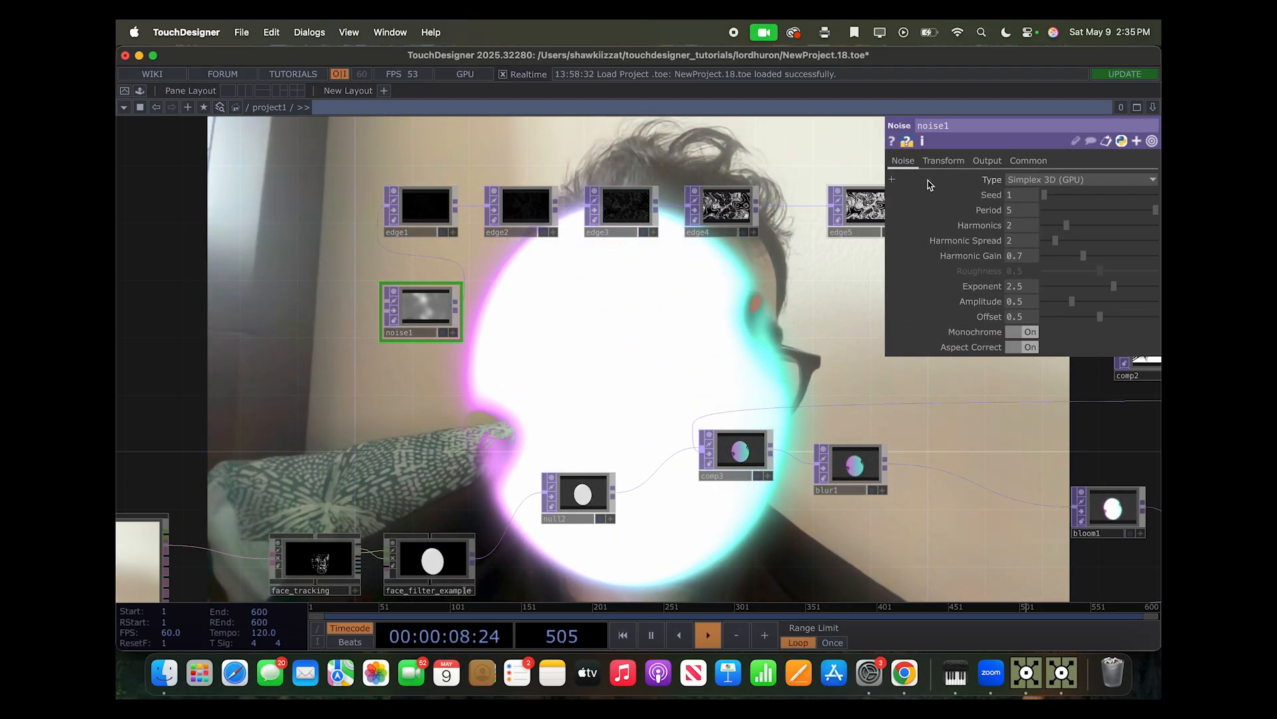
pyautogui.click(944, 160)
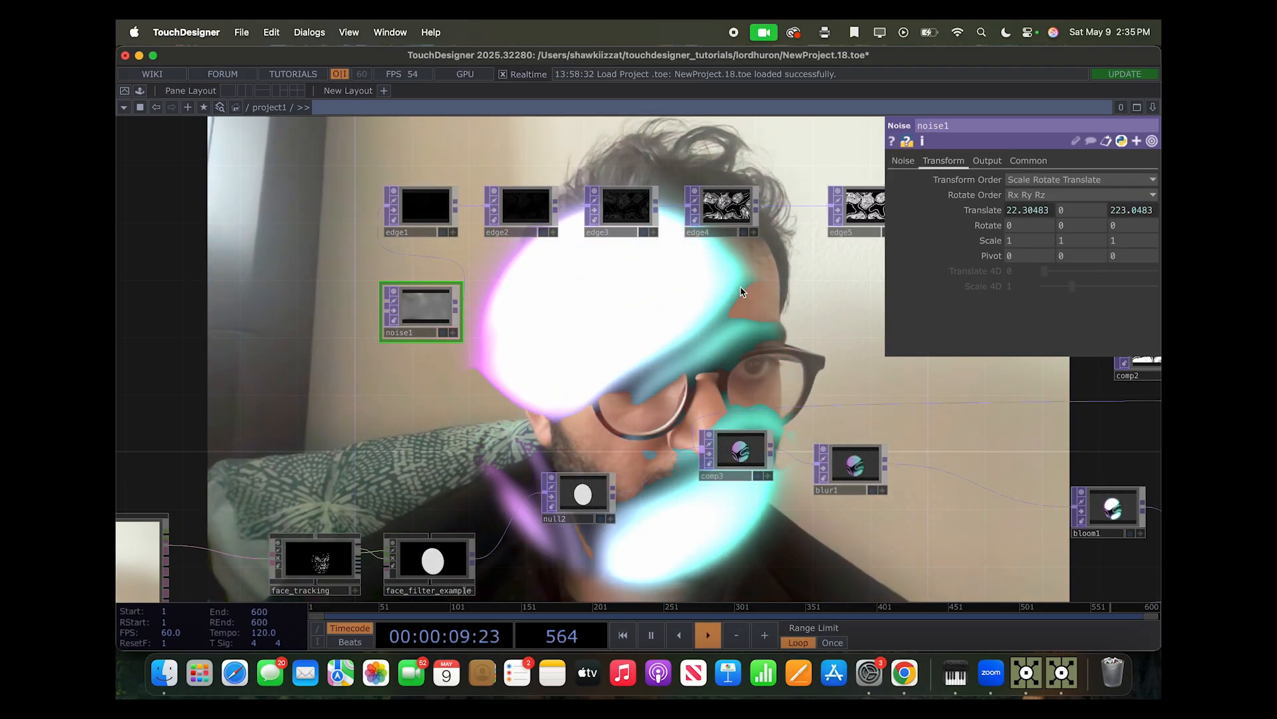
pyautogui.click(978, 212)
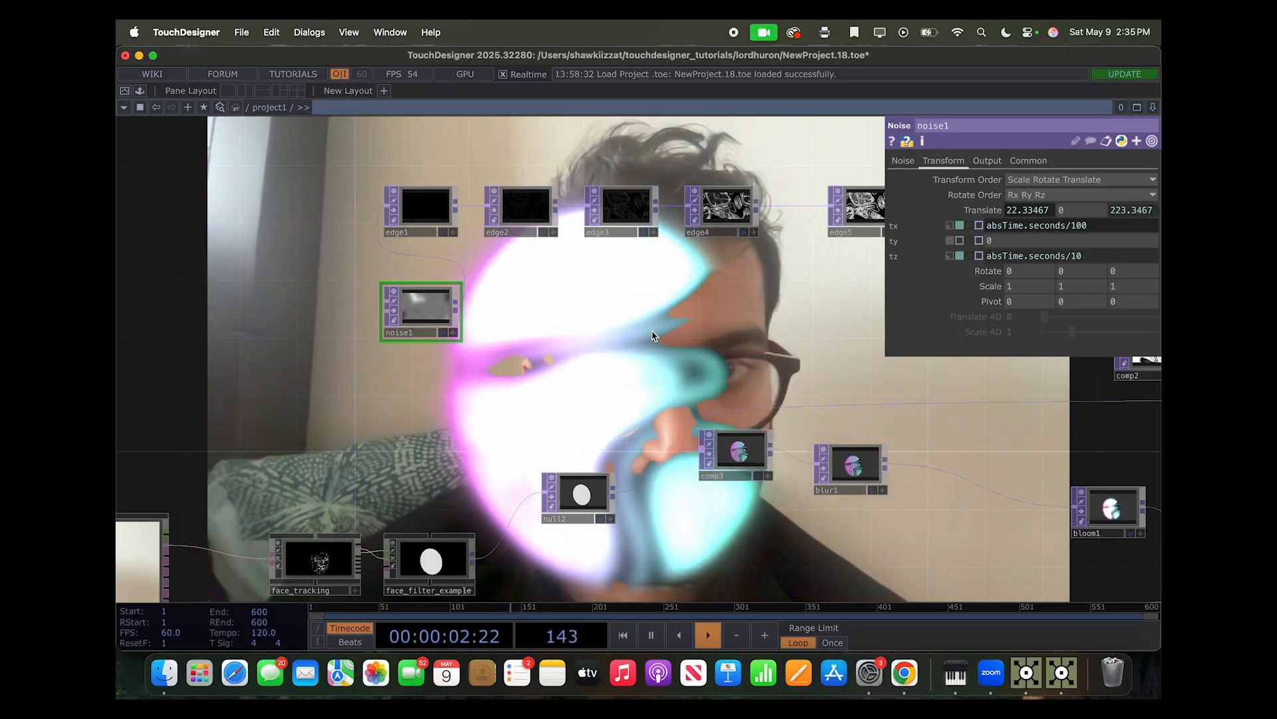
pyautogui.hotkey('ctrl', 'Up')
pyautogui.click(512, 285)
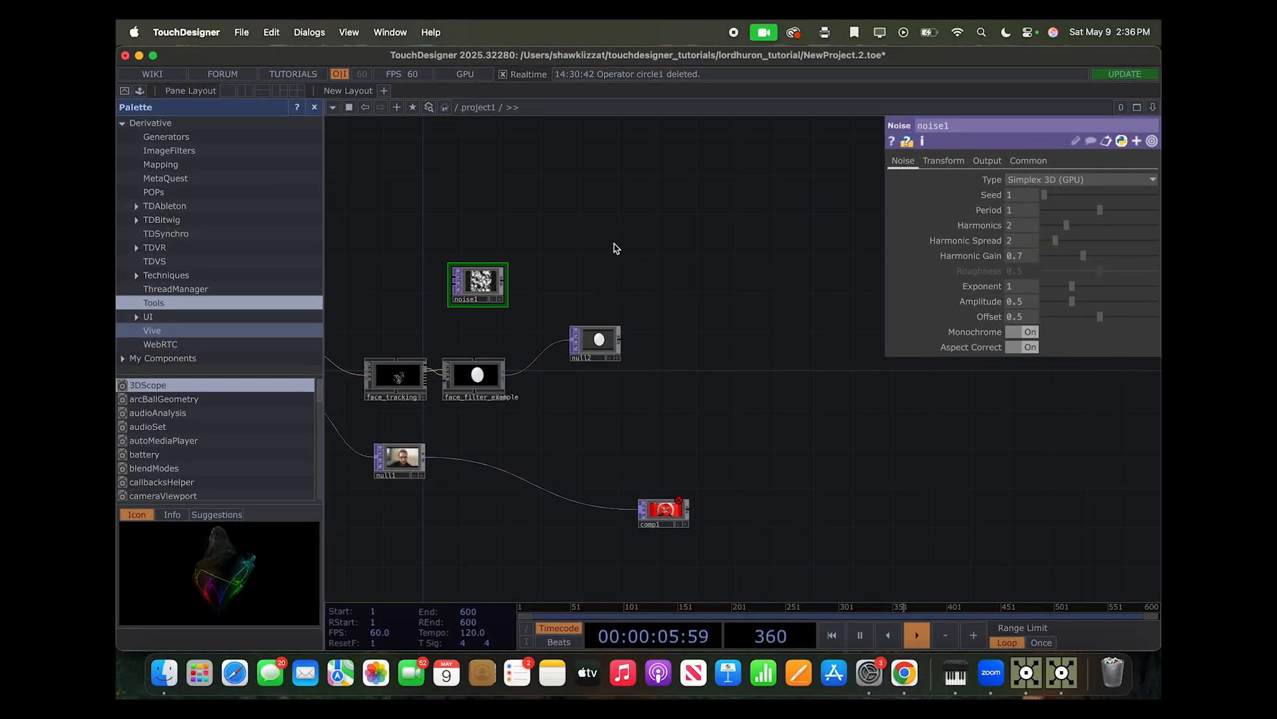
# Set noise1's X translate to absTime.seconds/10 and Z translate to absTime.seconds/100, and briefly preview the noise in the background
pyautogui.click(947, 162)
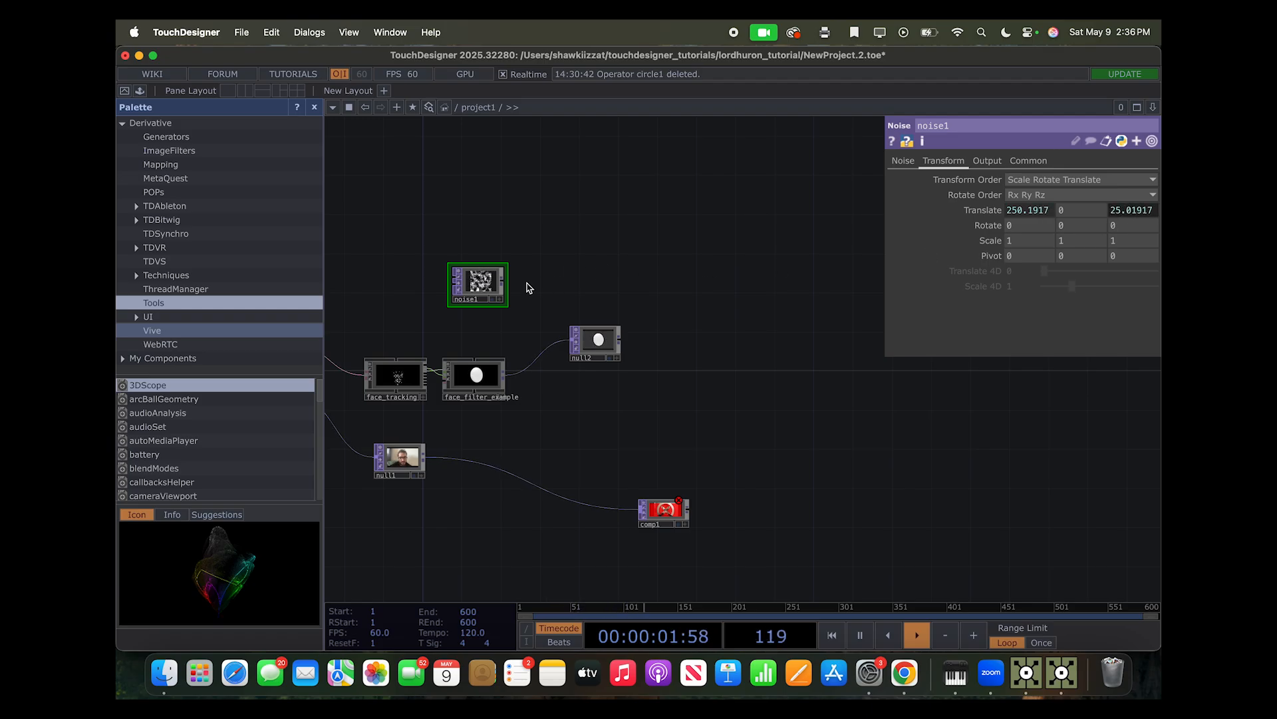
pyautogui.scroll(5, 506, 296)
pyautogui.click(453, 322)
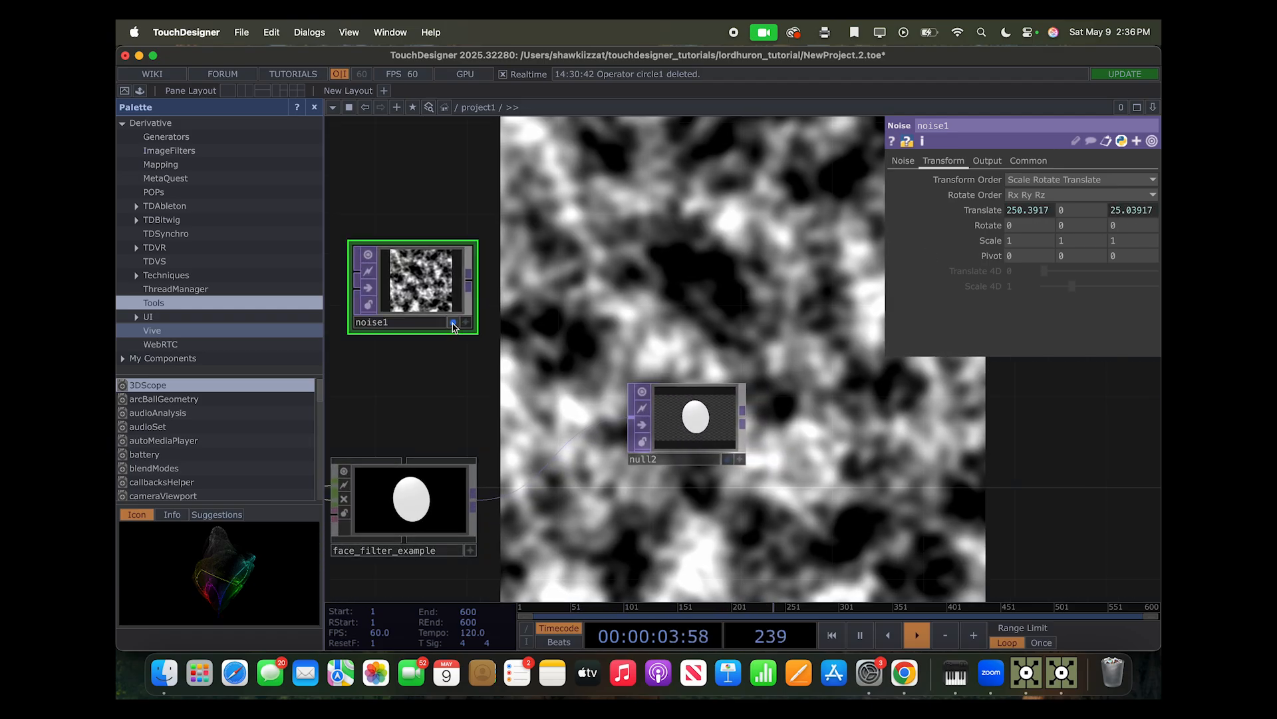
pyautogui.click(453, 322)
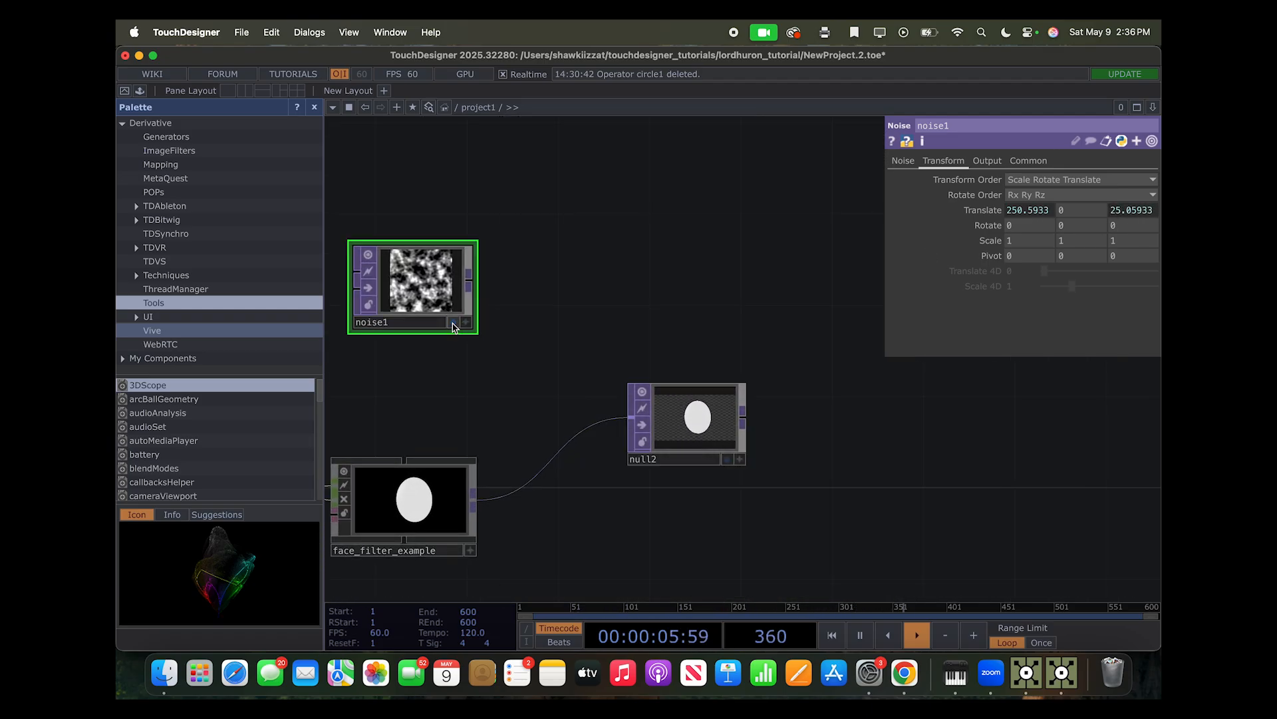
# Compare noise1's settings with the translate expressions used in the reference project NewProject.18.toe
pyautogui.click(905, 161)
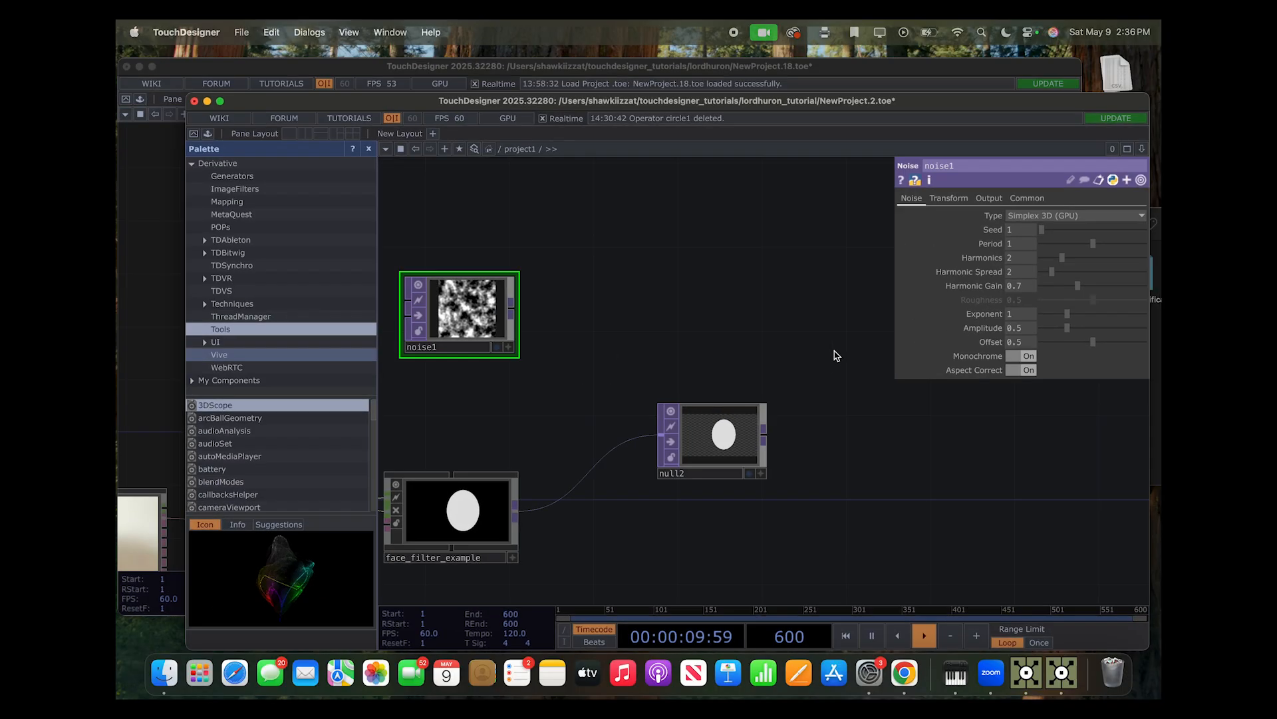
pyautogui.hotkey('ctrl', 'Up')
pyautogui.click(599, 233)
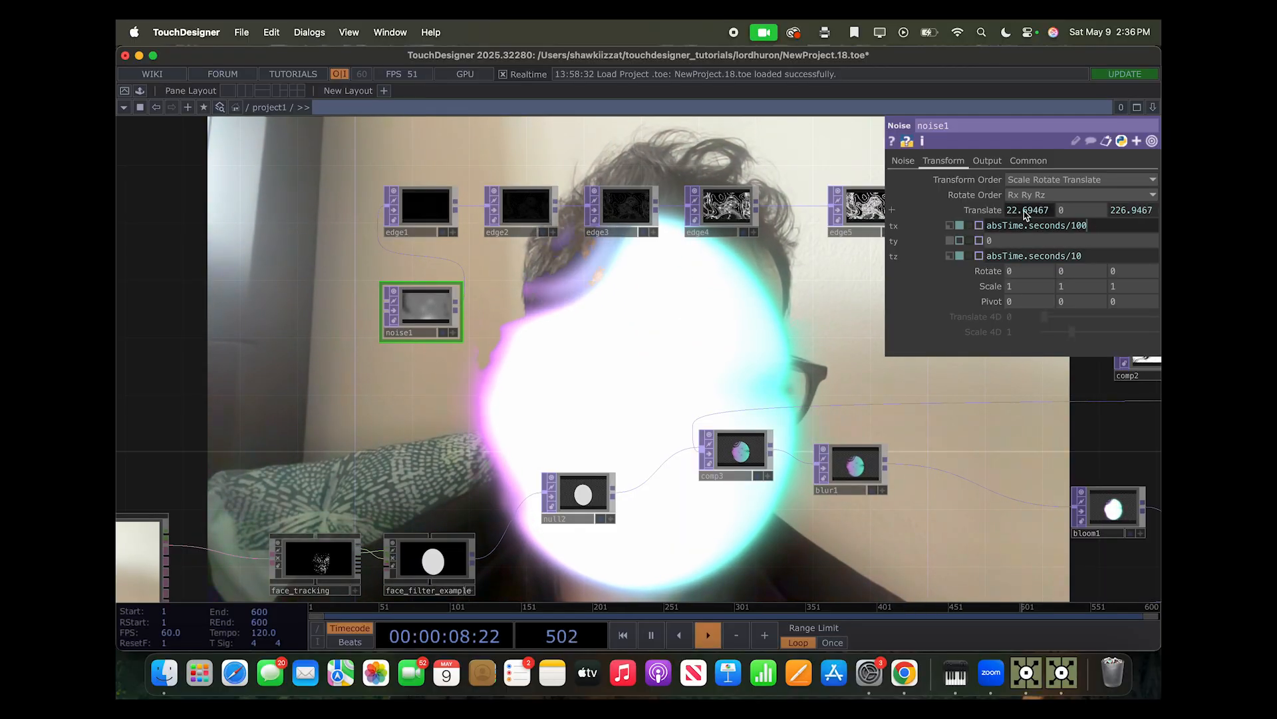
pyautogui.hotkey('ctrl', 'Up')
pyautogui.click(556, 290)
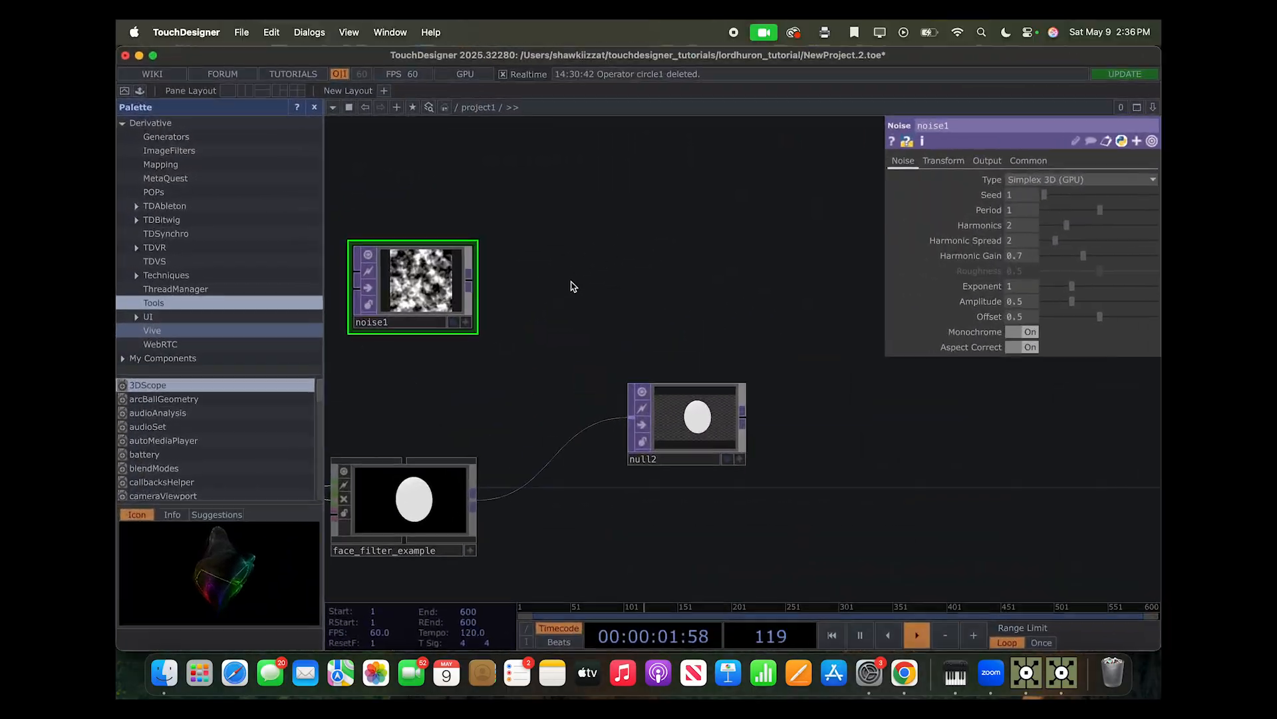
# Correct noise1's translate expressions to absTime.seconds/100 for X and absTime.seconds/10 for Z
pyautogui.click(944, 161)
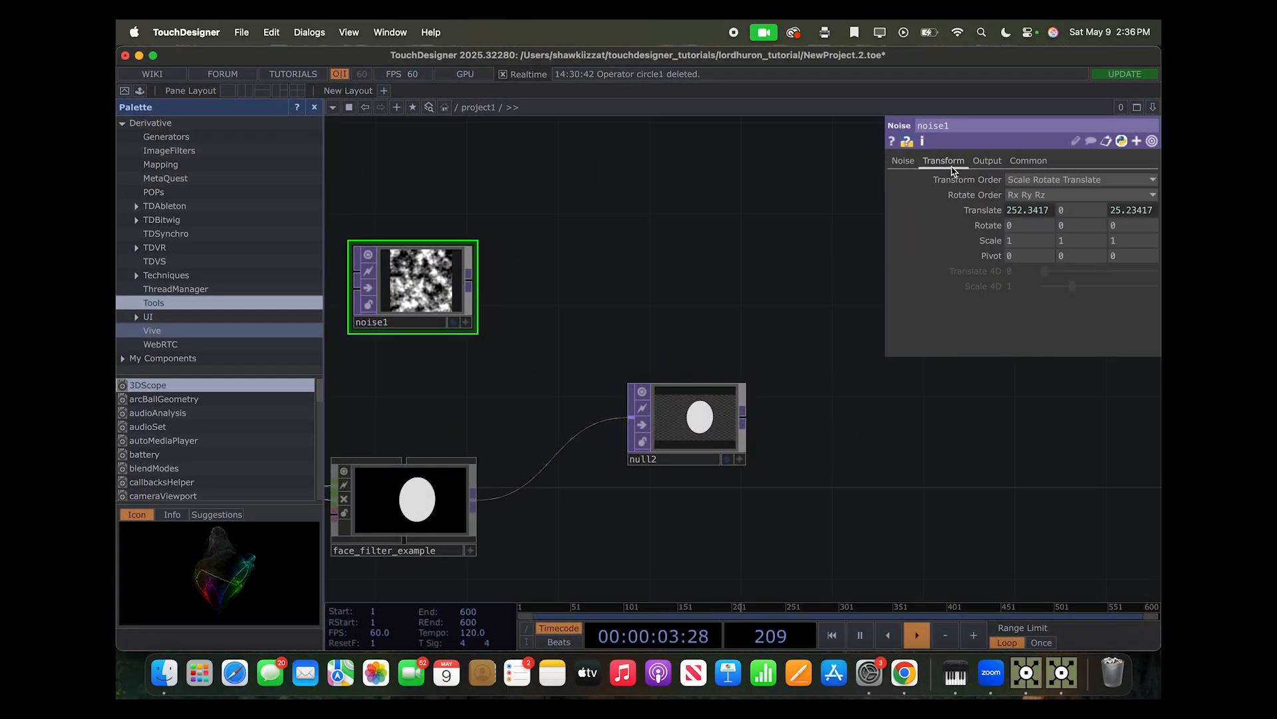
pyautogui.click(1041, 211)
pyautogui.write('0')
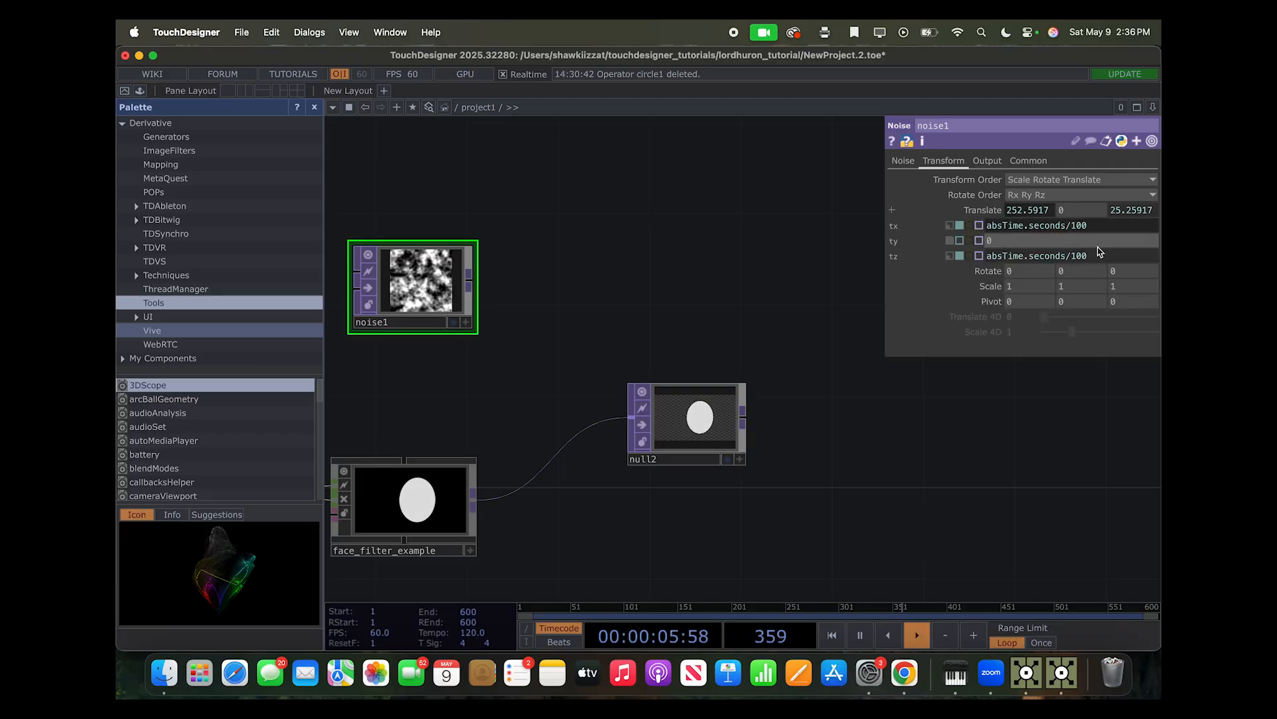
pyautogui.click(1102, 256)
pyautogui.press('Return')
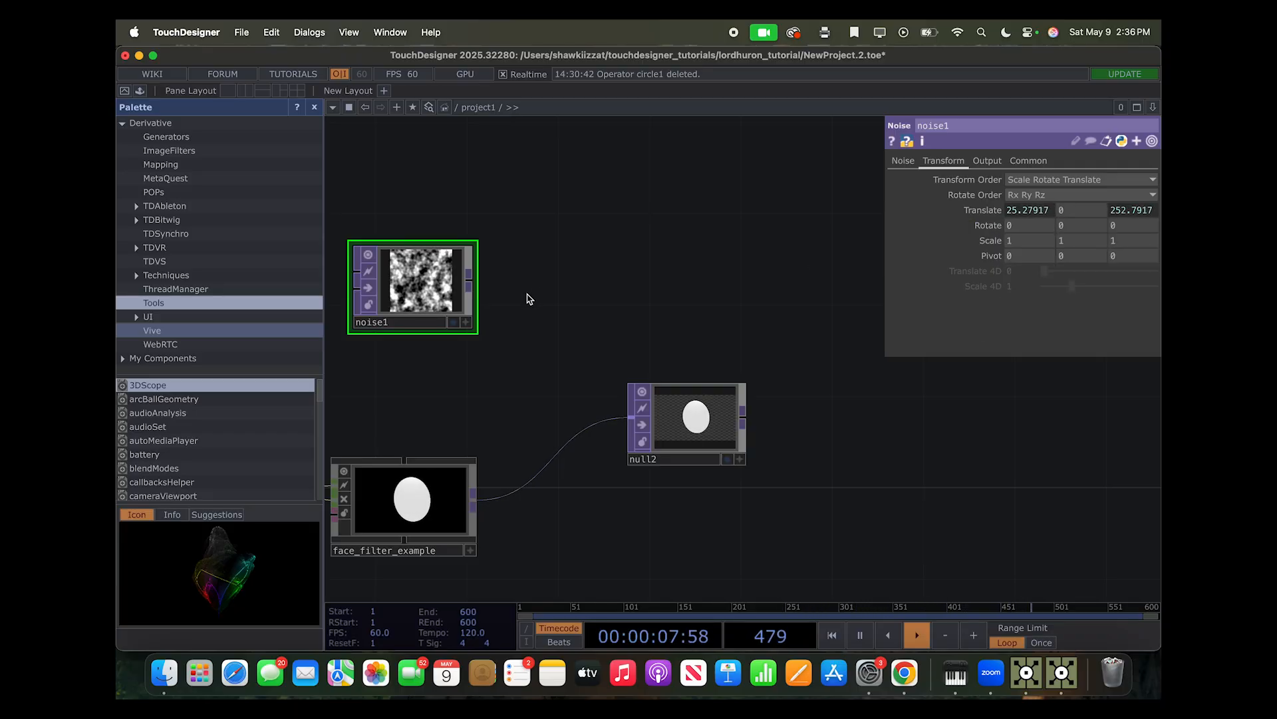
# Compare noise1's noise settings with those in NewProject.18.toe, and set its exponent to 2.5 in NewProject.2.toe
pyautogui.click(911, 162)
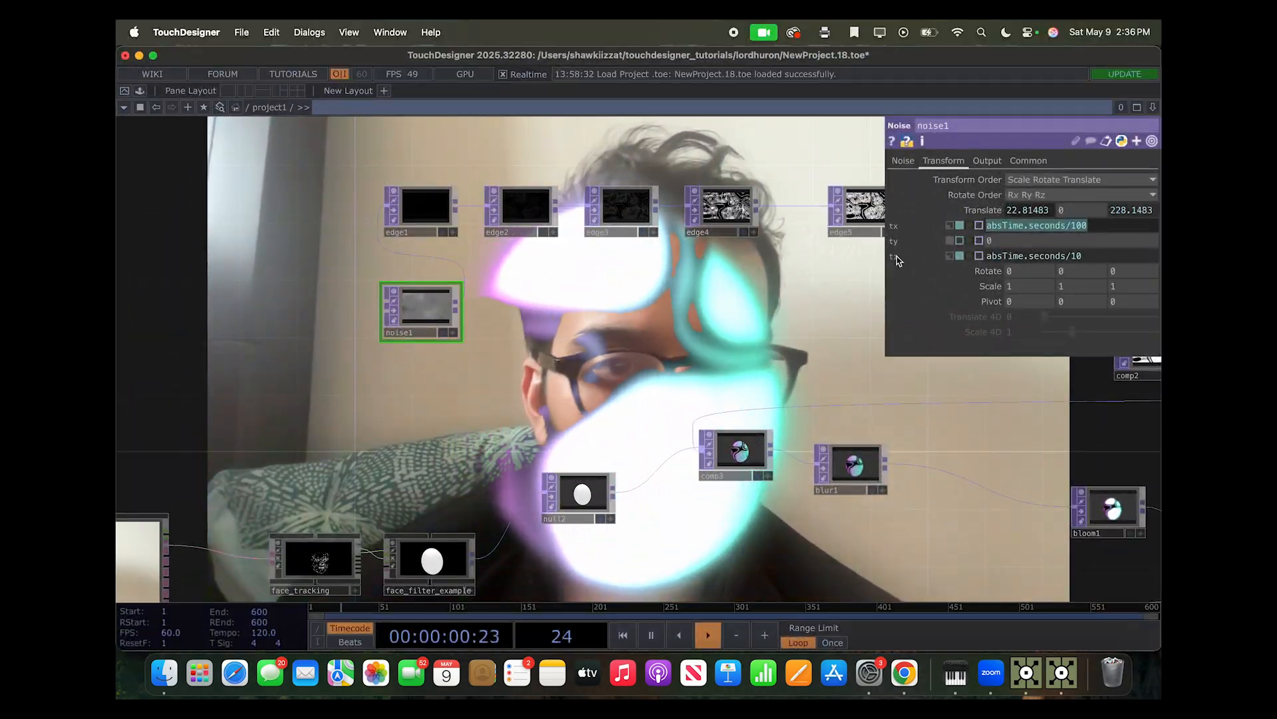
pyautogui.click(905, 163)
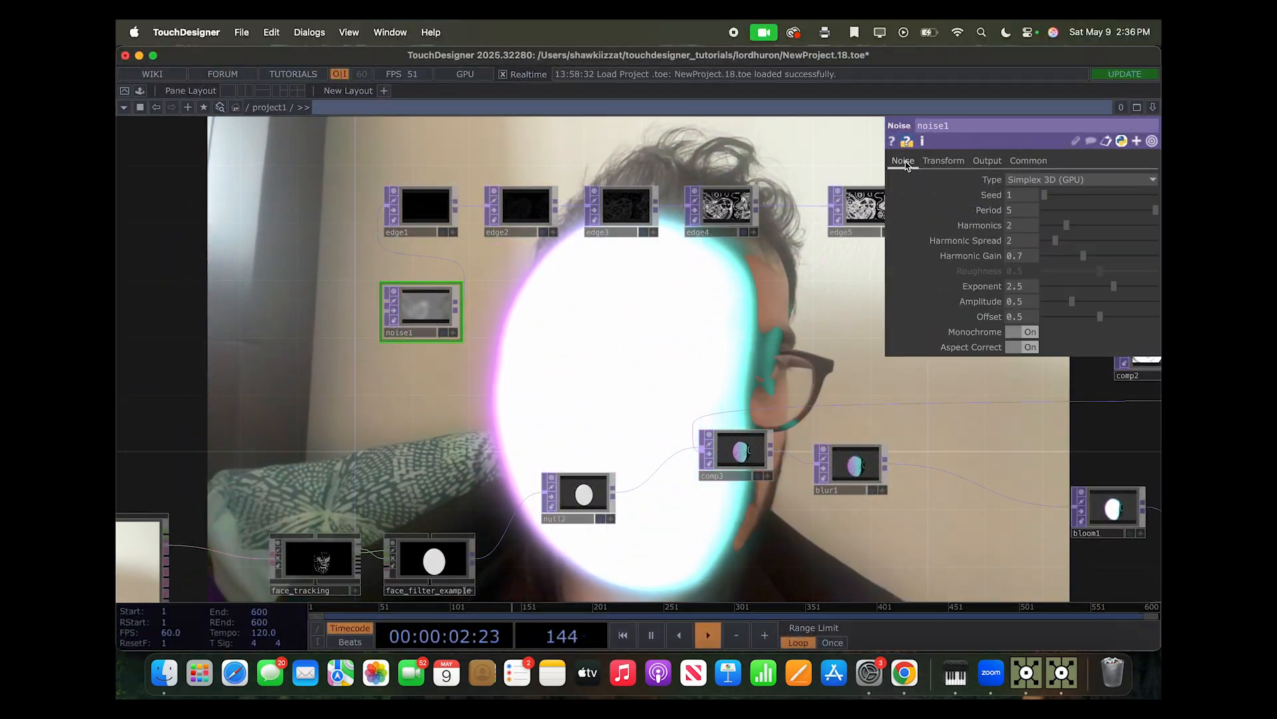
pyautogui.hotkey('ctrl', 'Up')
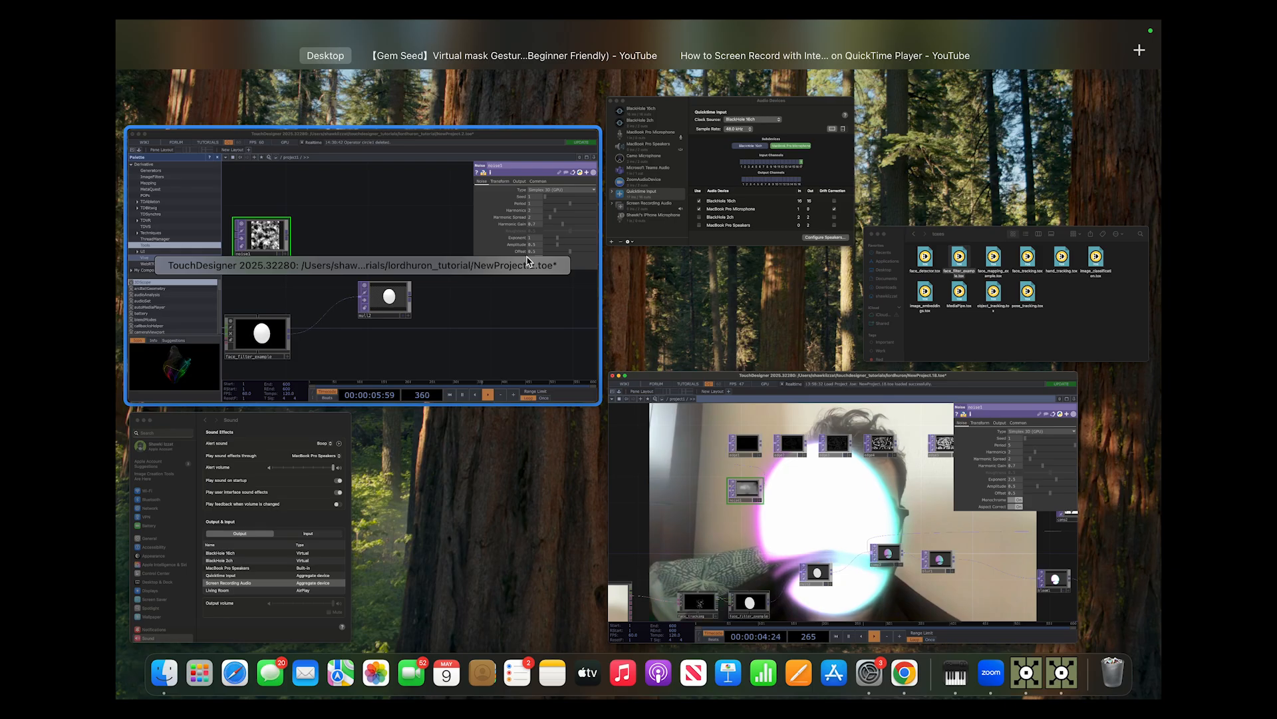
pyautogui.click(527, 260)
pyautogui.hotkey('ctrl', 'Up')
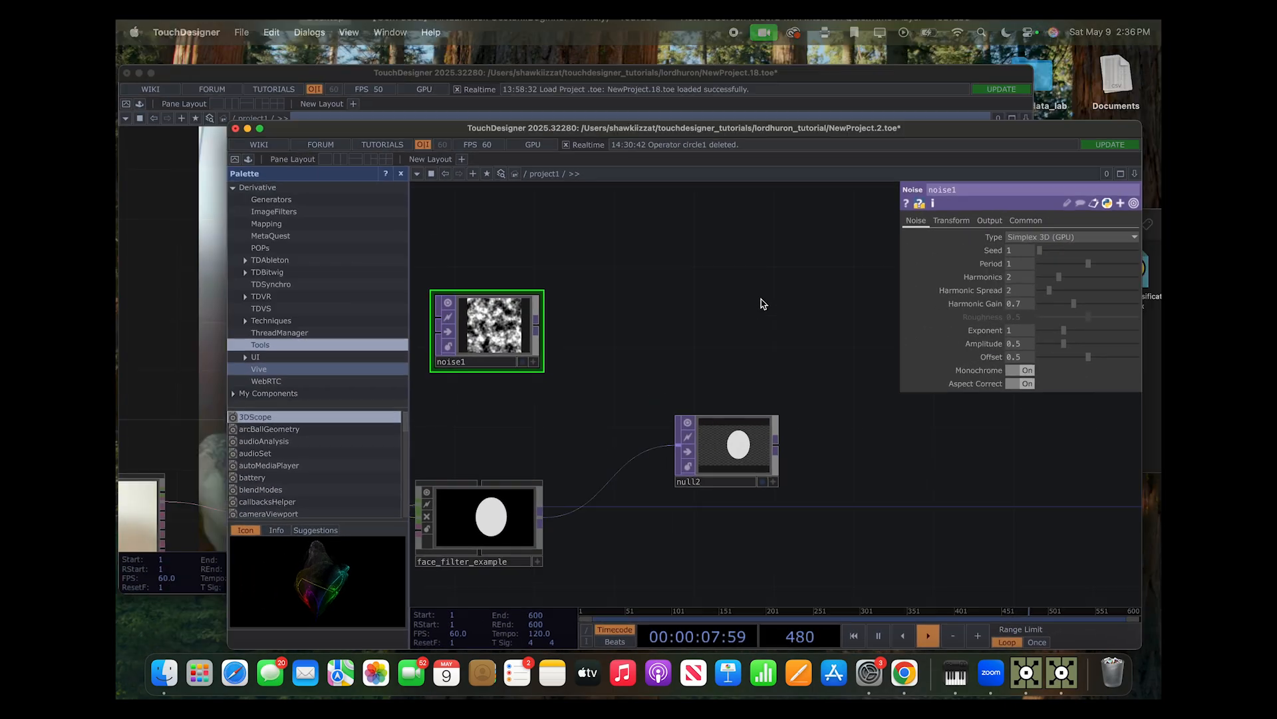
pyautogui.click(506, 280)
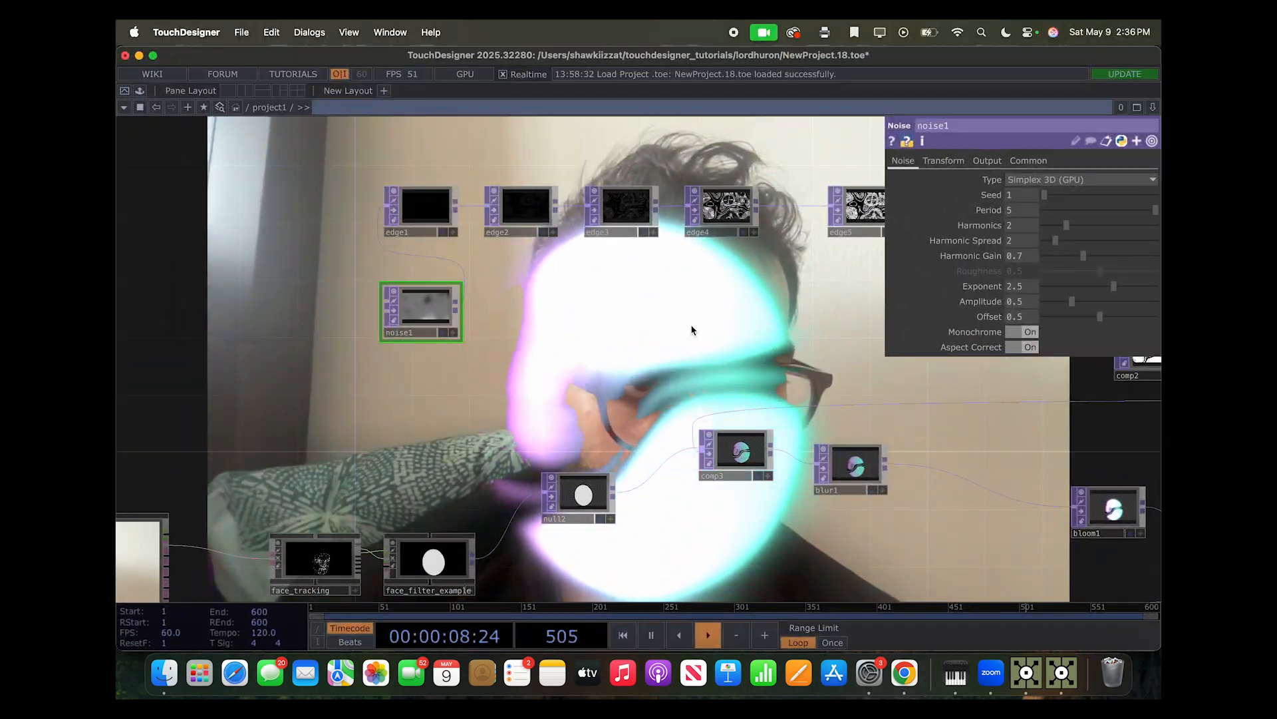
pyautogui.hotkey('ctrl', 'Up')
pyautogui.click(505, 242)
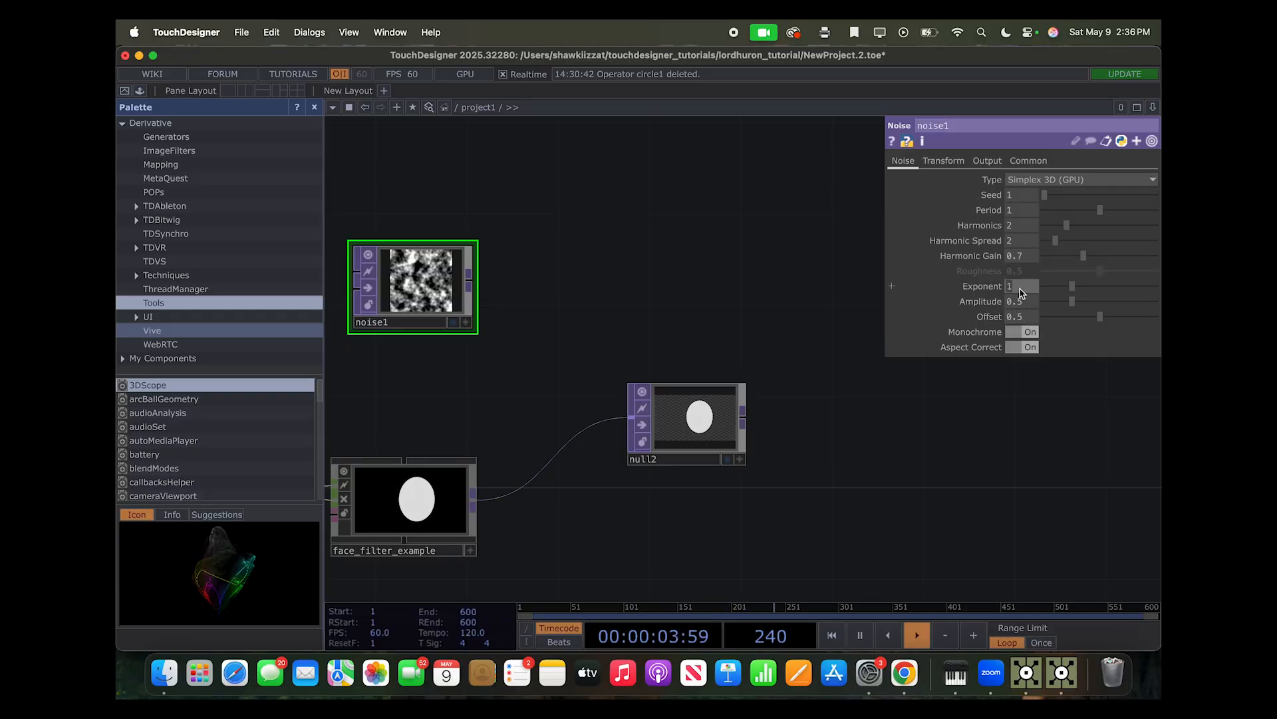
pyautogui.write('5')
pyautogui.press('Return')
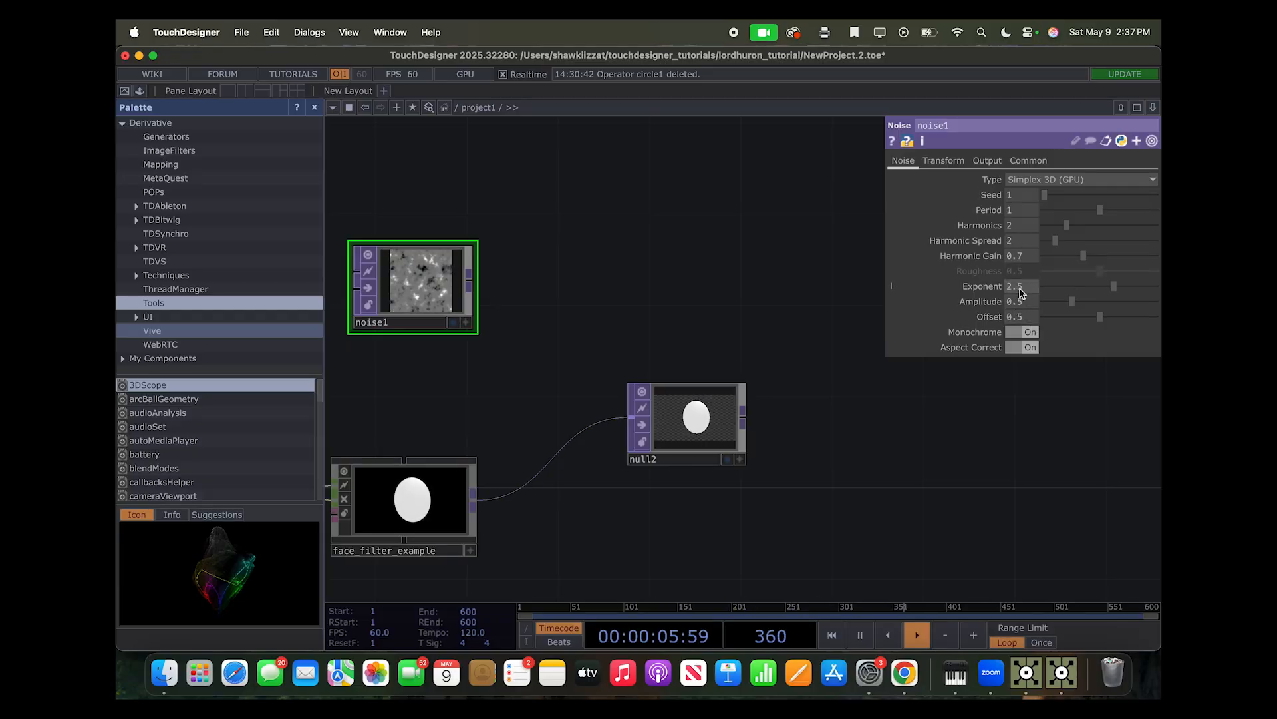
# Check noise1's period in the reference project NewProject.18.toe, and set noise1's period to 5 in NewProject.2.toe
pyautogui.hotkey('ctrl', 'Up')
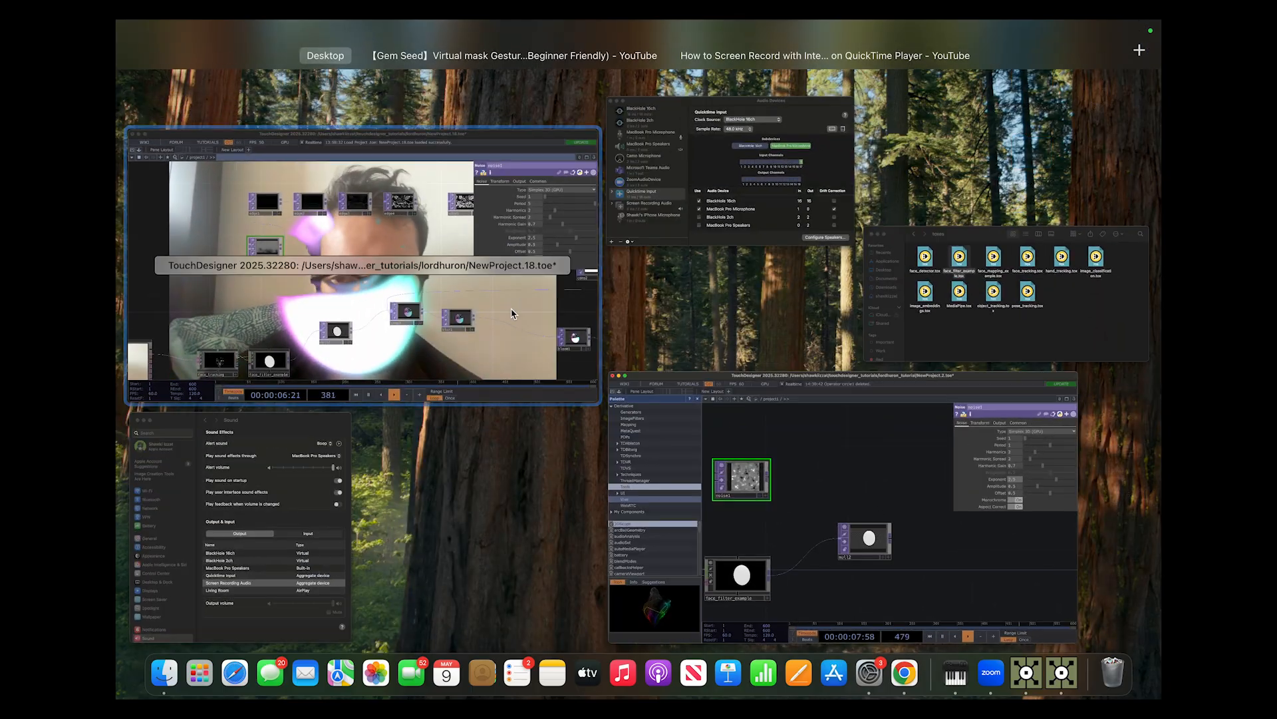
pyautogui.click(355, 181)
pyautogui.hotkey('ctrl', 'Up')
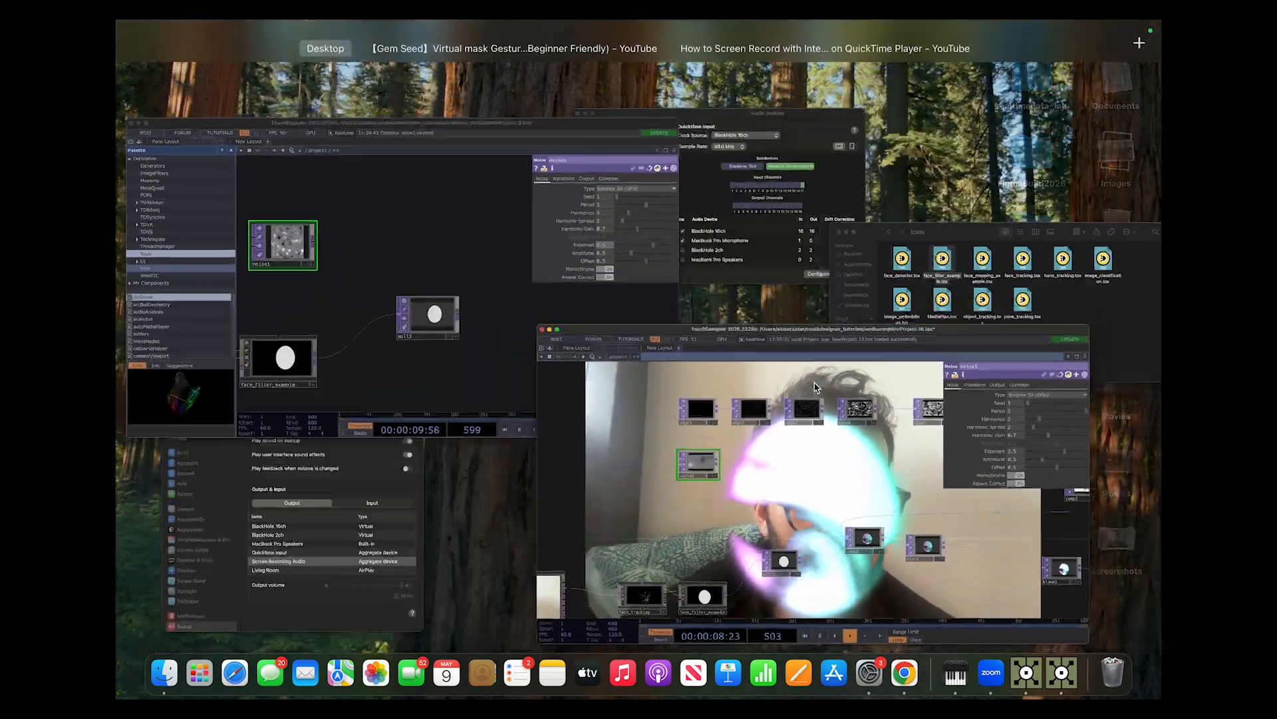
pyautogui.click(552, 293)
pyautogui.hotkey('ctrl', 'Up')
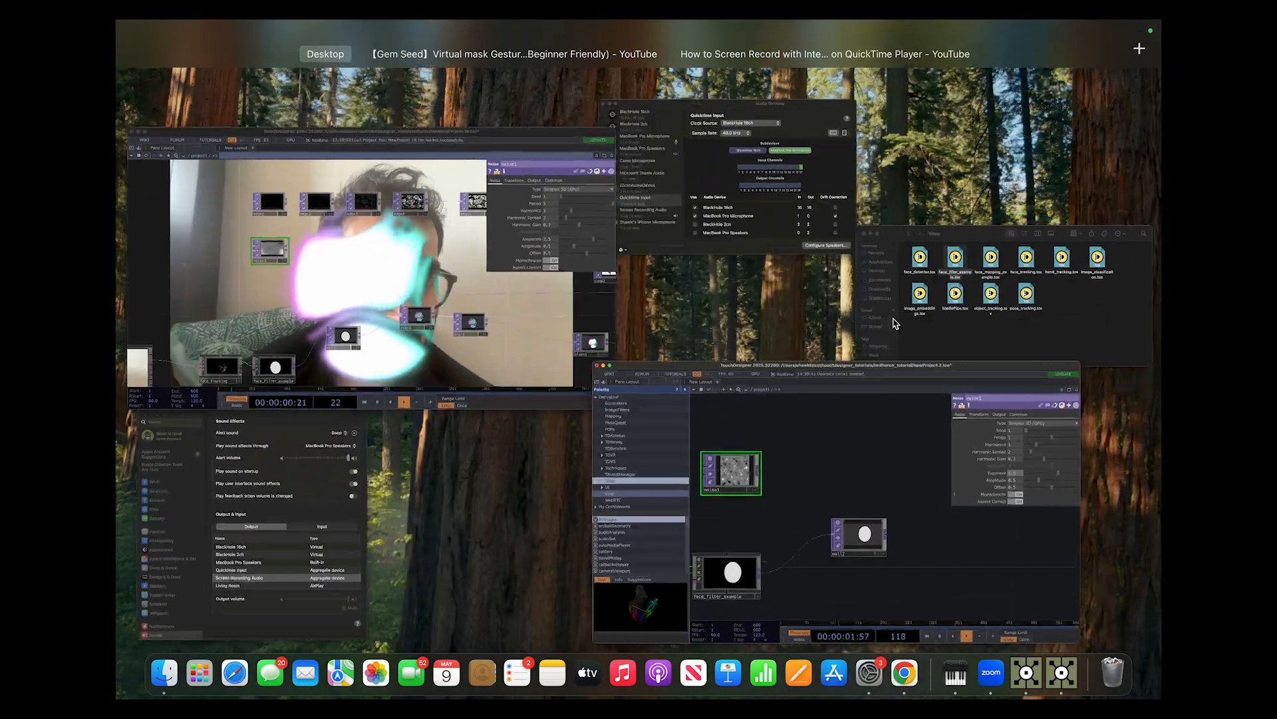
pyautogui.click(541, 258)
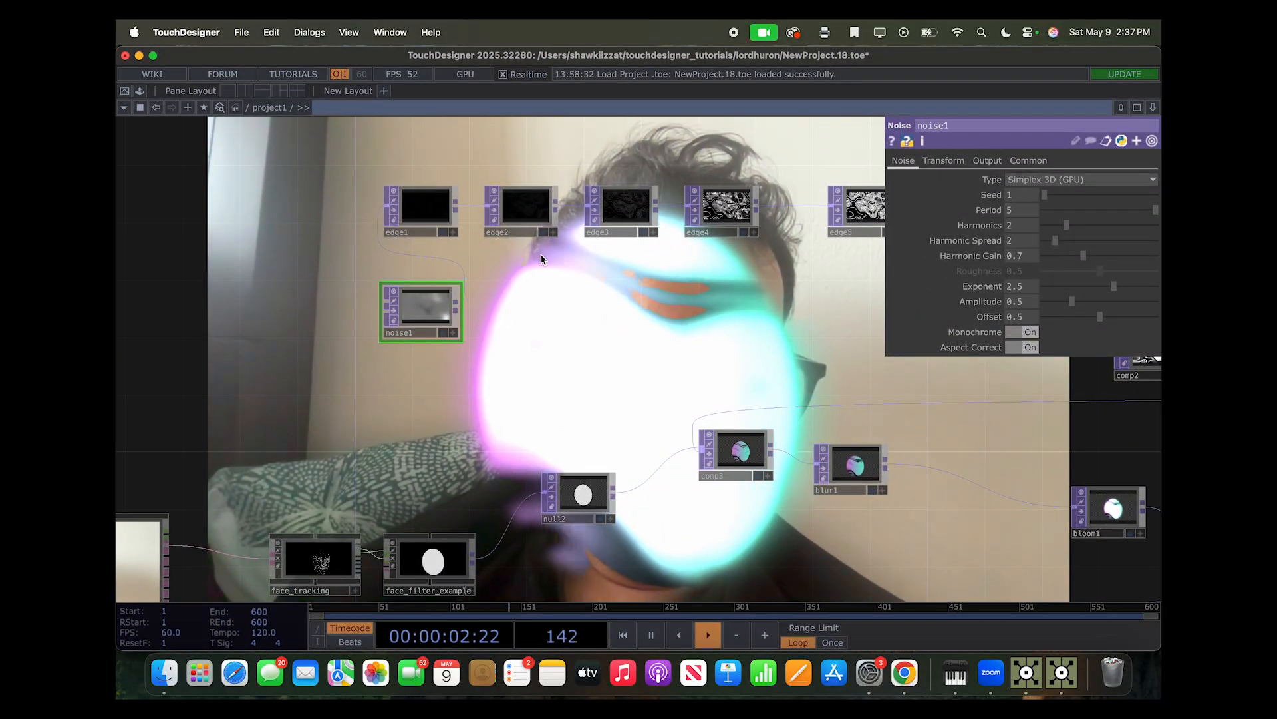
pyautogui.hotkey('ctrl', 'Up')
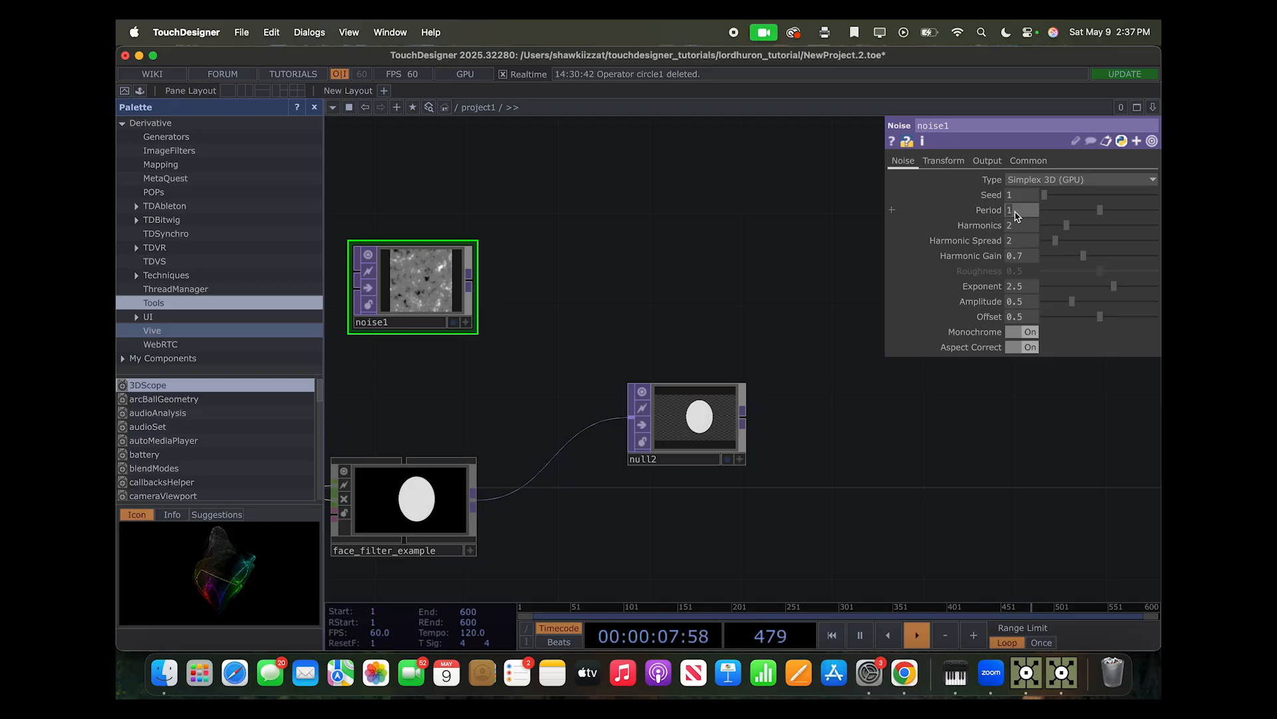
pyautogui.hscroll(-5, 585, 310)
pyautogui.scroll(3, 739, 308)
pyautogui.scroll(-3, 650, 336)
pyautogui.scroll(-3, 698, 357)
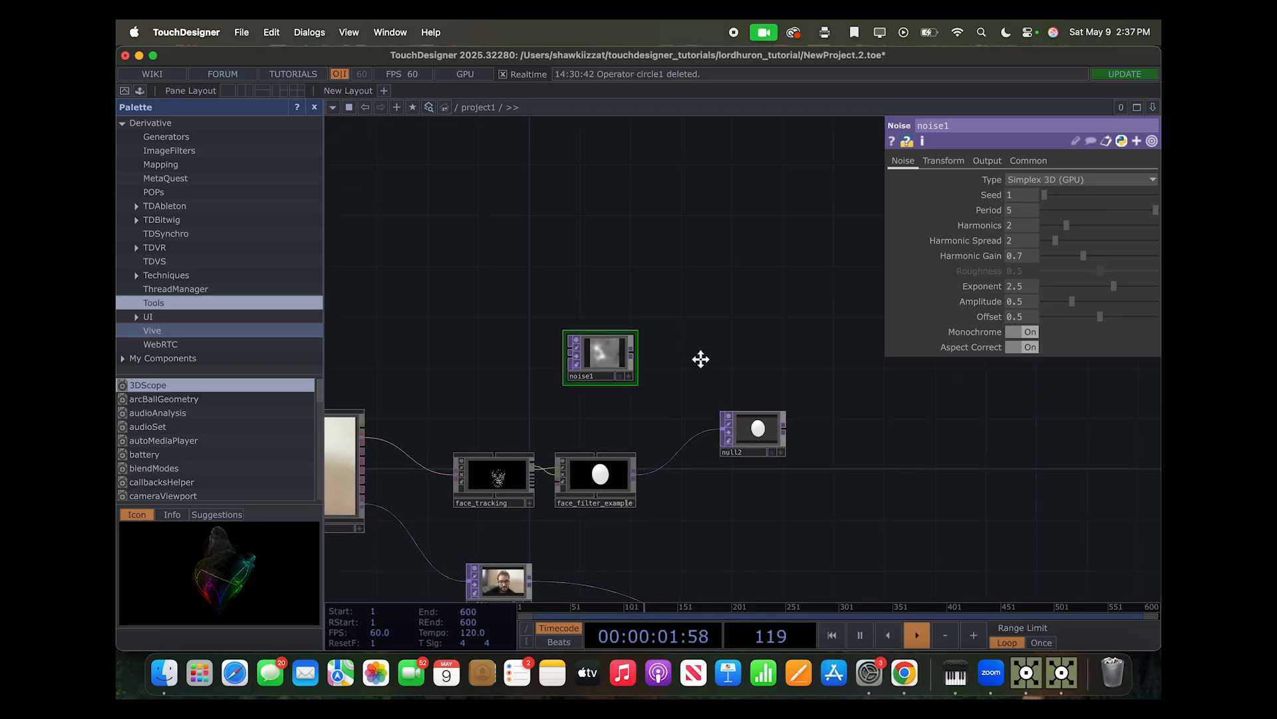
pyautogui.scroll(2, 693, 366)
# Inspect edge1 in NewProject.18.toe, and add an Edge TOP directly above noise1 in NewProject.2.toe
pyautogui.hotkey('ctrl', 'Up')
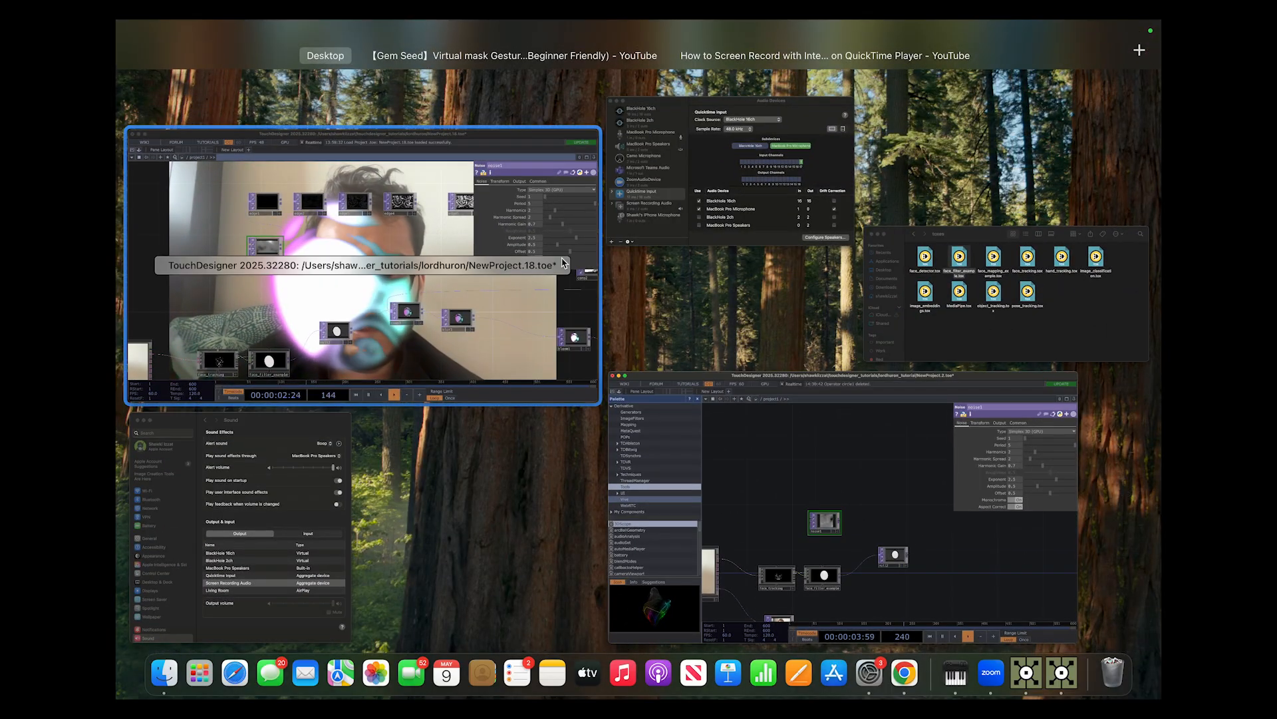
pyautogui.click(409, 218)
pyautogui.click(409, 218)
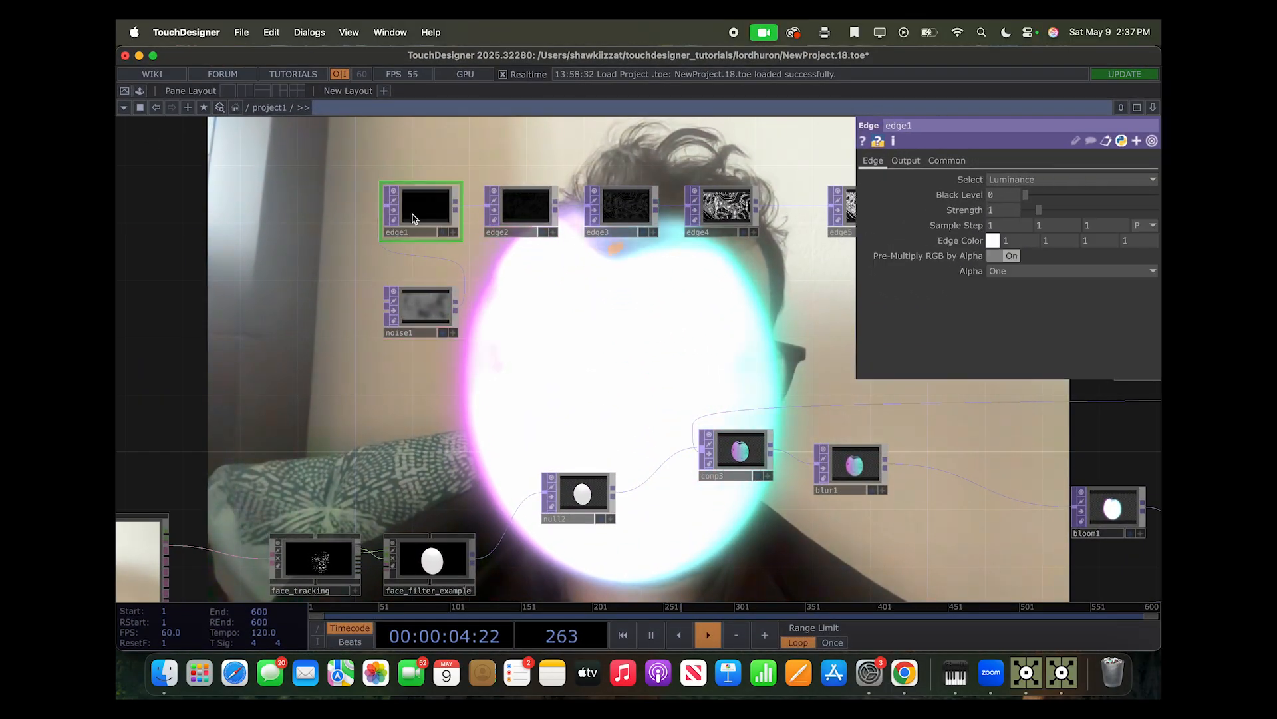
pyautogui.hscroll(3, 696, 284)
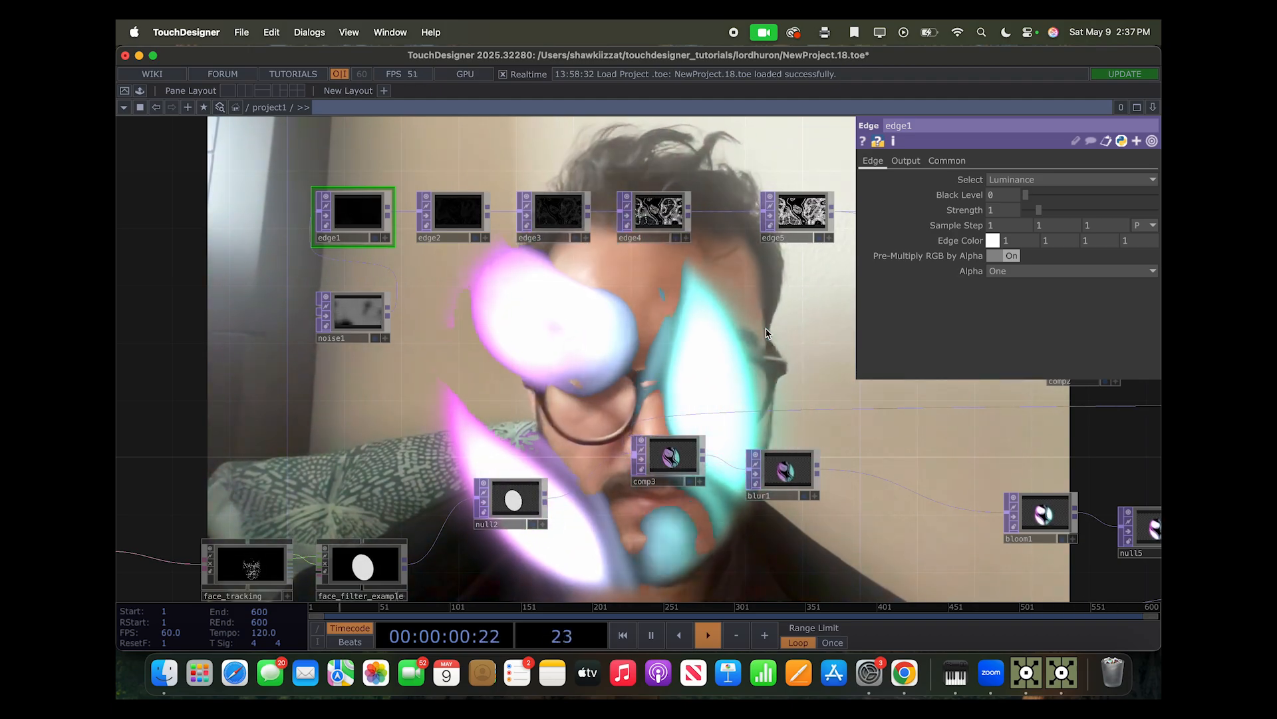
pyautogui.hotkey('ctrl', 'Up')
pyautogui.click(468, 267)
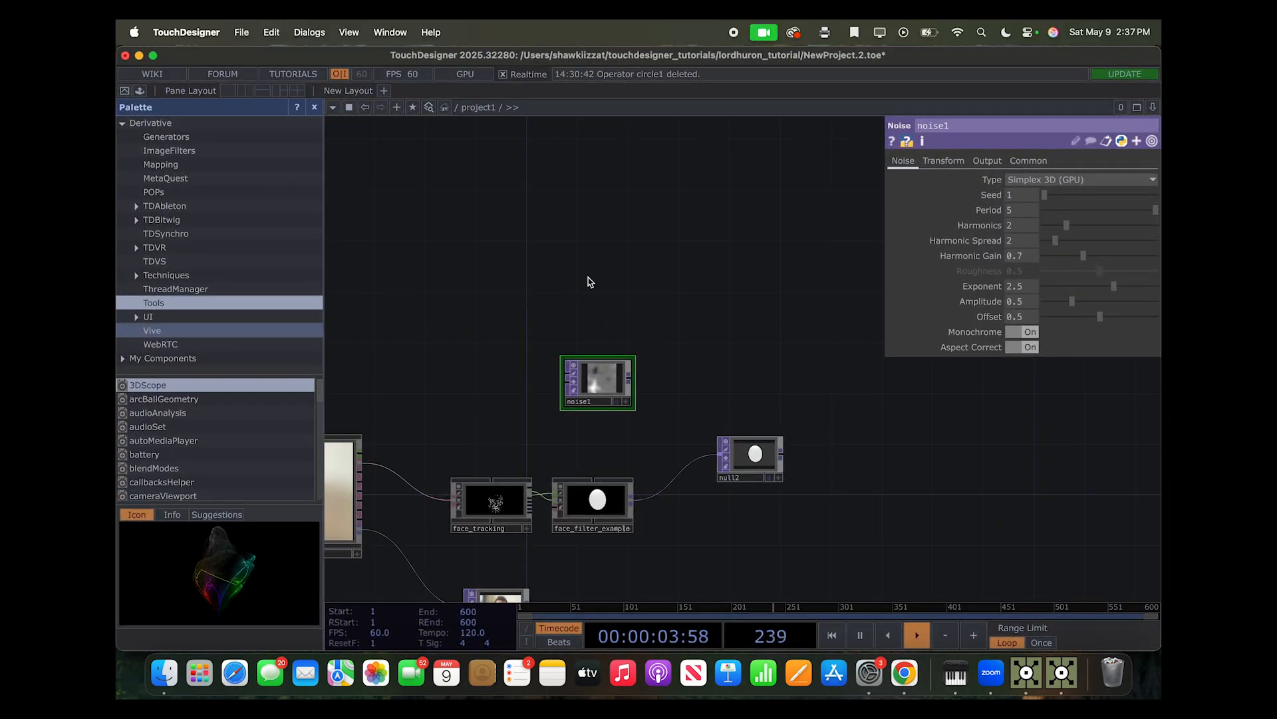
pyautogui.press('Tab')
pyautogui.write('edg')
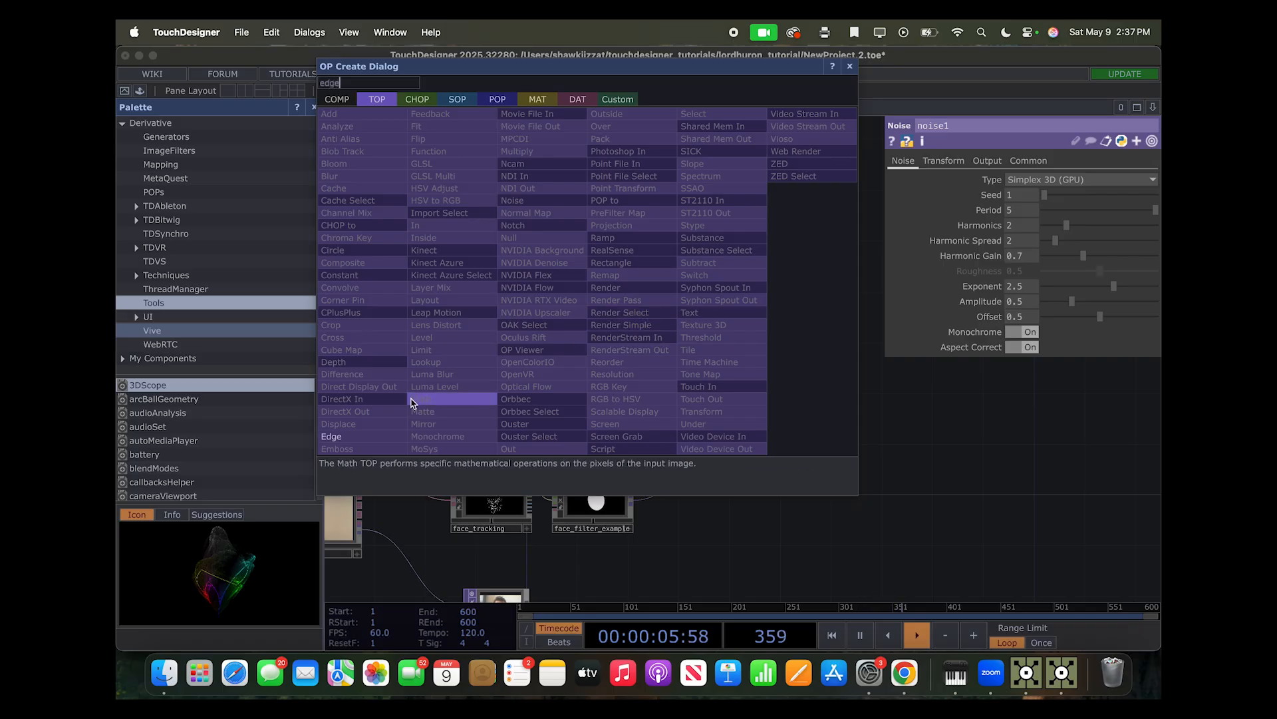
pyautogui.click(385, 437)
pyautogui.click(598, 295)
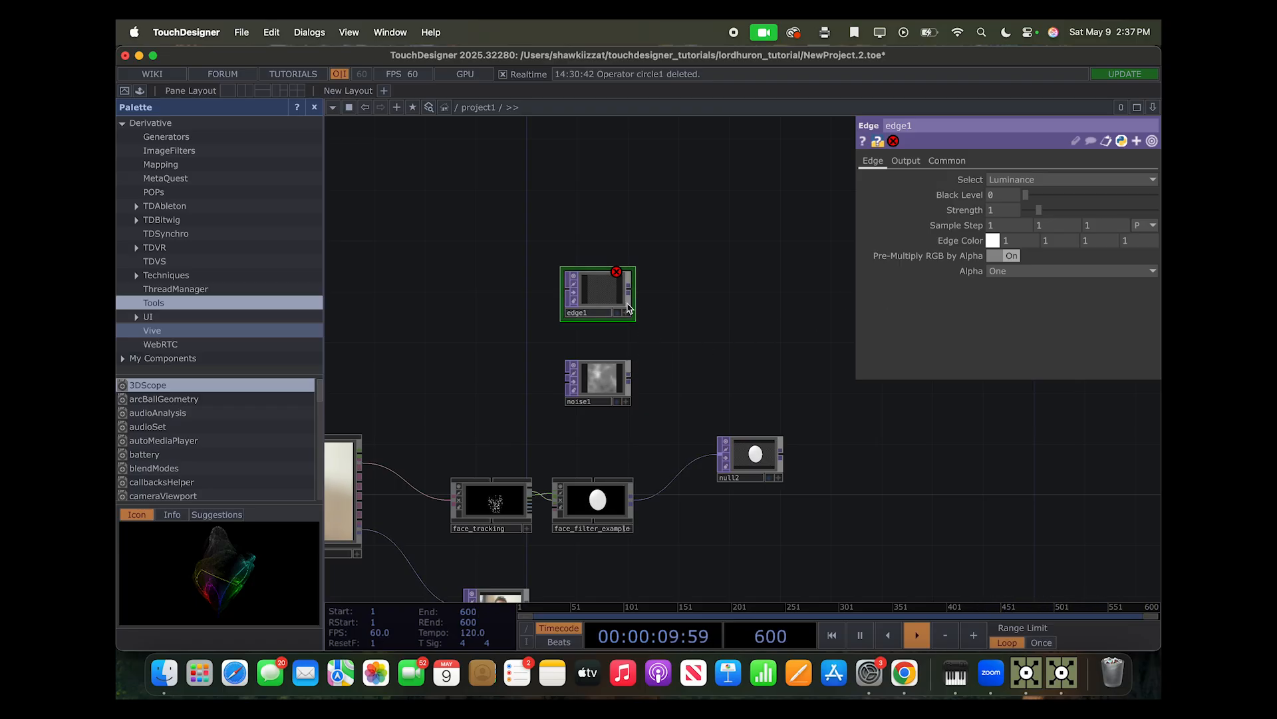
# Paste four copies of edge1 and line them up in a row beside it as edge2 to edge5
pyautogui.moveTo(707, 321); pyautogui.dragTo(638, 298)
pyautogui.hotkey('ctrl', 'v')
pyautogui.hotkey('ctrl', 'v')
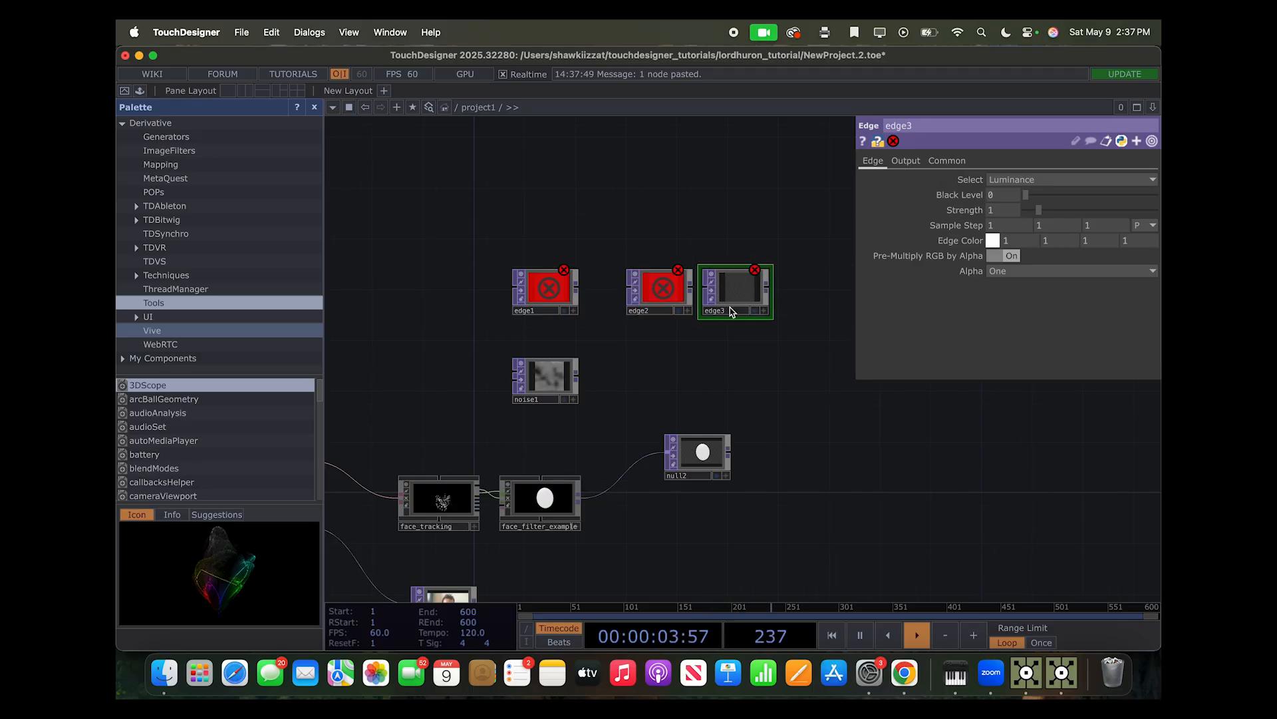
pyautogui.hscroll(5, 619, 353)
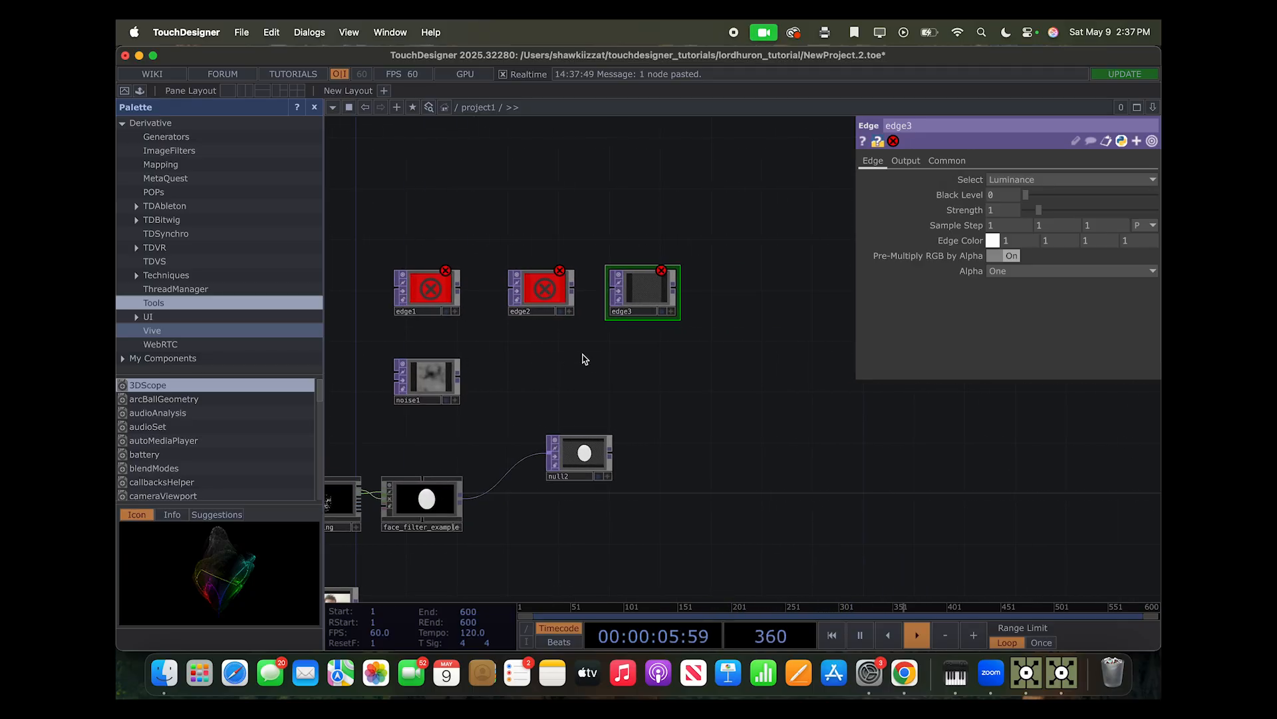
pyautogui.hotkey('ctrl', 'v')
pyautogui.moveTo(722, 321); pyautogui.dragTo(712, 292)
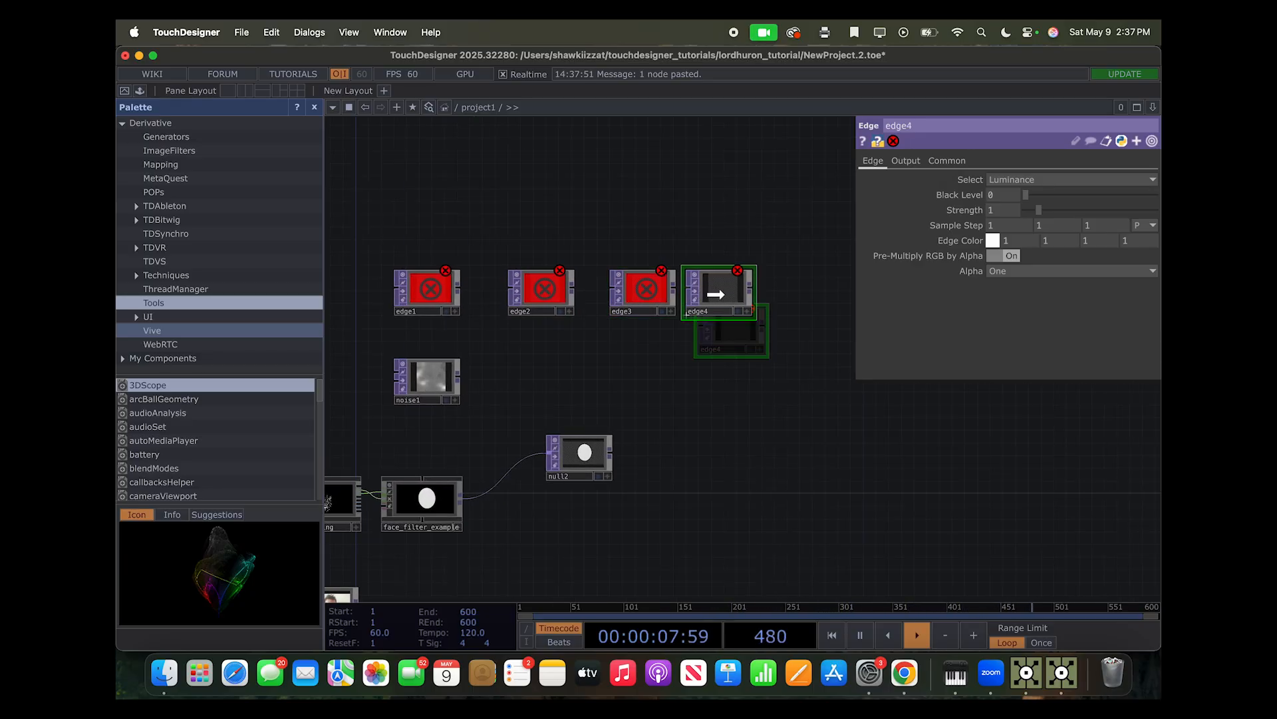
pyautogui.hotkey('ctrl', 'v')
pyautogui.moveTo(726, 340); pyautogui.dragTo(791, 293)
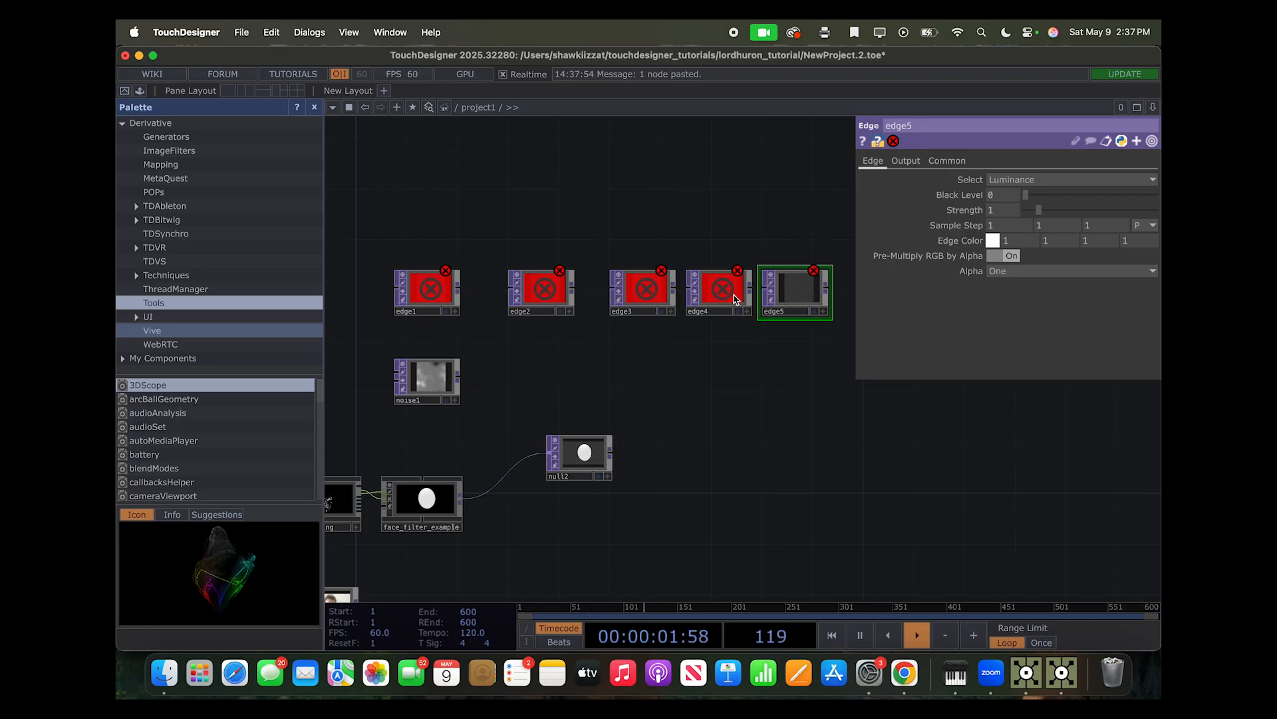
# Wire noise1 into edge1 and chain edge1 through edge5 in series, briefly previewing edge5 in the network background
pyautogui.hscroll(-5, 528, 370)
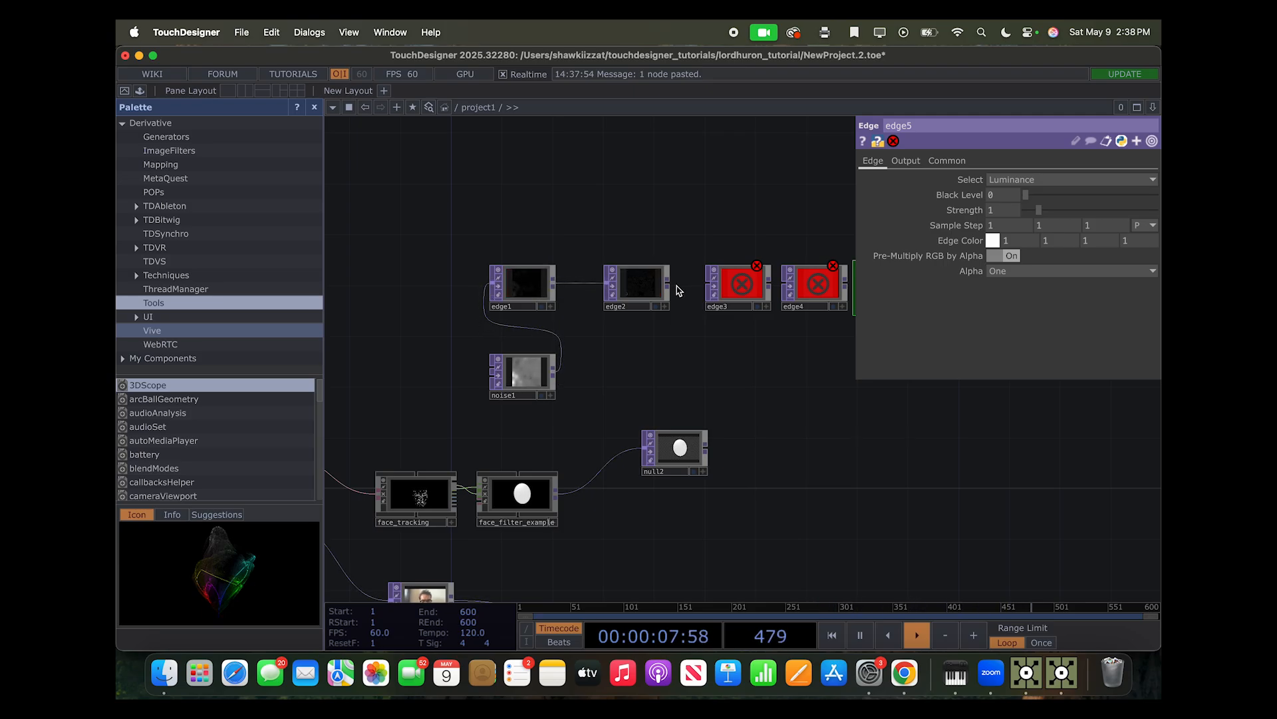
pyautogui.hscroll(2, 728, 342)
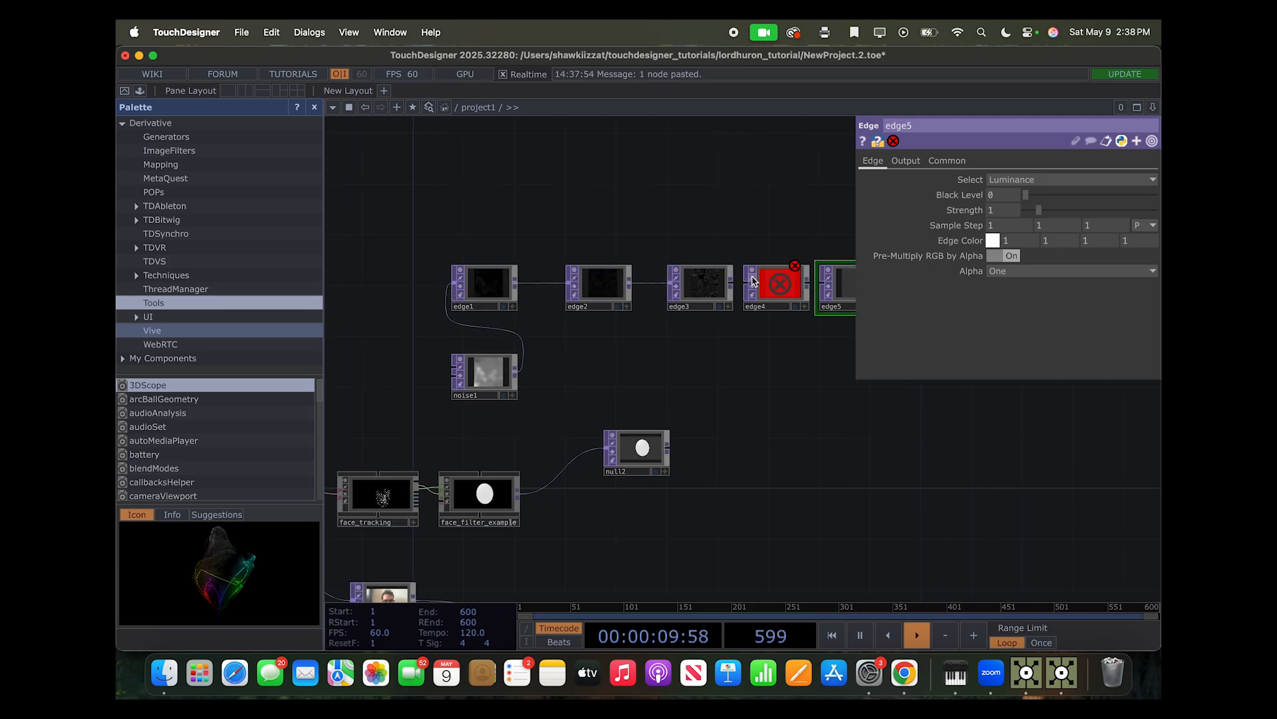
pyautogui.hscroll(4, 774, 346)
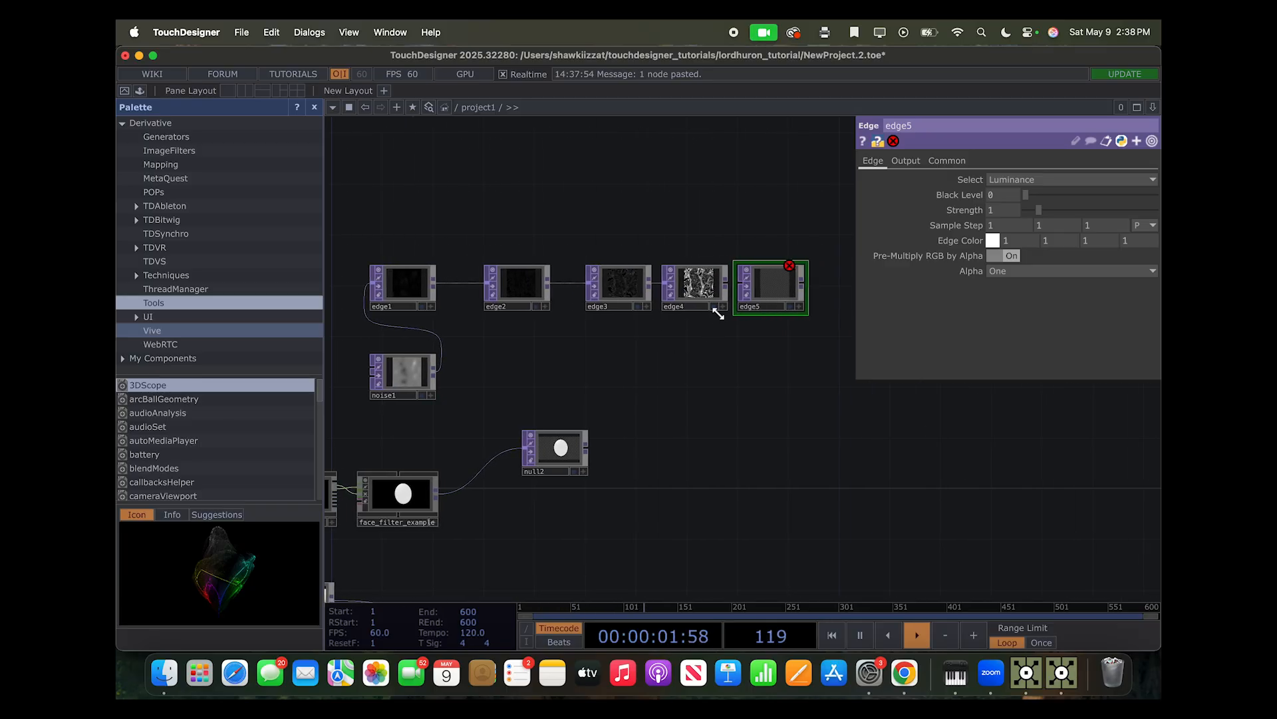
pyautogui.click(794, 307)
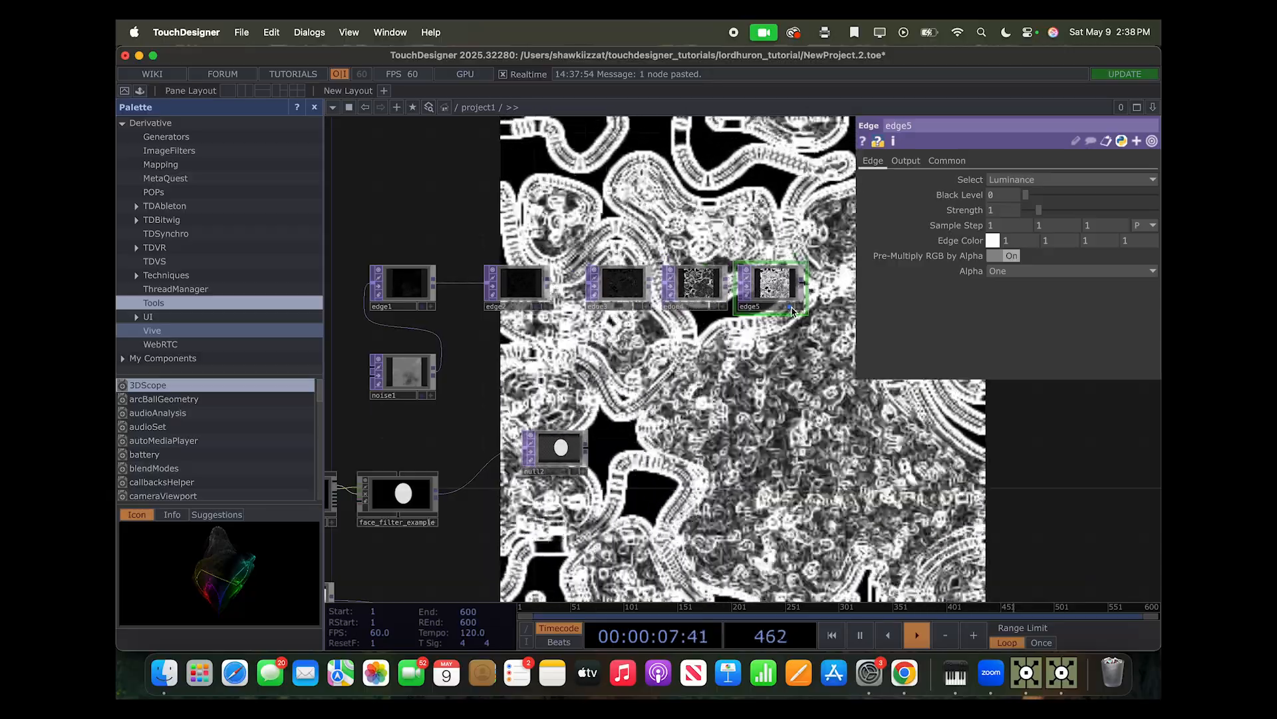
pyautogui.click(794, 306)
# Compare the edge pattern with NewProject.18.toe, and set noise1's output resolution to Parent Panel Size in NewProject.2.toe
pyautogui.hotkey('ctrl', 'Up')
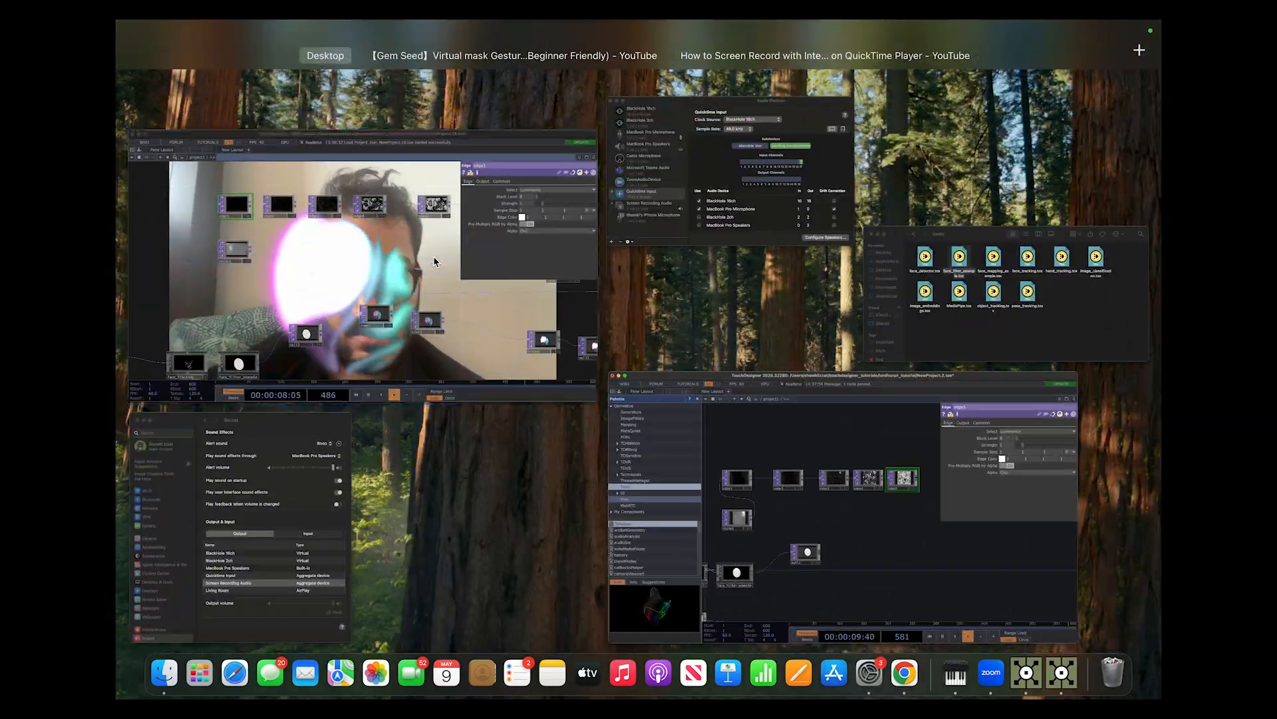
pyautogui.click(526, 316)
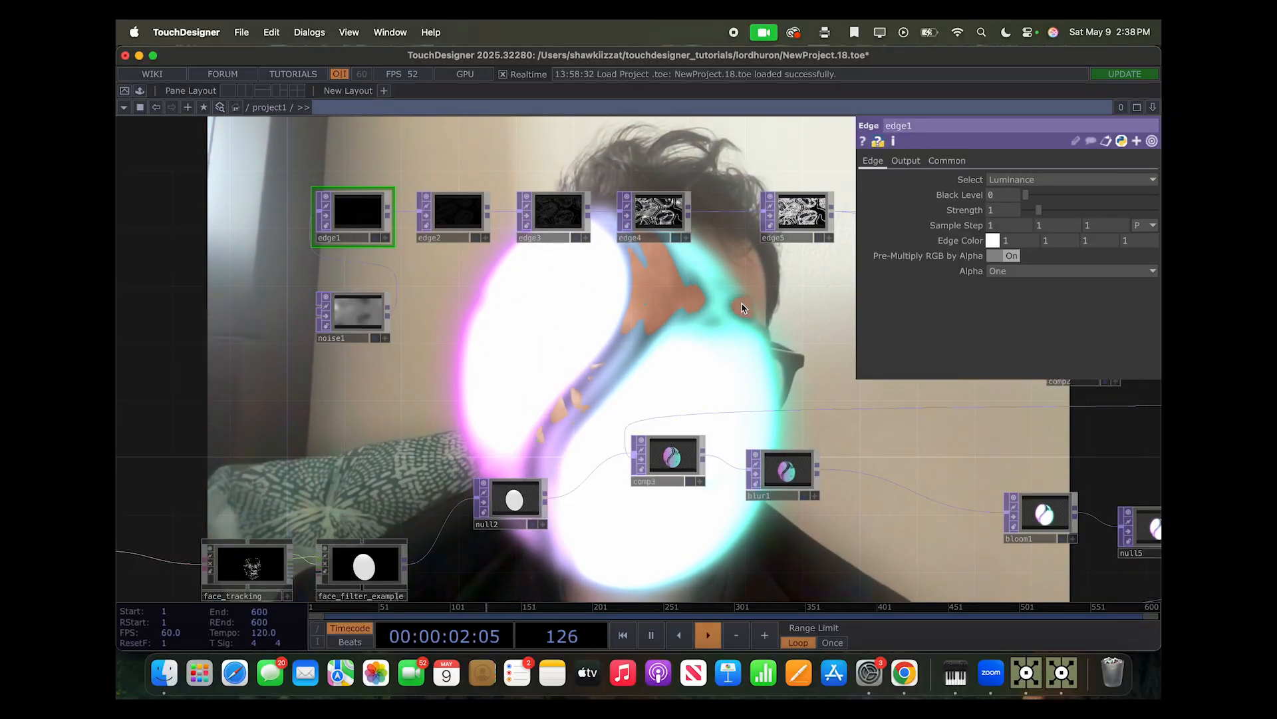
pyautogui.hotkey('ctrl', 'Up')
pyautogui.click(644, 307)
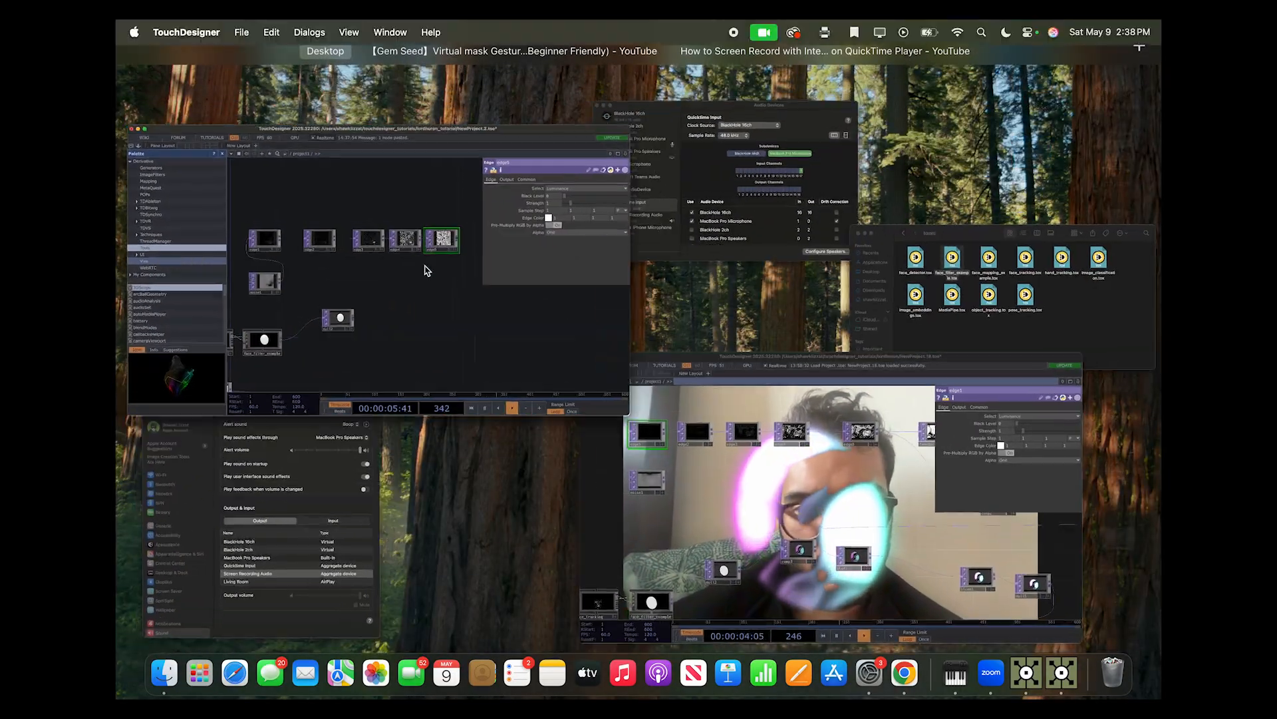
pyautogui.click(409, 379)
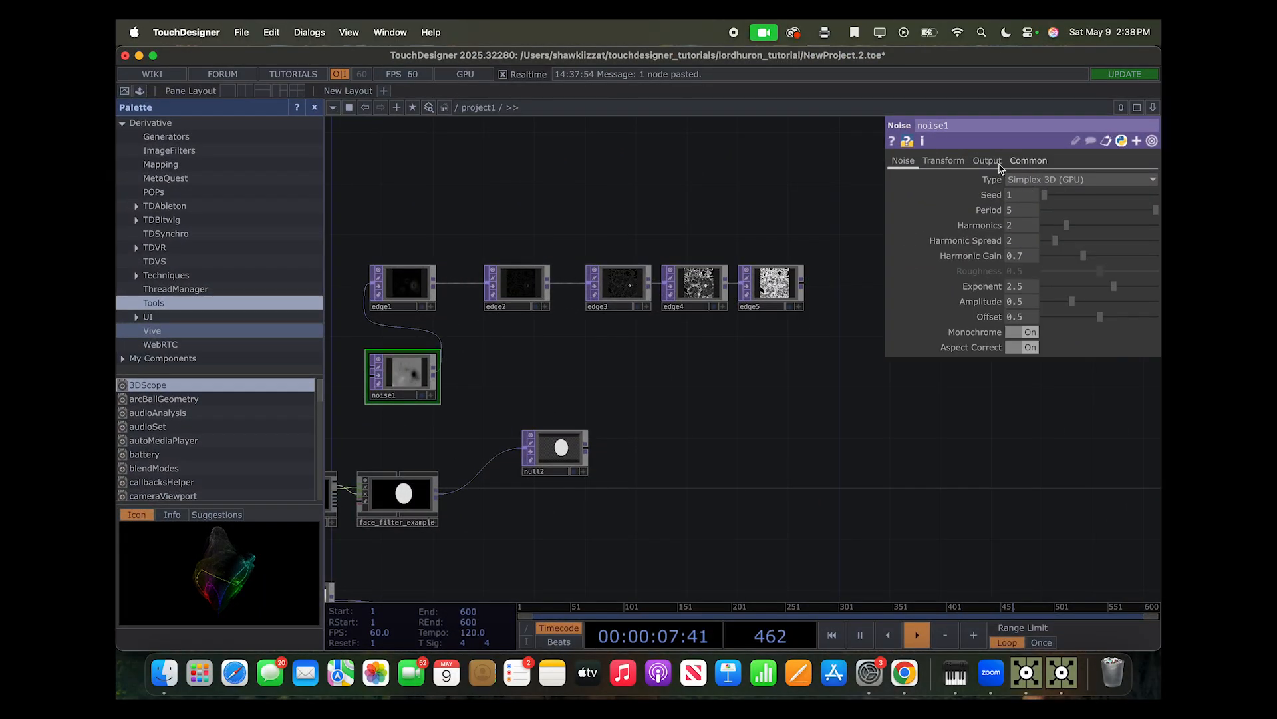
pyautogui.click(1031, 161)
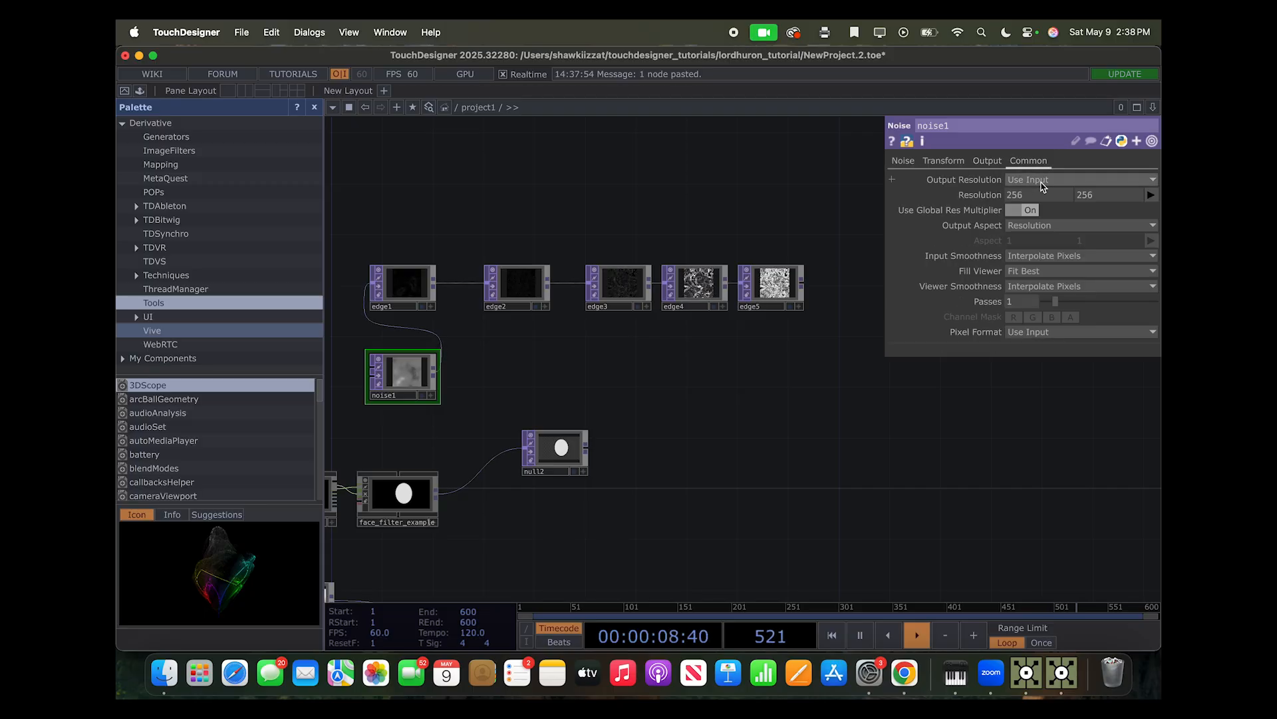
pyautogui.click(1063, 336)
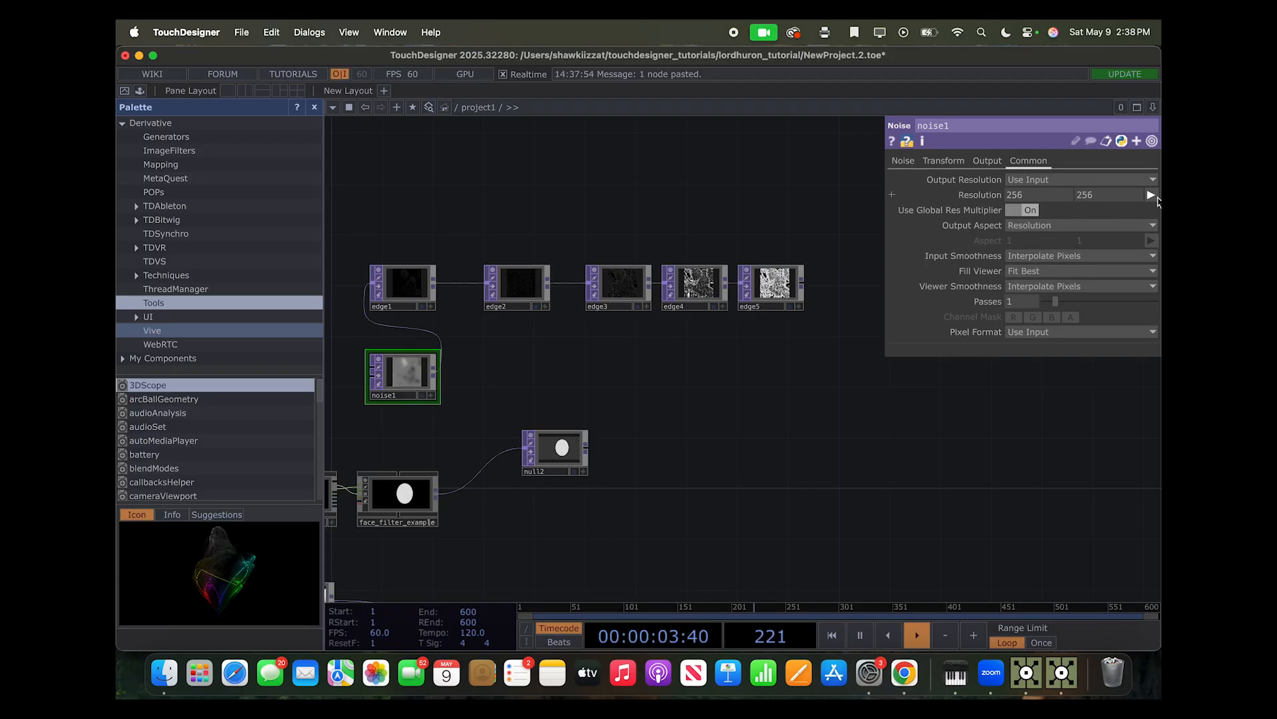
pyautogui.click(1151, 195)
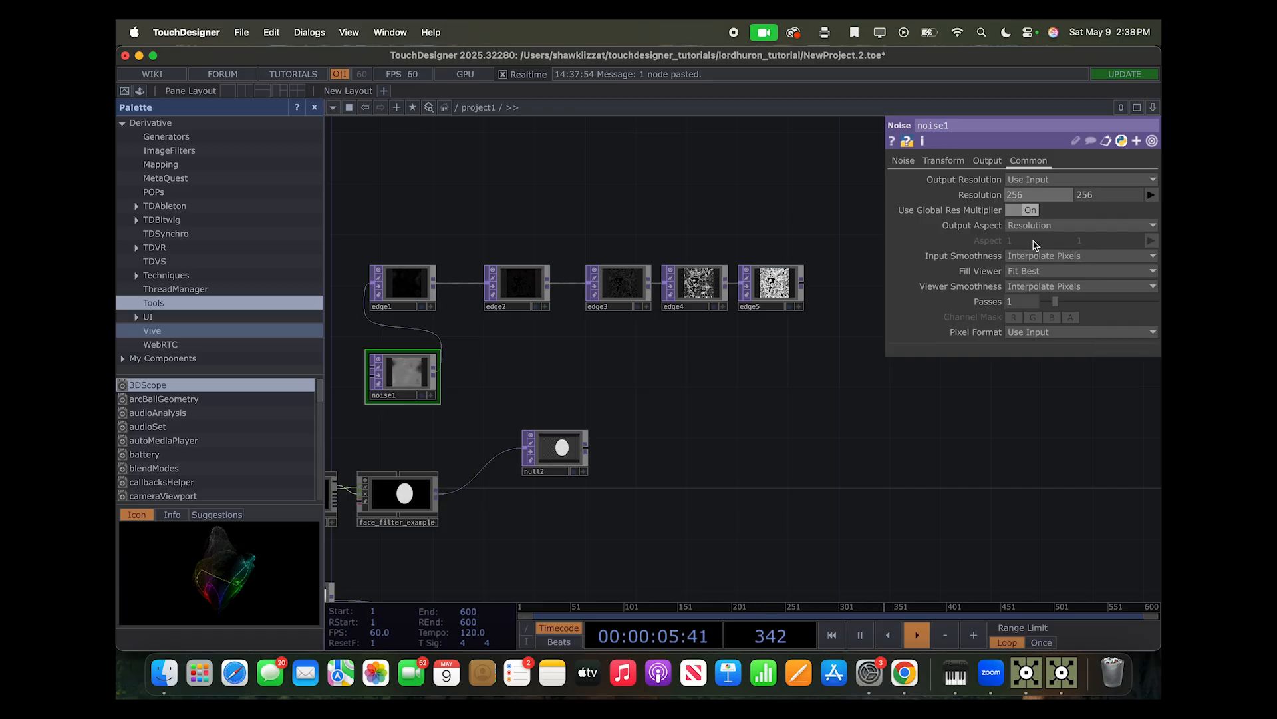
pyautogui.click(1038, 183)
pyautogui.click(1063, 334)
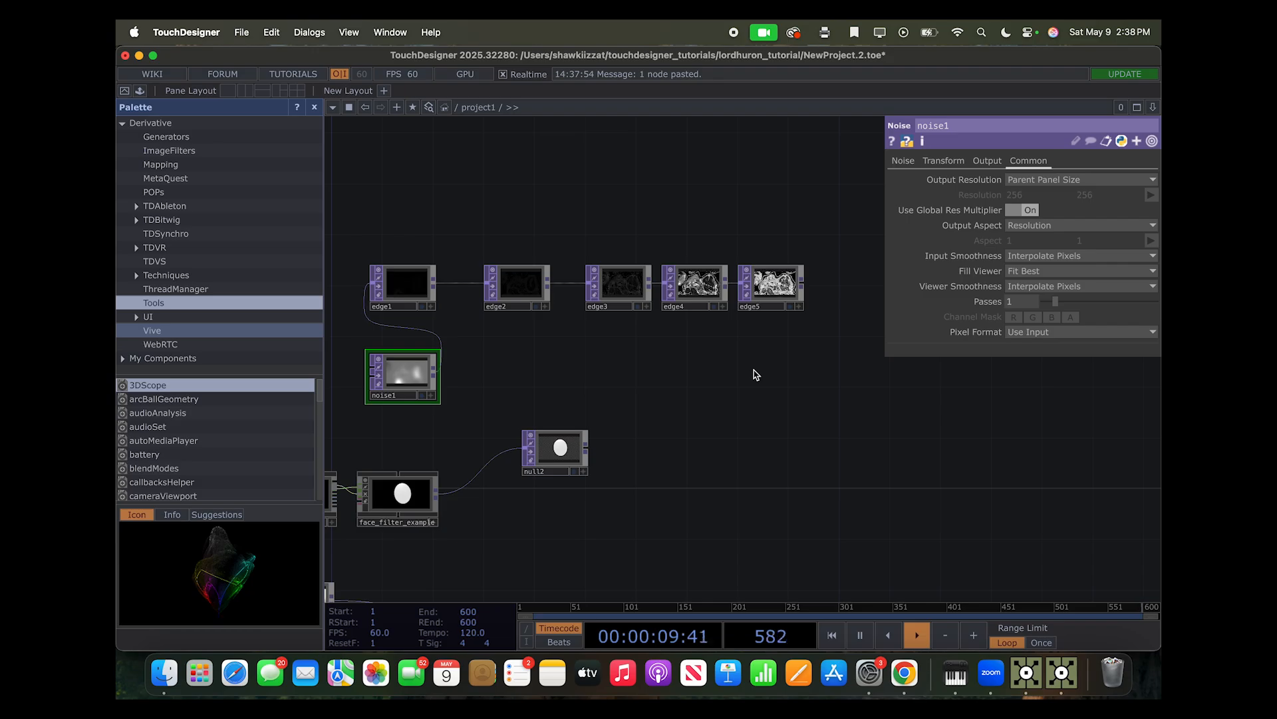
# Examine in NewProject.18.toe how feedback1, level1 and comp2 are wired together after edge5
pyautogui.scroll(-3, 757, 375)
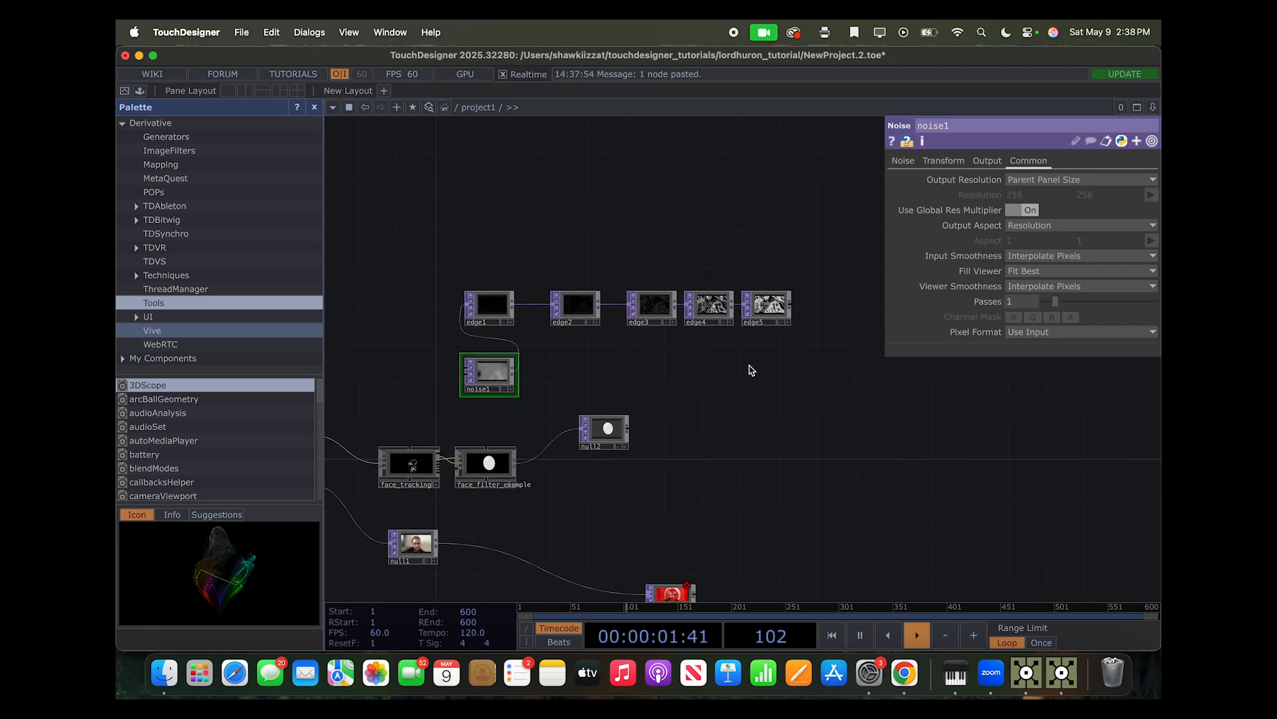
pyautogui.scroll(-3, 751, 370)
pyautogui.scroll(4, 751, 370)
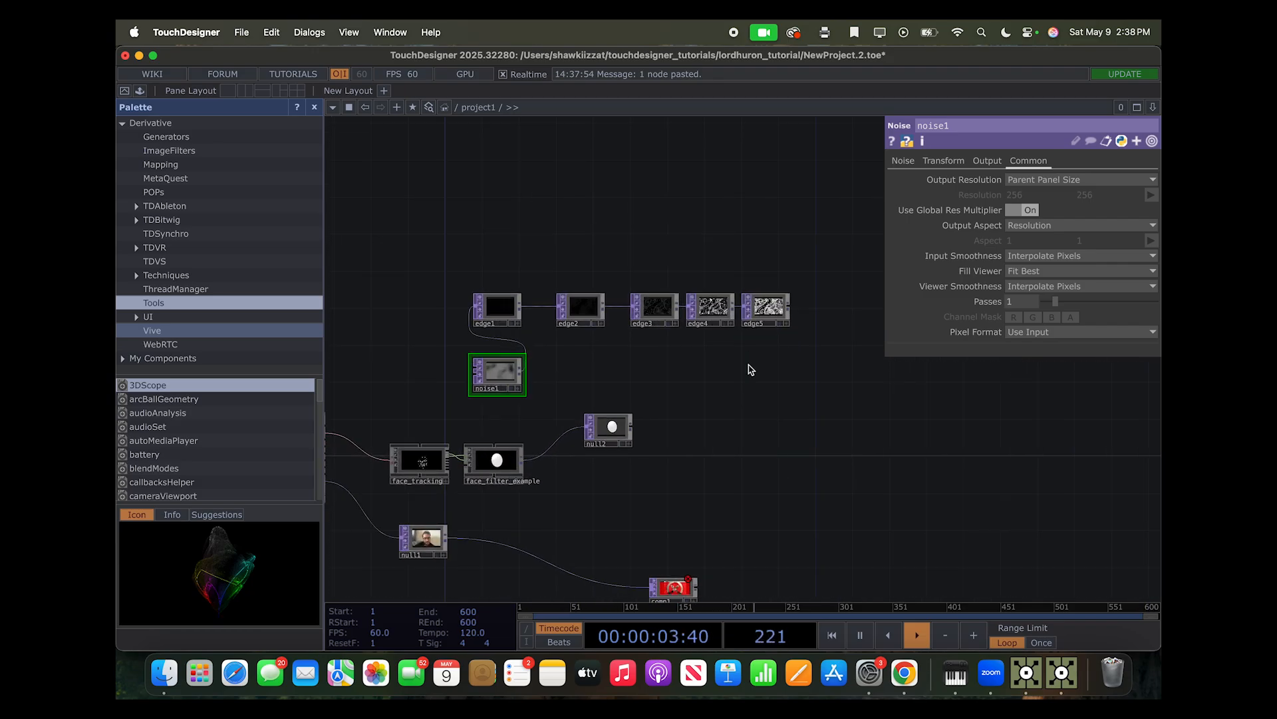
pyautogui.hotkey('ctrl', 'Up')
pyautogui.click(456, 302)
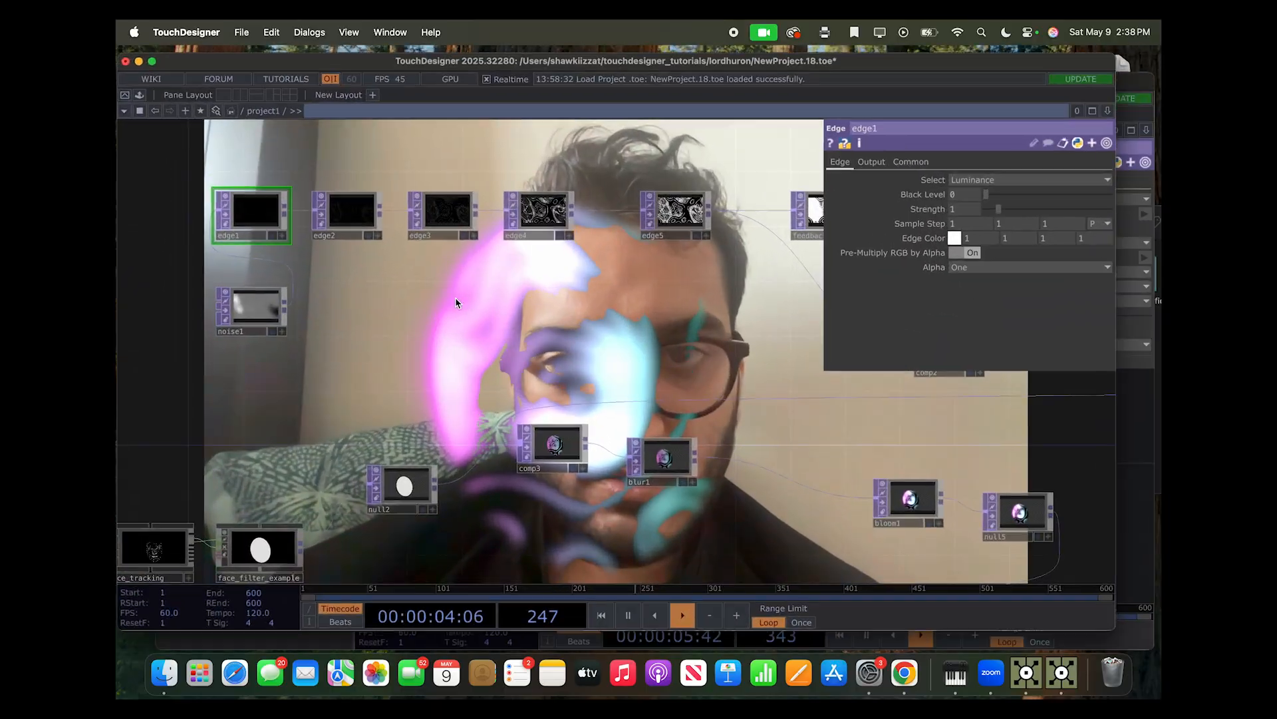
pyautogui.hscroll(5, 492, 288)
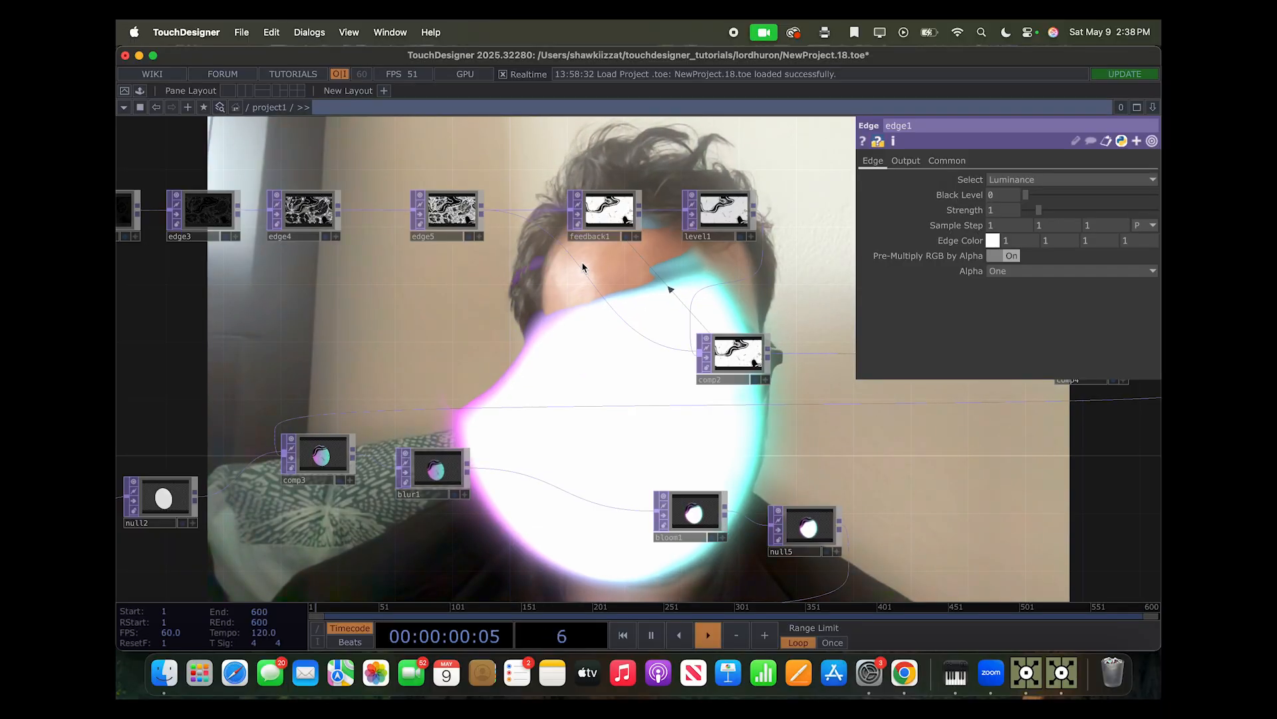
pyautogui.scroll(-2, 555, 353)
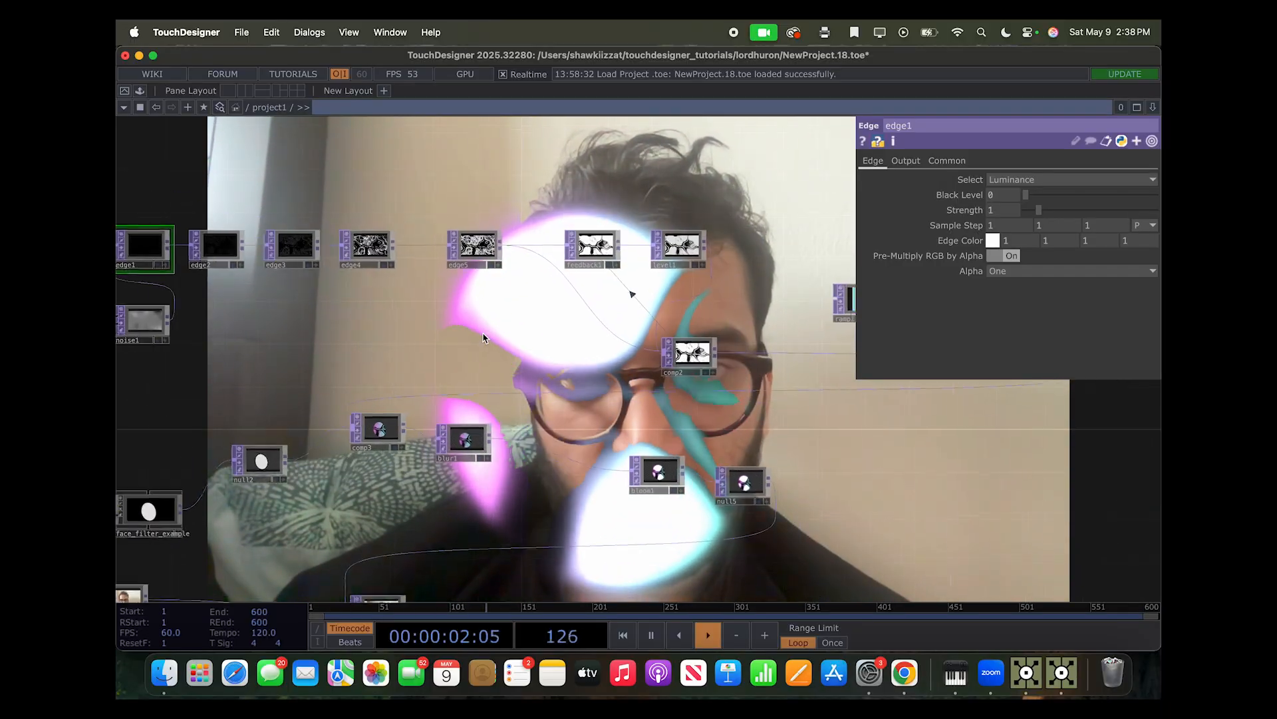
pyautogui.hscroll(-2, 508, 333)
# In NewProject.2.toe, add a Feedback TOP fed by edge5 and place it slightly above the edge row
pyautogui.hotkey('ctrl', 'Up')
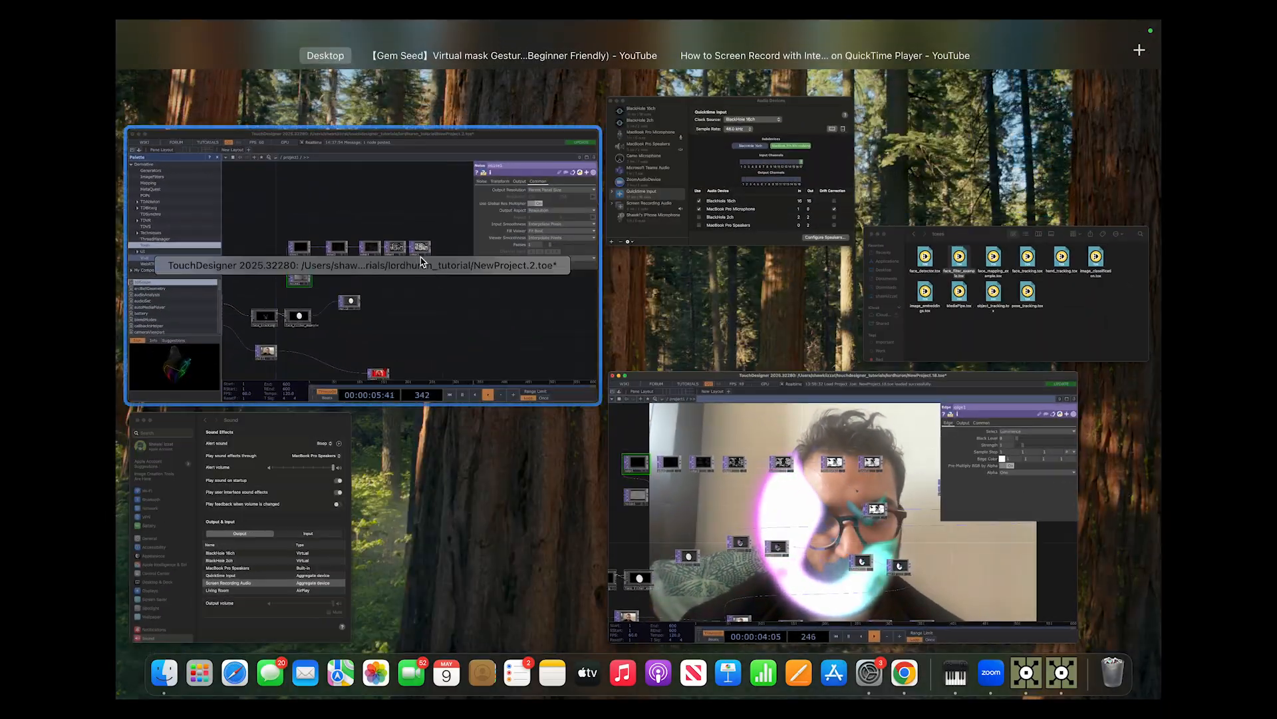
pyautogui.click(421, 261)
pyautogui.hscroll(3, 698, 362)
pyautogui.scroll(5, 684, 305)
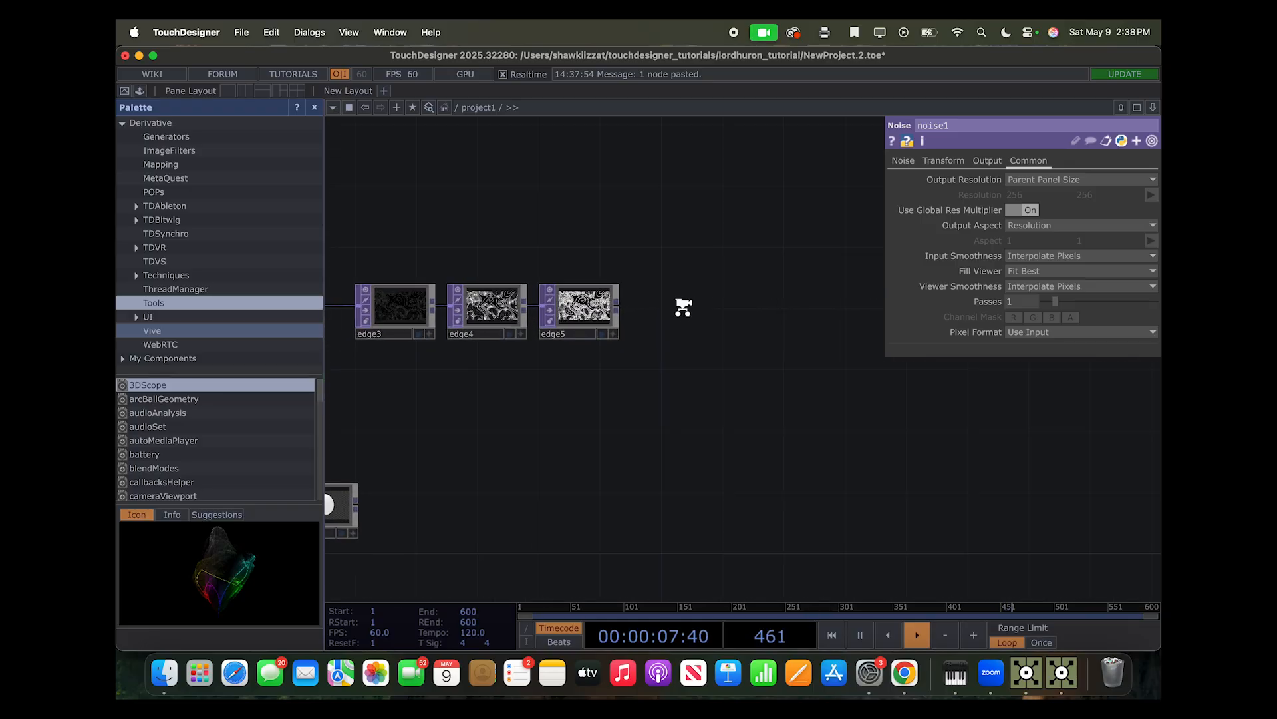
pyautogui.click(660, 315)
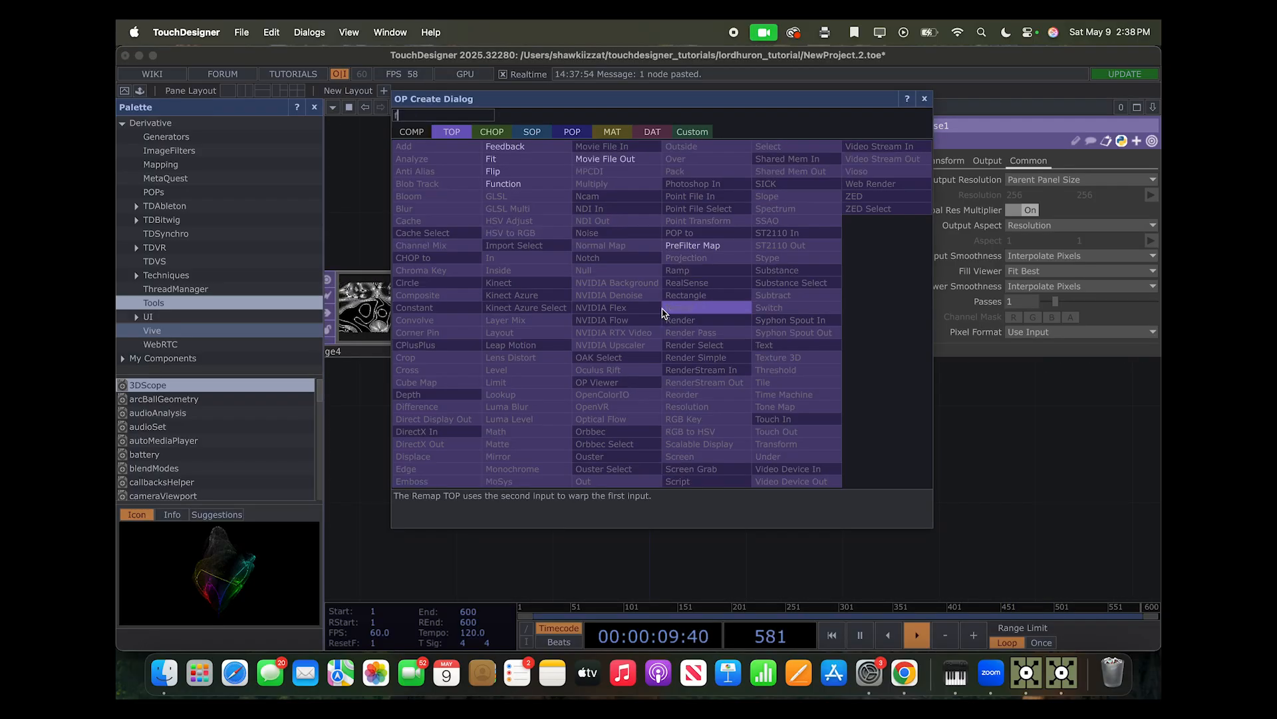
pyautogui.click(519, 149)
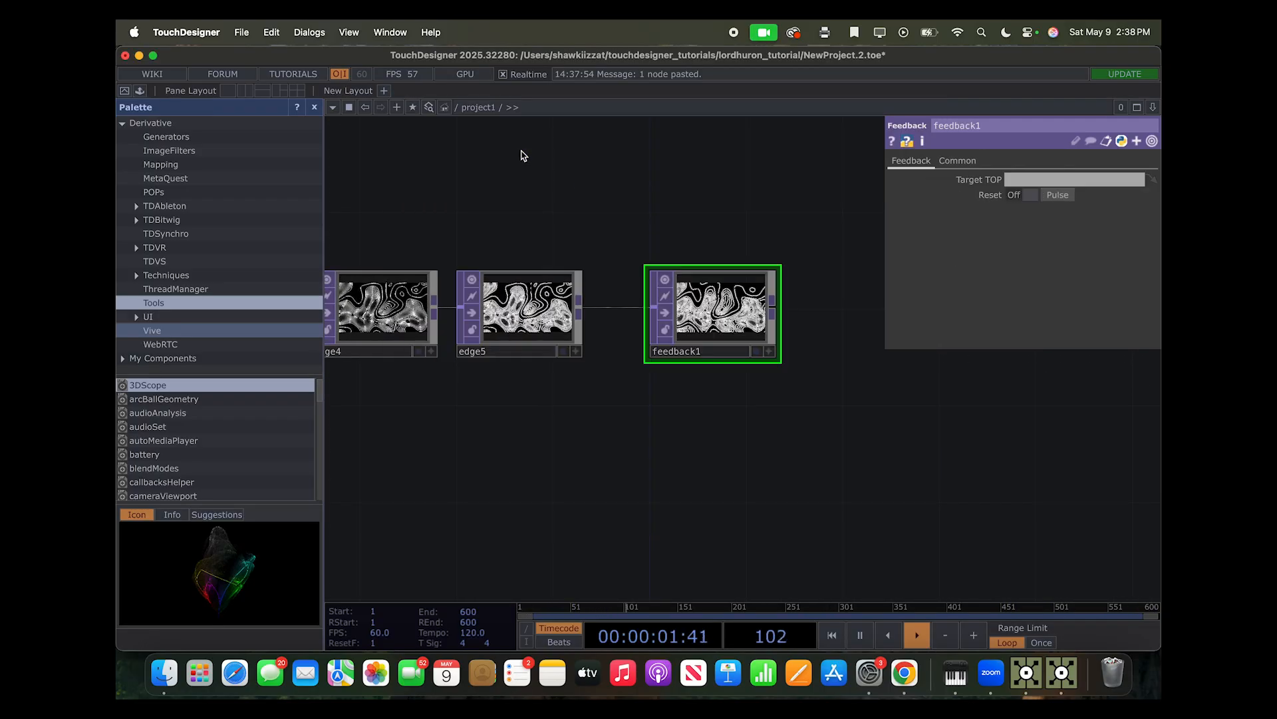
pyautogui.moveTo(679, 228); pyautogui.dragTo(679, 227)
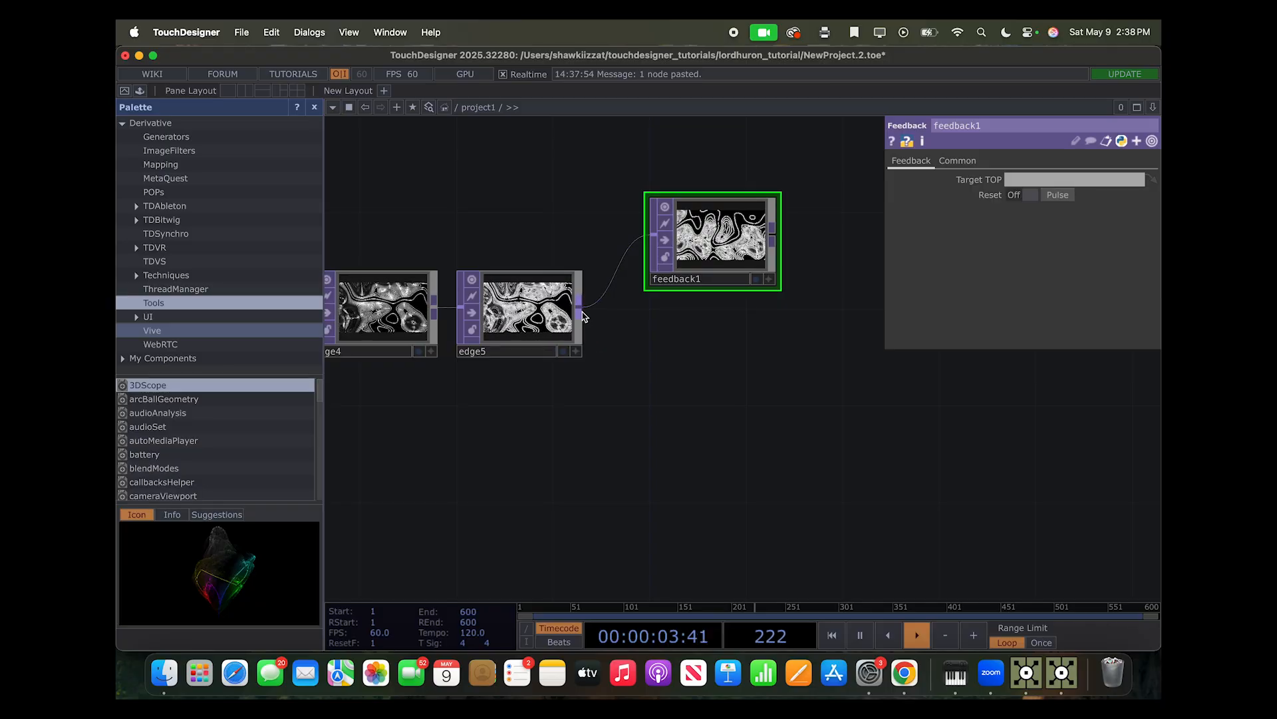
# Branch a Composite TOP off edge5's output and place it below feedback1
pyautogui.click(583, 313)
pyautogui.click(710, 402)
pyautogui.write('com')
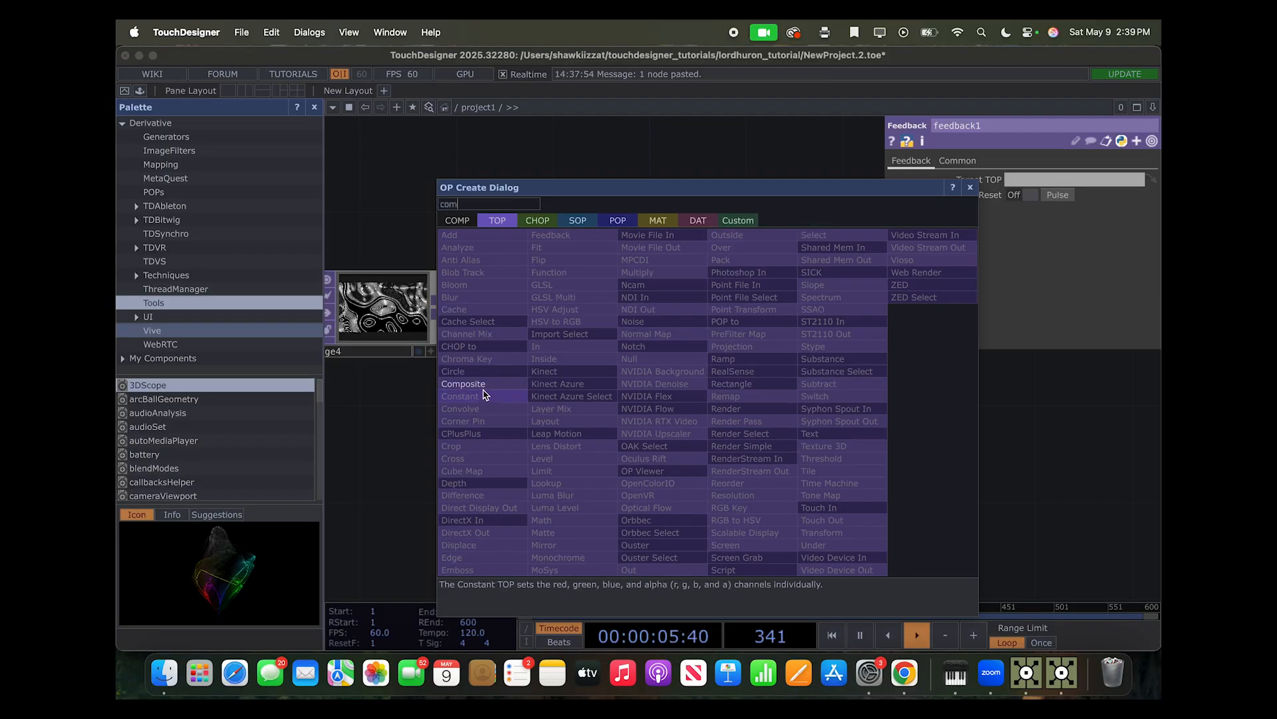
pyautogui.press('Return')
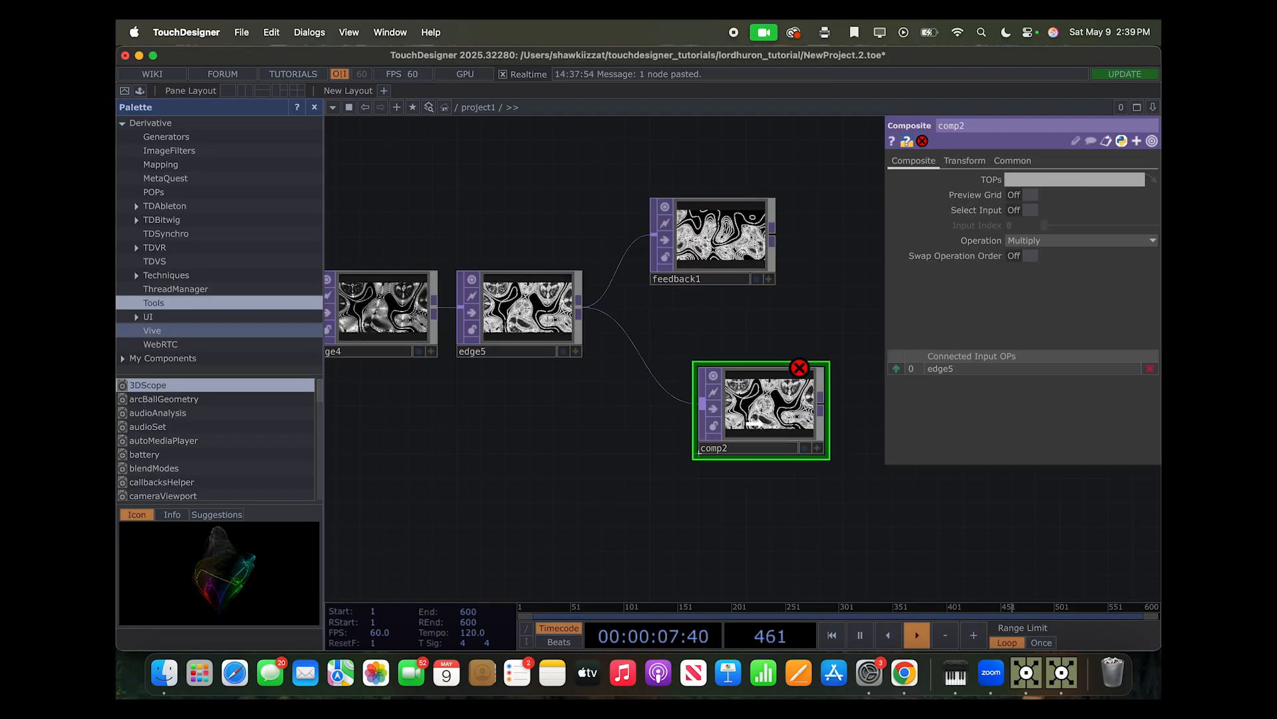
pyautogui.scroll(-2, 626, 449)
pyautogui.scroll(-2, 626, 449)
pyautogui.moveTo(649, 435); pyautogui.dragTo(671, 442)
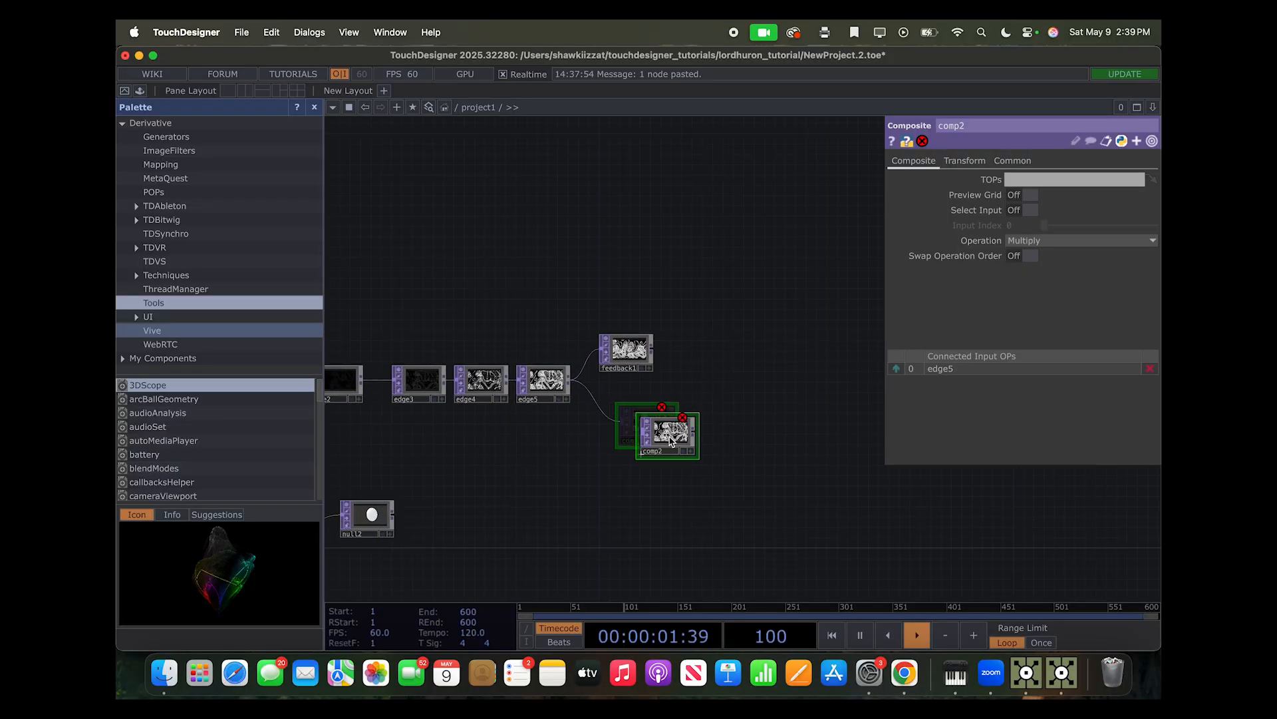
# Check the feedback loop in NewProject.18.toe, and add a Level TOP after feedback1 in NewProject.2.toe
pyautogui.hotkey('ctrl', 'Up')
pyautogui.click(573, 334)
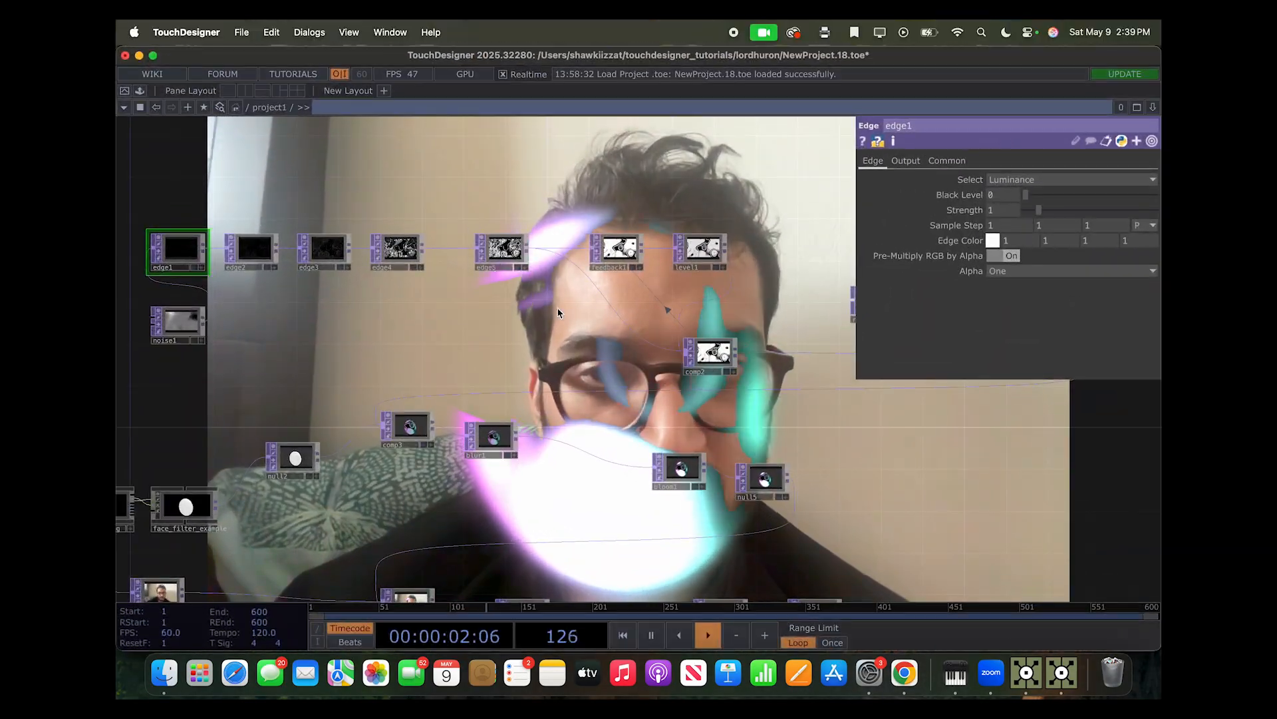
pyautogui.hscroll(5, 574, 334)
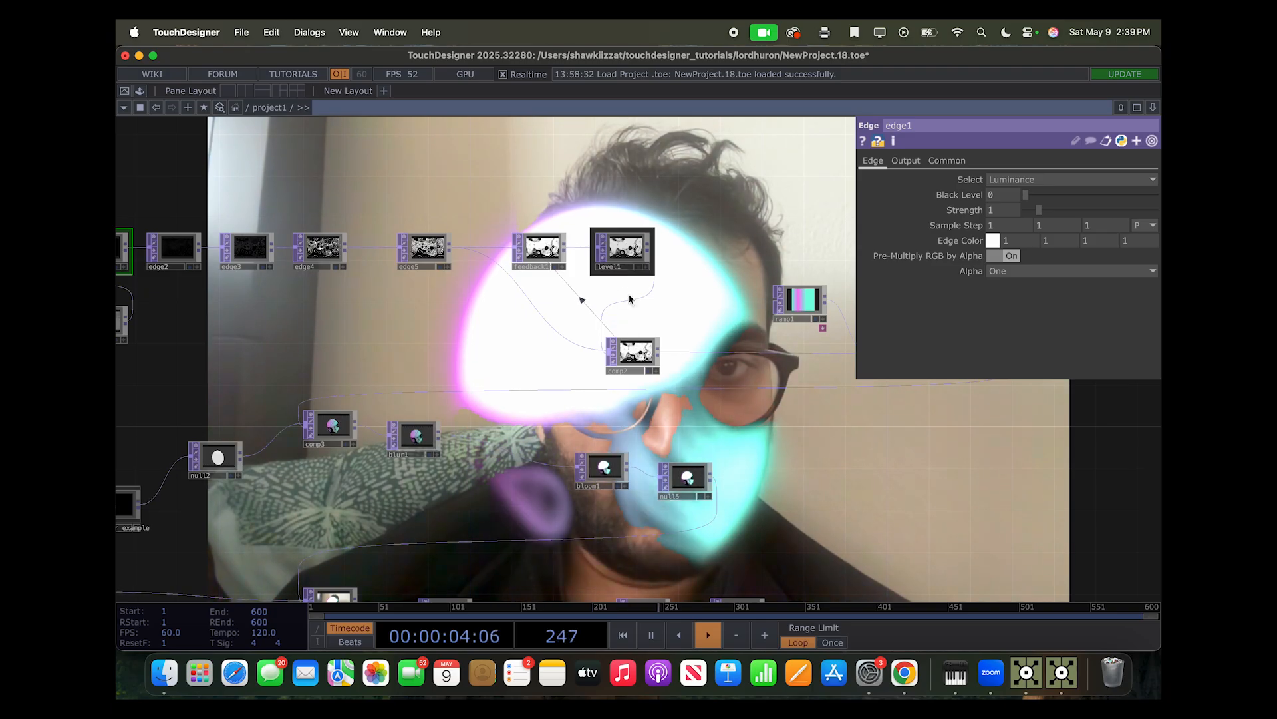
pyautogui.hotkey('ctrl', 'Up')
pyautogui.click(647, 360)
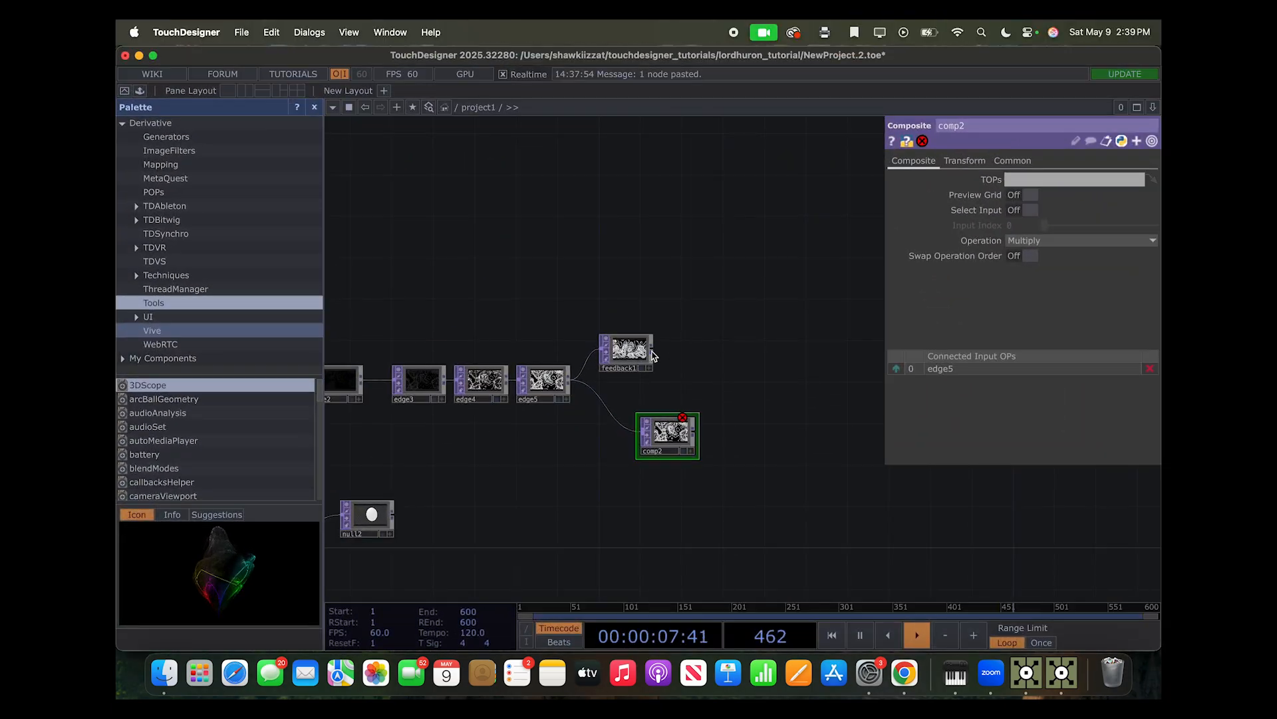
pyautogui.scroll(5, 655, 351)
pyautogui.rightClick(648, 355)
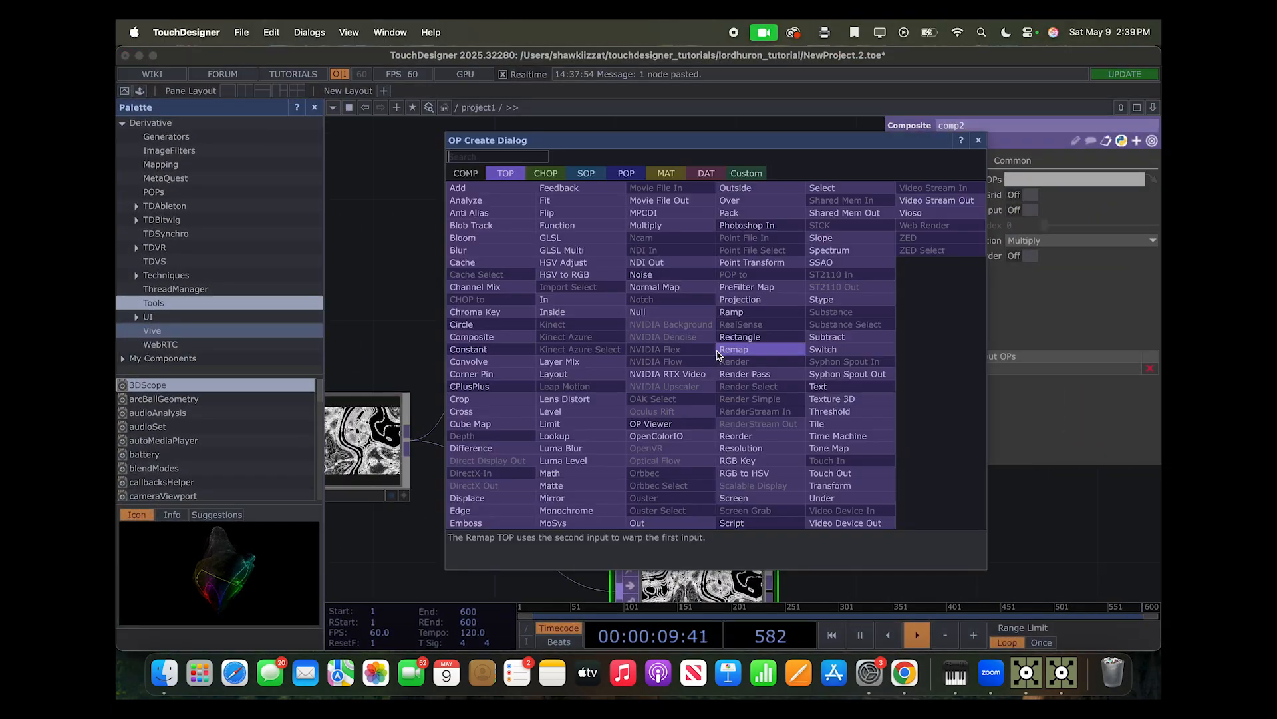
pyautogui.write('lev')
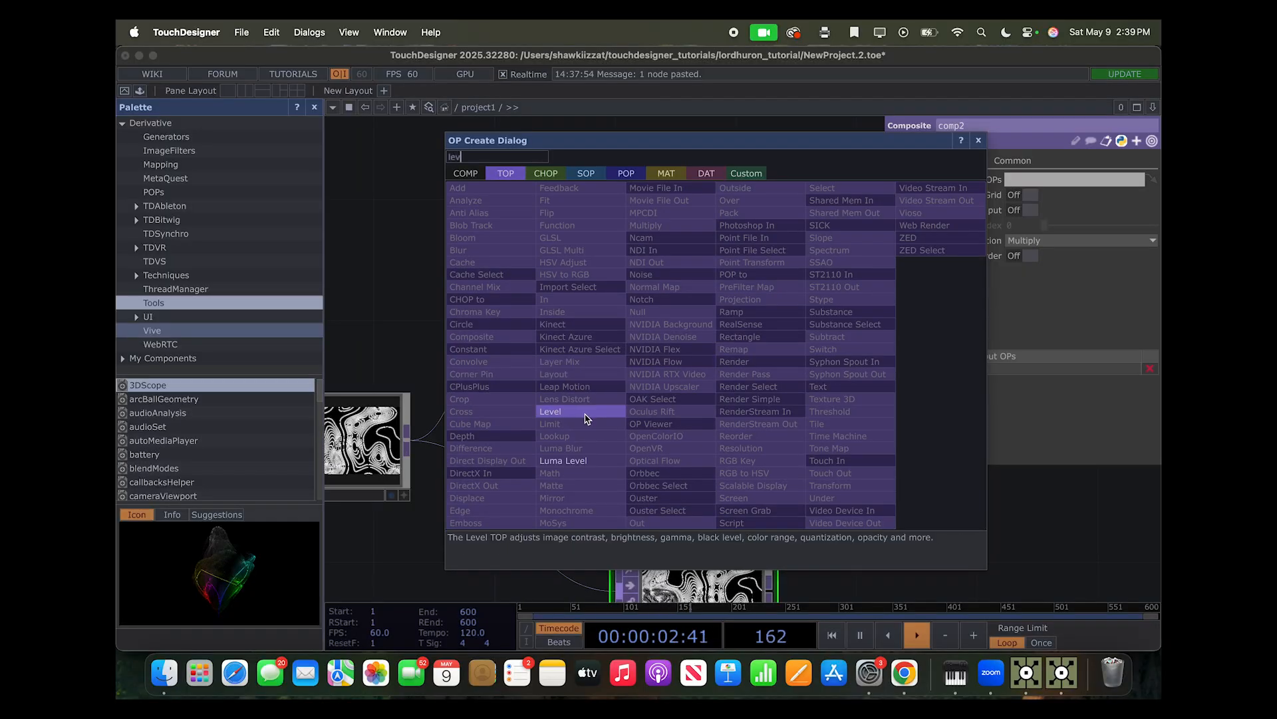
pyautogui.click(586, 417)
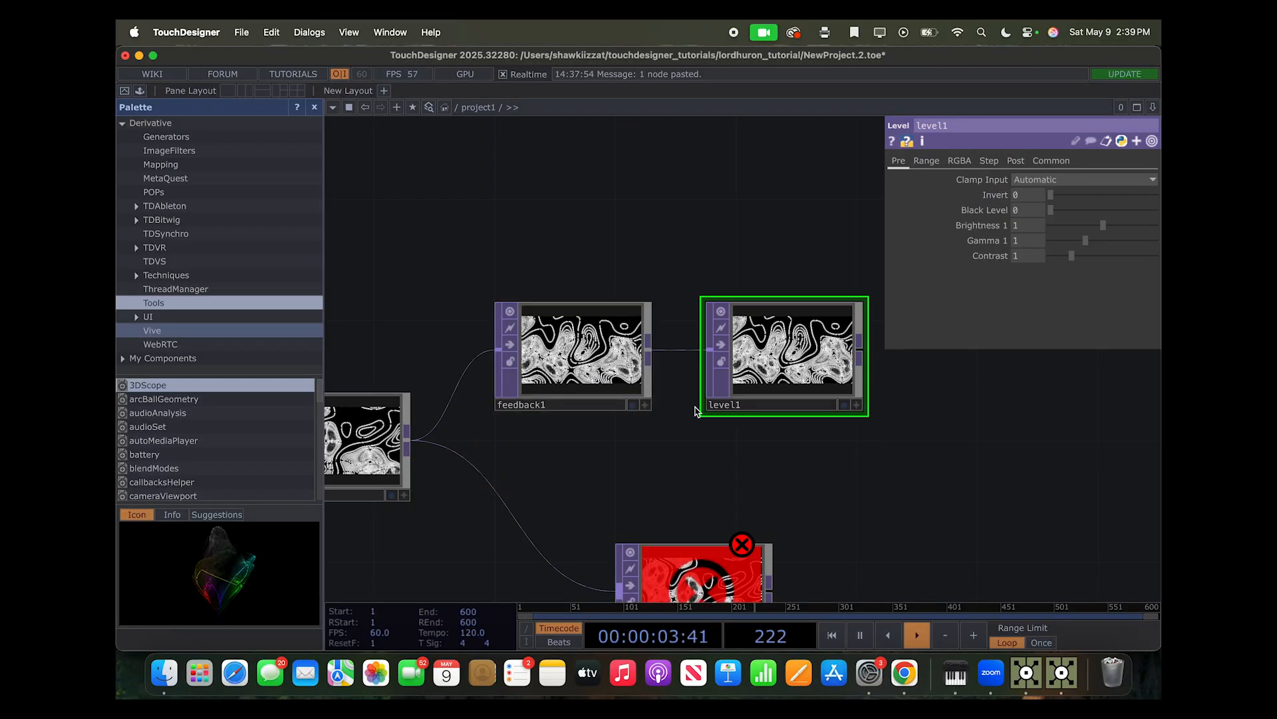
pyautogui.moveTo(668, 461); pyautogui.dragTo(645, 445)
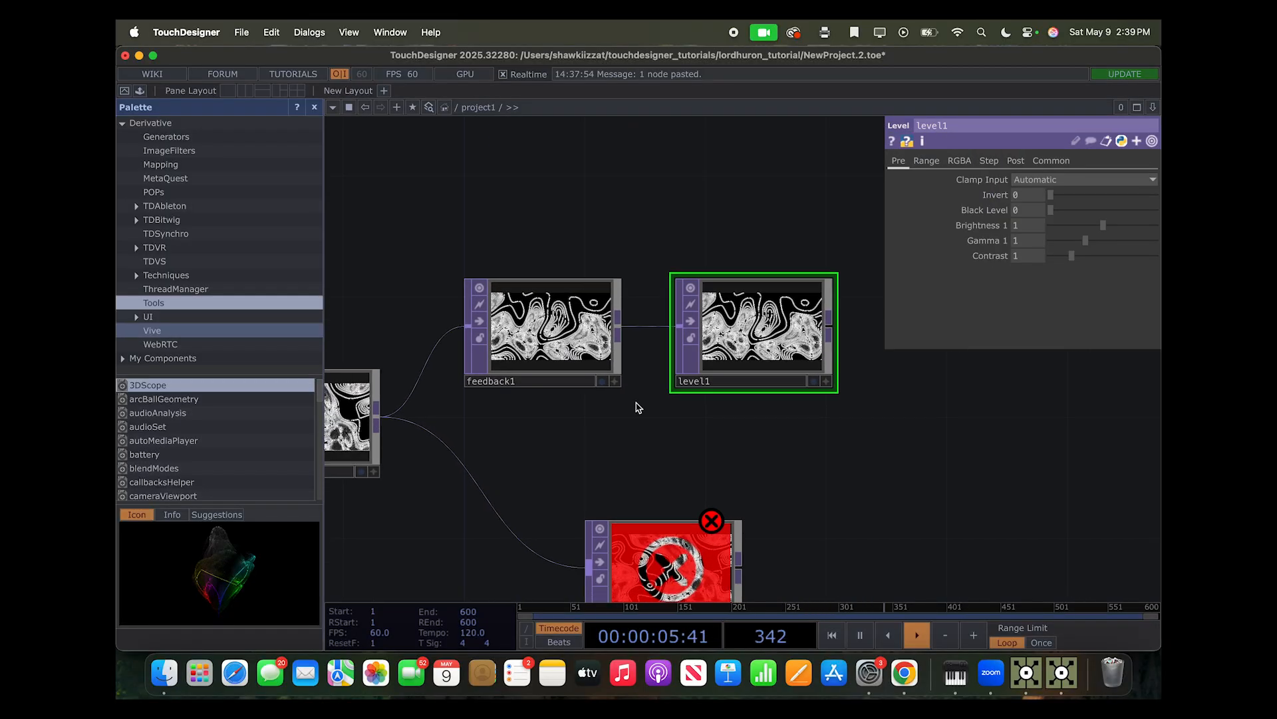
# Inspect the parameters of feedback1 and the Range and Pre settings of level1 in NewProject.18.toe
pyautogui.click(540, 339)
pyautogui.hscroll(-5, 630, 451)
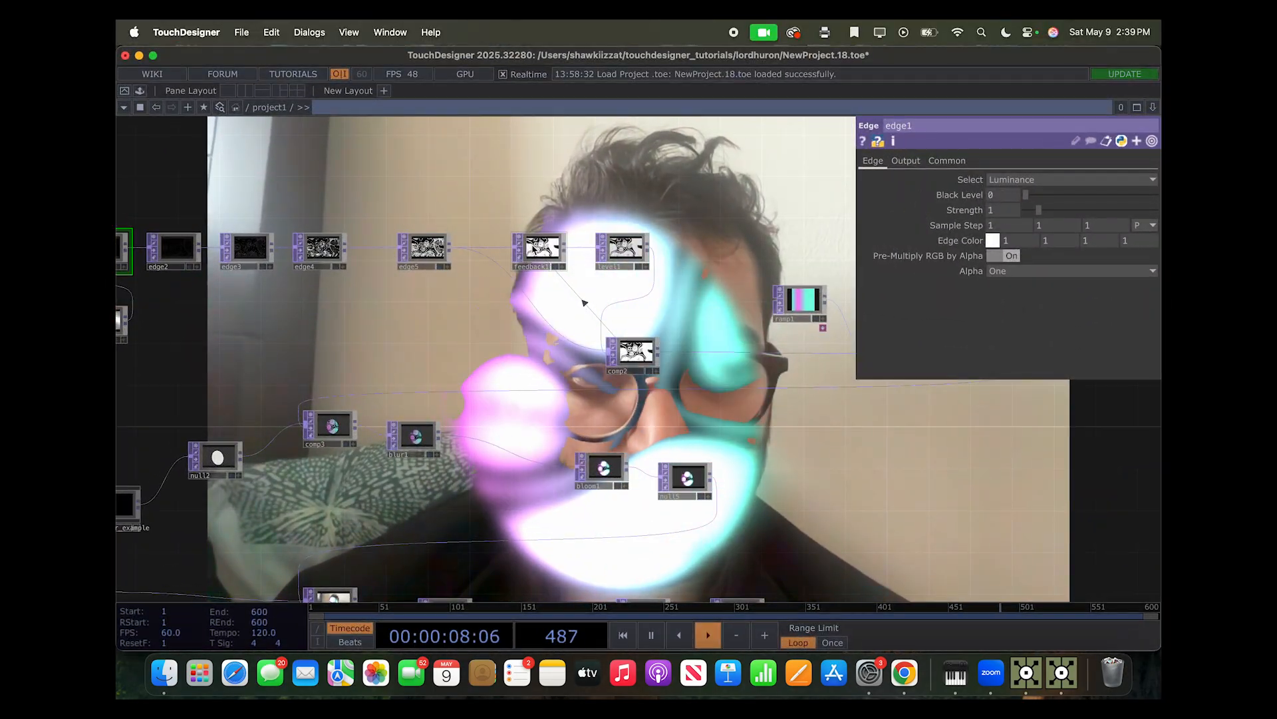
pyautogui.click(540, 250)
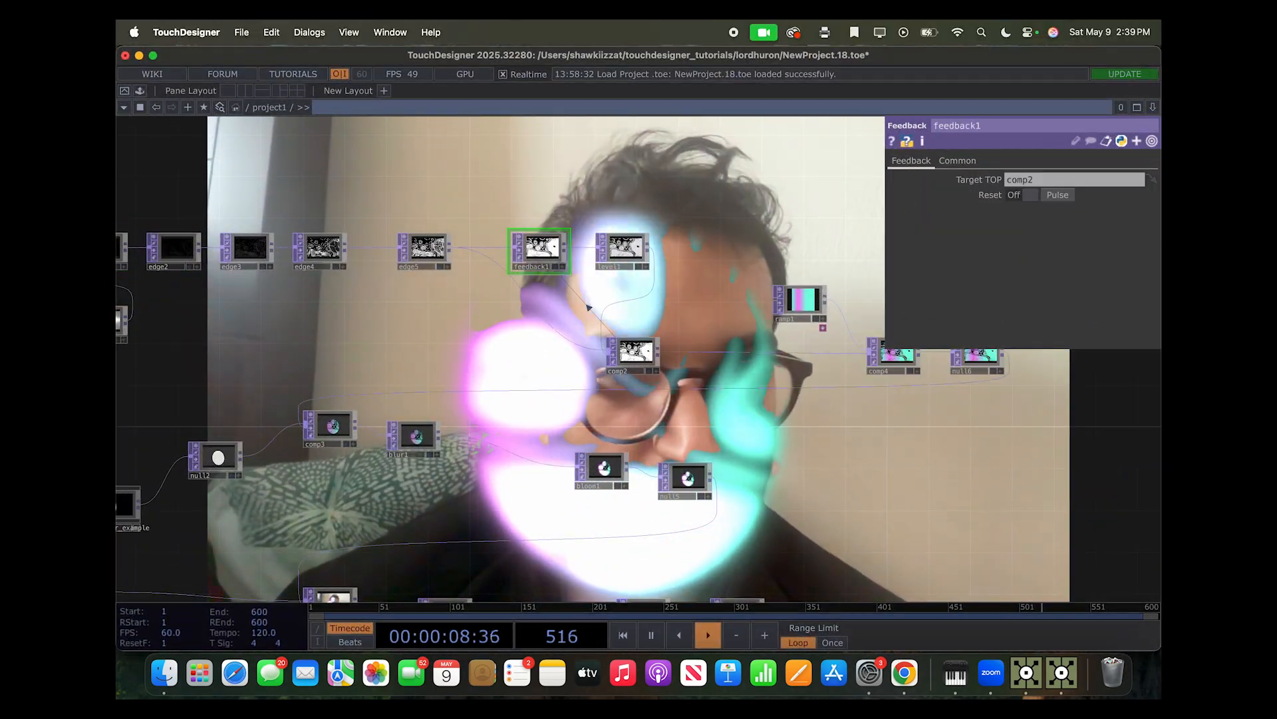
pyautogui.click(626, 248)
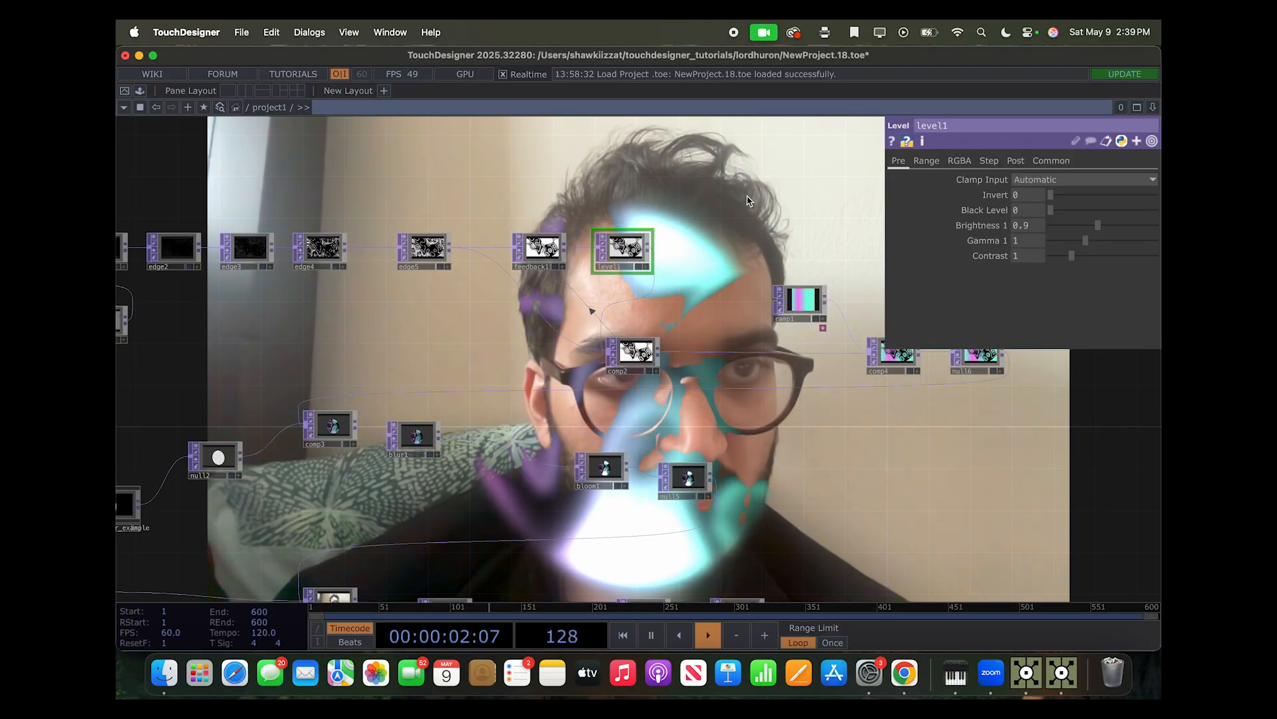
pyautogui.click(926, 162)
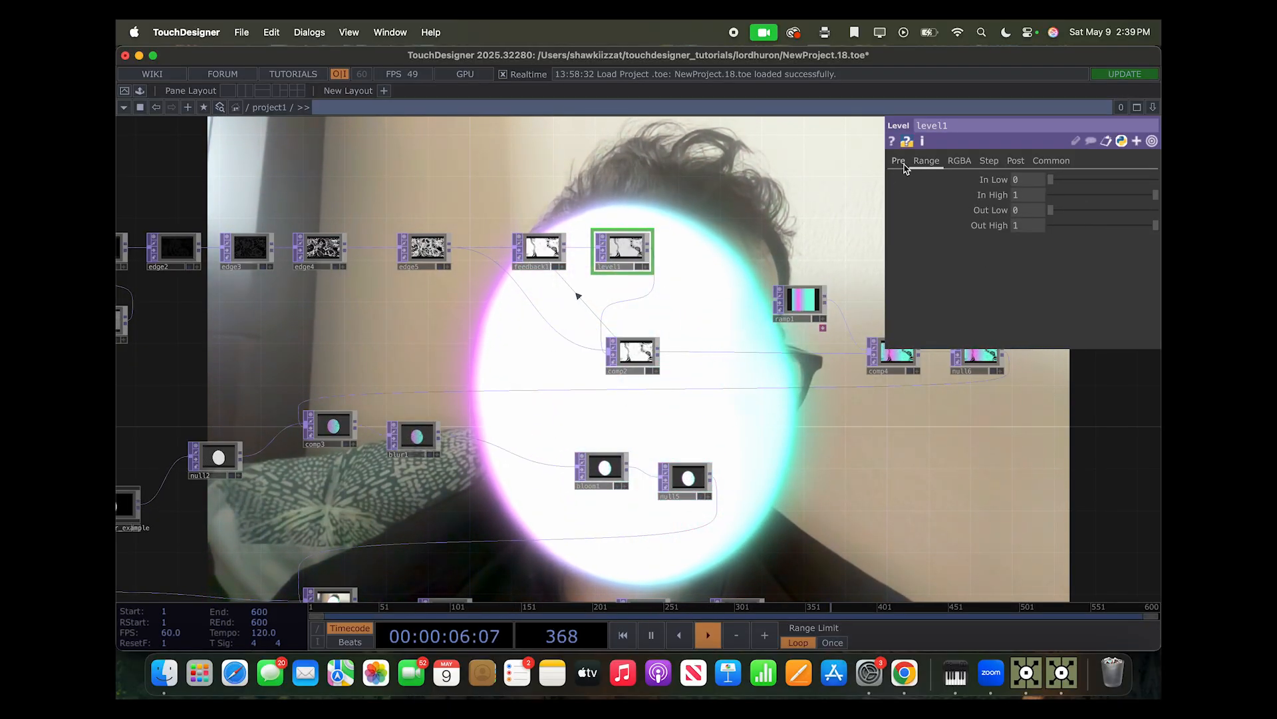
pyautogui.click(902, 163)
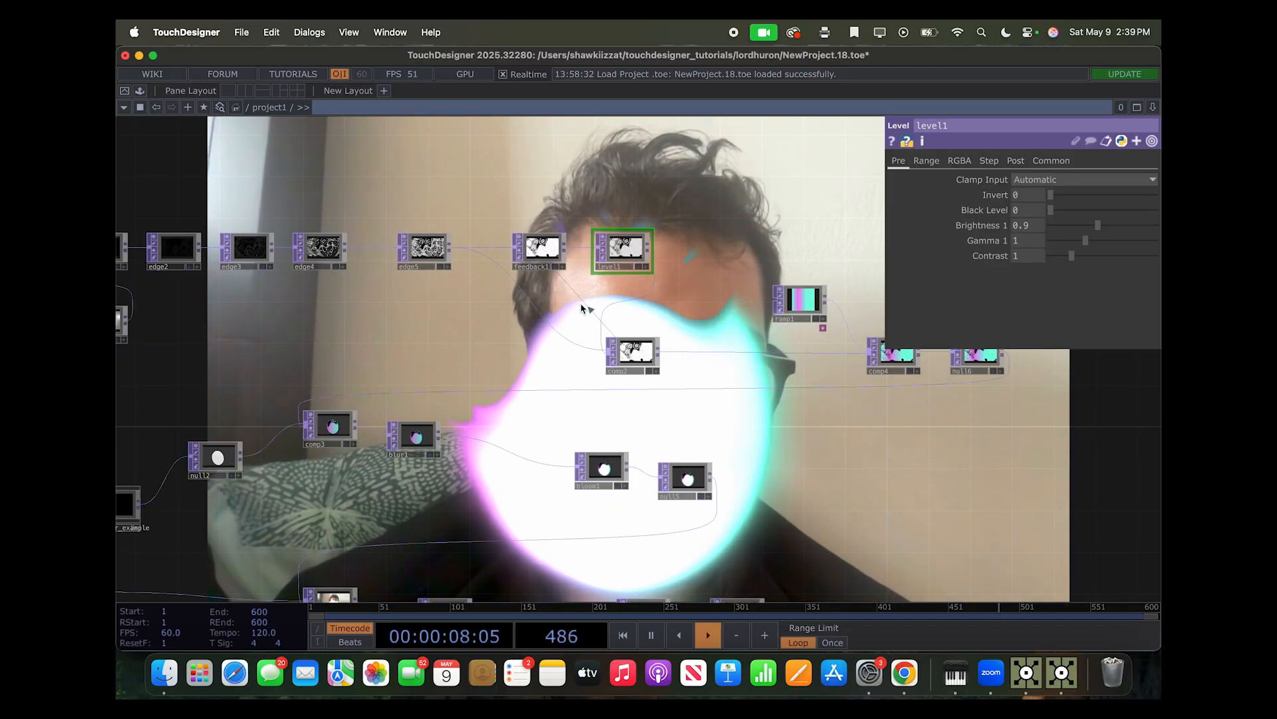
# In NewProject.2.toe, wire level1's output into comp2 as a second input beside edge5
pyautogui.hotkey('ctrl', 'Up')
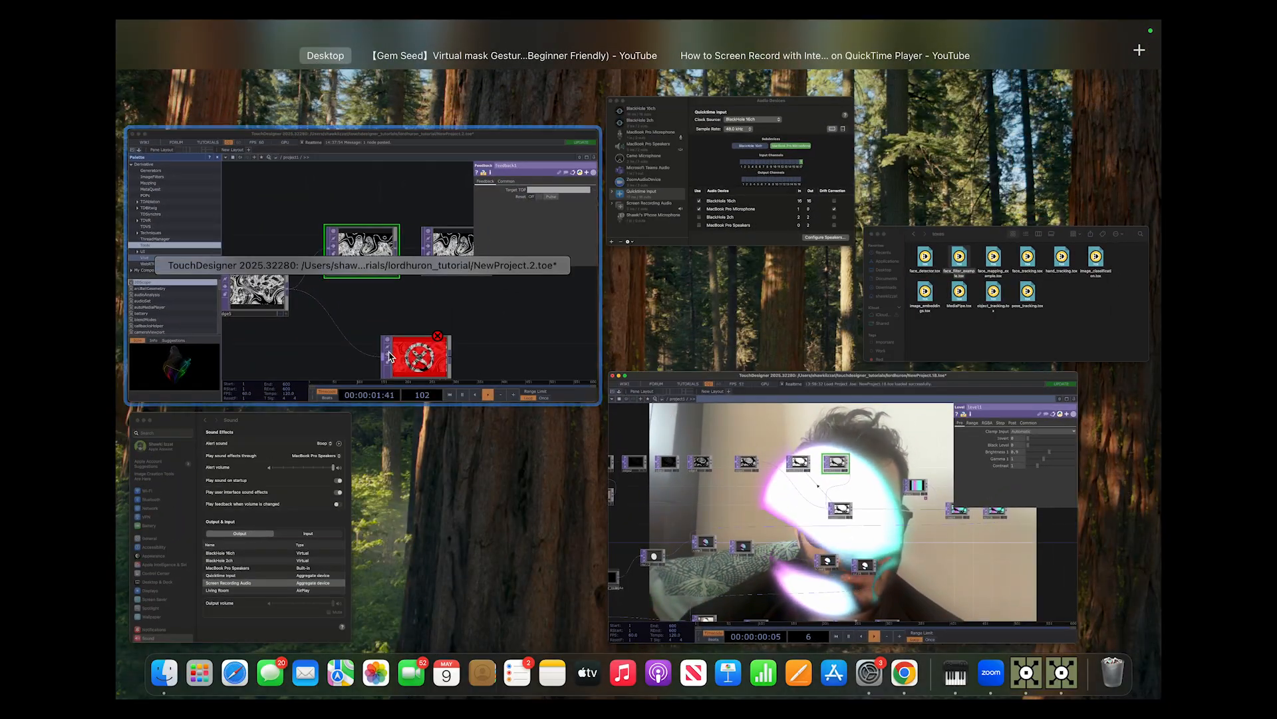
pyautogui.click(390, 356)
pyautogui.hscroll(3, 613, 421)
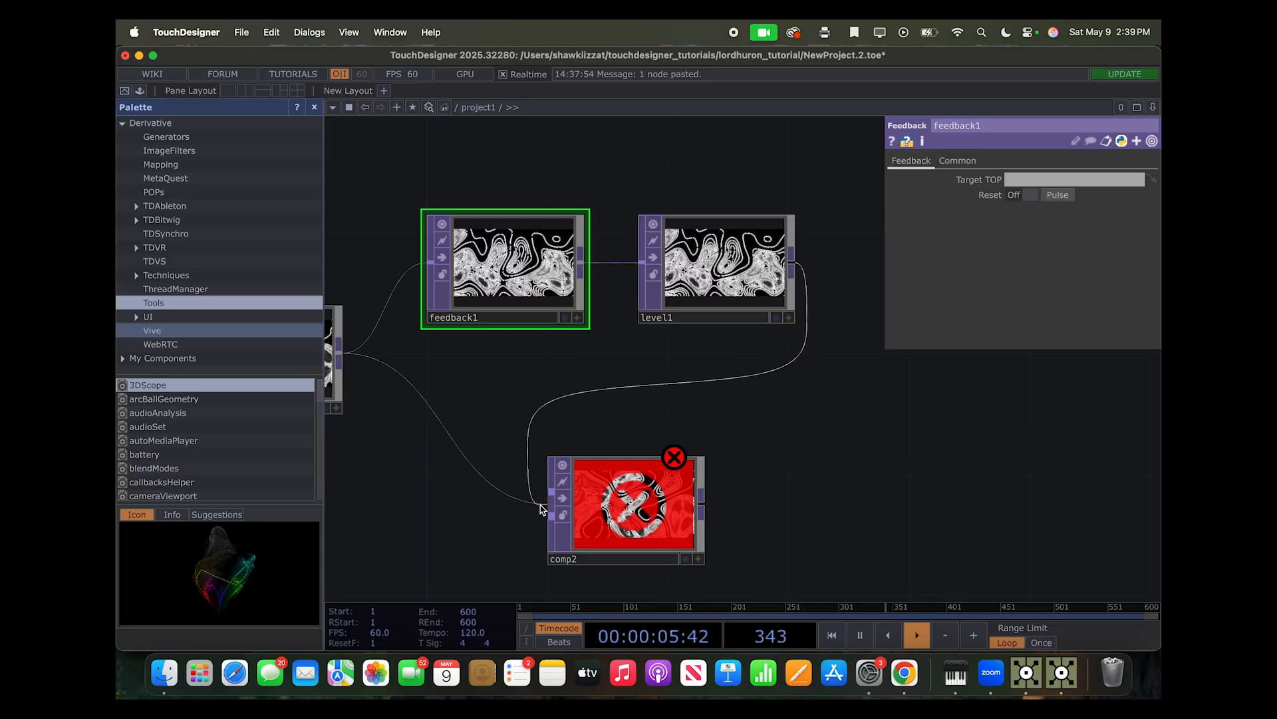
pyautogui.click(633, 312)
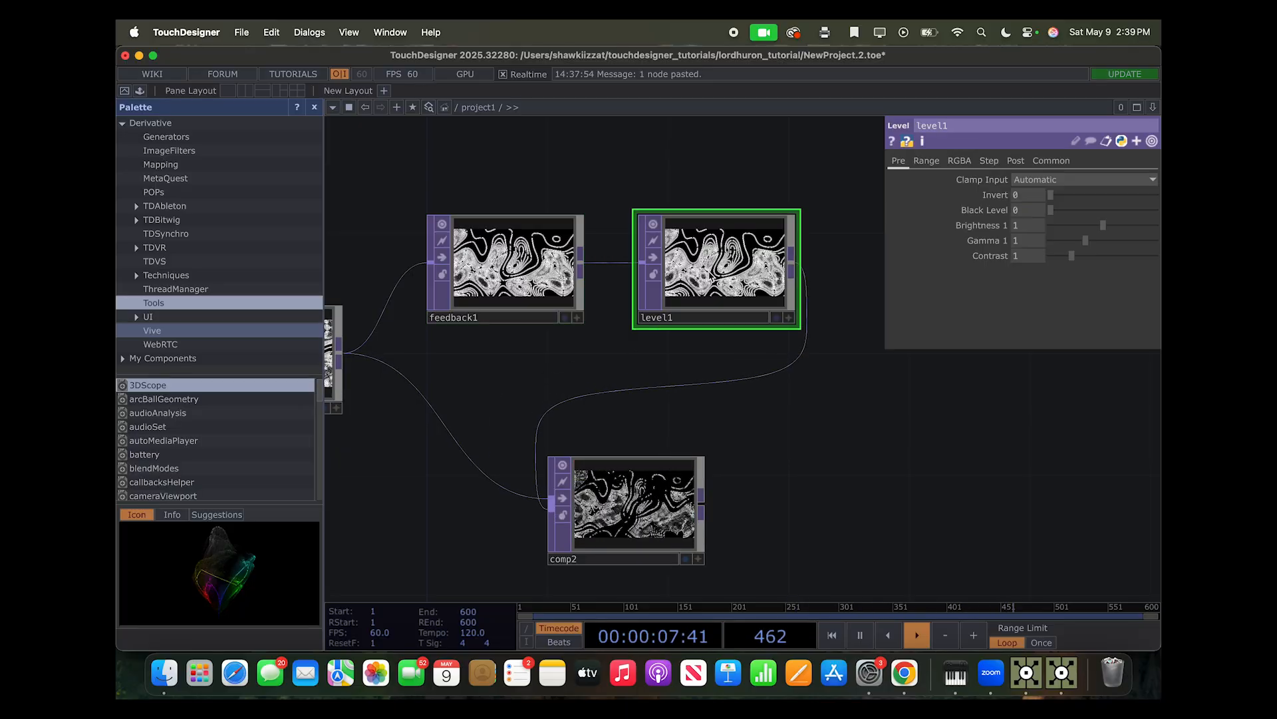
# Recheck the reference in NewProject.18.toe, and set level1's Brightness 1 to 0.9 in NewProject.2.toe
pyautogui.hotkey('ctrl', 'Up')
pyautogui.click(732, 333)
pyautogui.hotkey('ctrl', 'Up')
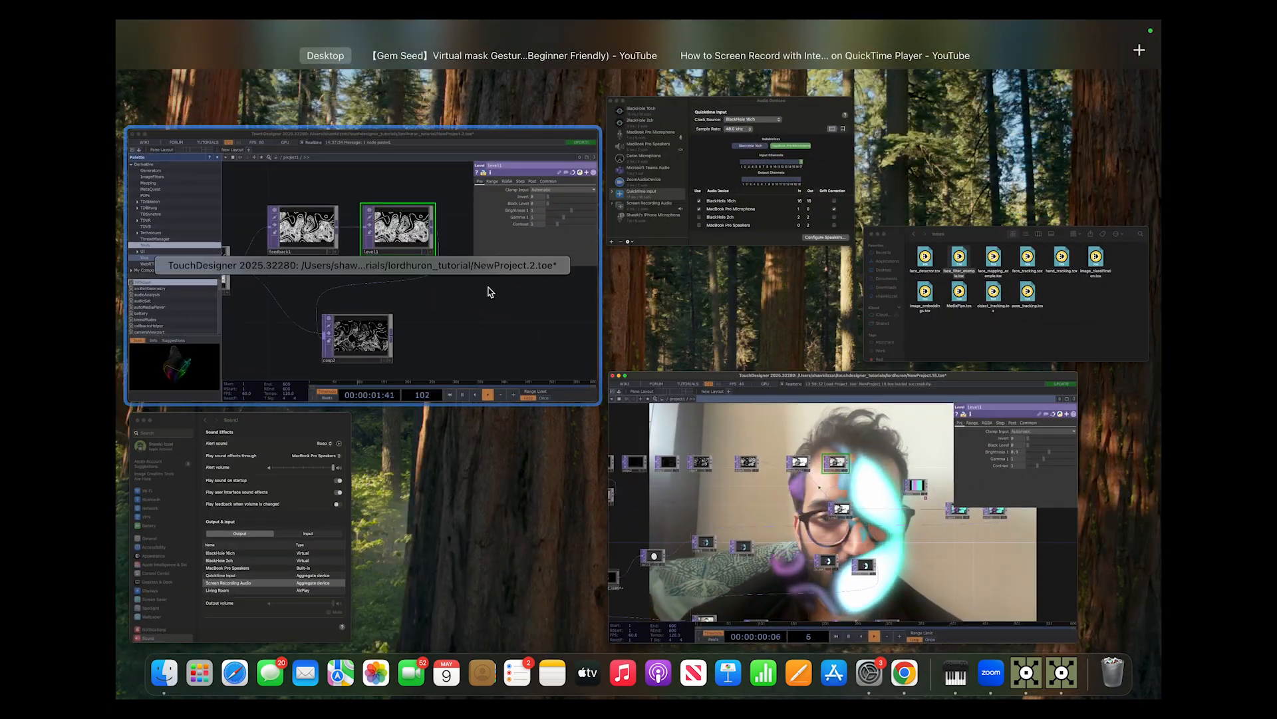
pyautogui.click(810, 234)
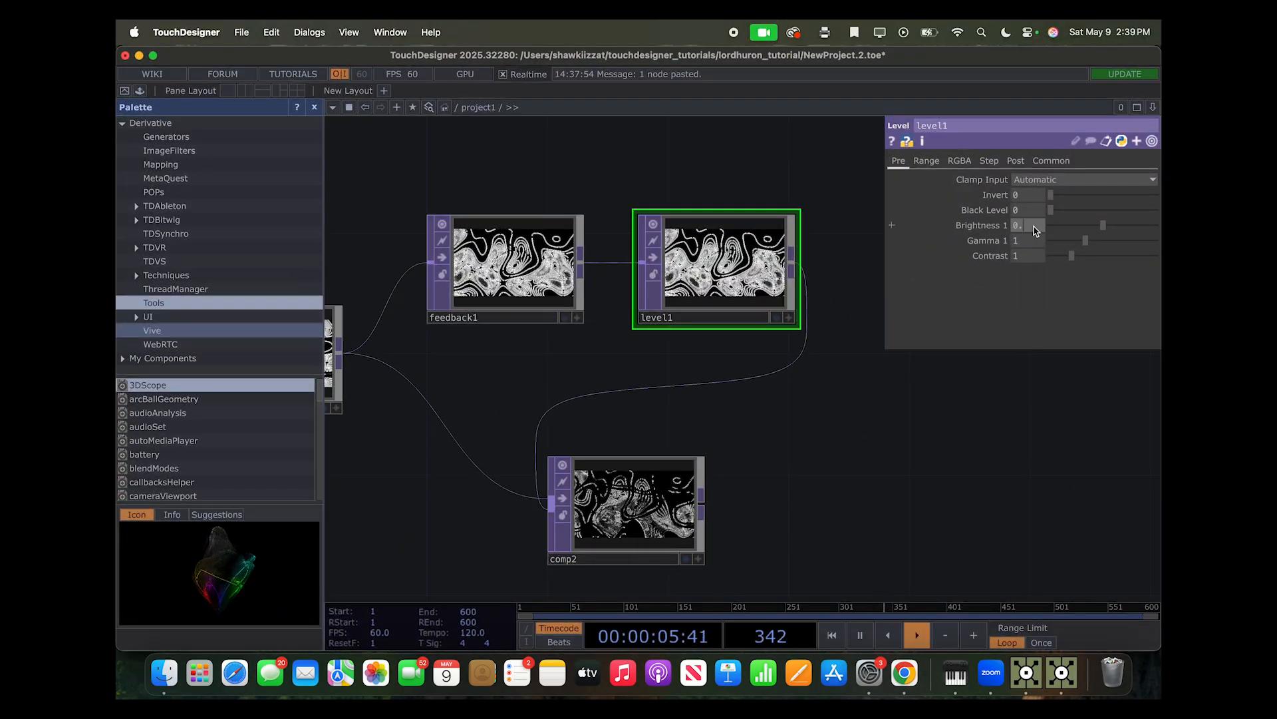
pyautogui.press('Return')
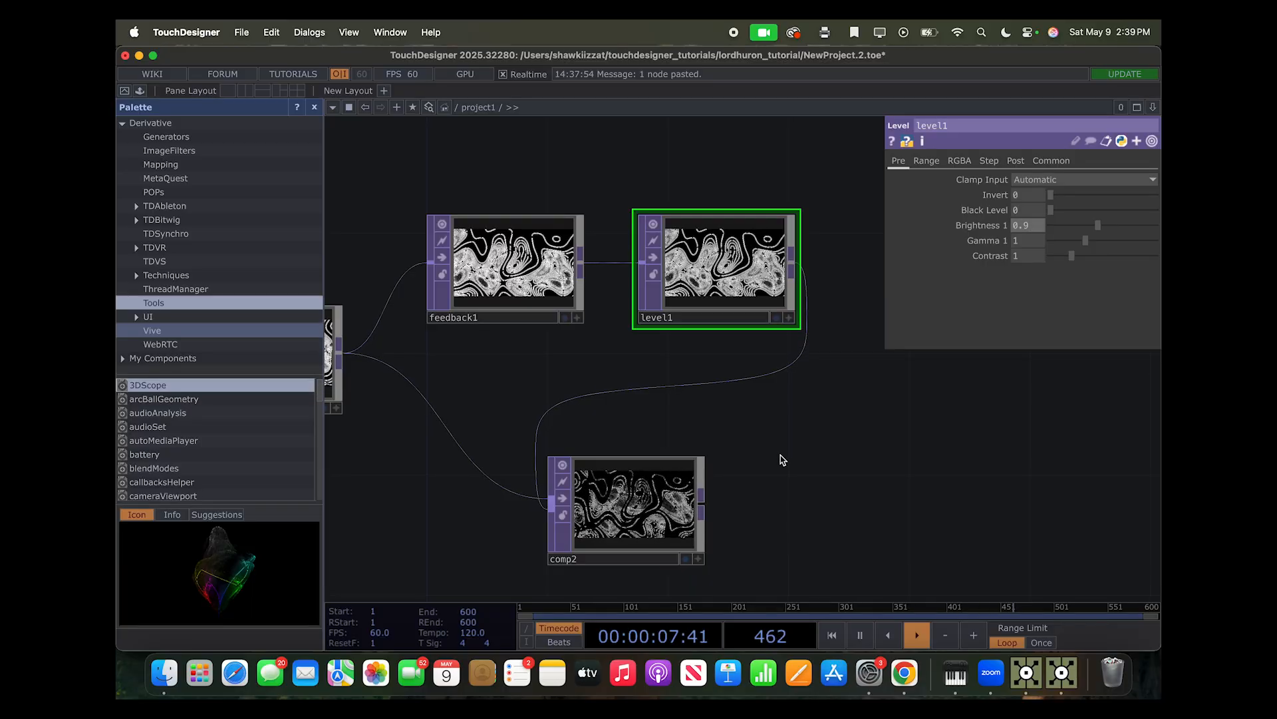
# Briefly preview comp2's output in the network background and turn the preview off again
pyautogui.scroll(-5, 783, 460)
pyautogui.hscroll(-5, 659, 450)
pyautogui.scroll(-5, 685, 483)
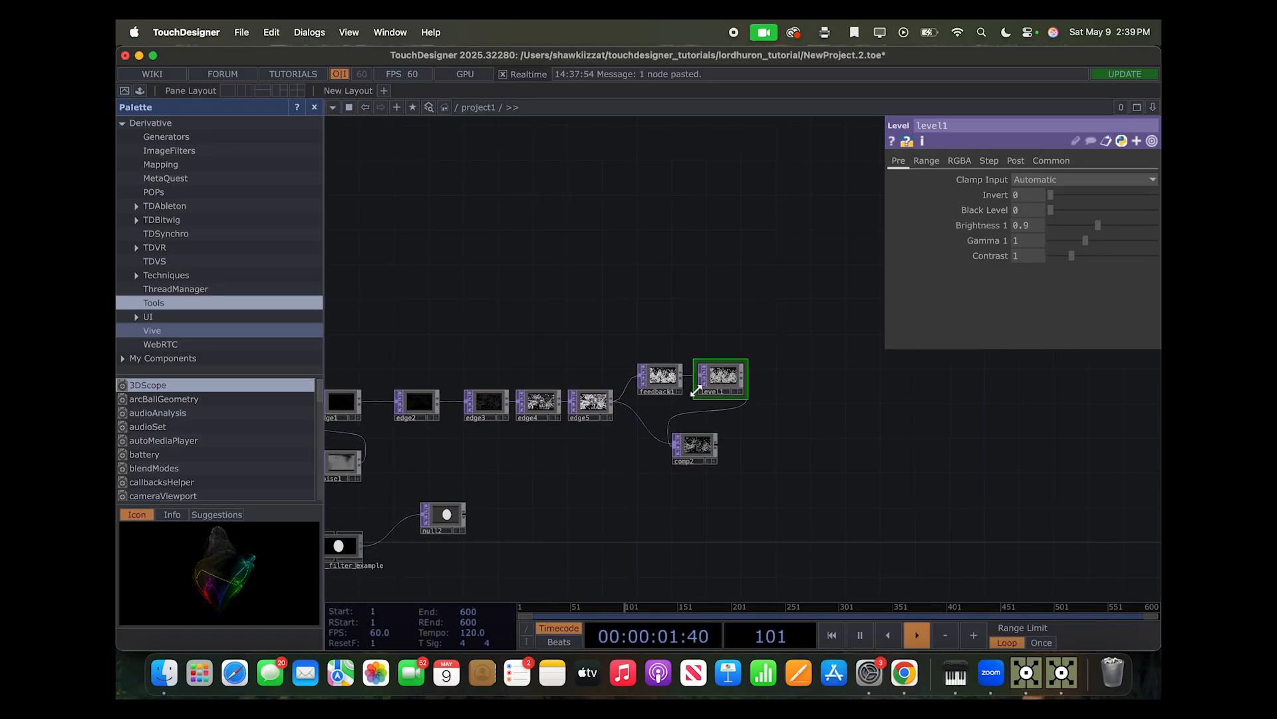
pyautogui.scroll(6, 706, 486)
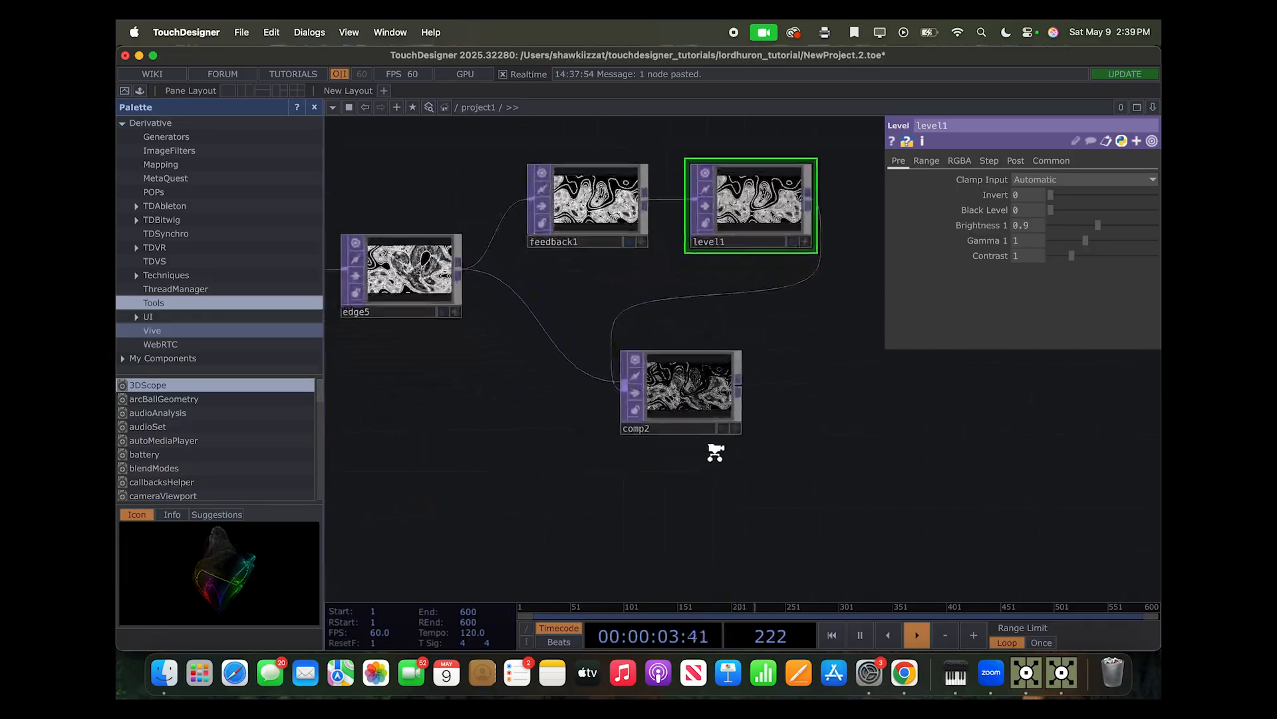
pyautogui.click(727, 424)
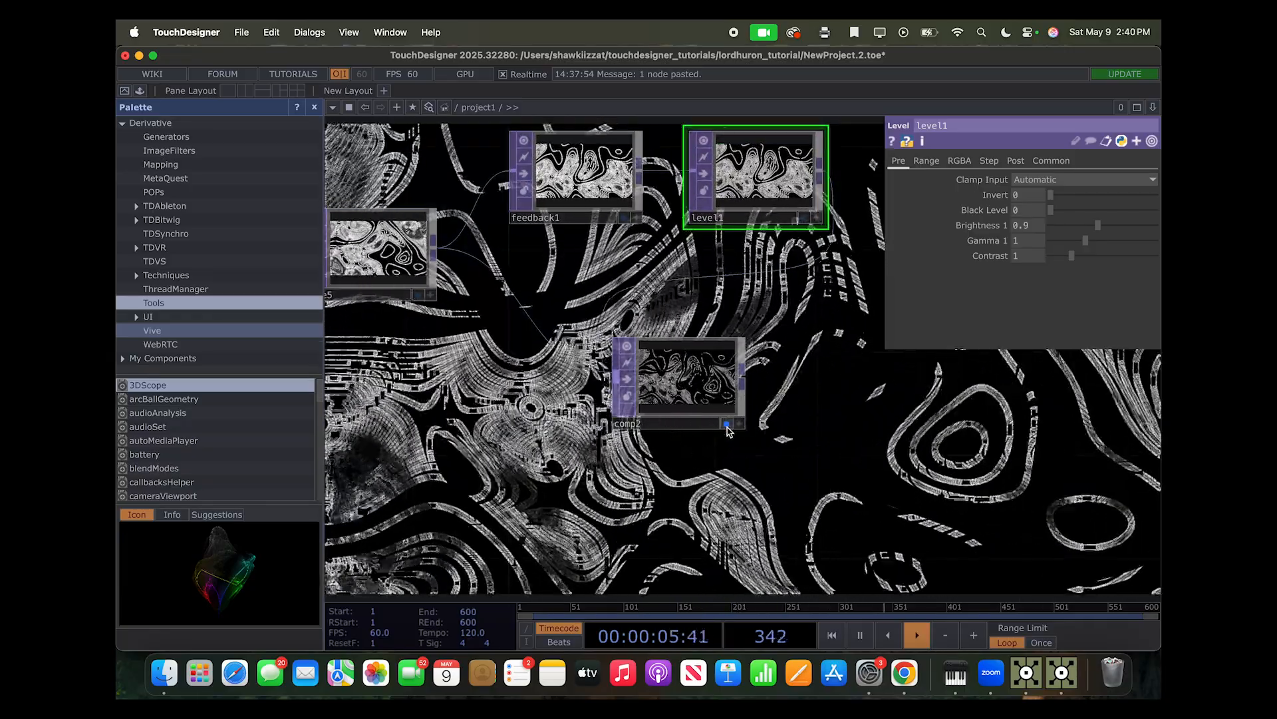
pyautogui.click(727, 423)
pyautogui.hotkey('ctrl', 'Up')
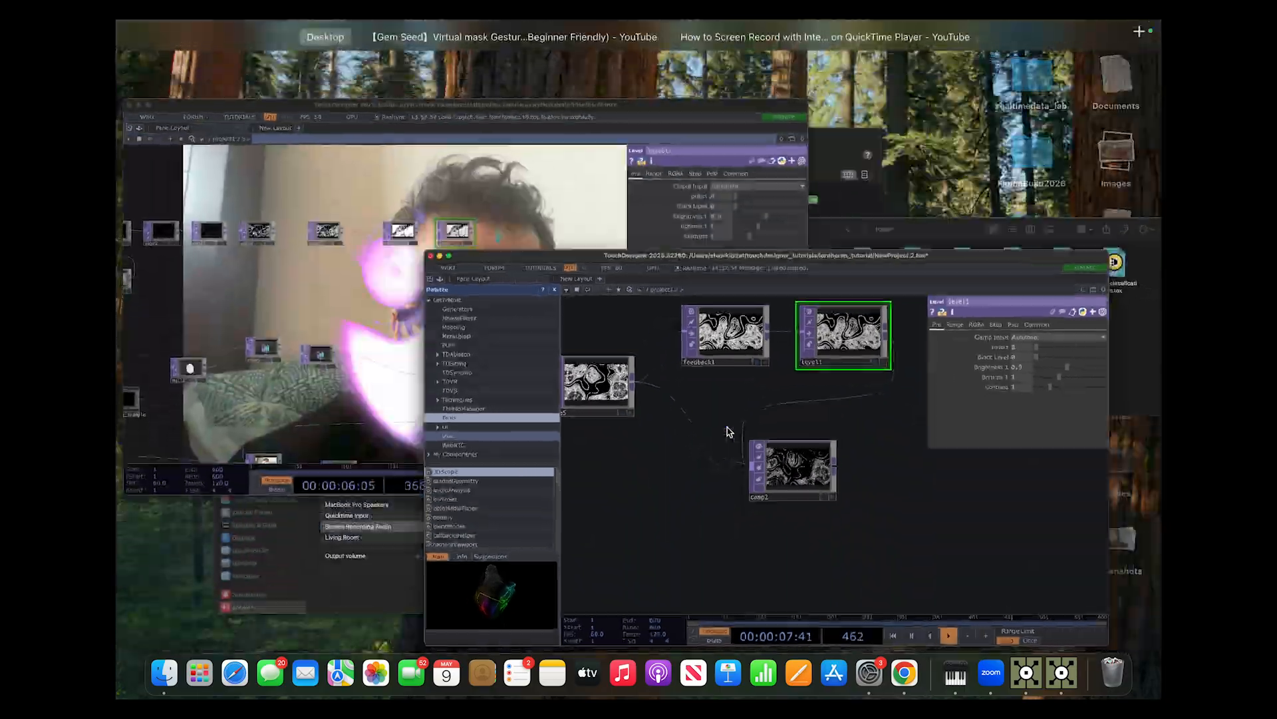
# Compare against NewProject.18.toe, then in NewProject.2.toe set comp2's Operation to Add and preview its output in the network background
pyautogui.click(564, 319)
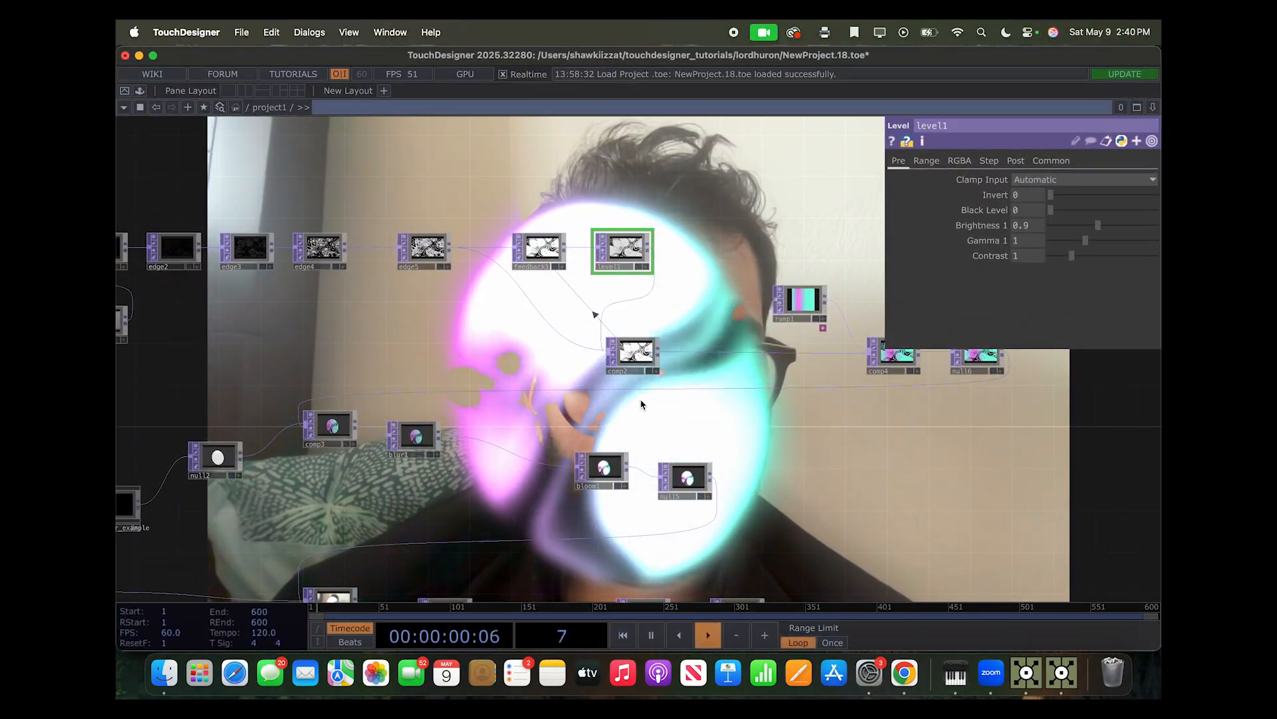
pyautogui.hotkey('ctrl', 'Up')
pyautogui.click(475, 343)
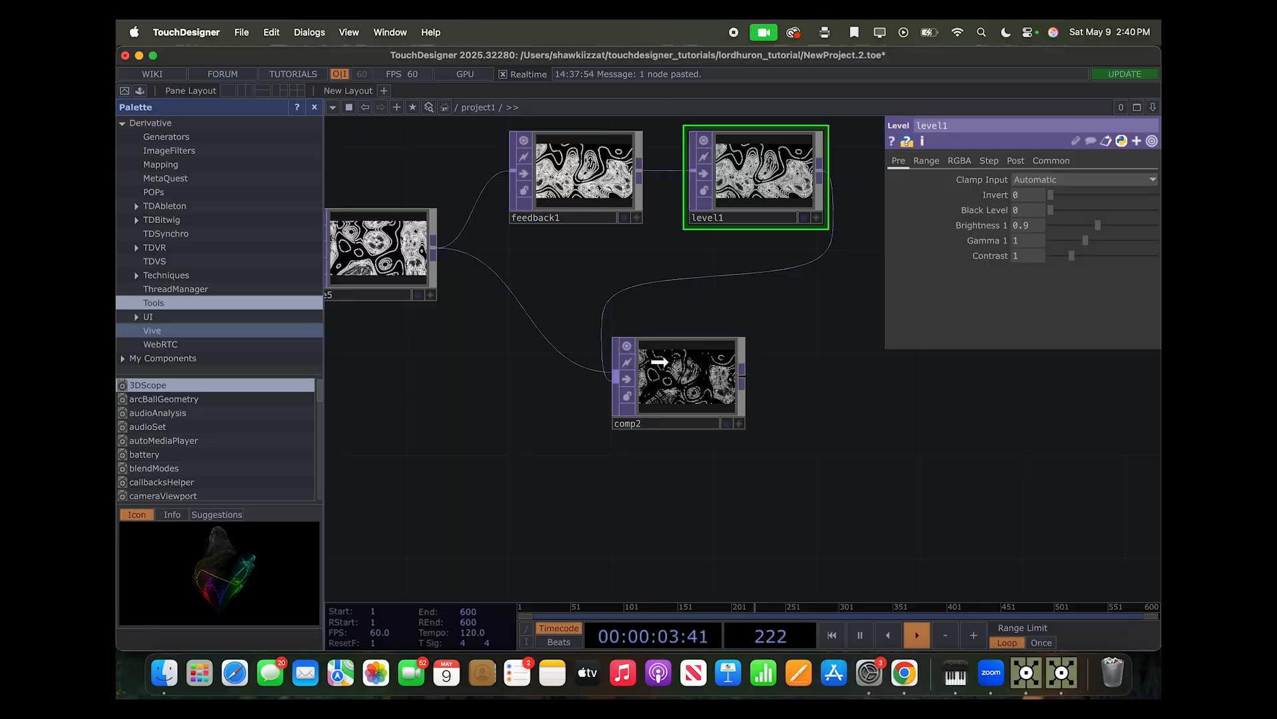
pyautogui.click(588, 206)
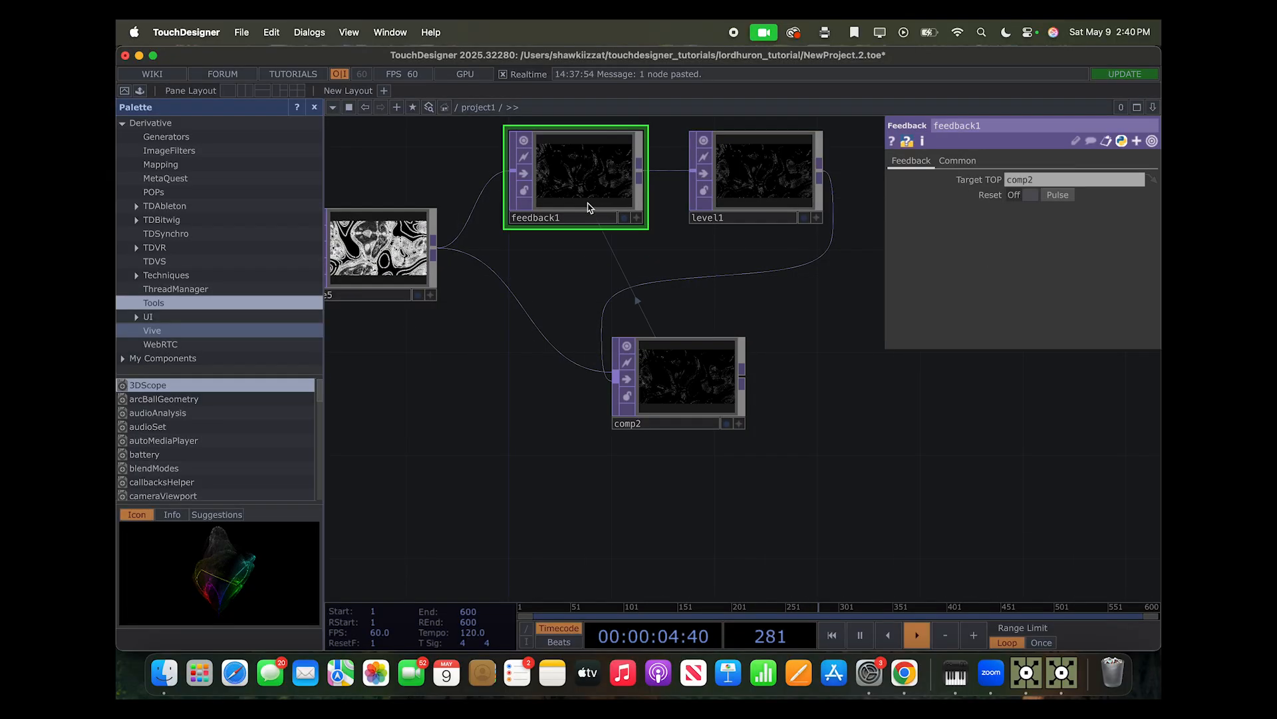
pyautogui.click(694, 368)
pyautogui.click(1027, 241)
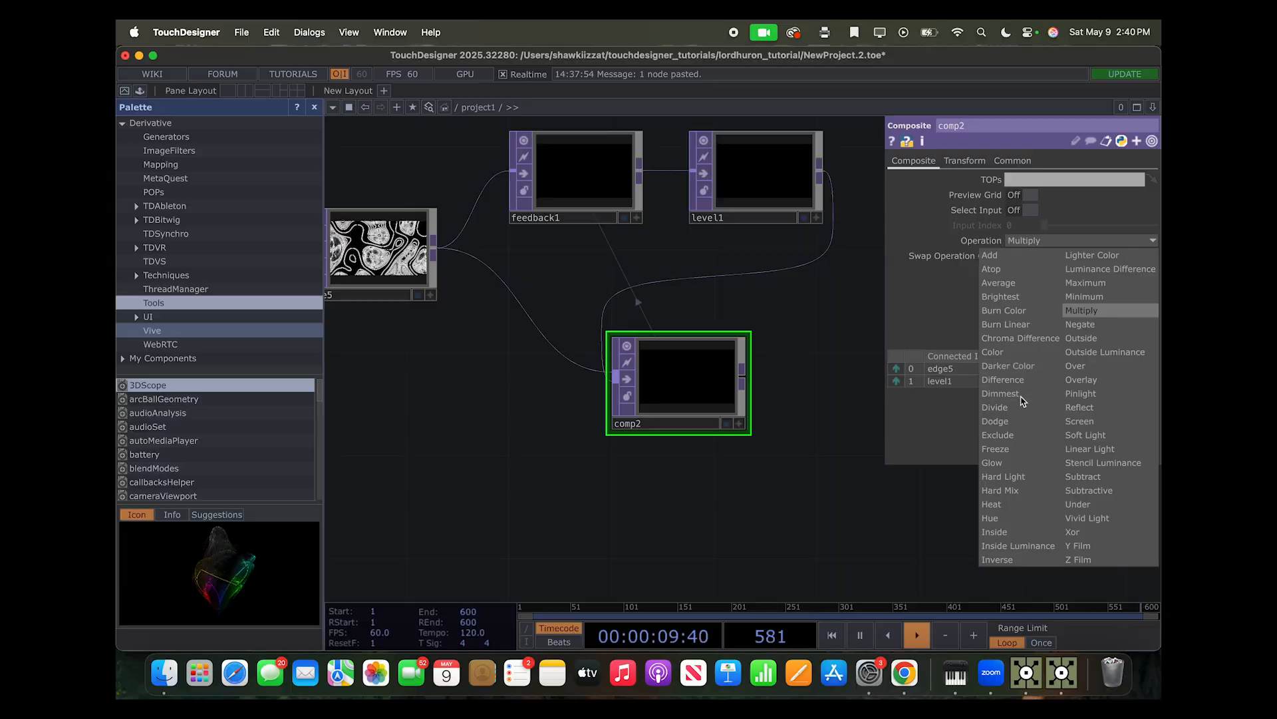
pyautogui.click(998, 256)
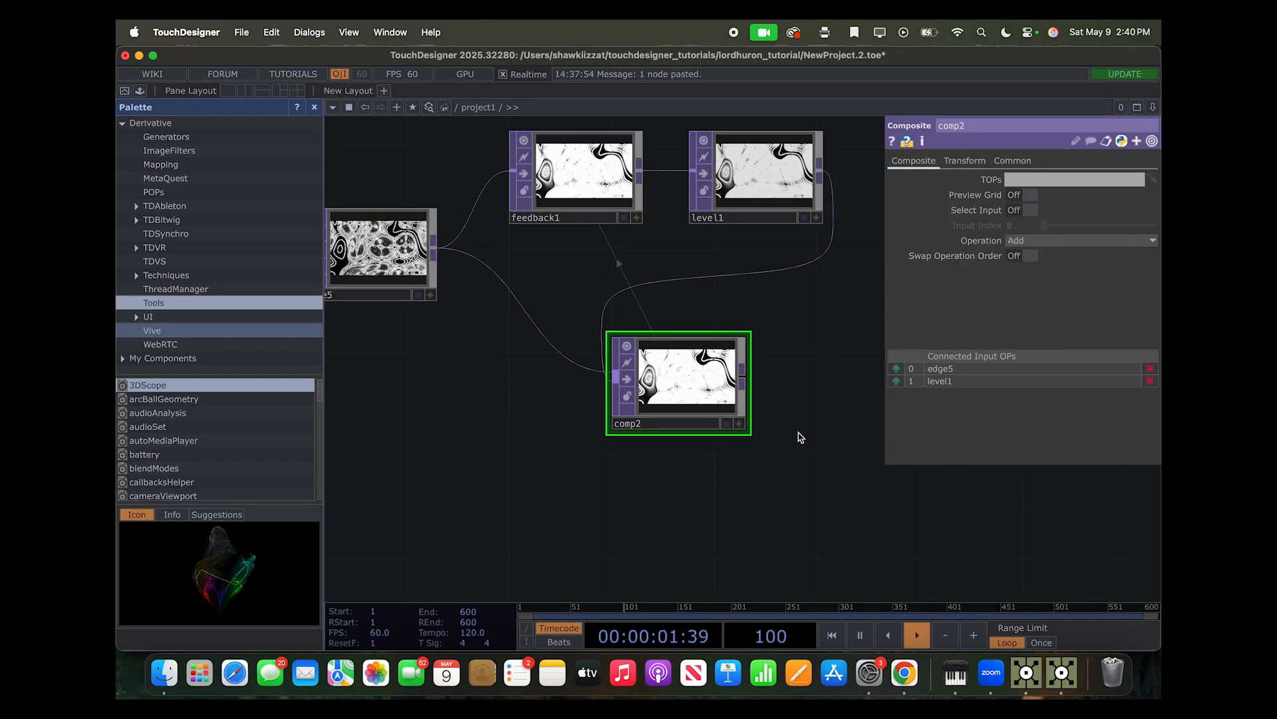
pyautogui.click(728, 424)
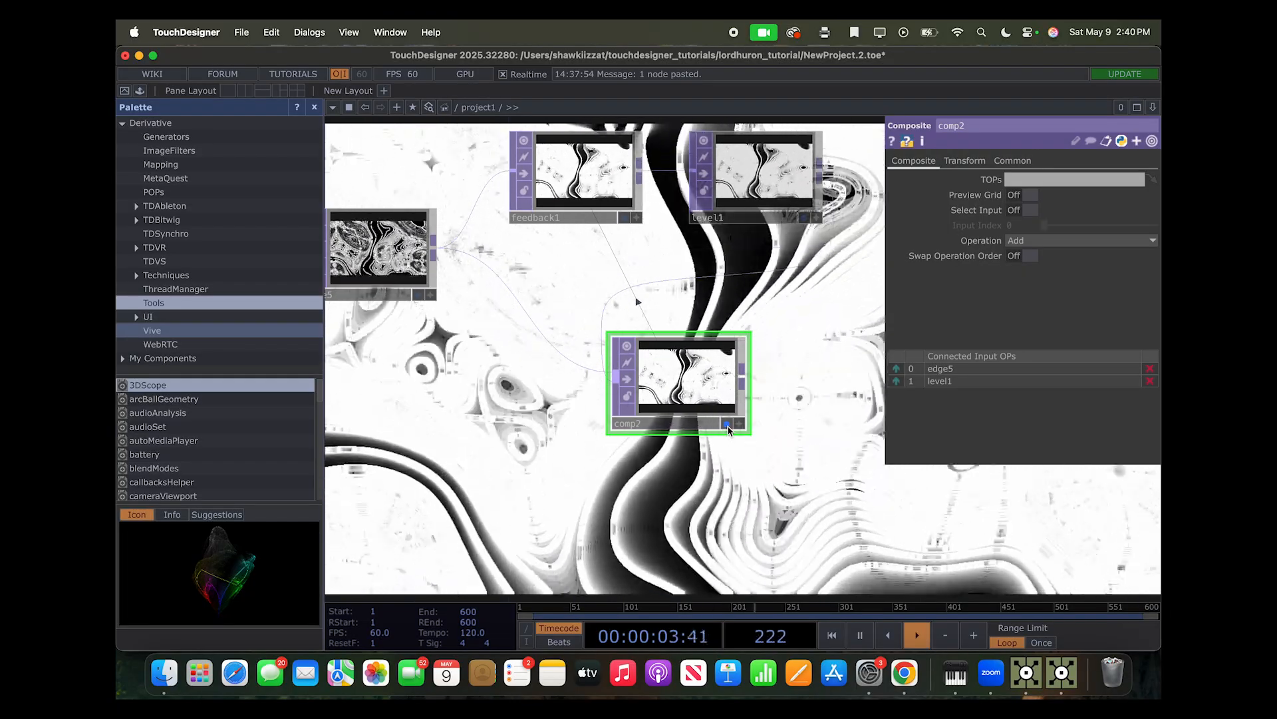
# Check in NewProject.18.toe which ramp and composite nodes follow comp2
pyautogui.hotkey('ctrl', 'Up')
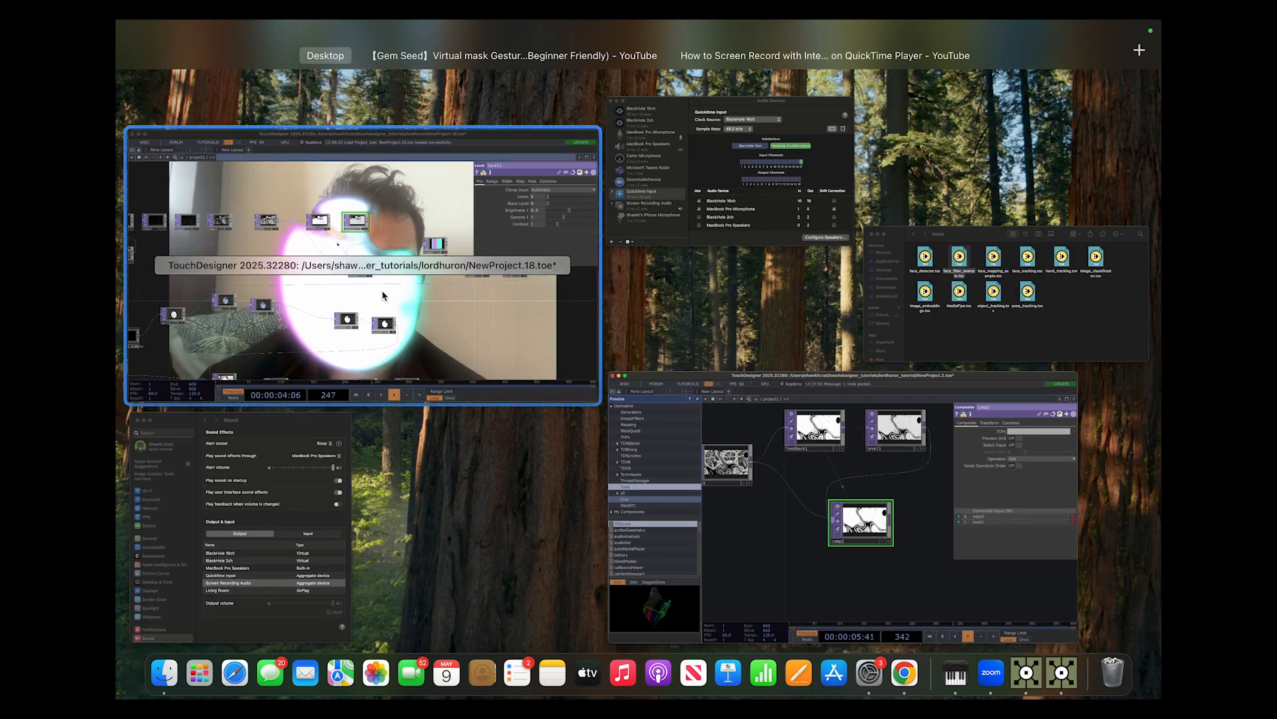
pyautogui.click(567, 371)
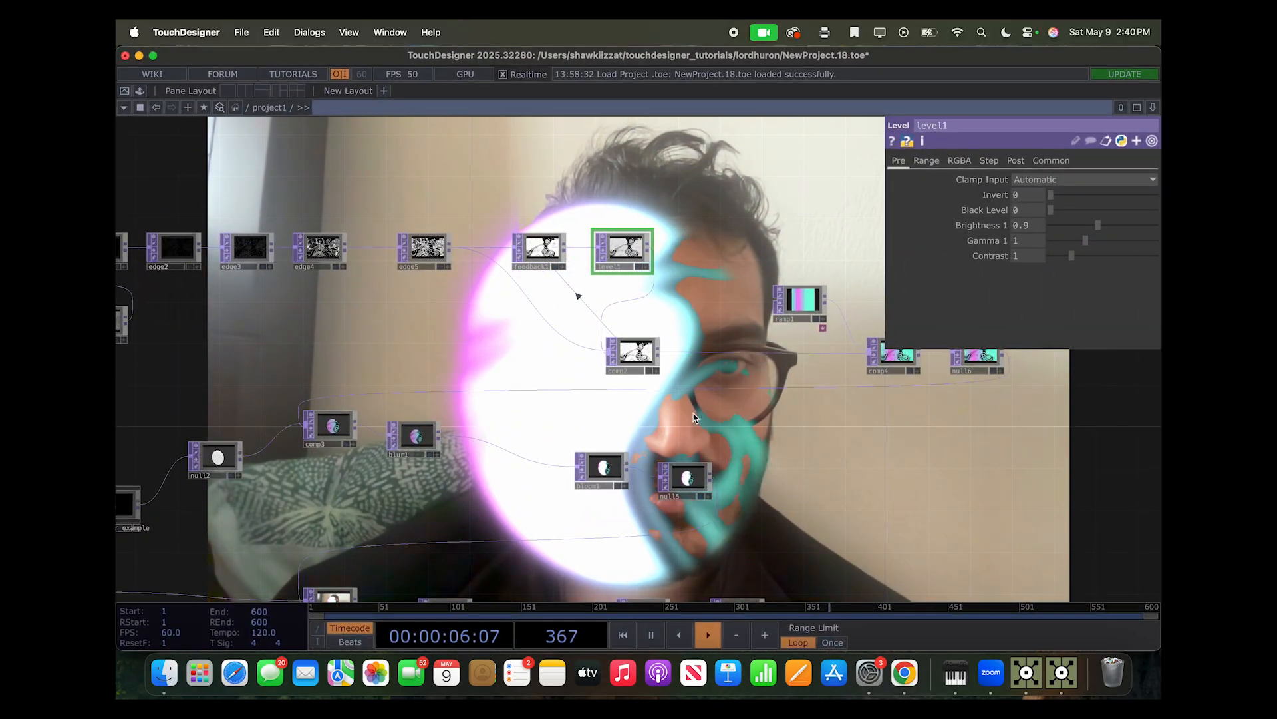
pyautogui.moveTo(719, 407); pyautogui.dragTo(557, 399)
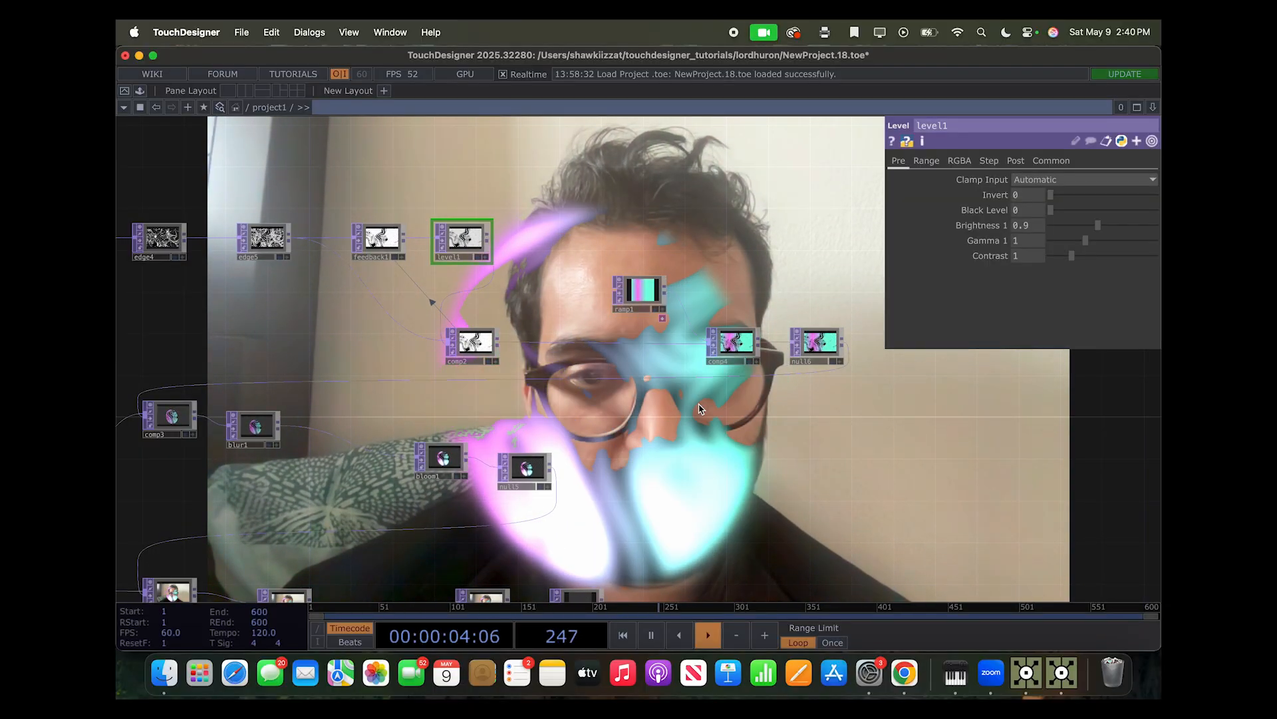
# In NewProject.2.toe, add a Composite TOP fed by comp2 and space the two nodes apart in signal-flow order
pyautogui.hotkey('ctrl', 'Up')
pyautogui.click(516, 320)
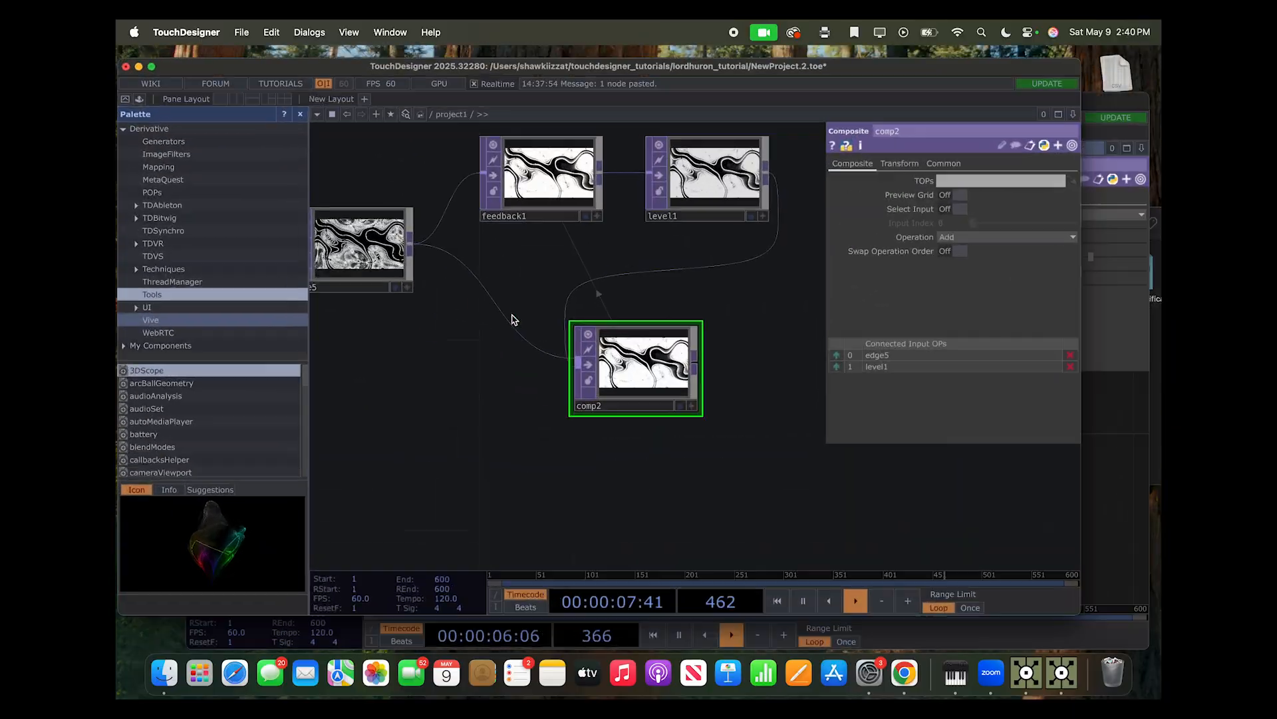
pyautogui.scroll(-5, 673, 464)
pyautogui.moveTo(704, 485); pyautogui.dragTo(566, 467)
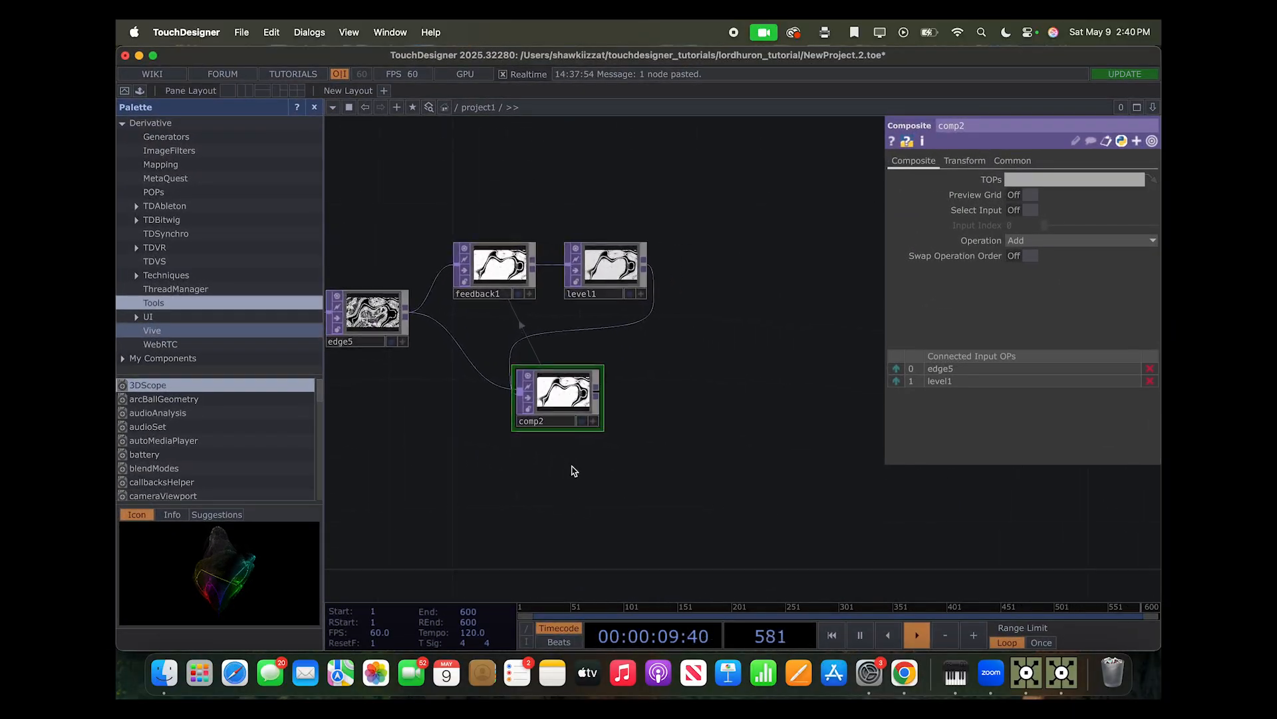
pyautogui.click(655, 394)
pyautogui.write('comp')
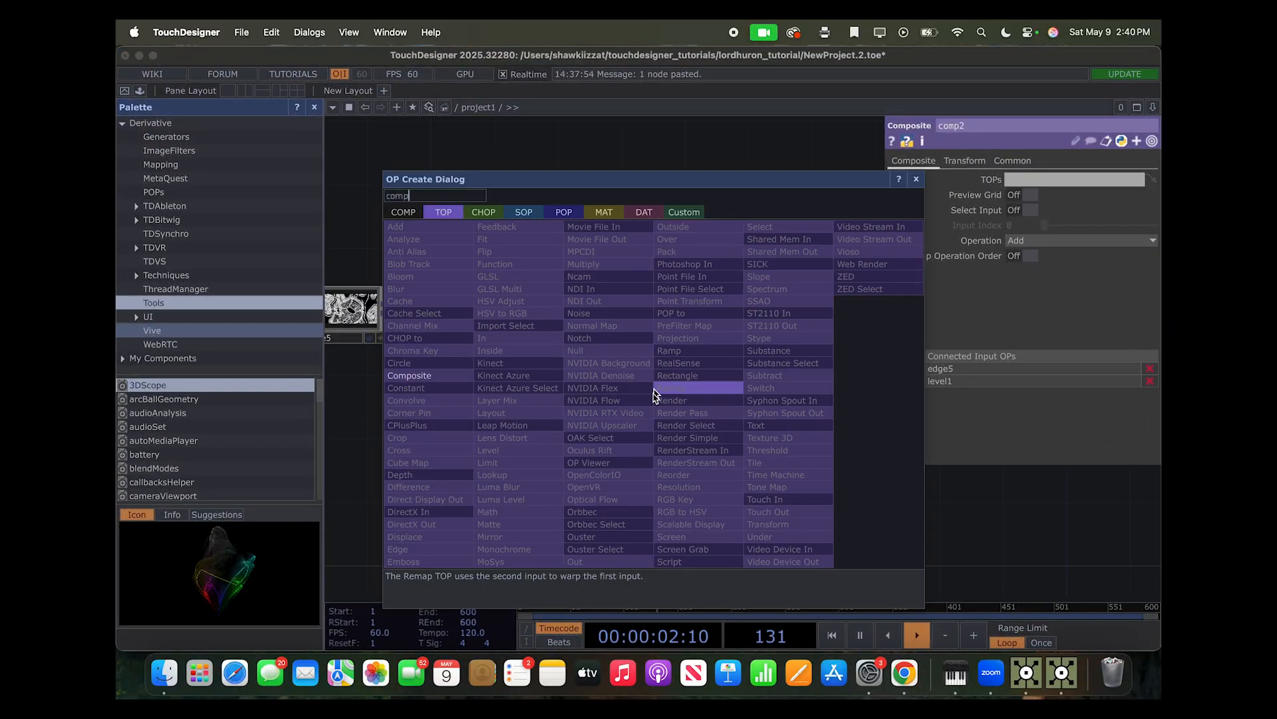
pyautogui.click(420, 375)
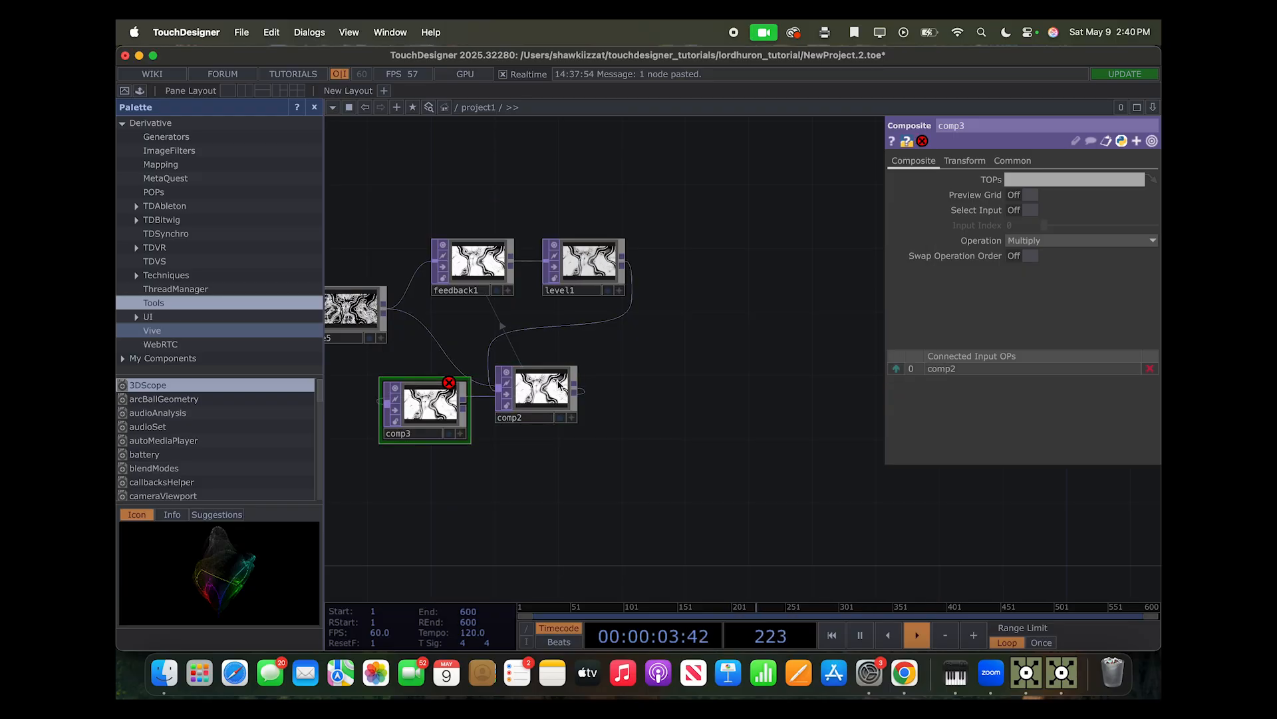
pyautogui.moveTo(720, 426); pyautogui.dragTo(753, 410)
pyautogui.moveTo(511, 421); pyautogui.dragTo(543, 421)
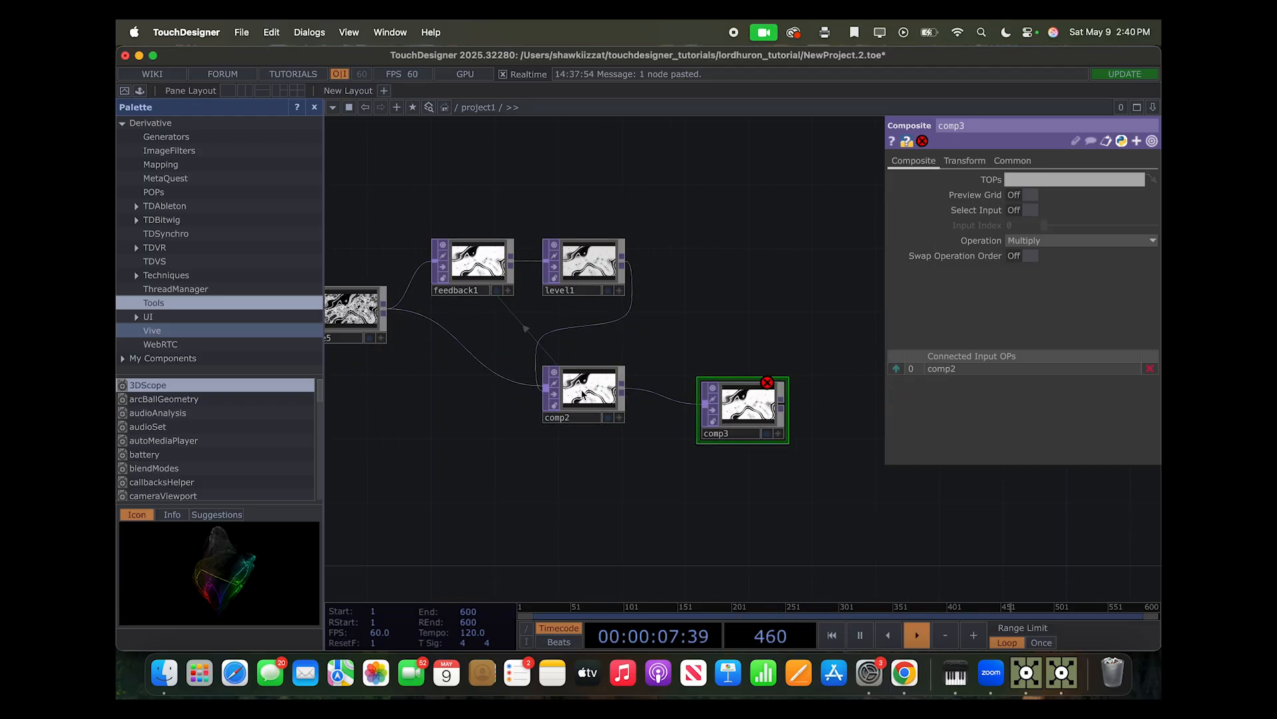
# Add a Ramp TOP and place it above comp3
pyautogui.click(584, 395)
pyautogui.click(740, 394)
pyautogui.press('Tab')
pyautogui.write('r')
pyautogui.click(732, 251)
pyautogui.click(739, 232)
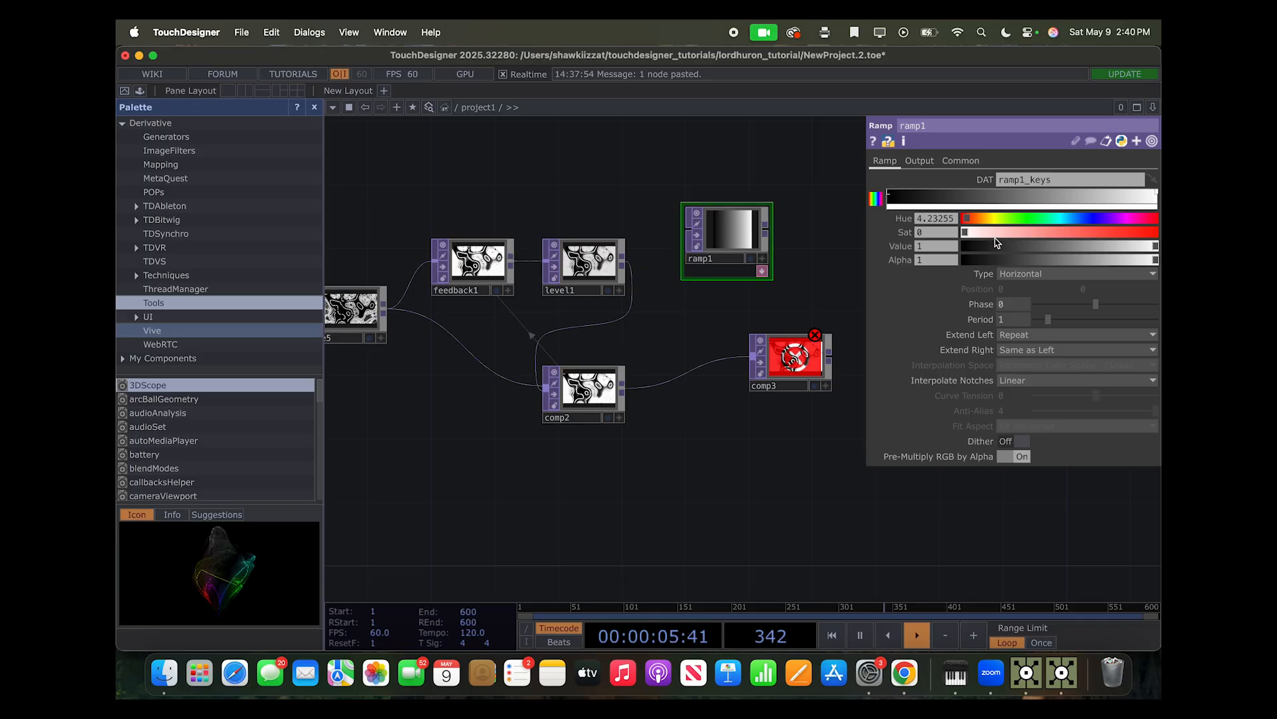
# Colour the ramp's end key pink with hue 322 and saturation 0.924, and add a bright green key near the middle
pyautogui.moveTo(1009, 224); pyautogui.dragTo(1144, 236)
pyautogui.click(1137, 220)
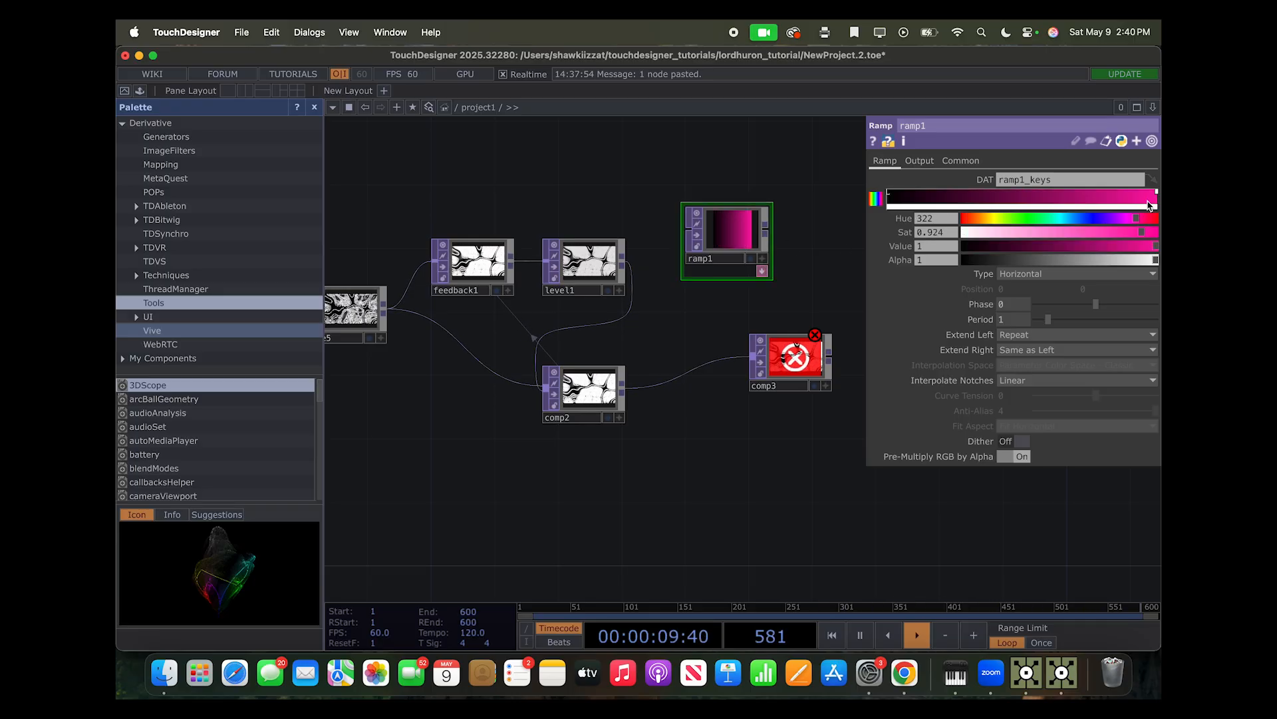
pyautogui.click(997, 195)
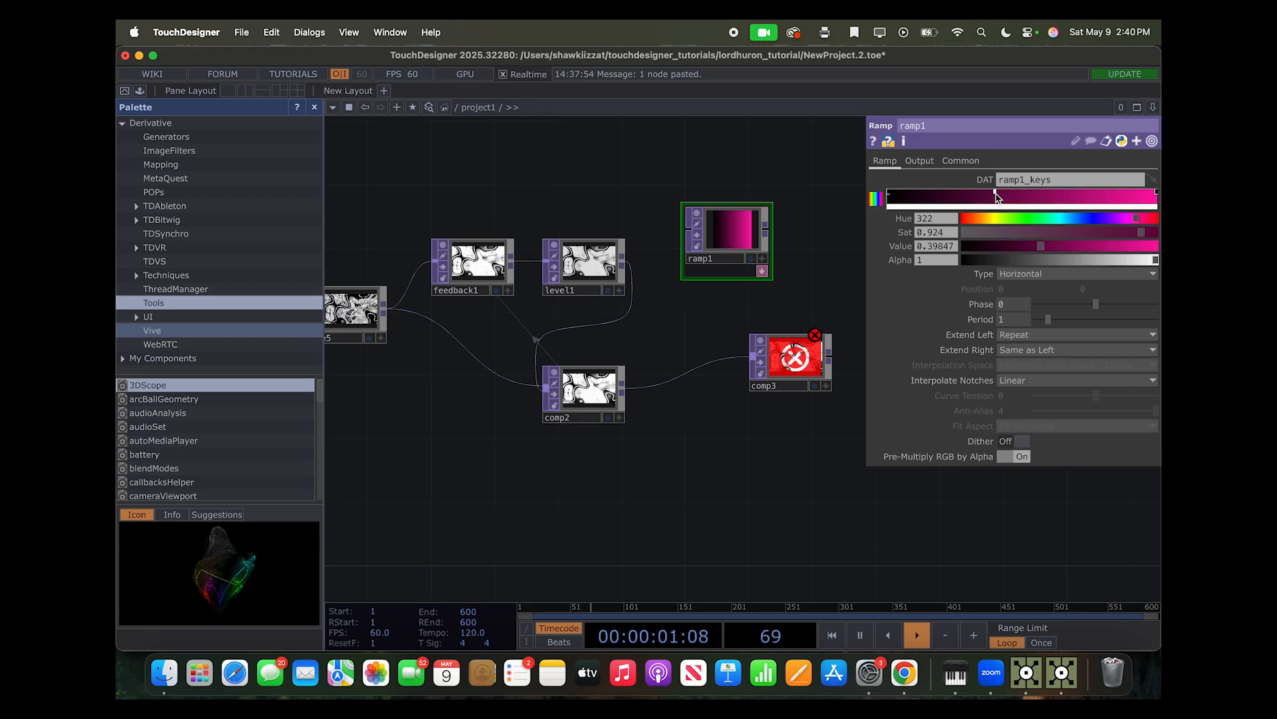
pyautogui.click(1043, 219)
pyautogui.moveTo(1072, 246); pyautogui.dragTo(1147, 248)
# Place a near-black key with Value 0.018 between the ramp's start and its green key
pyautogui.moveTo(892, 197); pyautogui.dragTo(923, 202)
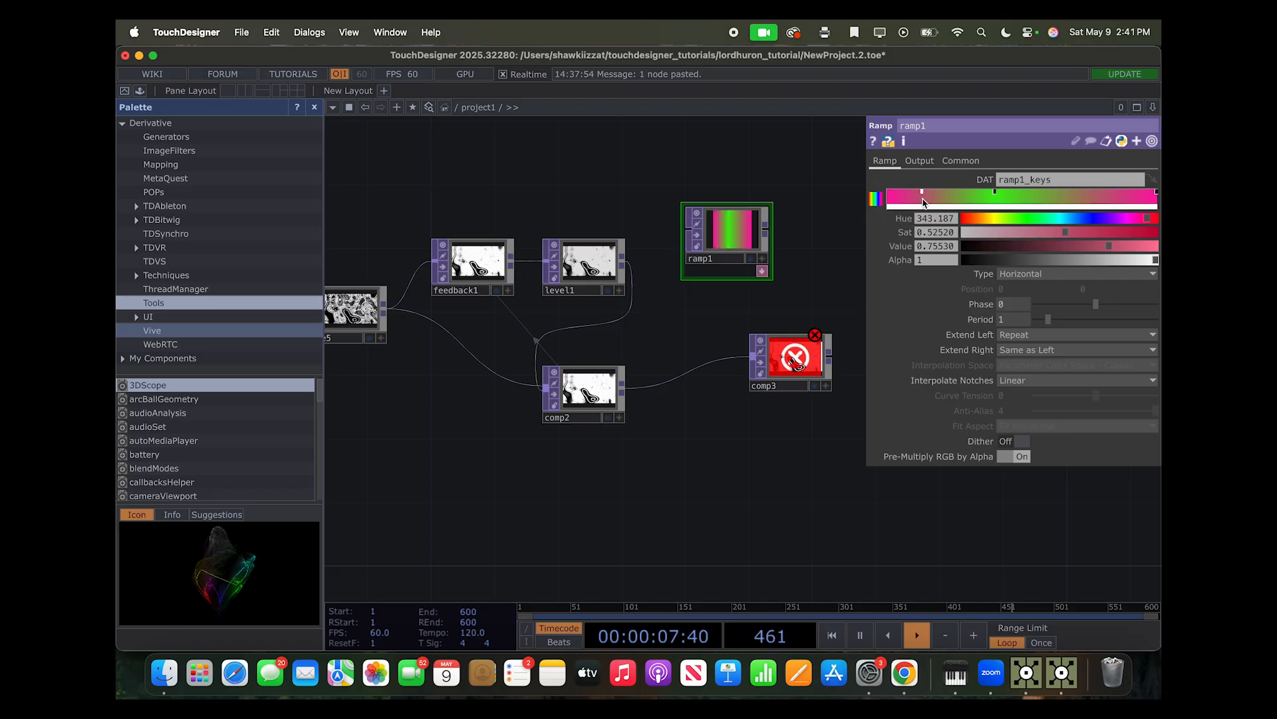
pyautogui.moveTo(1026, 250); pyautogui.dragTo(975, 248)
pyautogui.moveTo(921, 193); pyautogui.dragTo(946, 194)
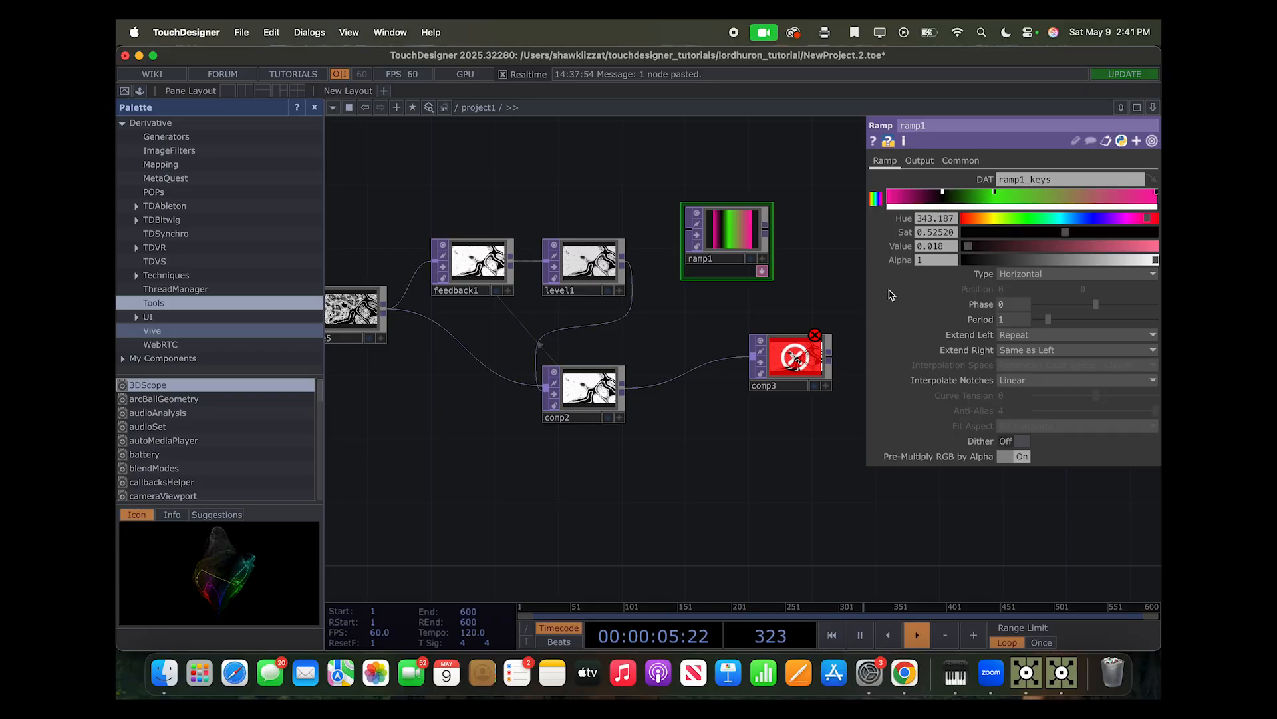
# Set ramp1's Phase and Period both to 0.23 and wire its output into comp3 as the second input beside comp2
pyautogui.moveTo(736, 239); pyautogui.dragTo(721, 206)
pyautogui.moveTo(796, 255); pyautogui.dragTo(718, 208)
pyautogui.scroll(-2, 719, 207)
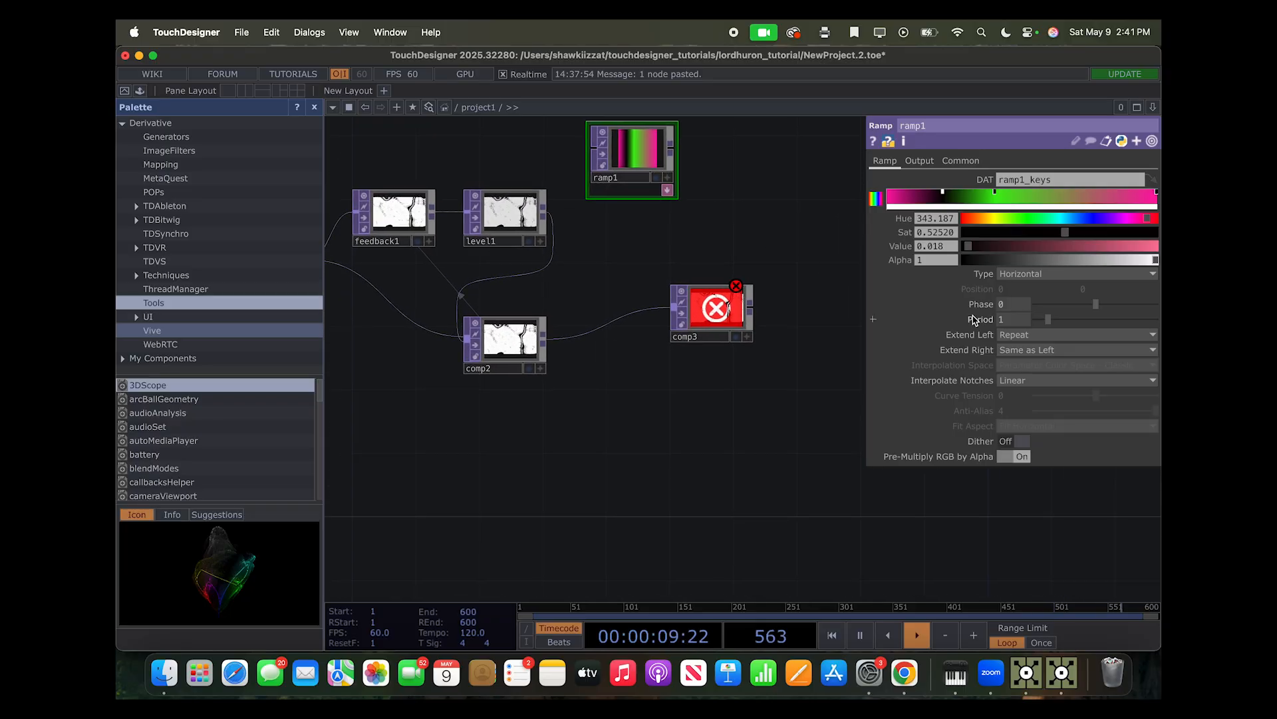
pyautogui.click(1050, 322)
pyautogui.moveTo(801, 225); pyautogui.dragTo(797, 278)
pyautogui.moveTo(1074, 308)
pyautogui.mouseDown()
pyautogui.moveTo(1025, 311)
pyautogui.moveTo(1104, 314)
pyautogui.moveTo(1061, 327)
pyautogui.mouseUp()
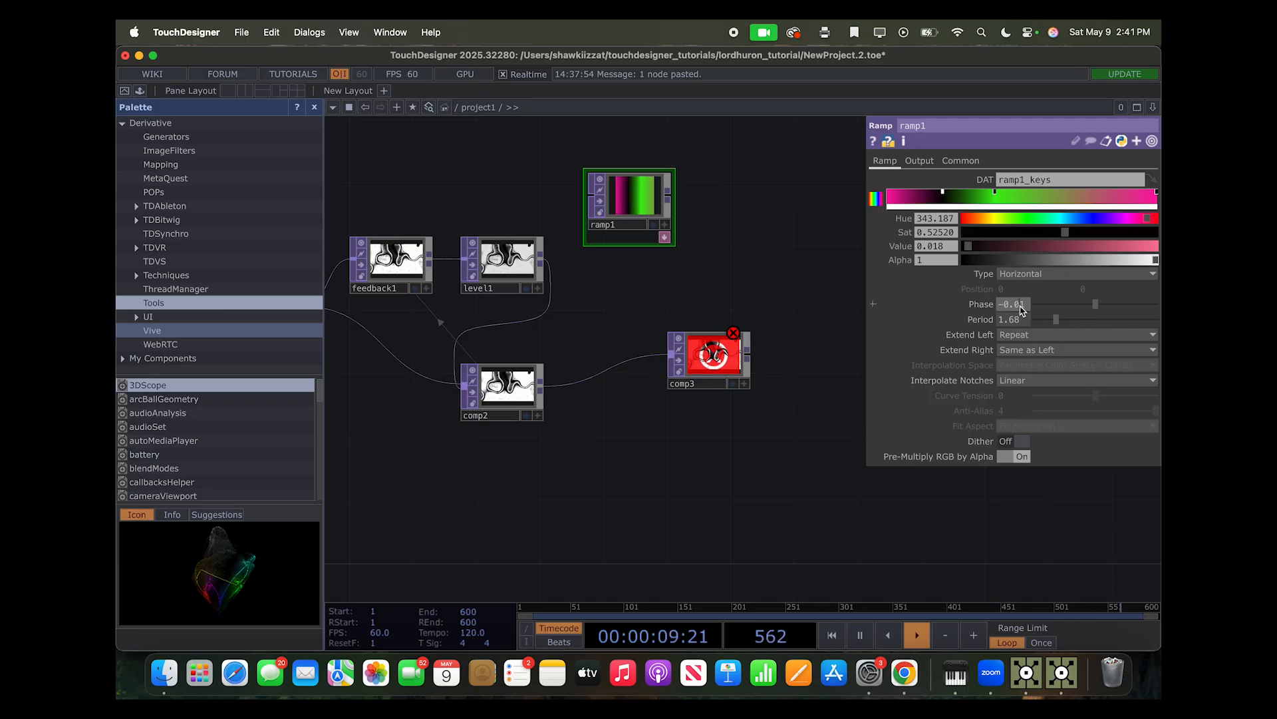
pyautogui.moveTo(1030, 310)
pyautogui.mouseDown()
pyautogui.moveTo(1128, 309)
pyautogui.moveTo(1041, 324)
pyautogui.mouseUp()
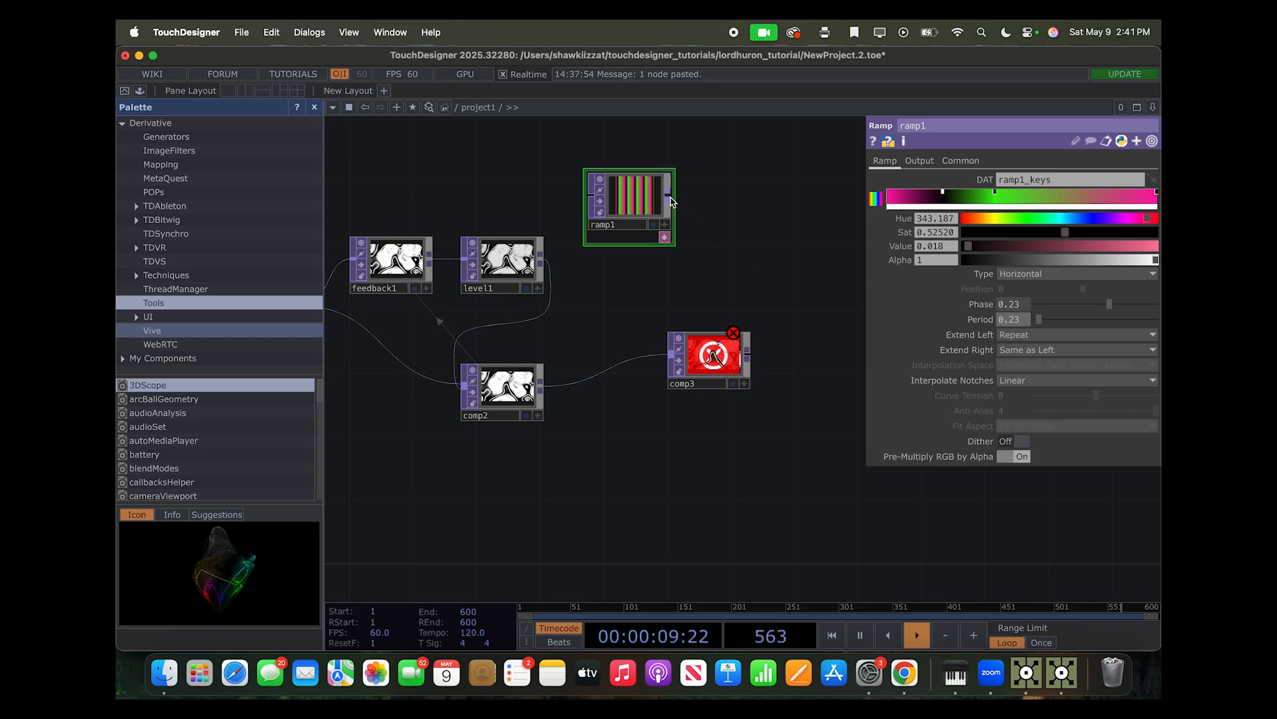
pyautogui.moveTo(669, 200); pyautogui.dragTo(657, 287)
pyautogui.moveTo(662, 366); pyautogui.dragTo(660, 366)
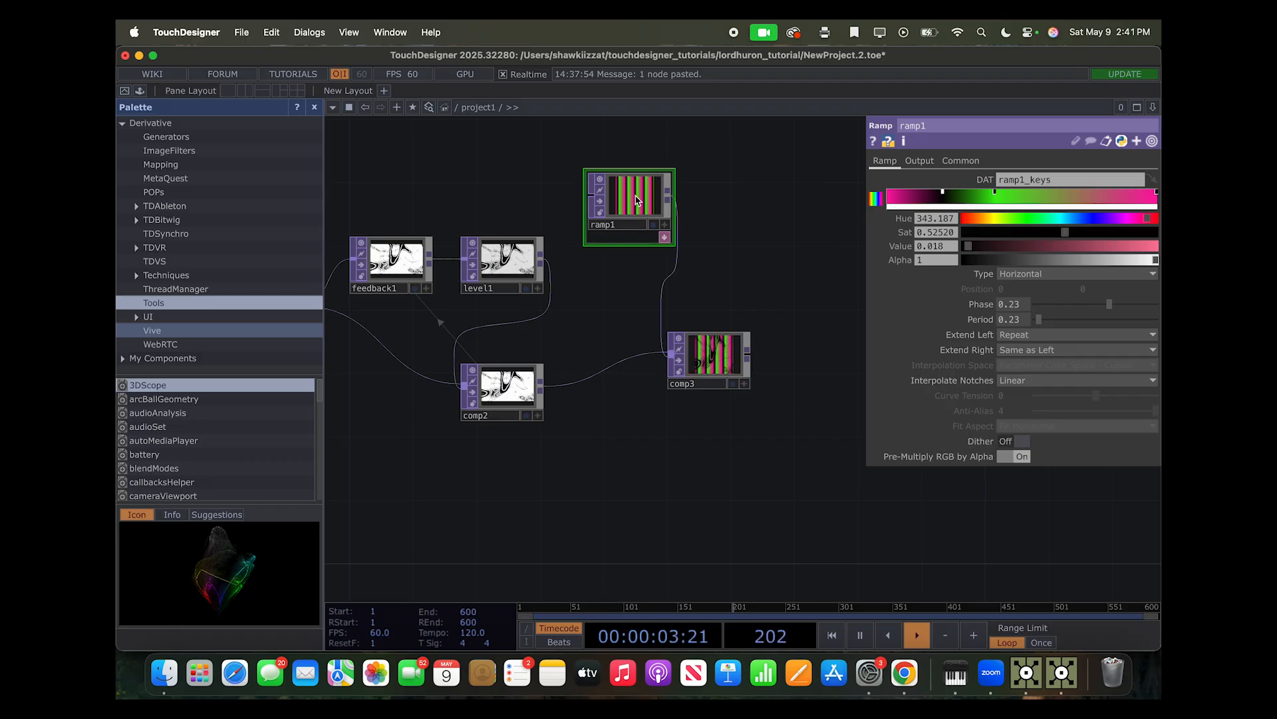
# Set ramp1's Output Resolution to Parent Panel Size
pyautogui.click(960, 161)
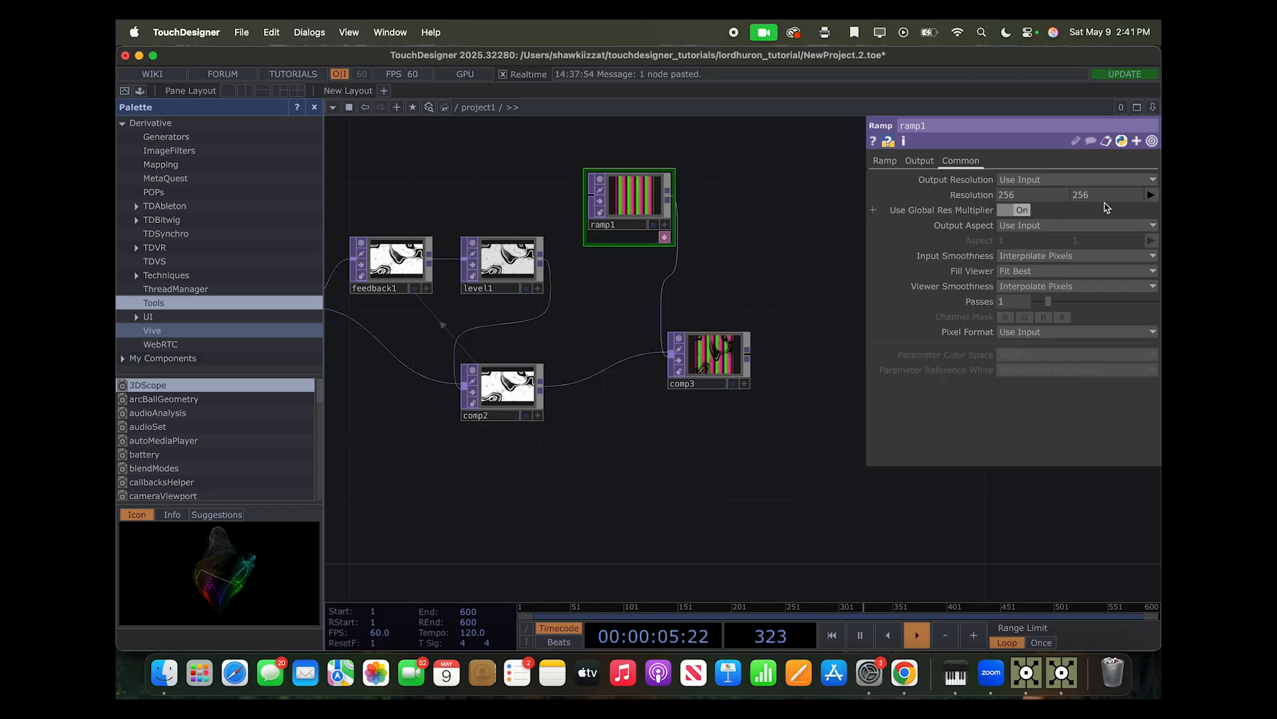
pyautogui.click(1151, 195)
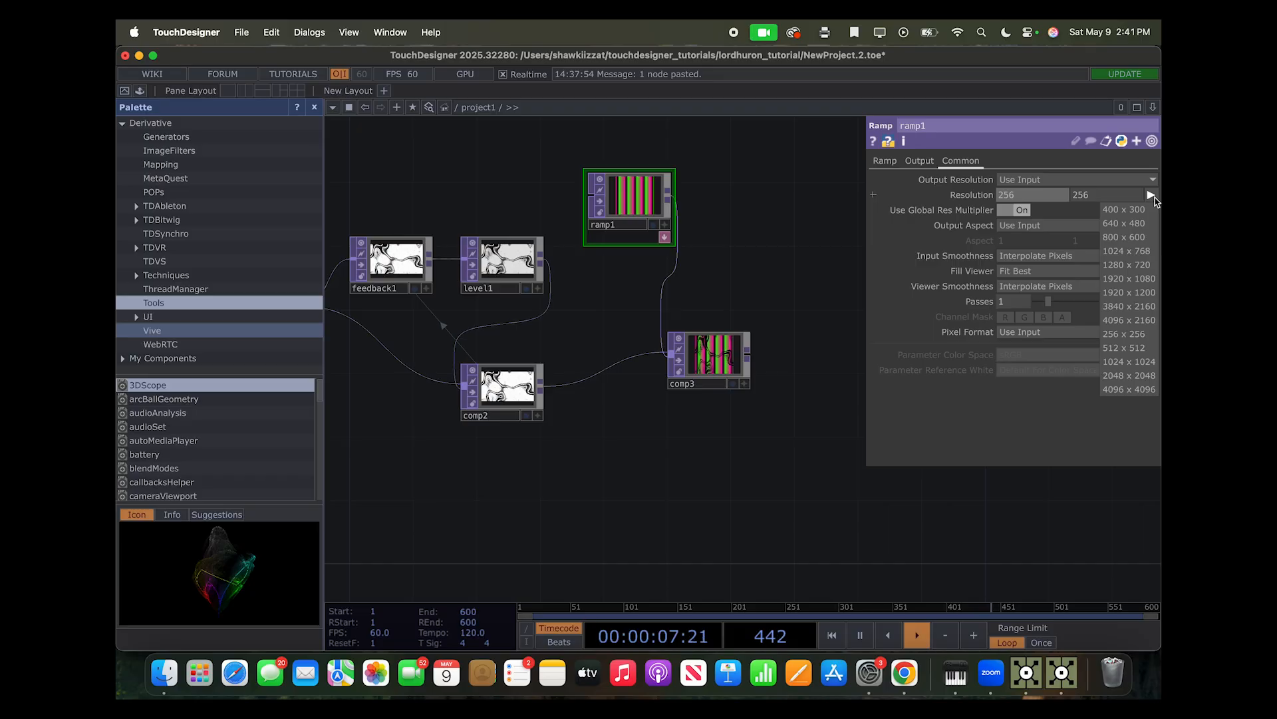
pyautogui.click(941, 432)
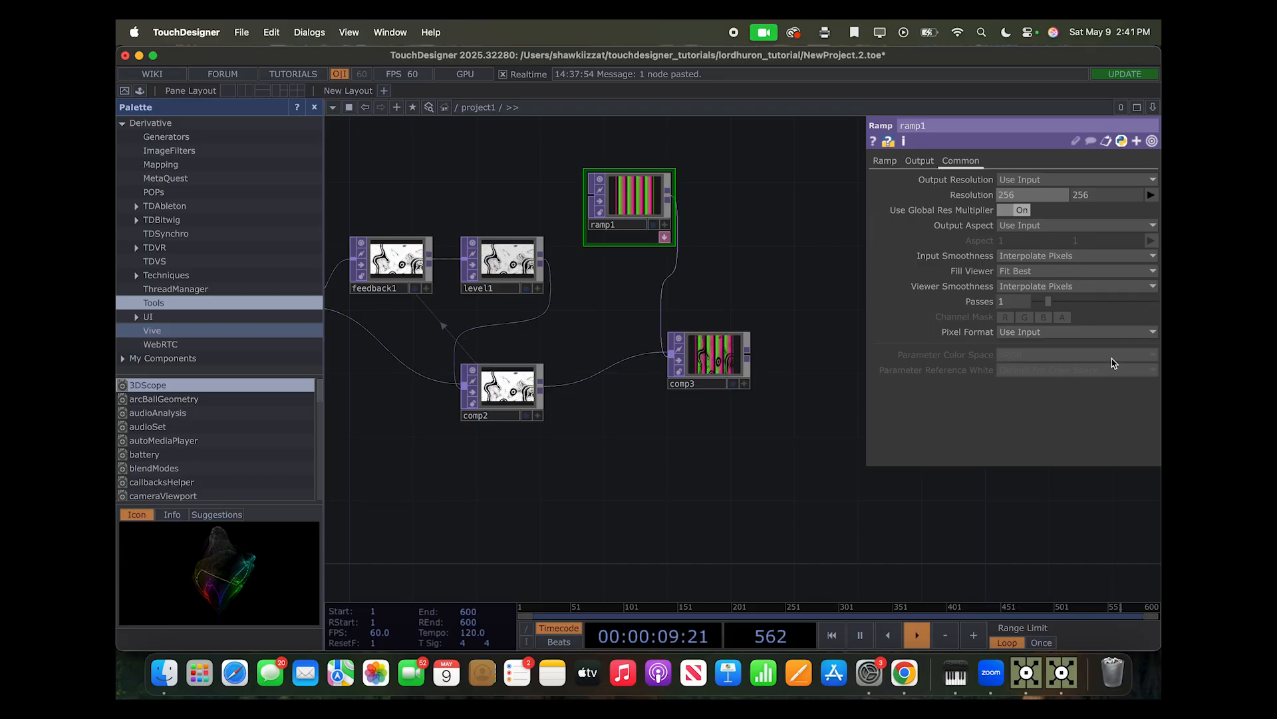
pyautogui.click(1115, 333)
pyautogui.click(991, 438)
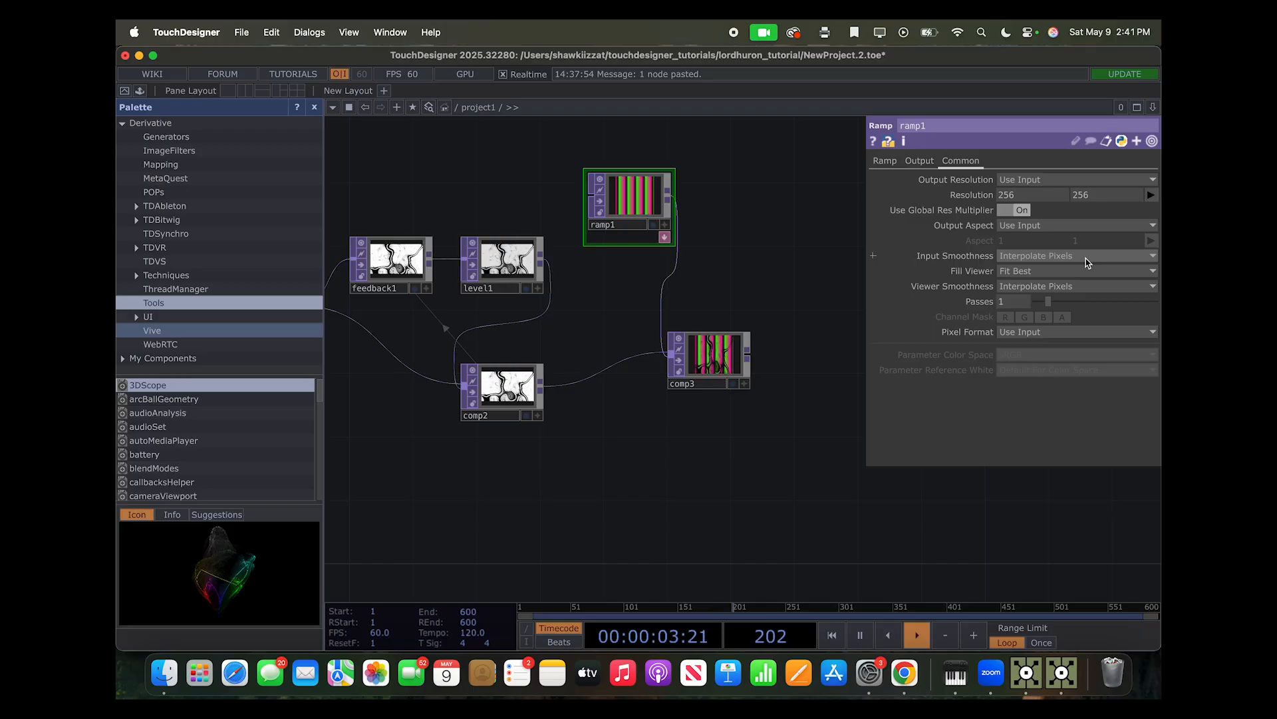
pyautogui.click(1063, 226)
pyautogui.click(1071, 228)
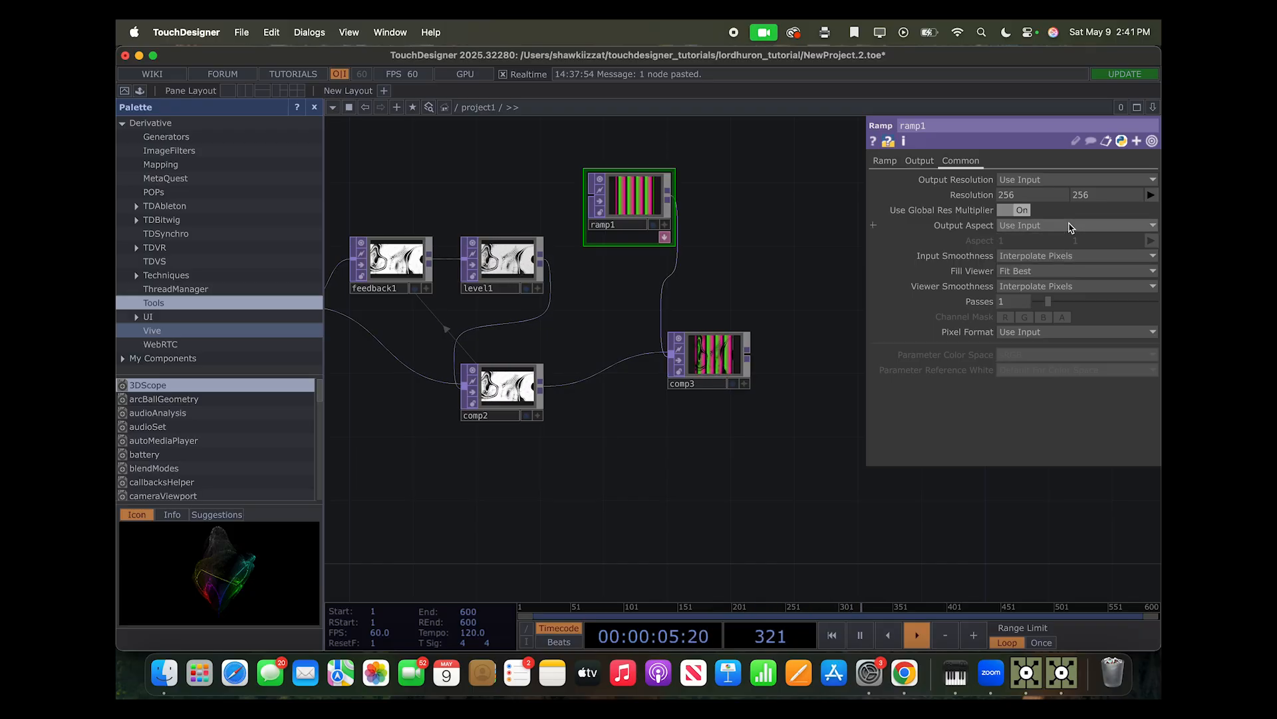
pyautogui.click(1151, 194)
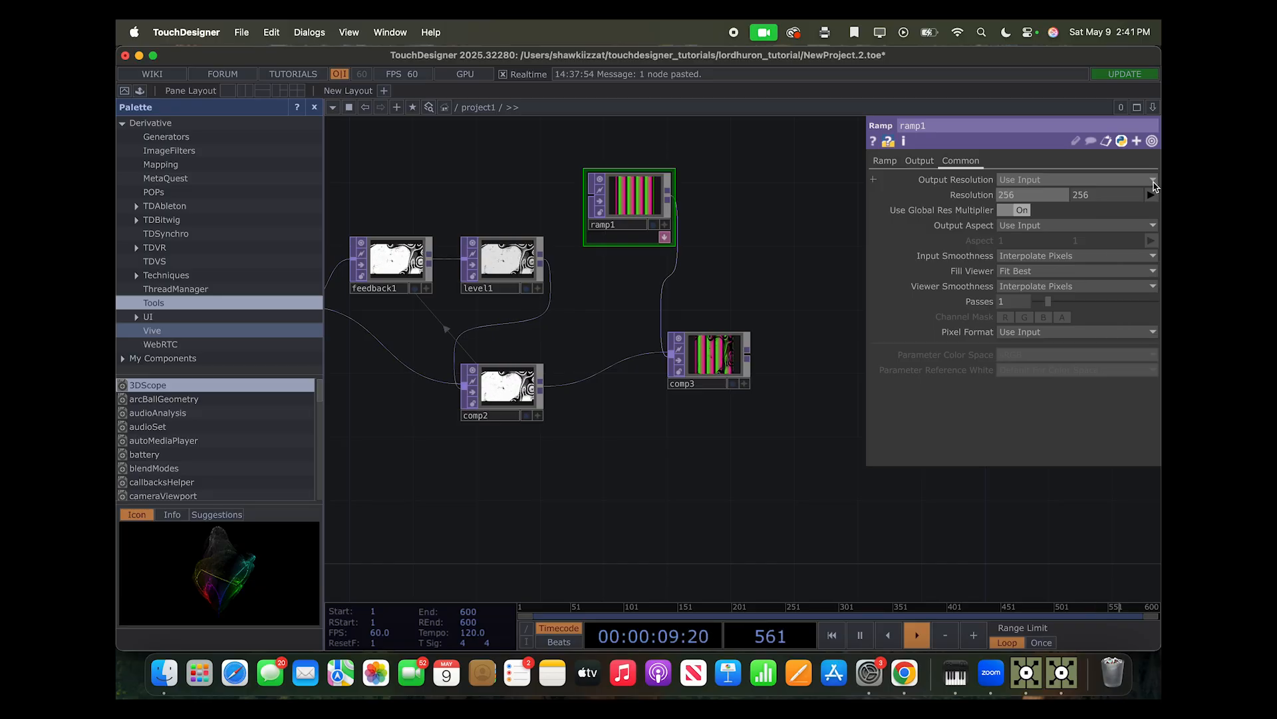
pyautogui.click(1154, 181)
pyautogui.click(1036, 332)
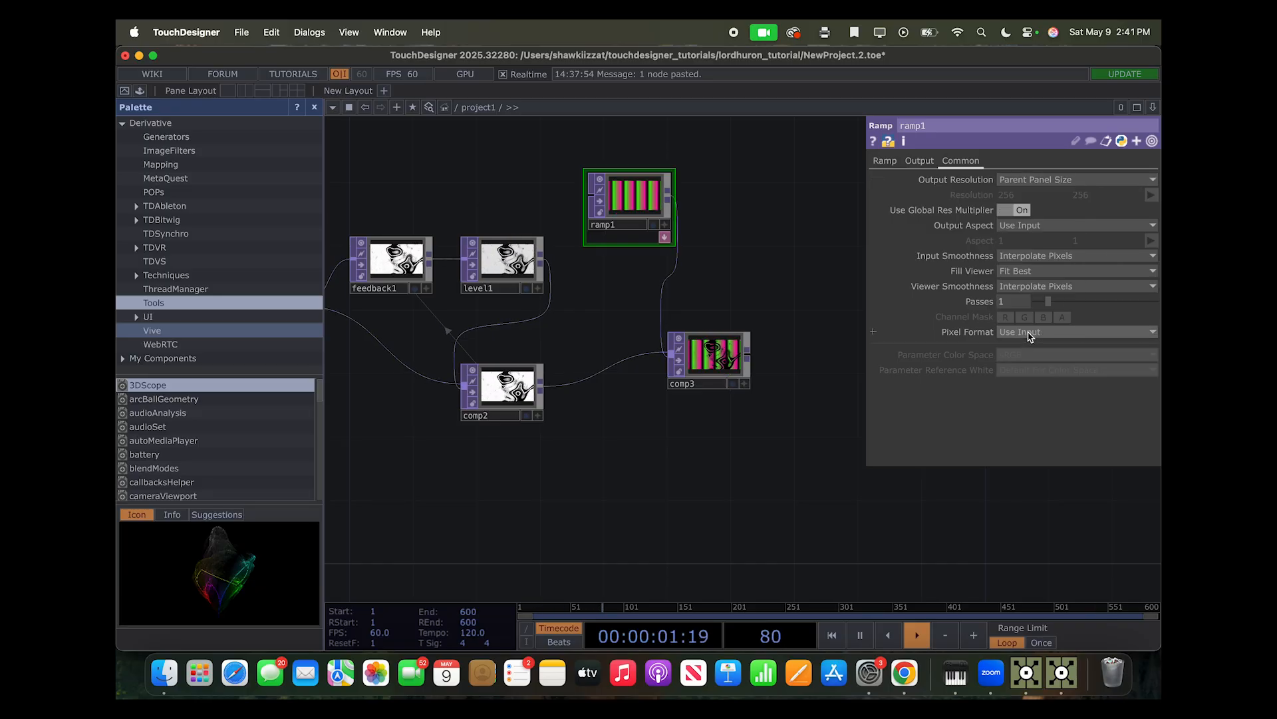
# Review comp3's Composite settings and its place in the project1 network
pyautogui.scroll(-4, 810, 318)
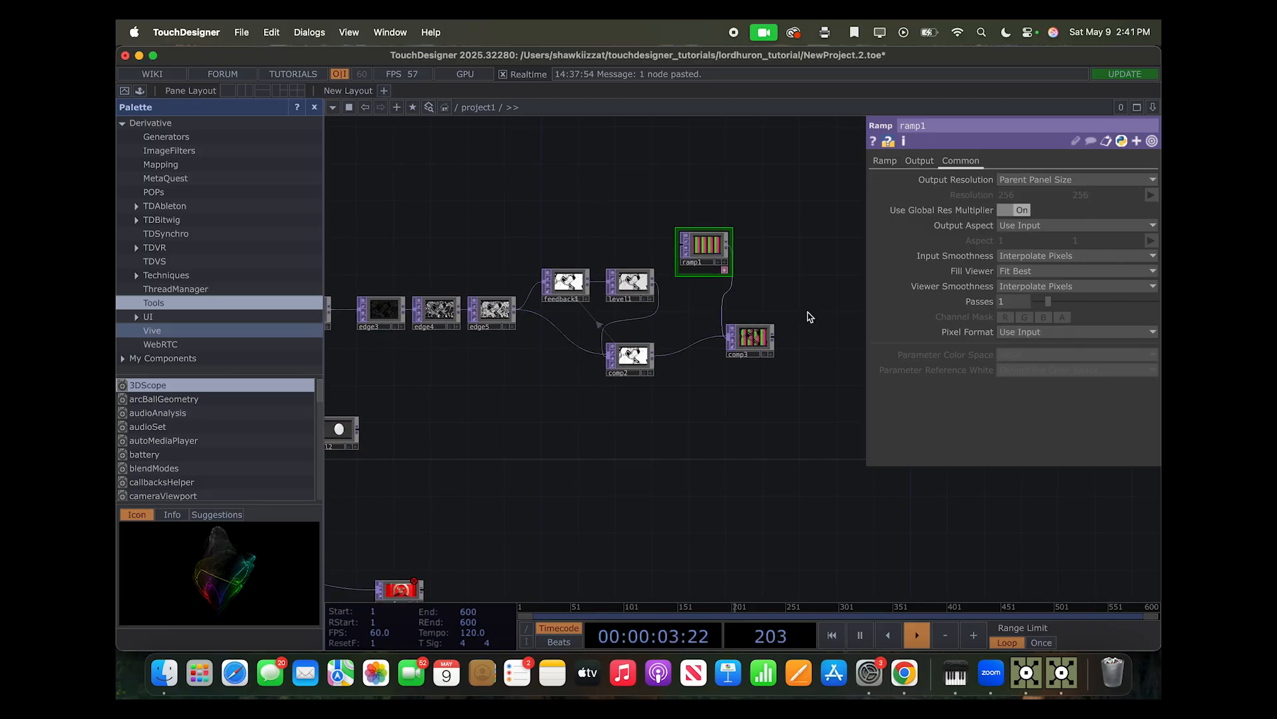
pyautogui.scroll(5, 785, 336)
pyautogui.click(732, 353)
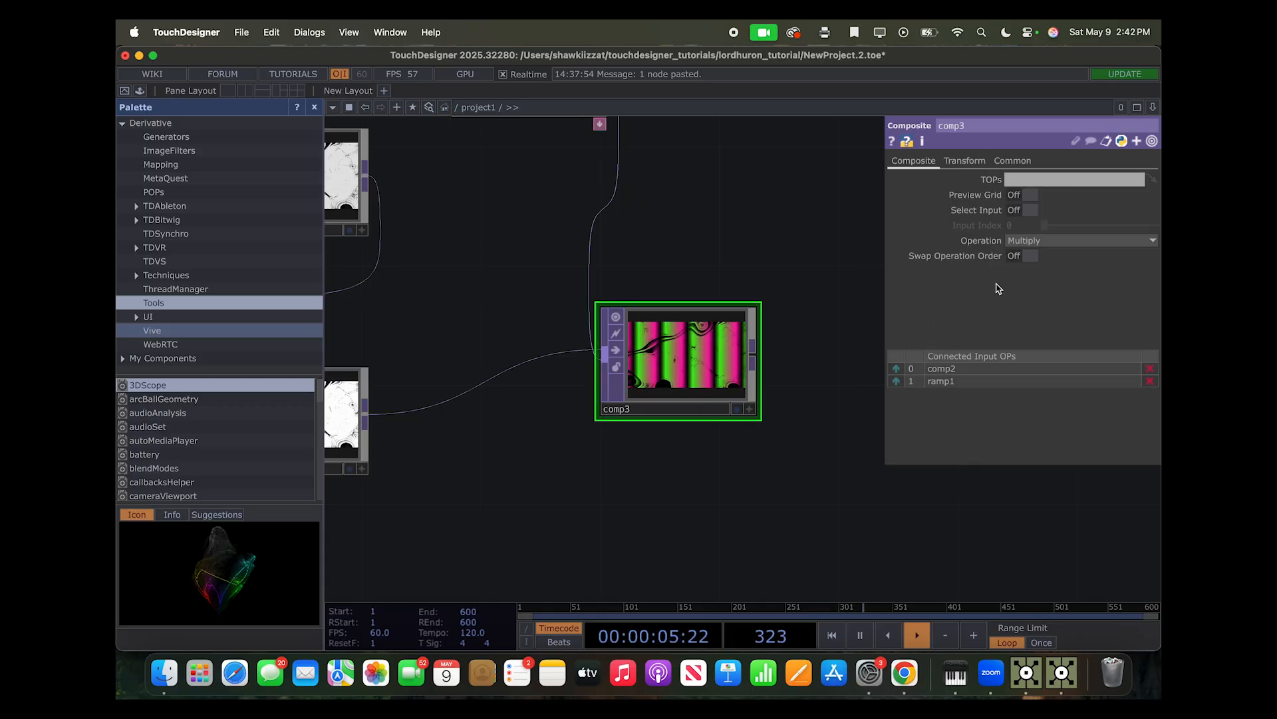
pyautogui.scroll(-6, 853, 333)
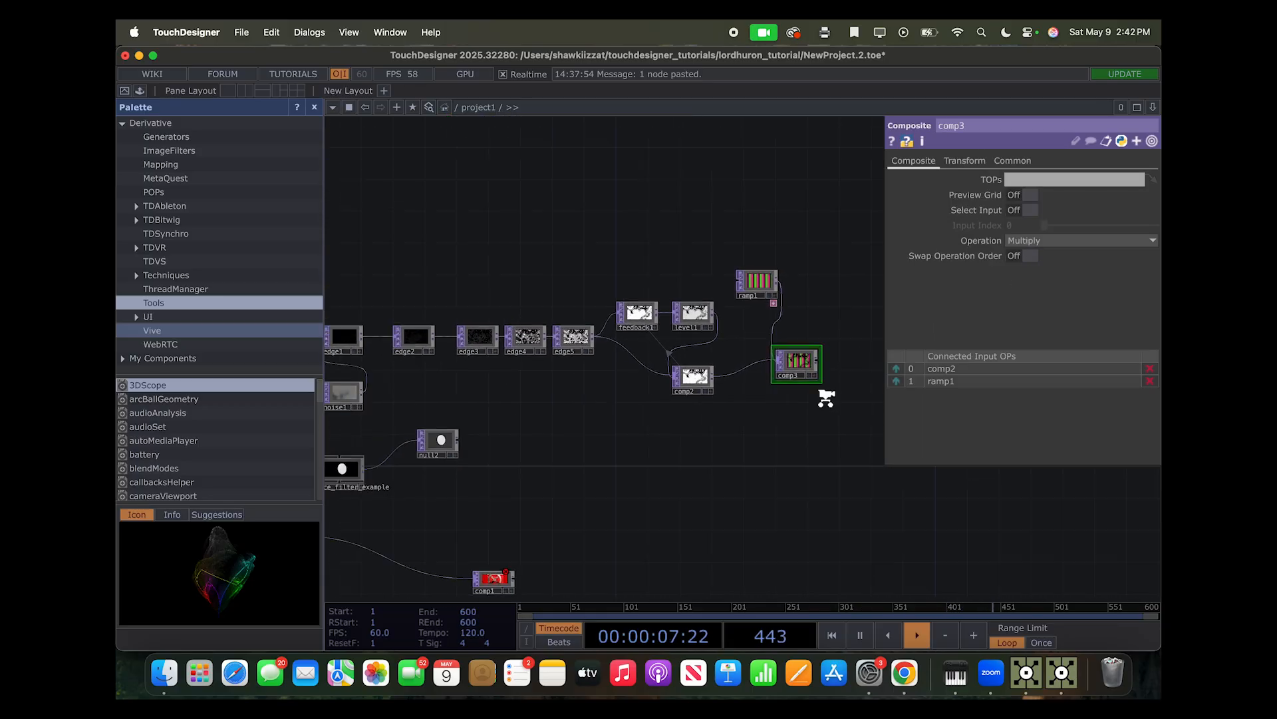
pyautogui.scroll(-8, 825, 398)
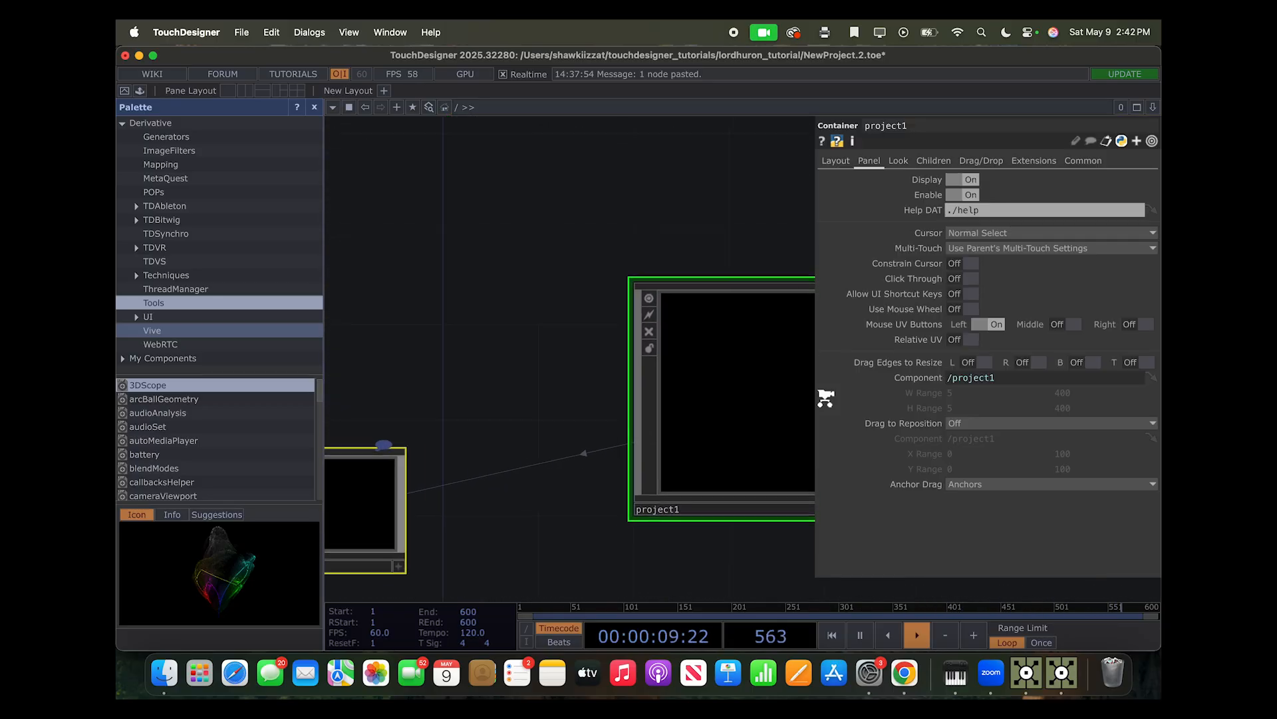
pyautogui.scroll(10, 825, 398)
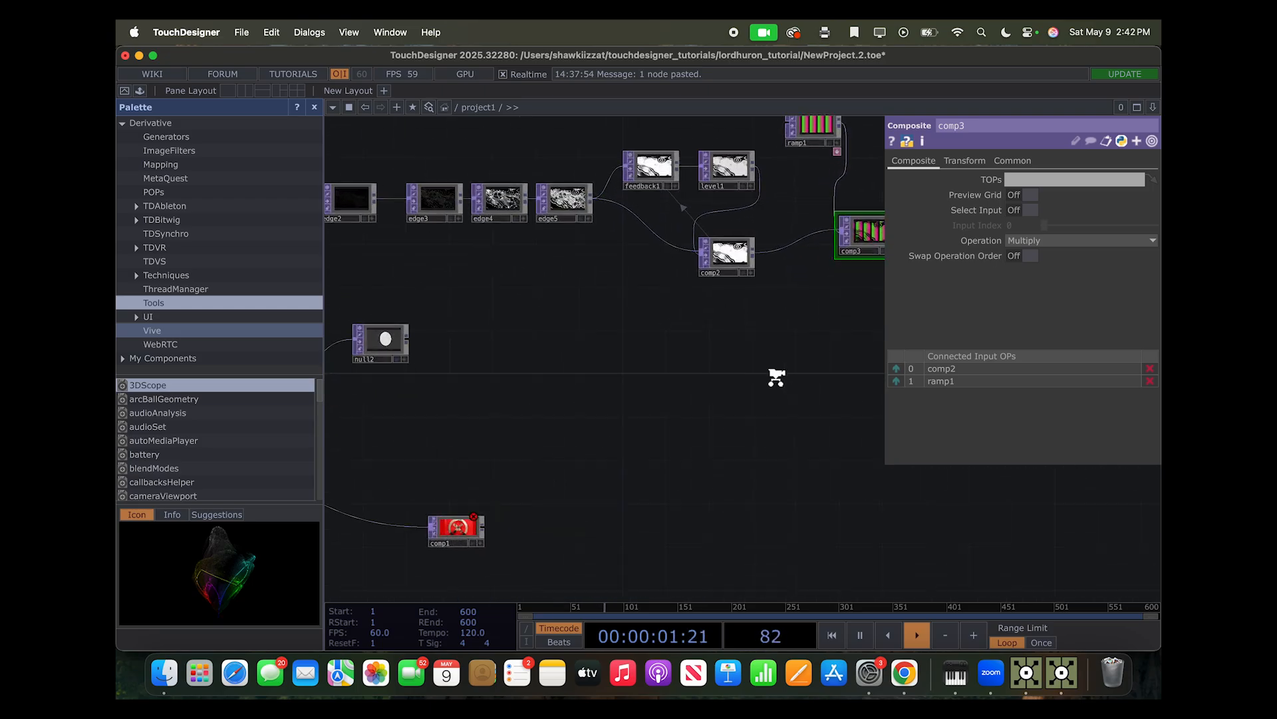
# Switch to NewProject.18.toe and examine the settings of its comp4, ramp1 and null6 nodes
pyautogui.scroll(-6, 793, 402)
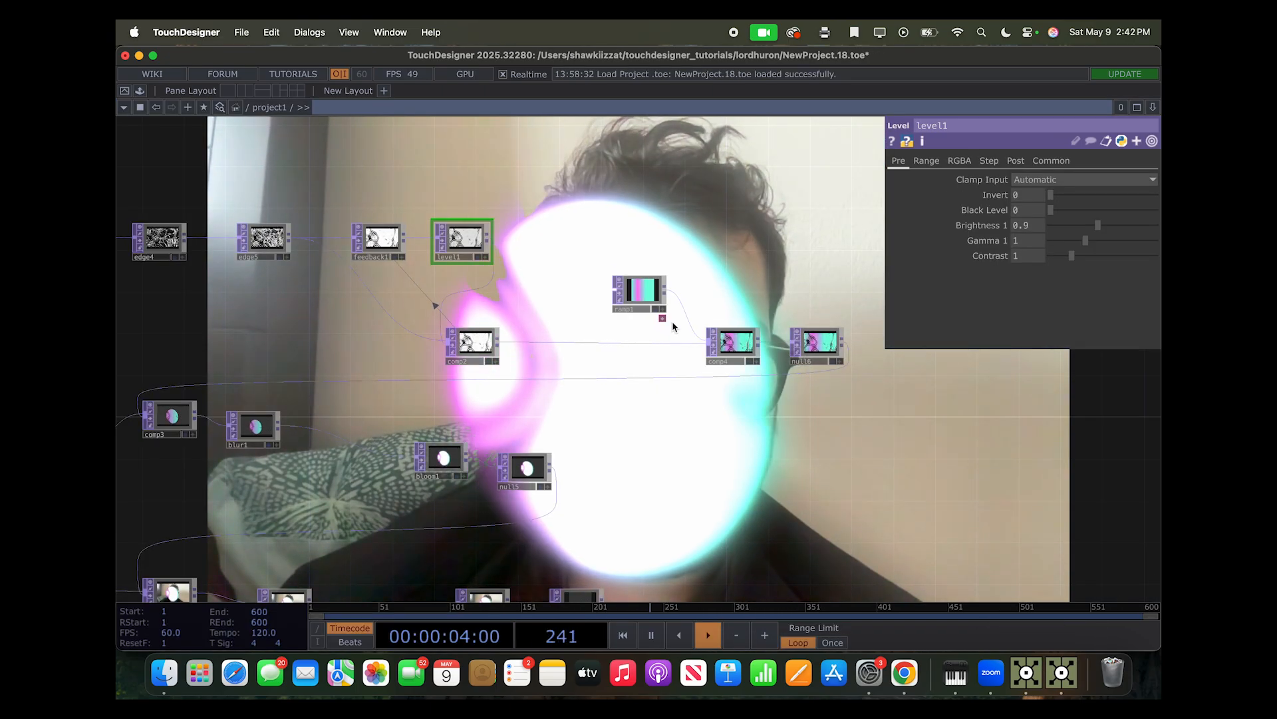
pyautogui.click(731, 344)
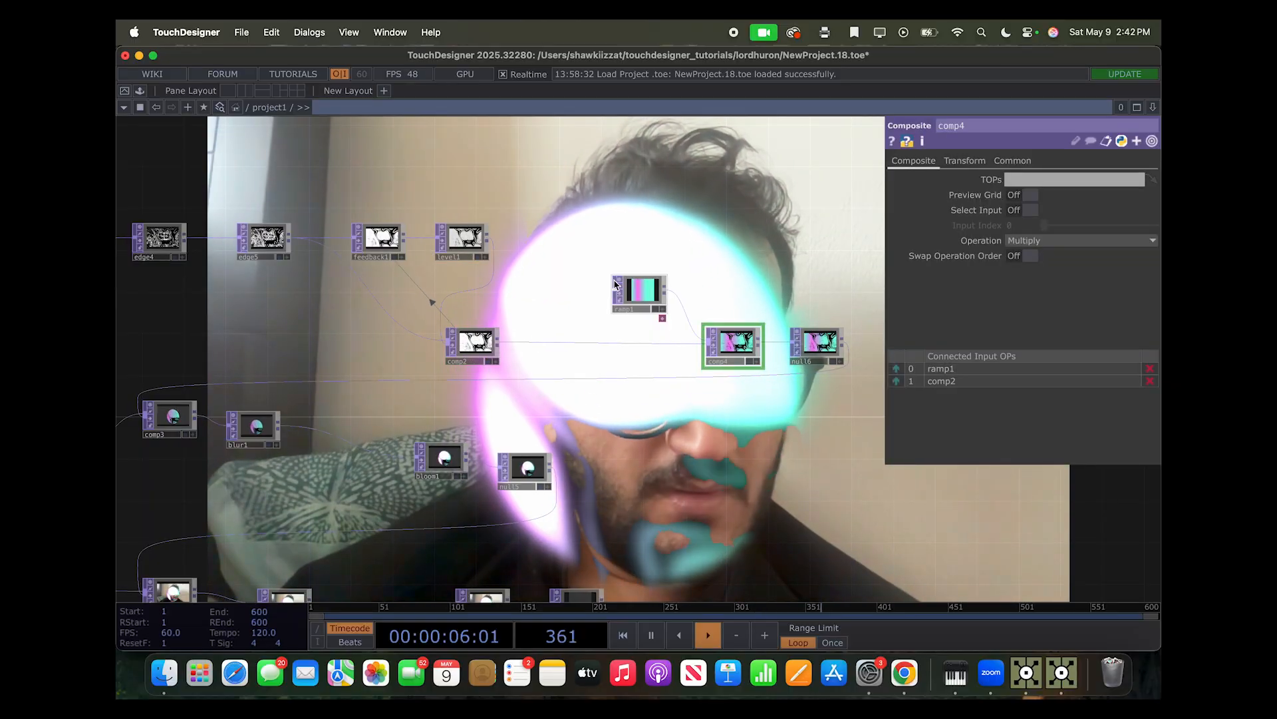
pyautogui.click(636, 290)
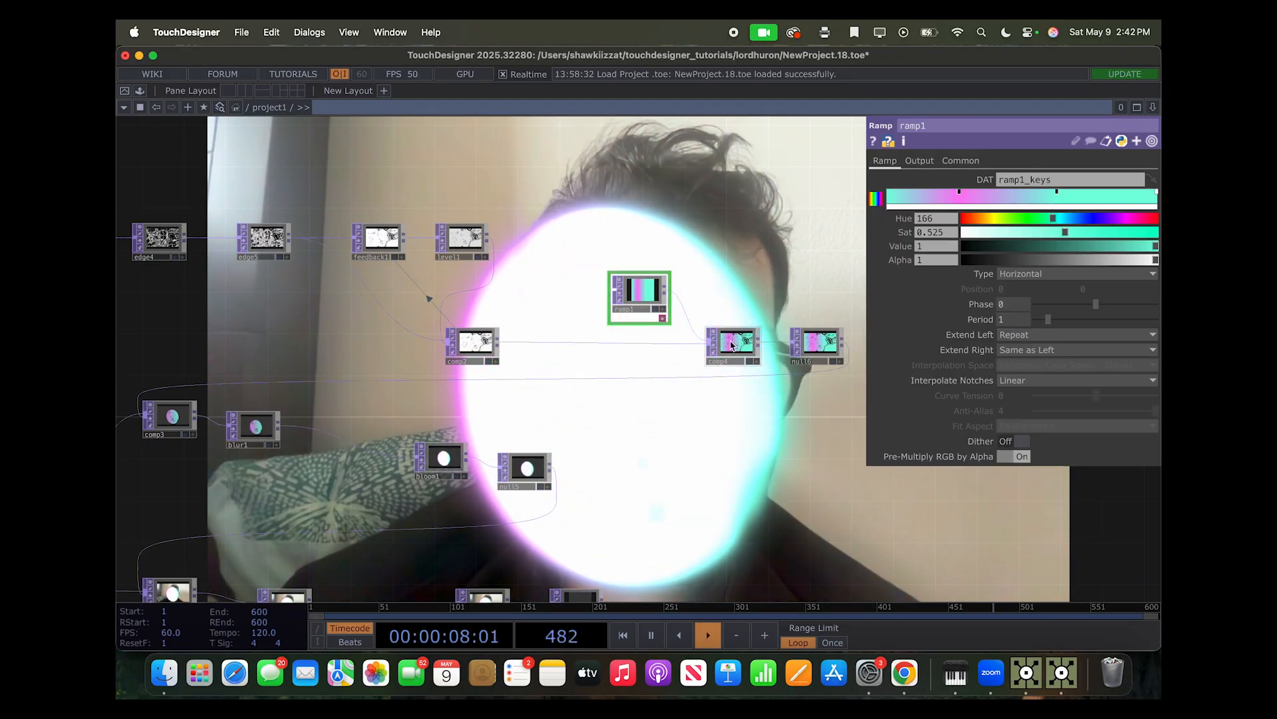
pyautogui.click(810, 348)
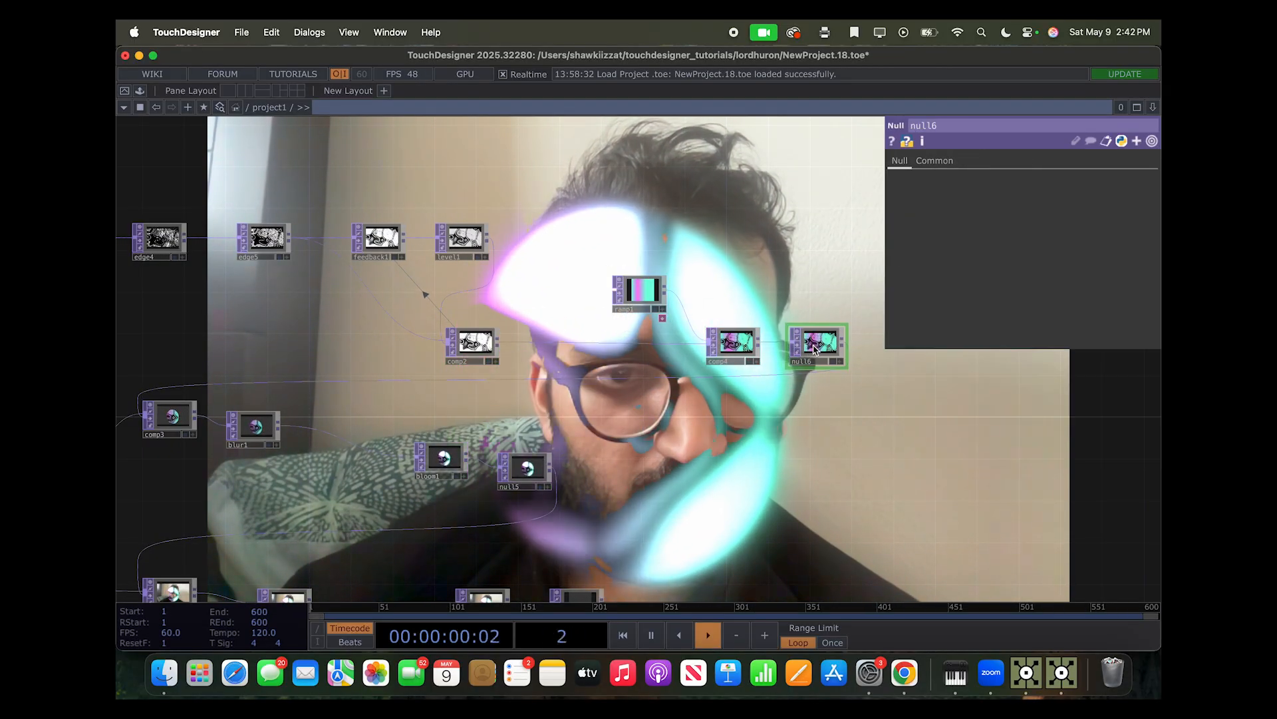
pyautogui.click(1031, 675)
# In NewProject.2.toe, set ramp1's Phase to 0 and Period to 1, matching the ramp in NewProject.18.toe
pyautogui.click(755, 261)
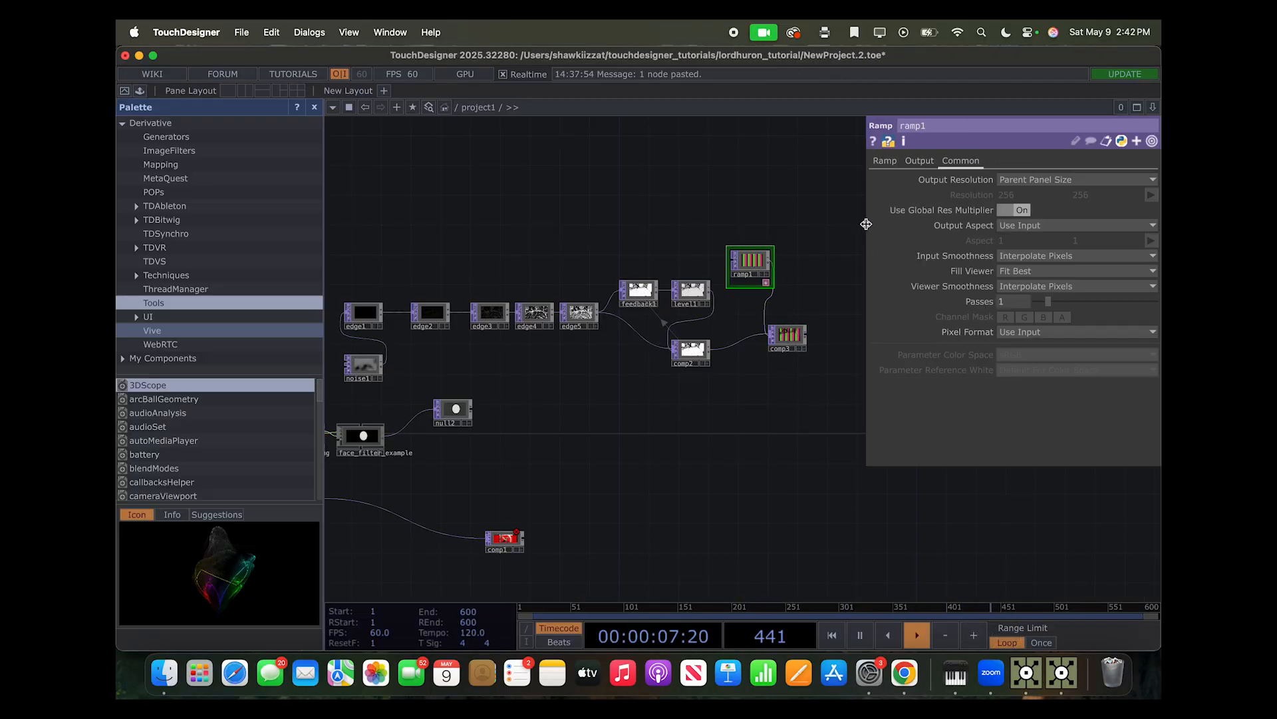
pyautogui.click(885, 160)
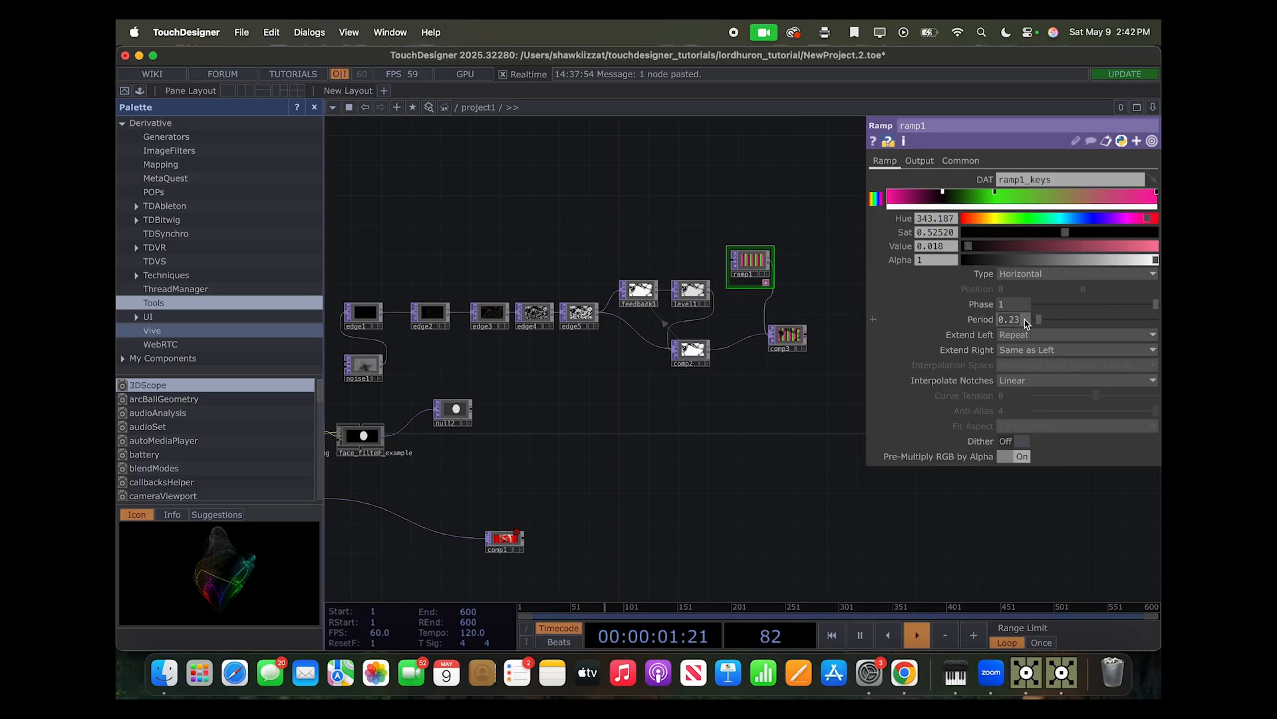
pyautogui.moveTo(1025, 322); pyautogui.dragTo(1048, 316)
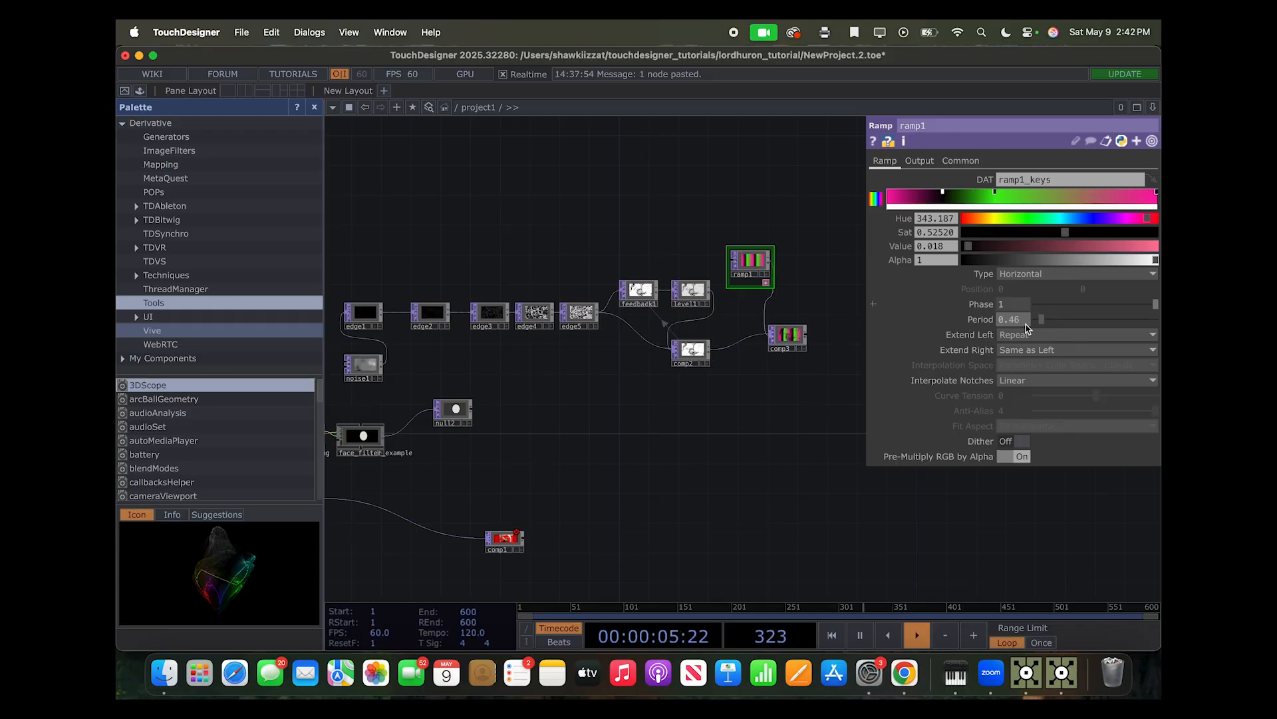
pyautogui.hotkey('ctrl', 'Up')
pyautogui.click(594, 300)
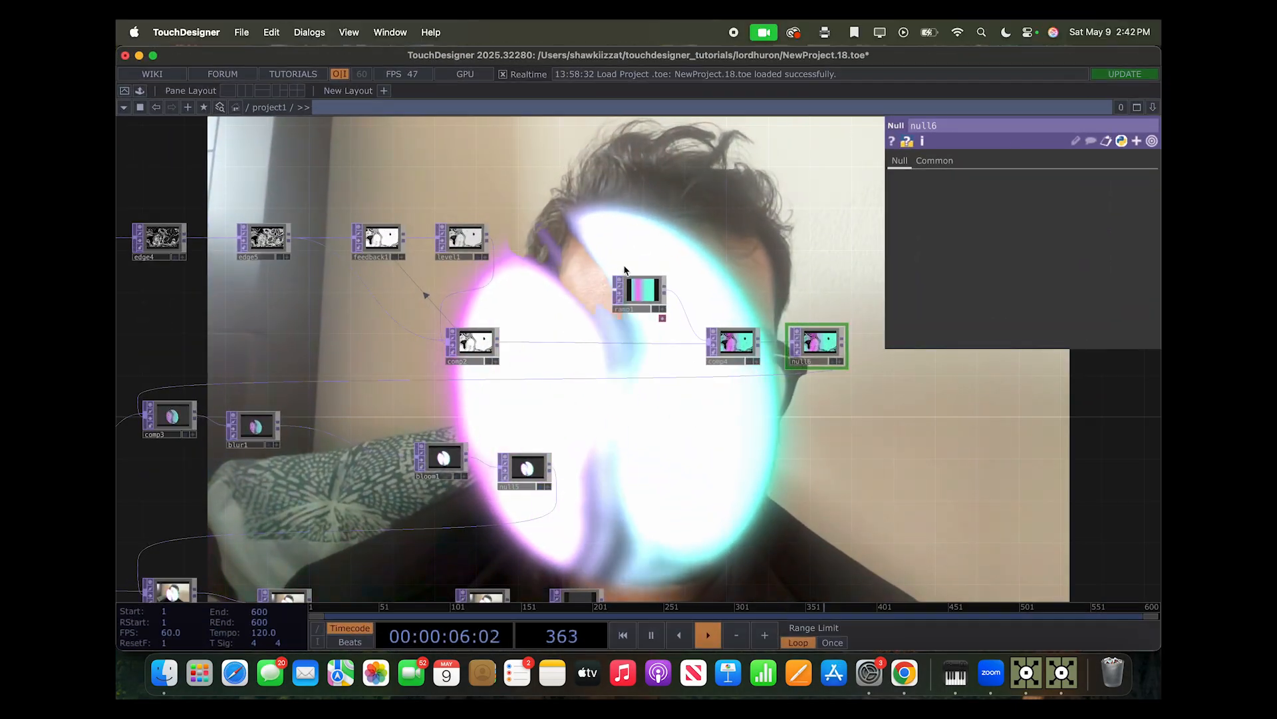
pyautogui.click(632, 290)
pyautogui.hotkey('ctrl', 'Up')
pyautogui.click(356, 228)
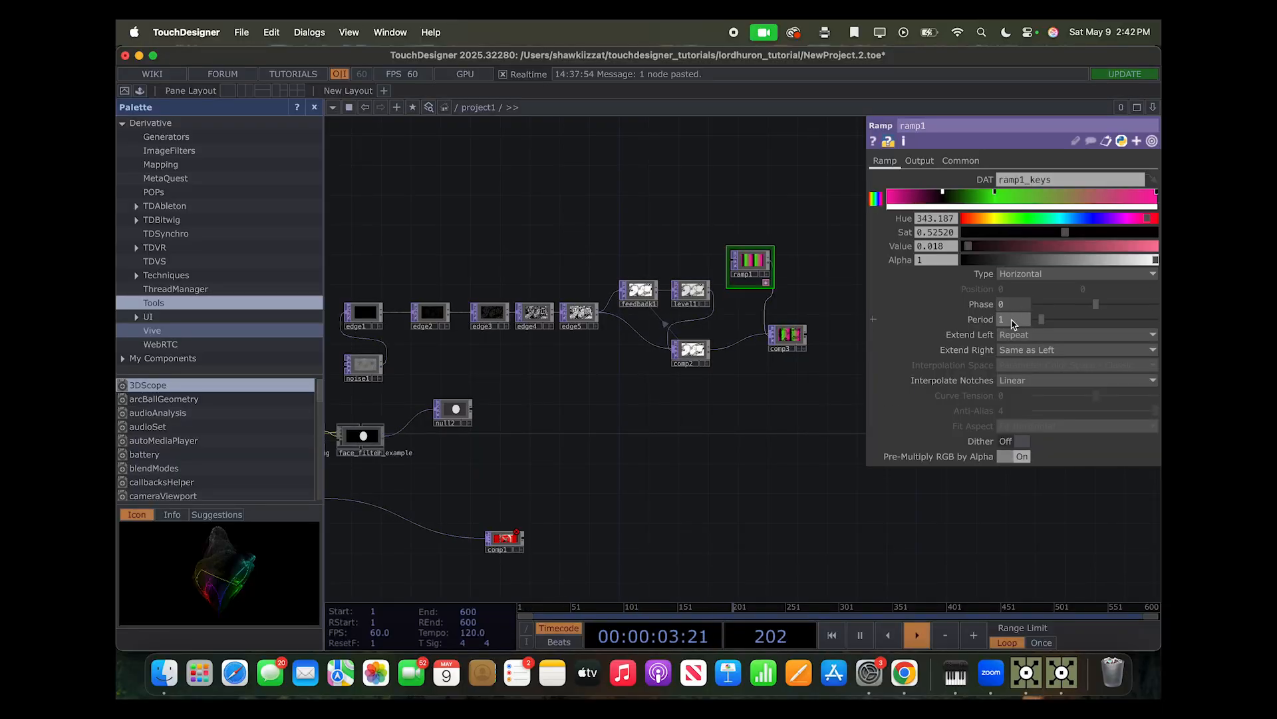
# Remove the near-black key from ramp1's gradient
pyautogui.moveTo(799, 386); pyautogui.dragTo(756, 348)
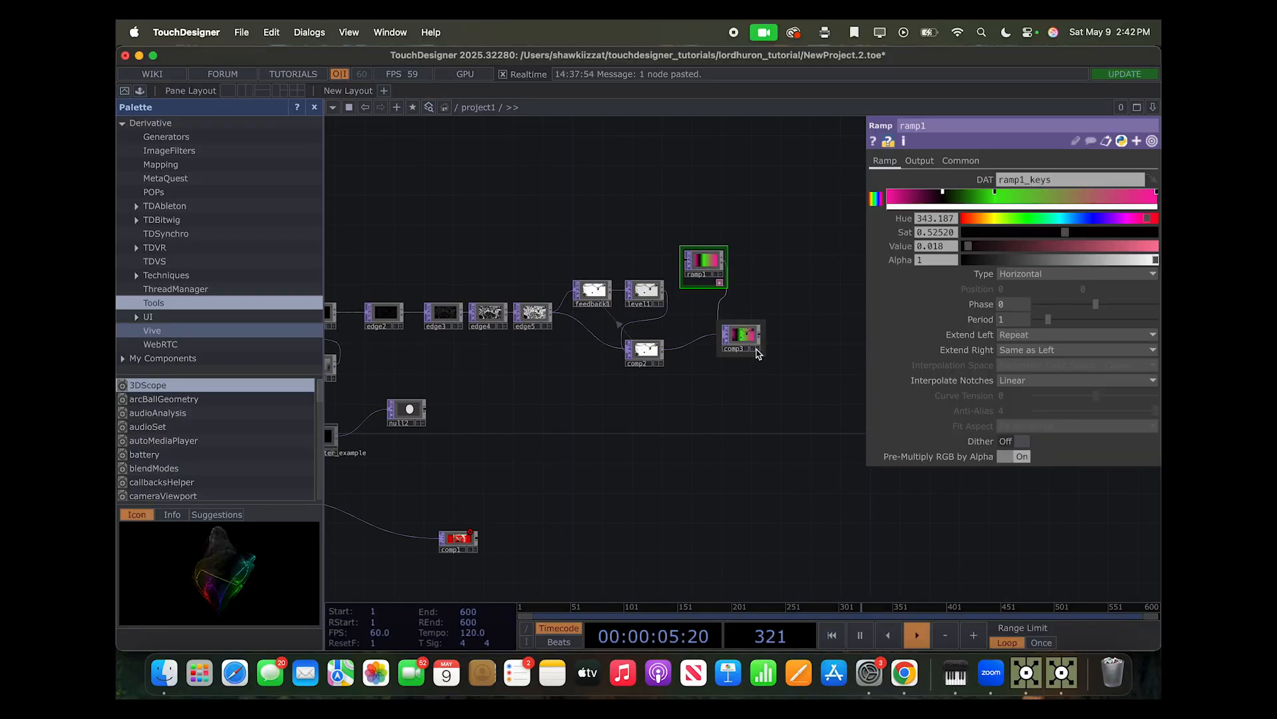
pyautogui.scroll(5, 756, 348)
pyautogui.scroll(3, 755, 360)
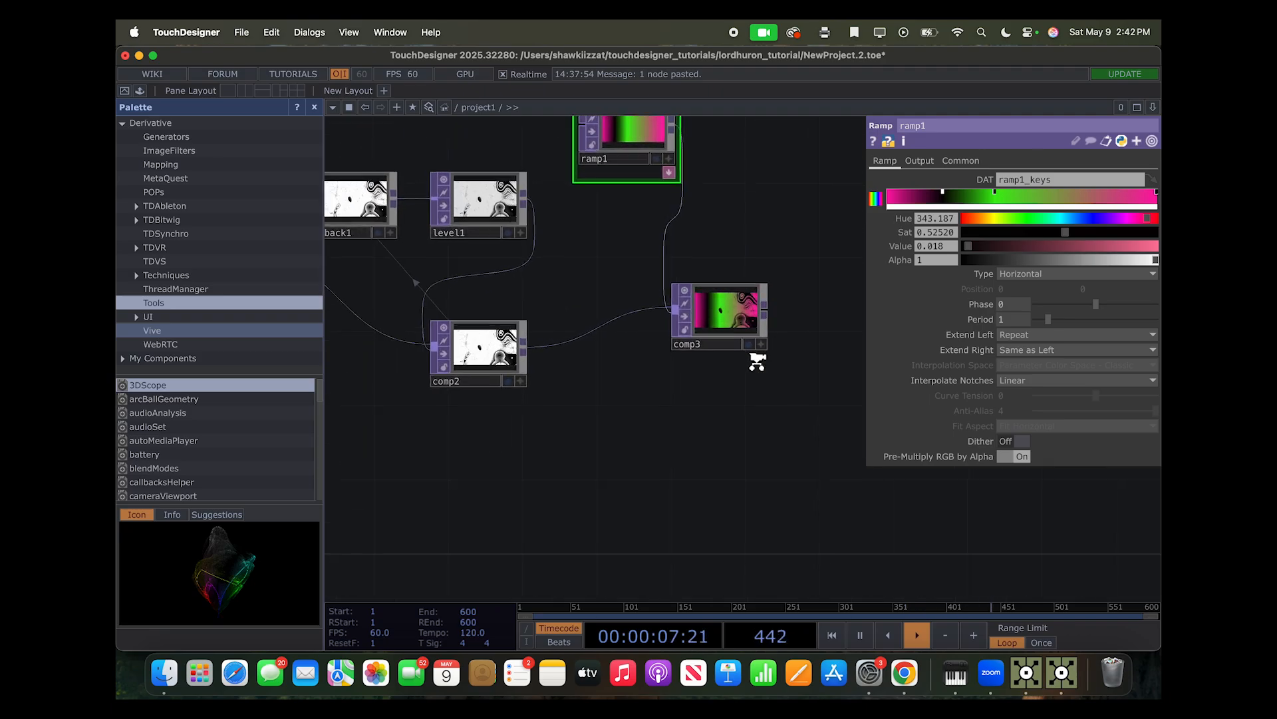
pyautogui.scroll(-1, 756, 360)
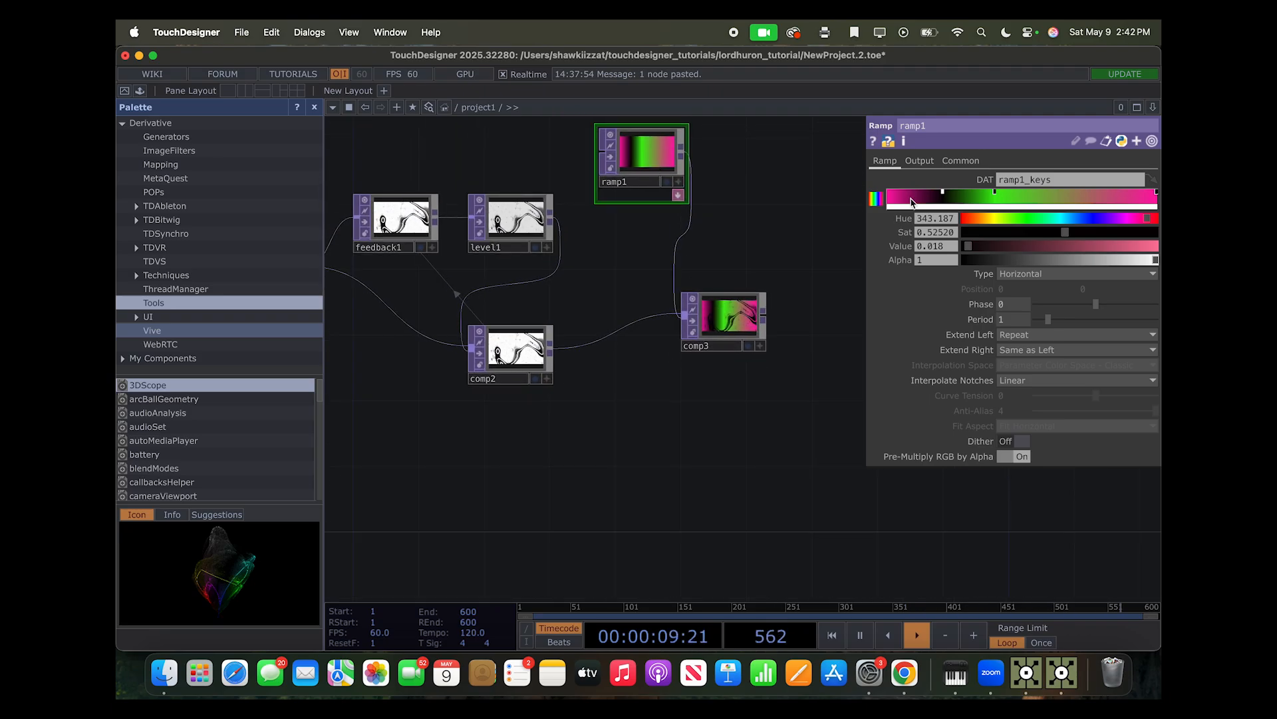
pyautogui.moveTo(930, 196); pyautogui.dragTo(921, 230)
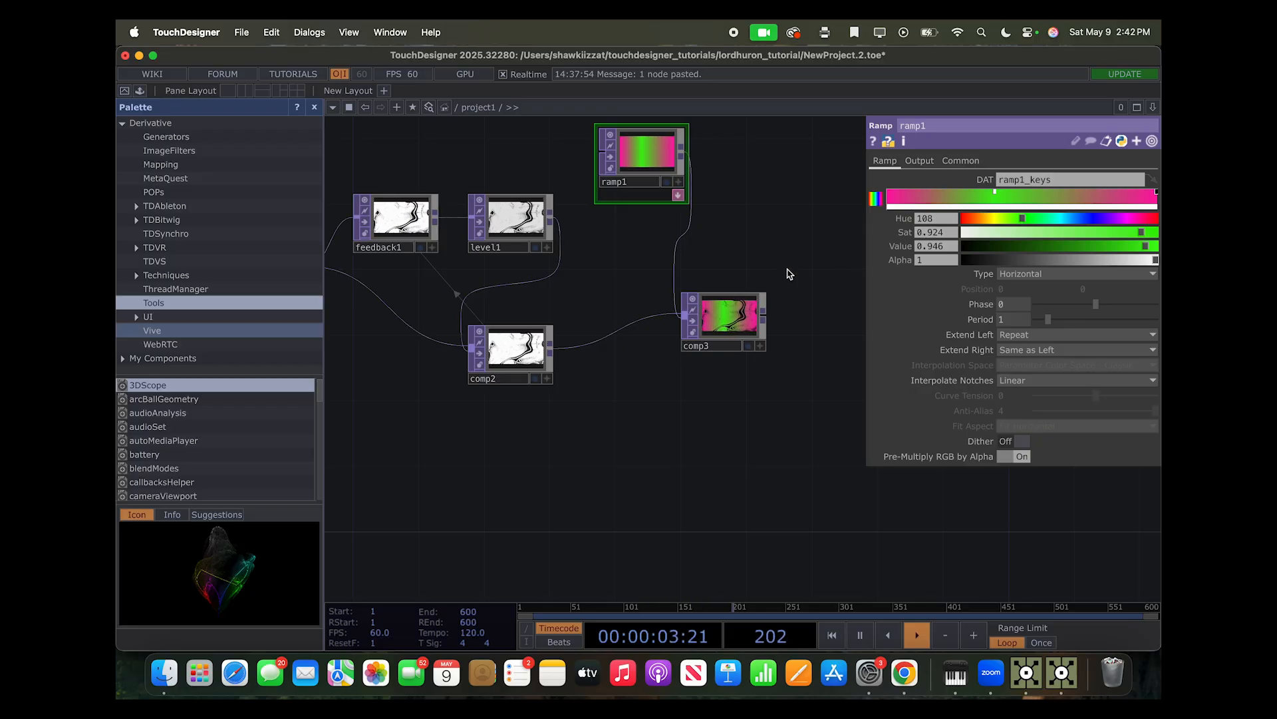
# Add an orange key to ramp1 with Hue 31, Sat 1 and Value 1, placed just past the green key
pyautogui.click(931, 198)
pyautogui.moveTo(985, 222); pyautogui.dragTo(968, 223)
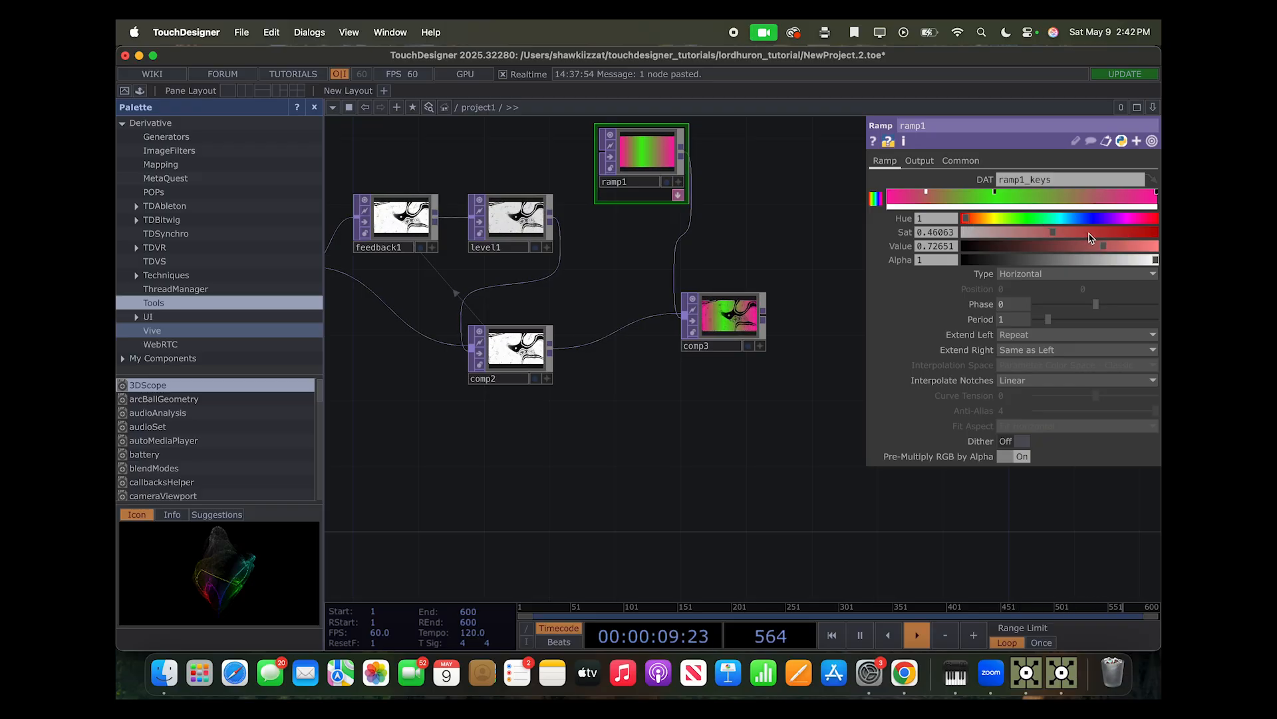
pyautogui.moveTo(1089, 235); pyautogui.dragTo(1158, 237)
pyautogui.click(986, 220)
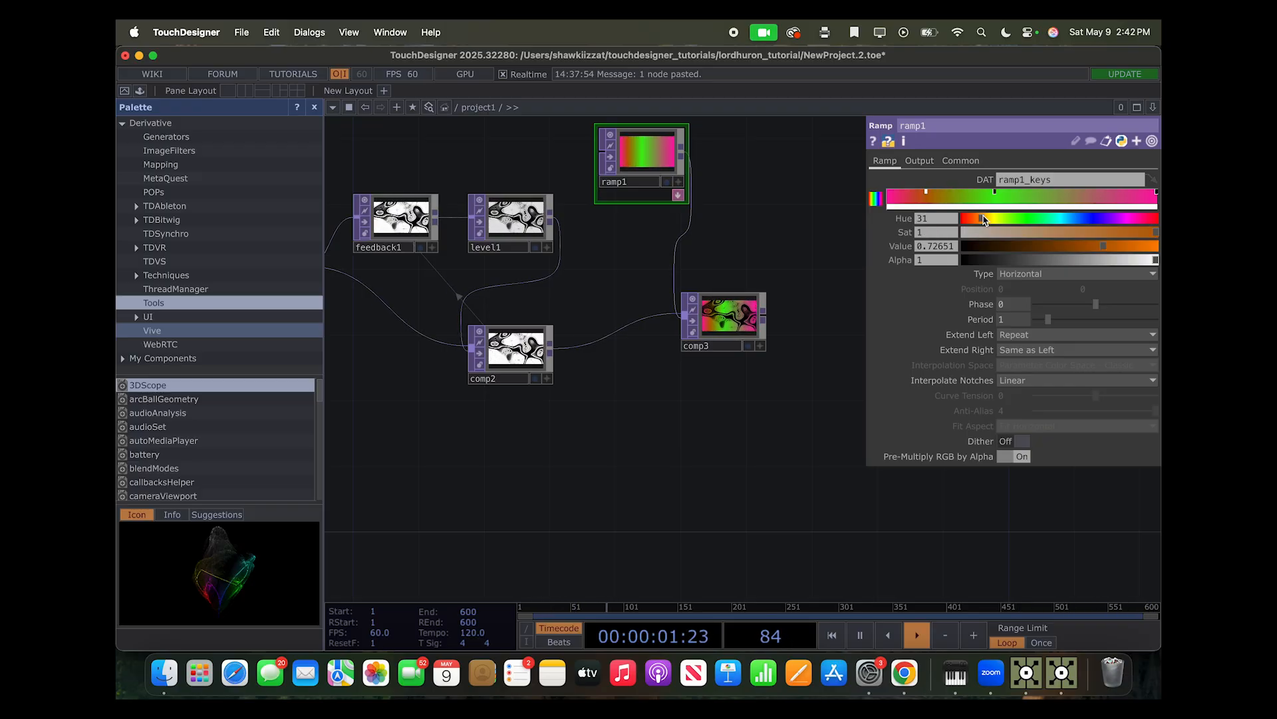
pyautogui.moveTo(1147, 251); pyautogui.dragTo(1158, 252)
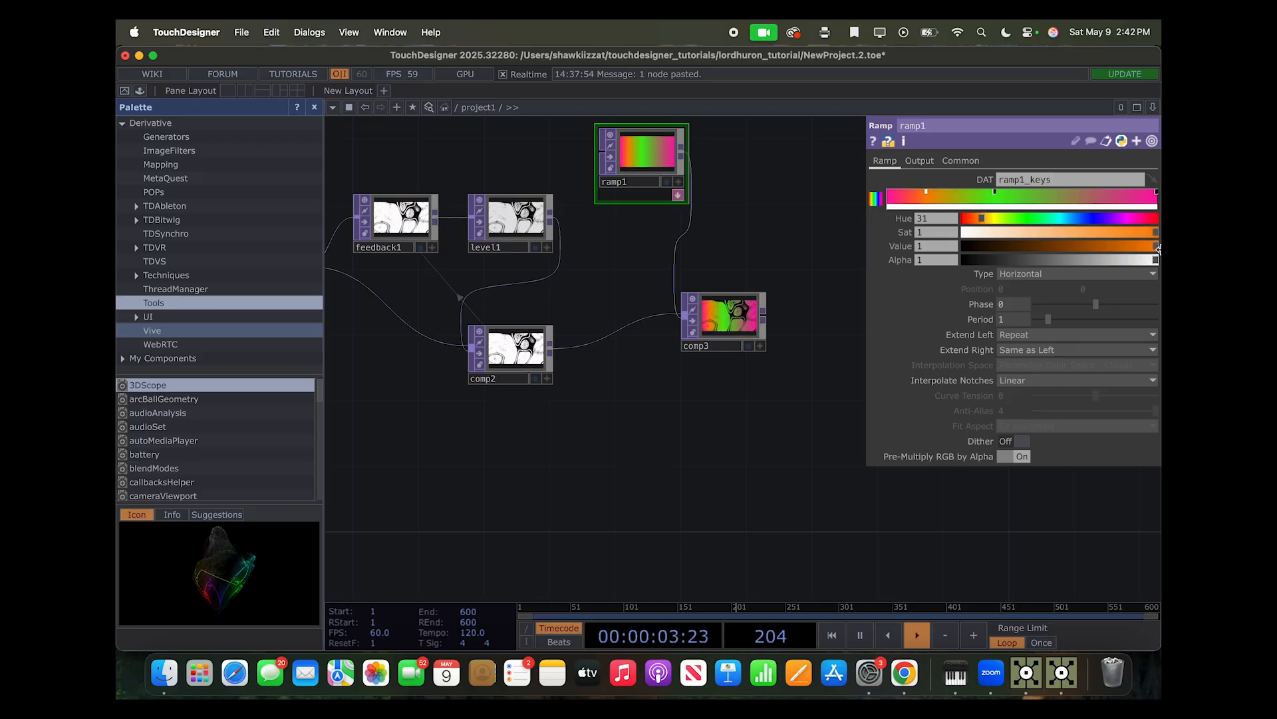
pyautogui.moveTo(929, 195); pyautogui.dragTo(1017, 195)
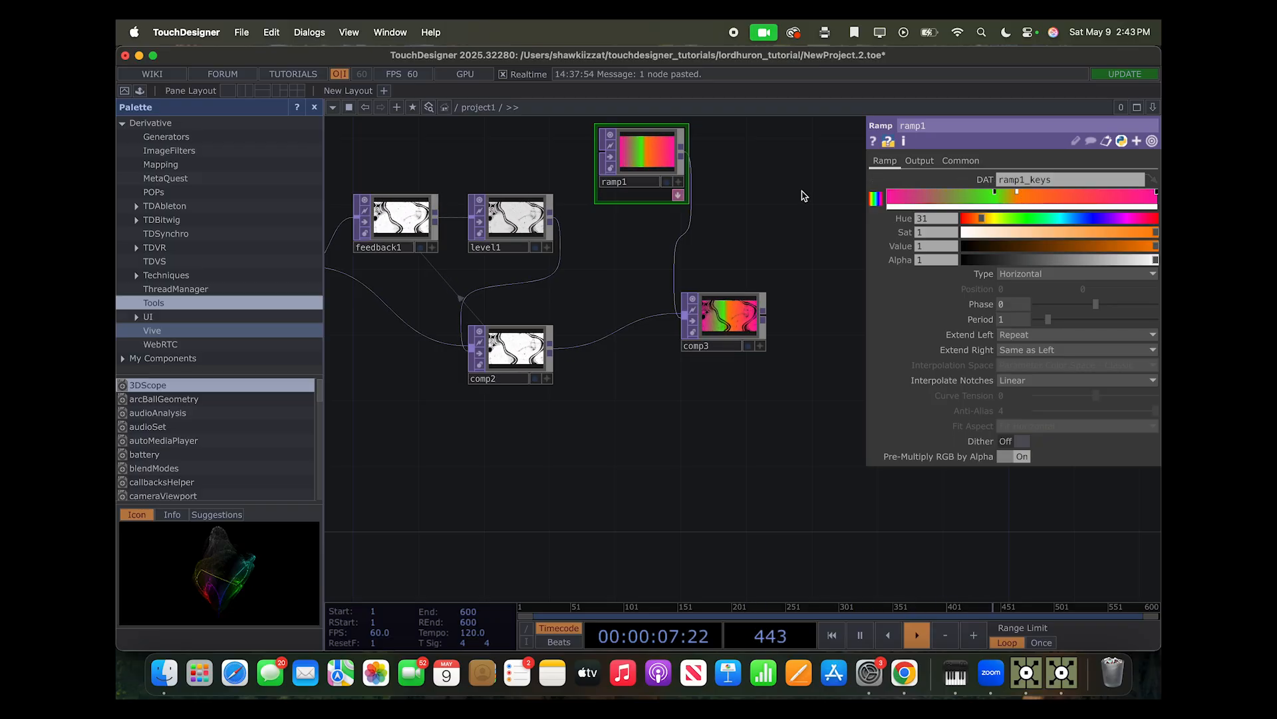
# Move comp3 farther from comp2 and briefly preview its output in the network background
pyautogui.scroll(-2, 774, 229)
pyautogui.hscroll(3, 699, 225)
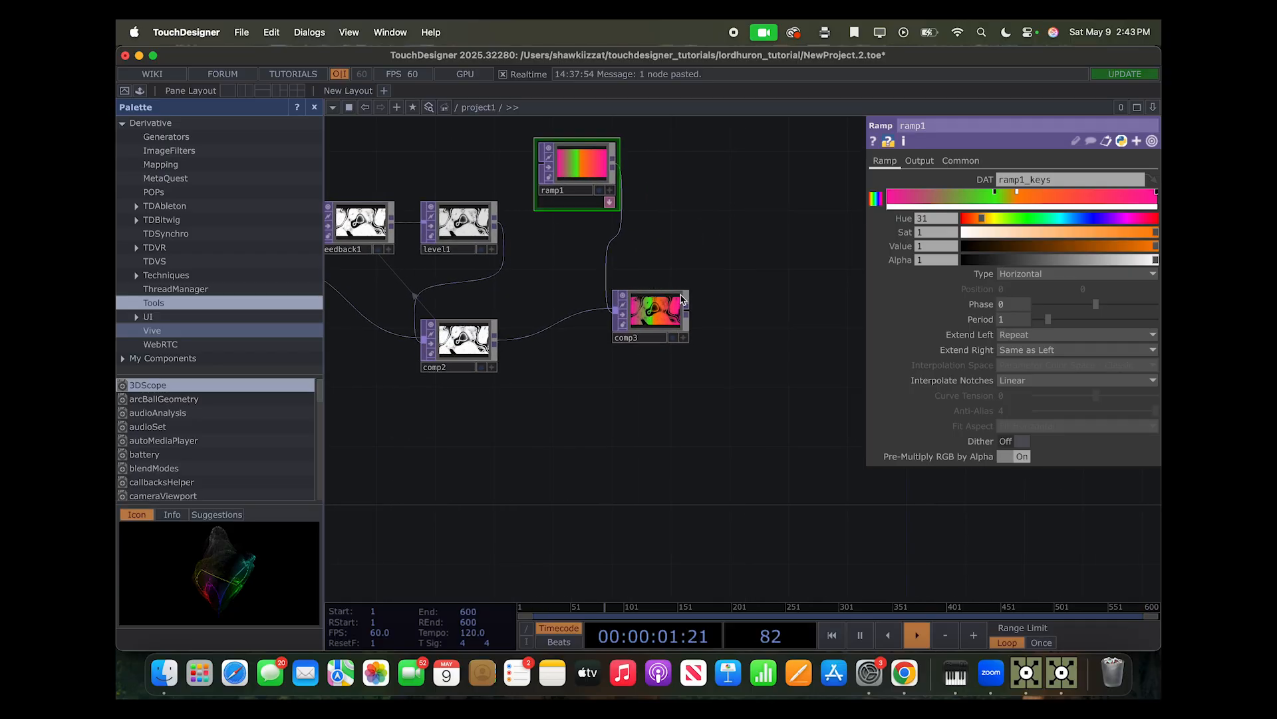
pyautogui.moveTo(656, 315); pyautogui.dragTo(698, 315)
pyautogui.click(717, 338)
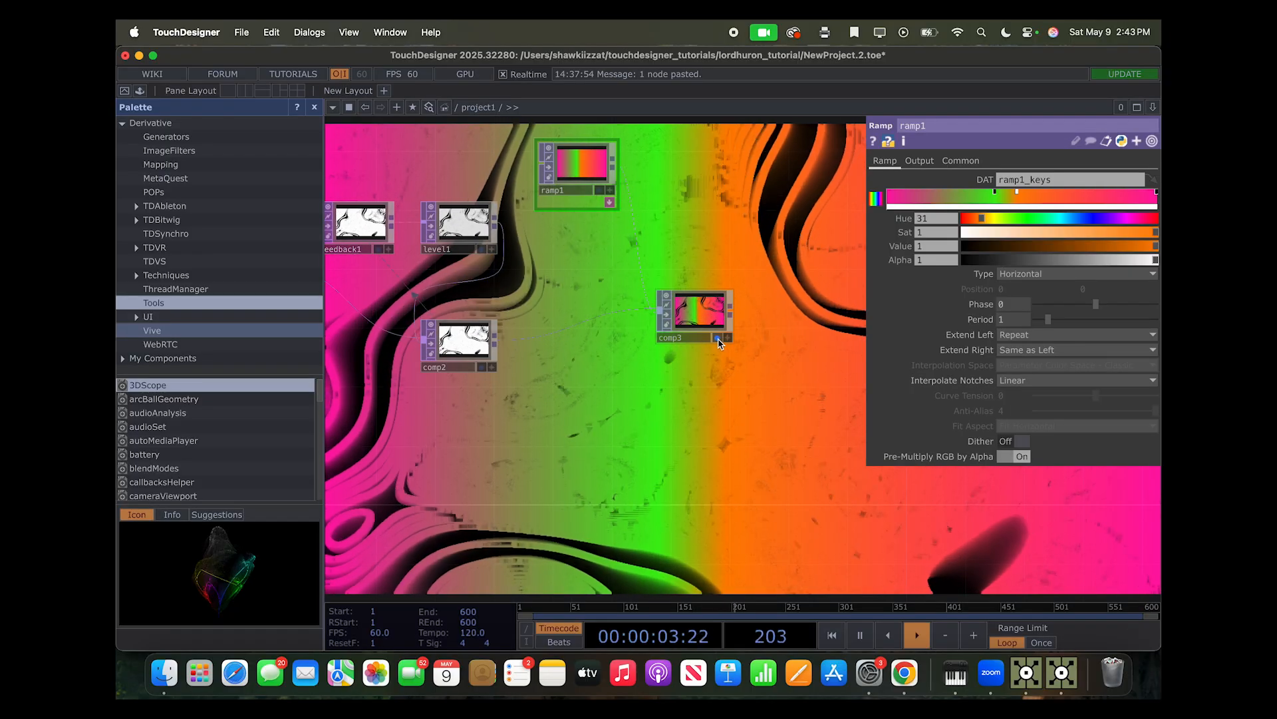
pyautogui.click(718, 338)
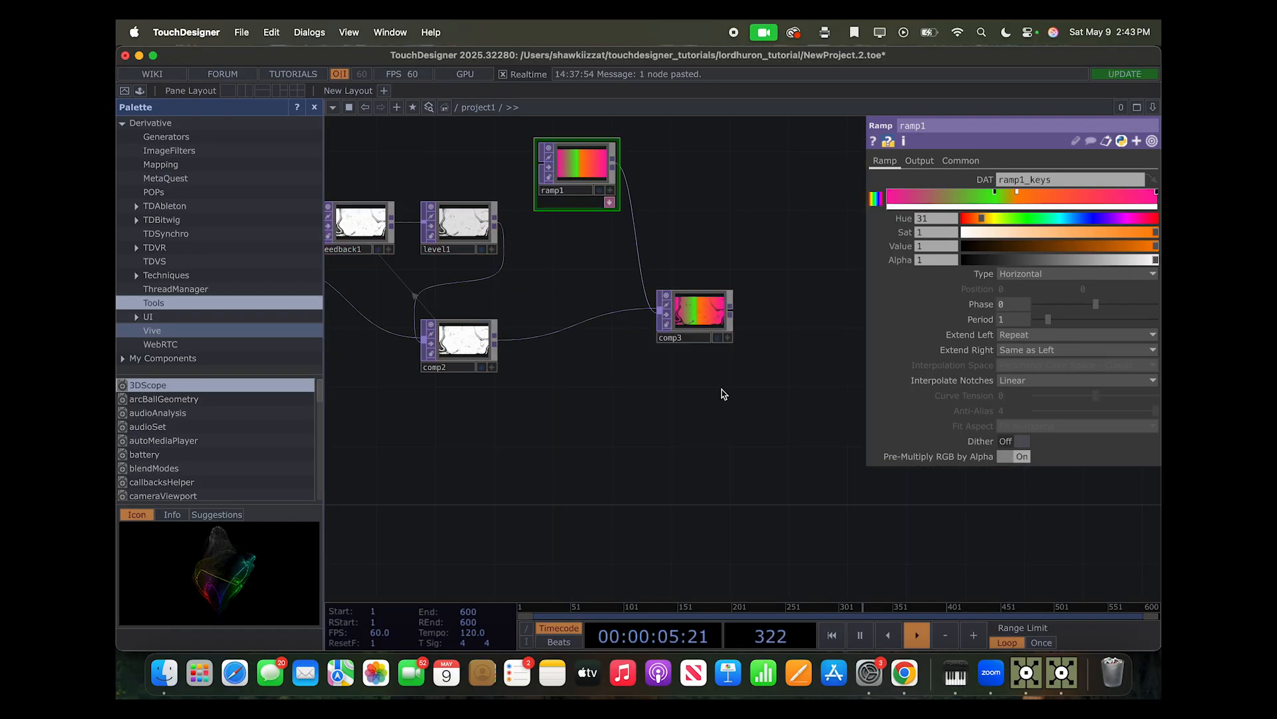
# Append a Null TOP to comp3's output
pyautogui.rightClick(732, 317)
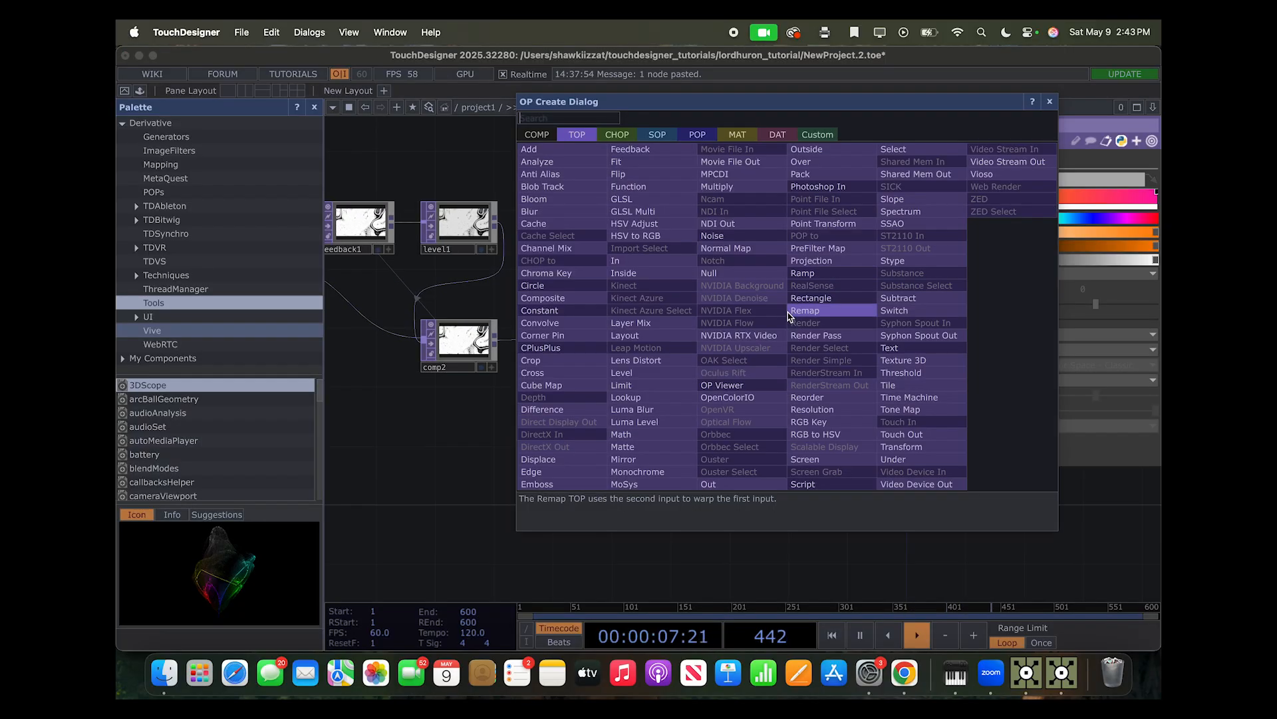
pyautogui.click(710, 272)
pyautogui.scroll(-3, 764, 386)
pyautogui.moveTo(753, 411); pyautogui.dragTo(685, 406)
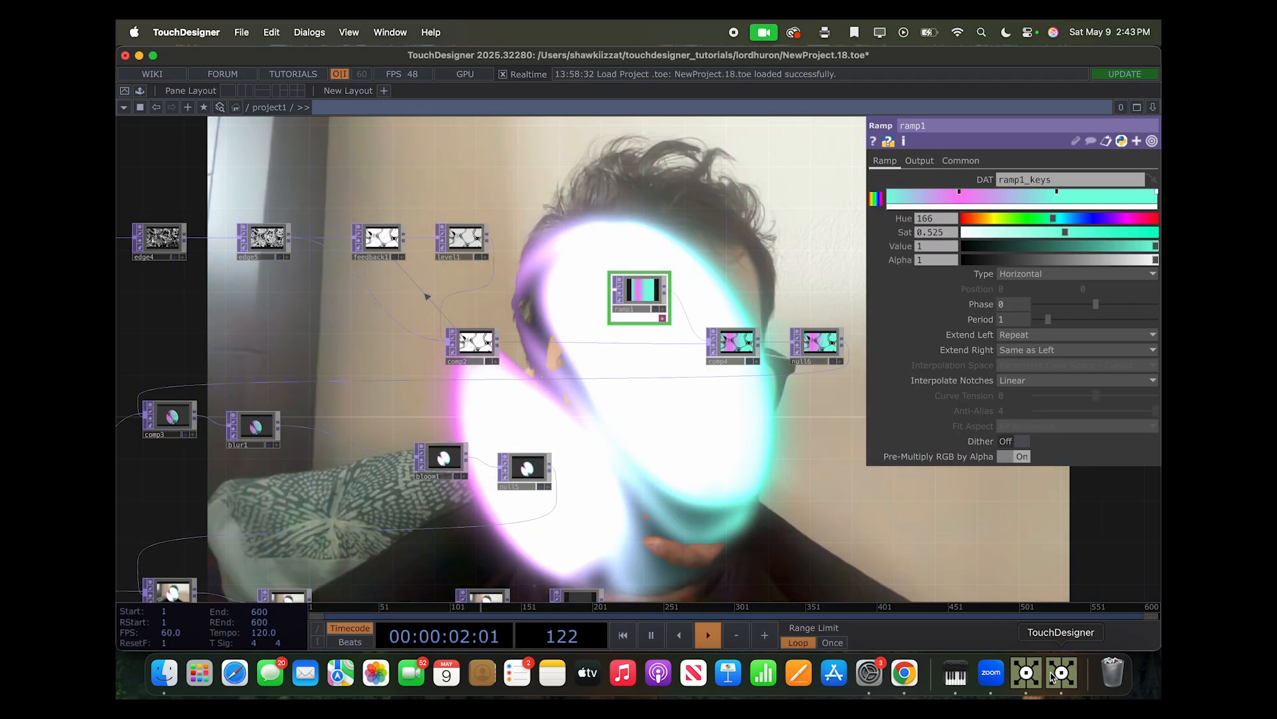
# Trace in NewProject.18.toe how the coloured noise and the face mask are combined downstream of null6 and null2
pyautogui.hscroll(3, 766, 471)
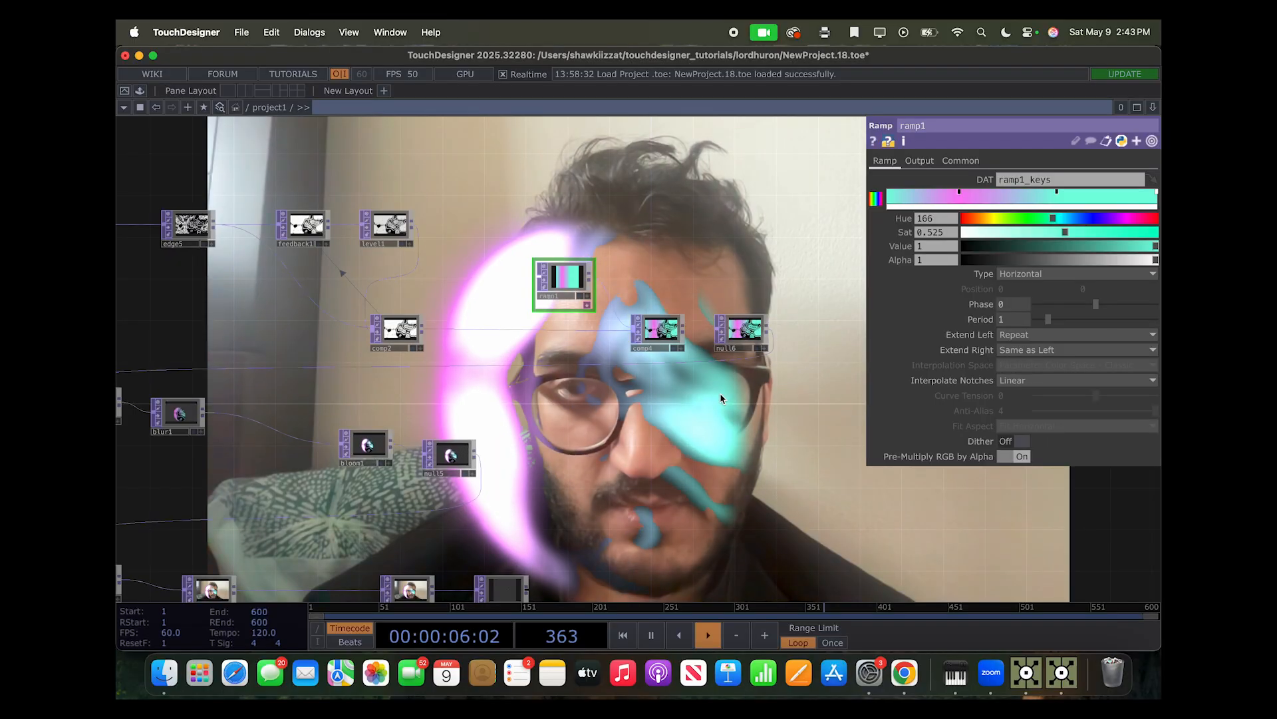
pyautogui.hscroll(-3, 720, 392)
pyautogui.hscroll(-2, 754, 434)
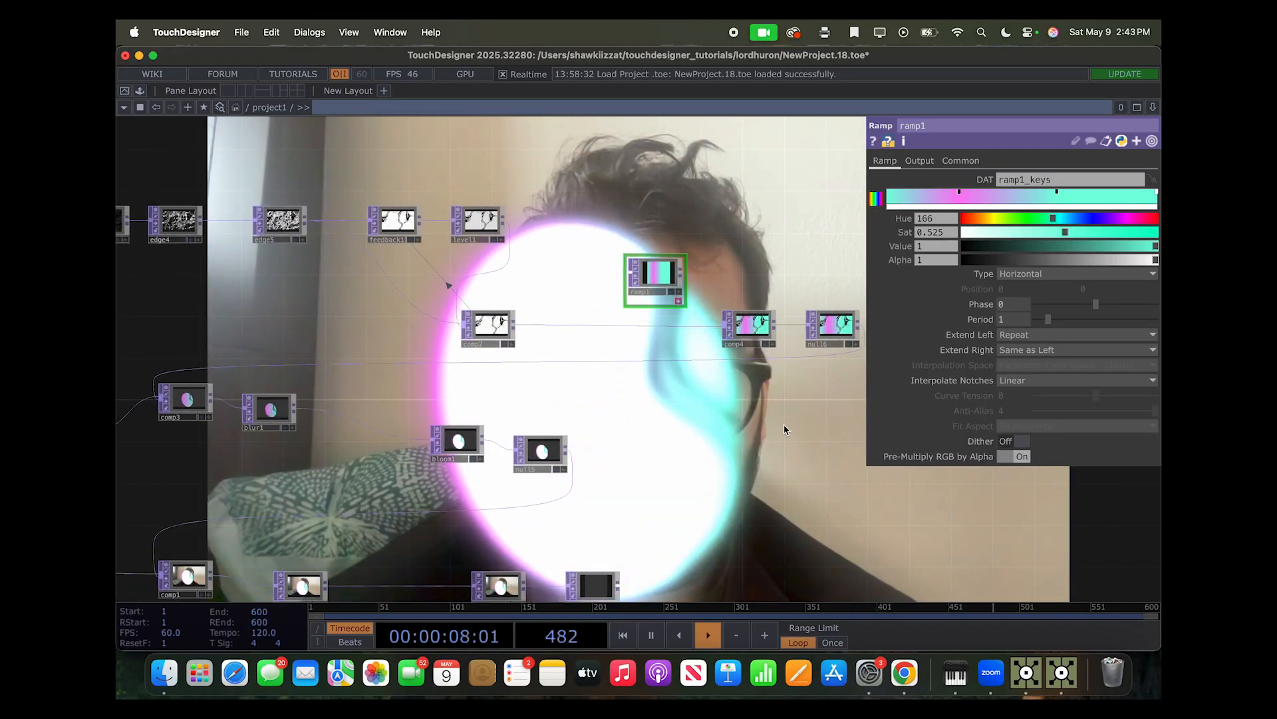
pyautogui.hscroll(-3, 765, 422)
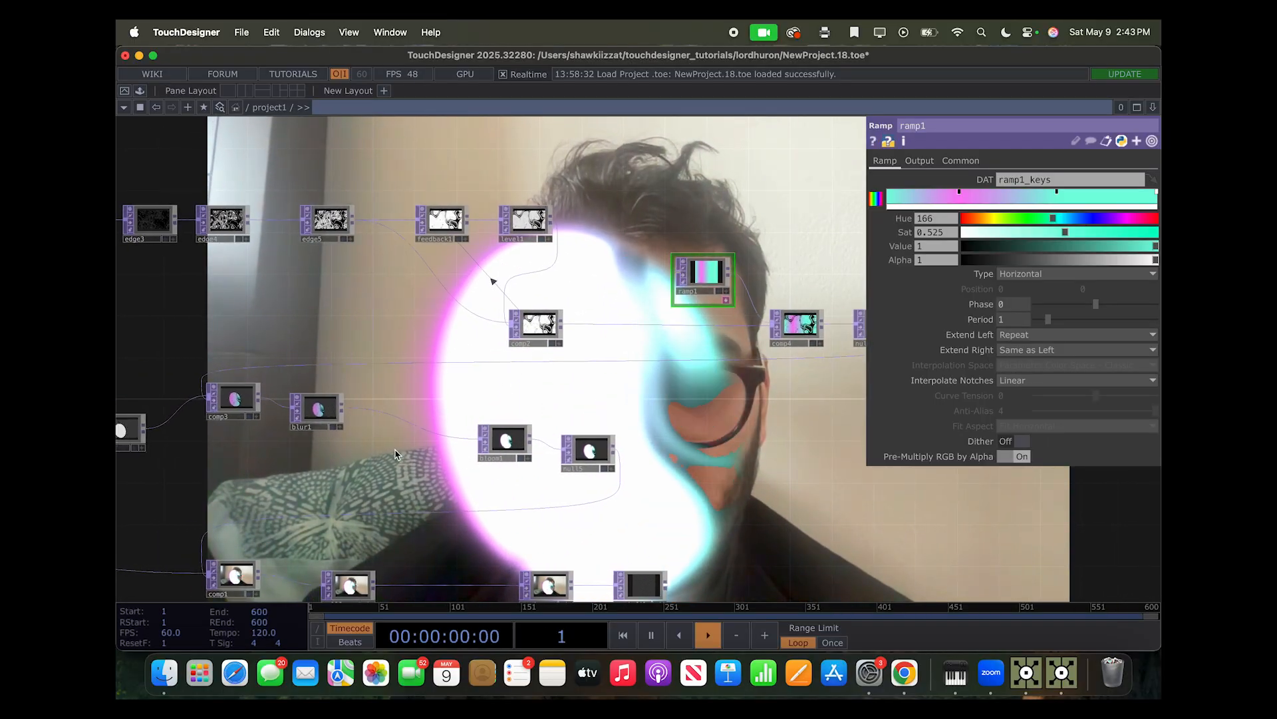
pyautogui.hscroll(-8, 619, 271)
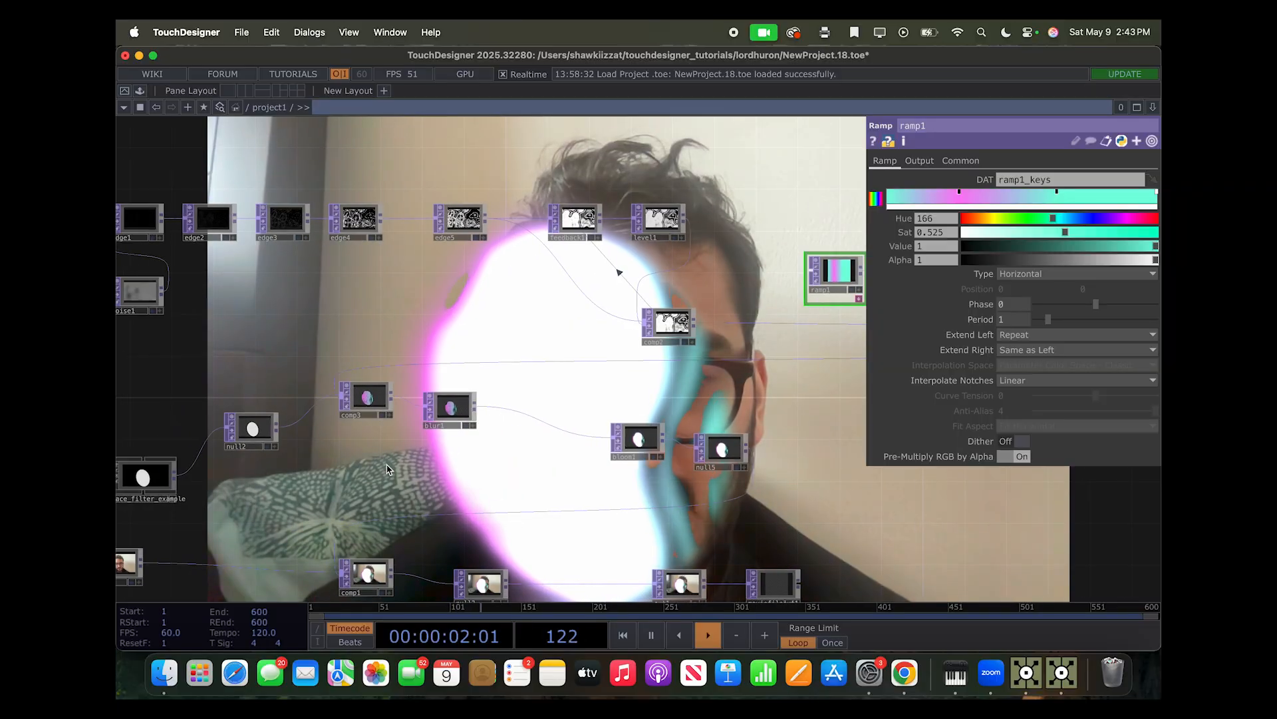
pyautogui.hscroll(3, 594, 504)
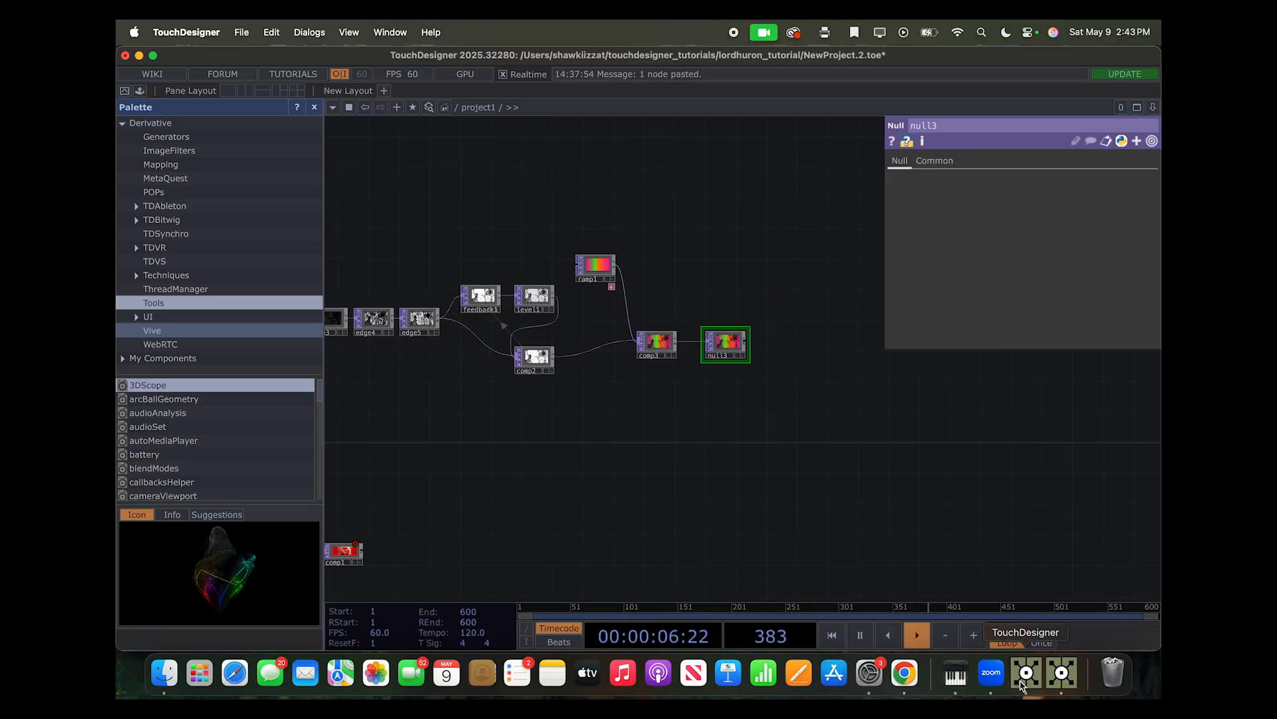
# In NewProject.2.toe, move null2 farther away from the face_filter_example node
pyautogui.hscroll(-5, 865, 501)
pyautogui.scroll(2, 834, 498)
pyautogui.scroll(-2, 834, 498)
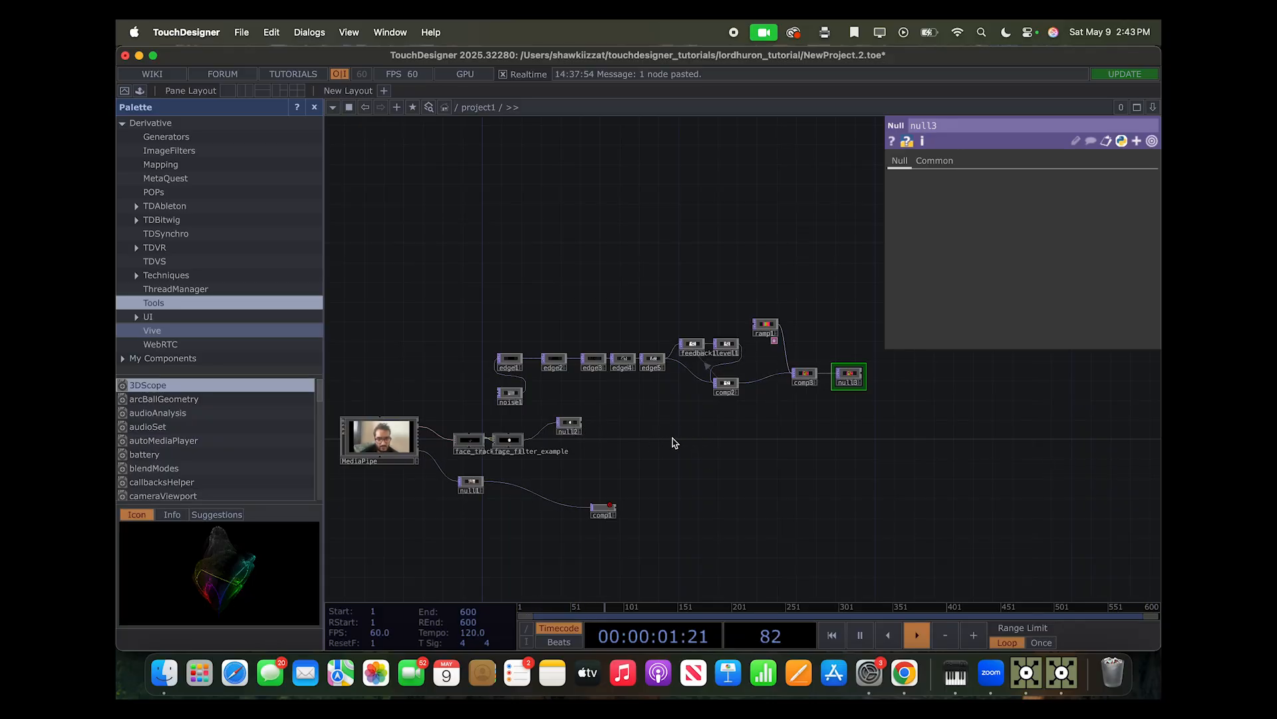
pyautogui.moveTo(570, 427); pyautogui.dragTo(600, 427)
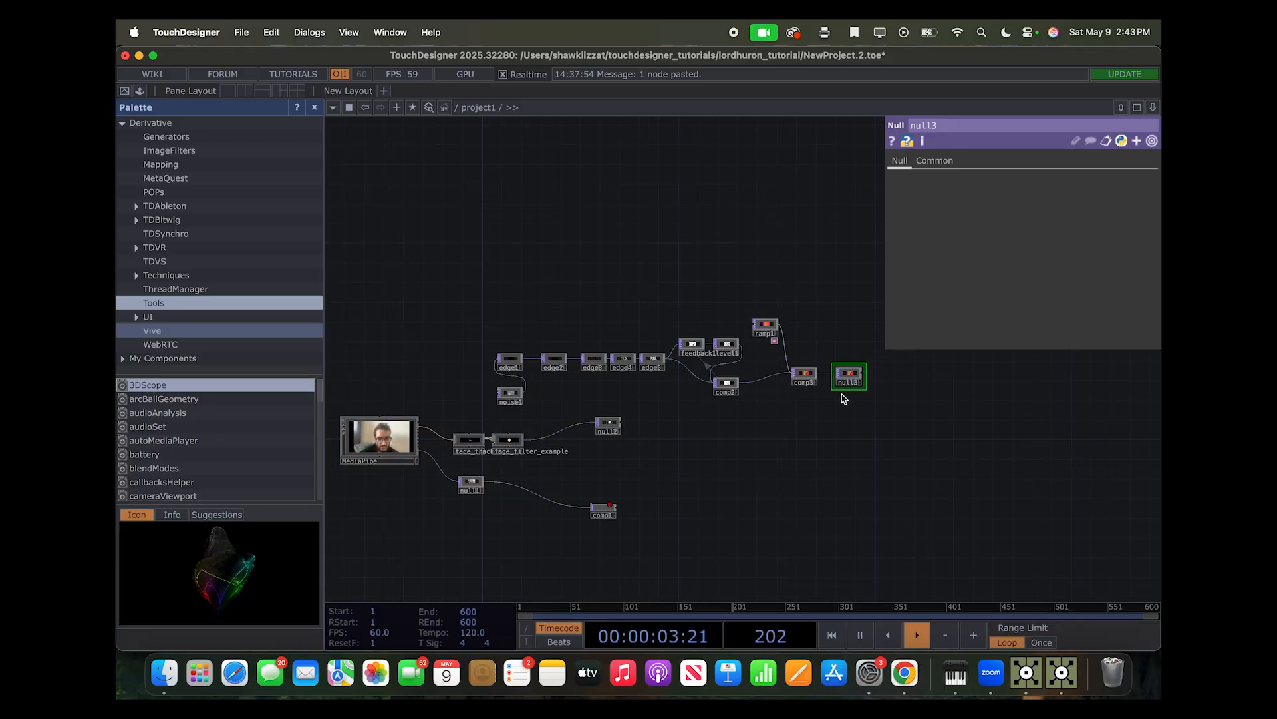
# Place a Composite TOP directly below null3
pyautogui.press('Tab')
pyautogui.write('co')
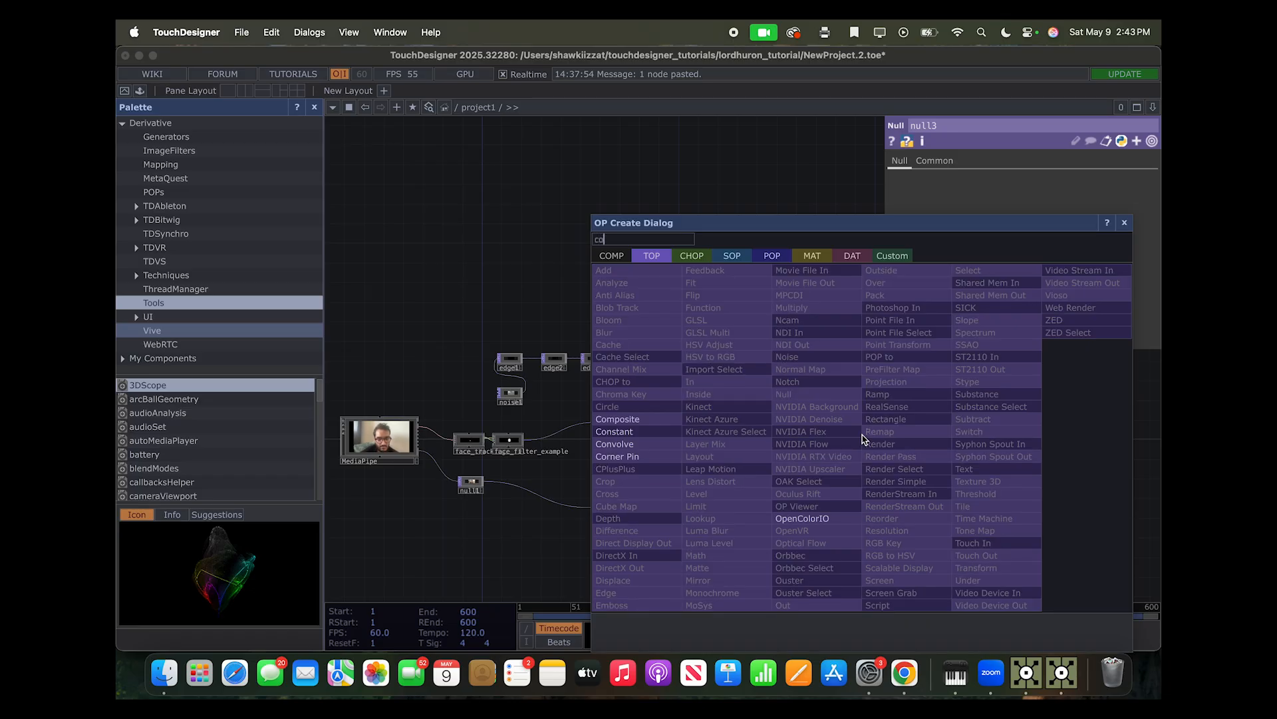
pyautogui.press('Return')
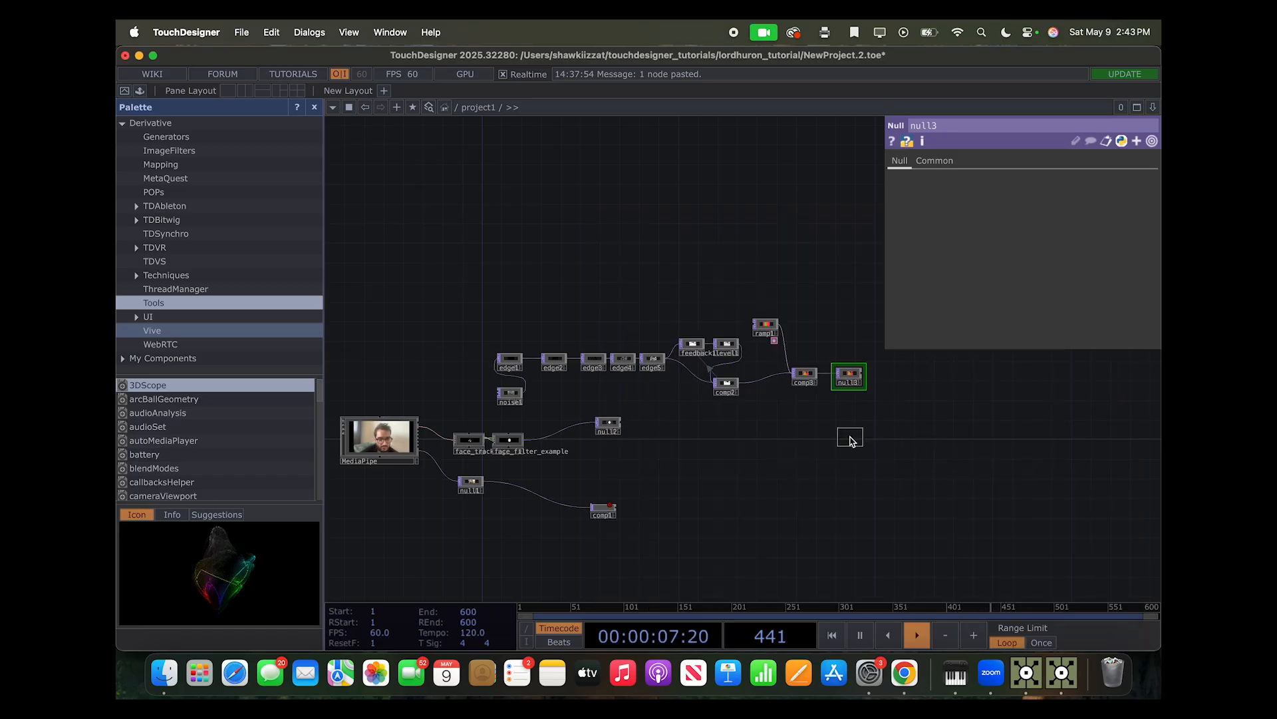
pyautogui.click(851, 438)
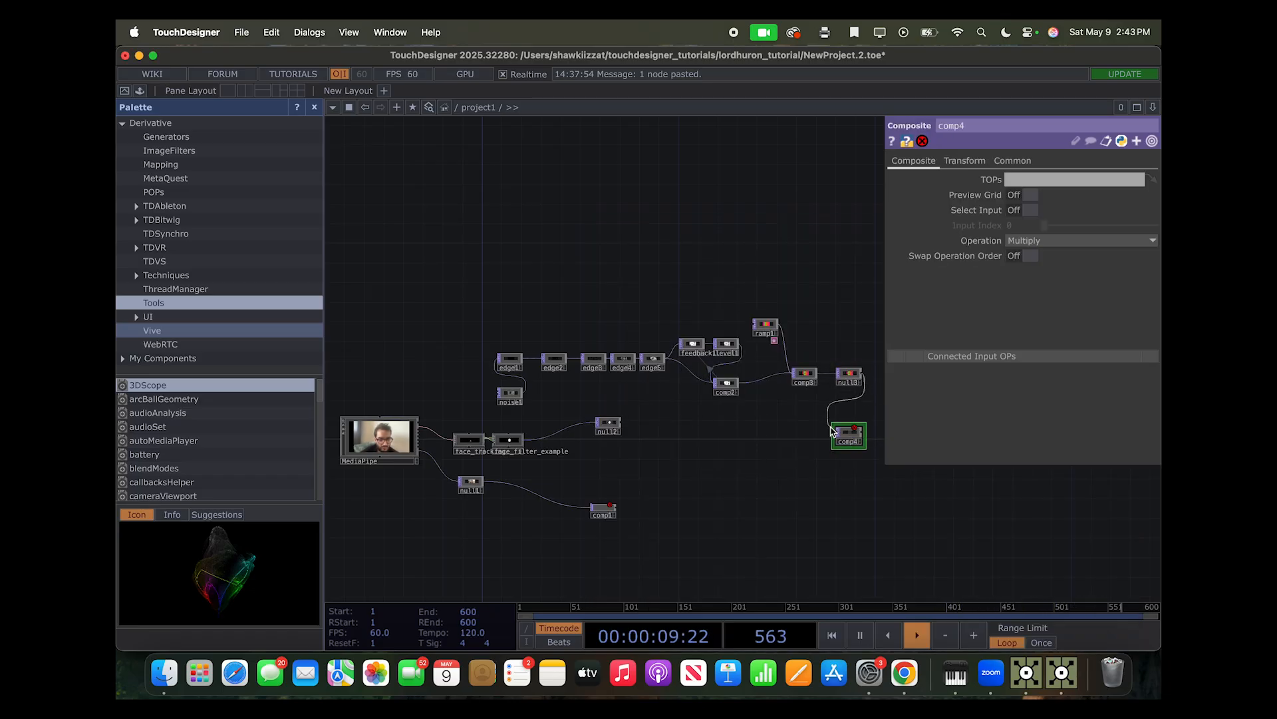
# Wire null3 and null2 into comp4 as its first and second inputs and display its output in the network background
pyautogui.moveTo(831, 427); pyautogui.dragTo(832, 429)
pyautogui.click(1095, 218)
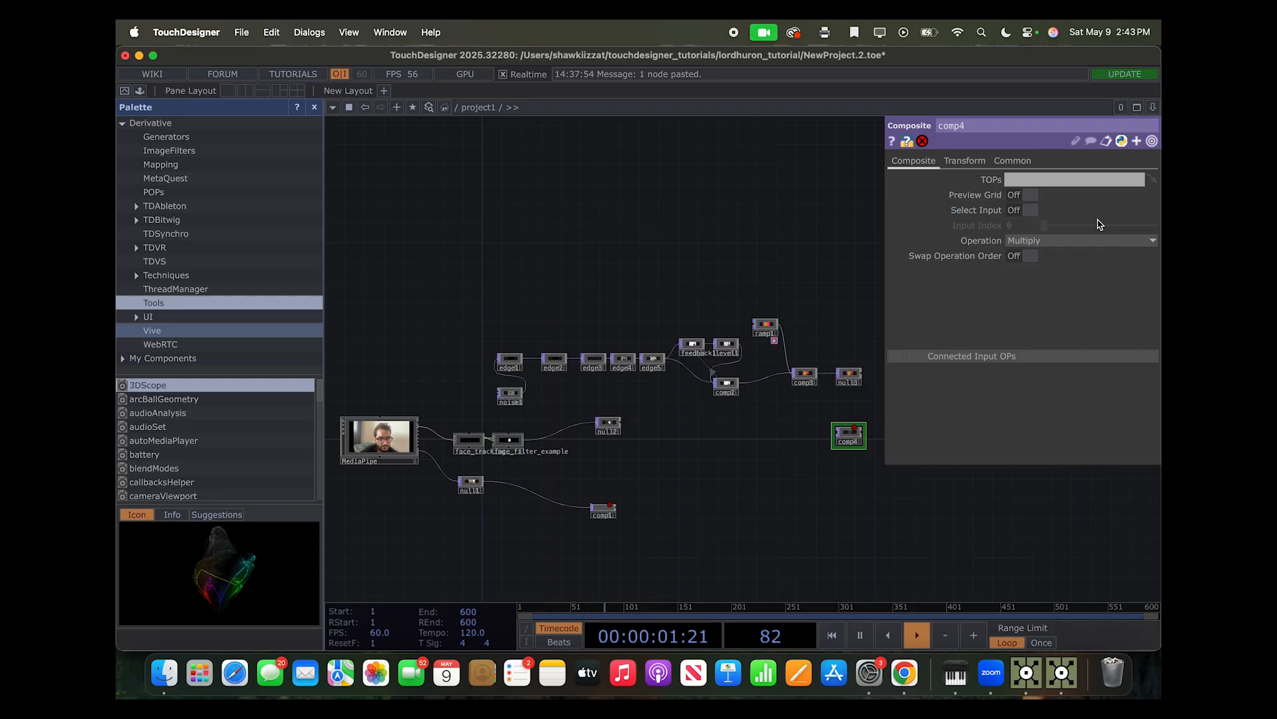
pyautogui.scroll(5, 818, 450)
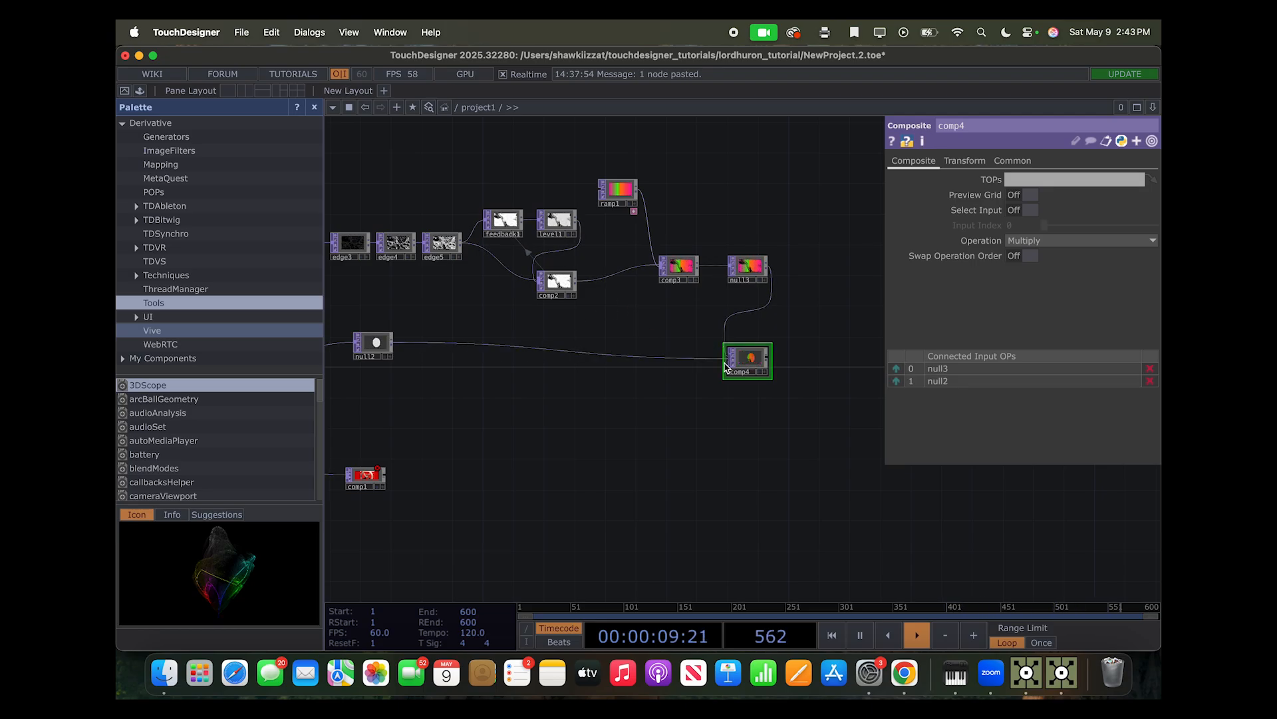
pyautogui.click(762, 374)
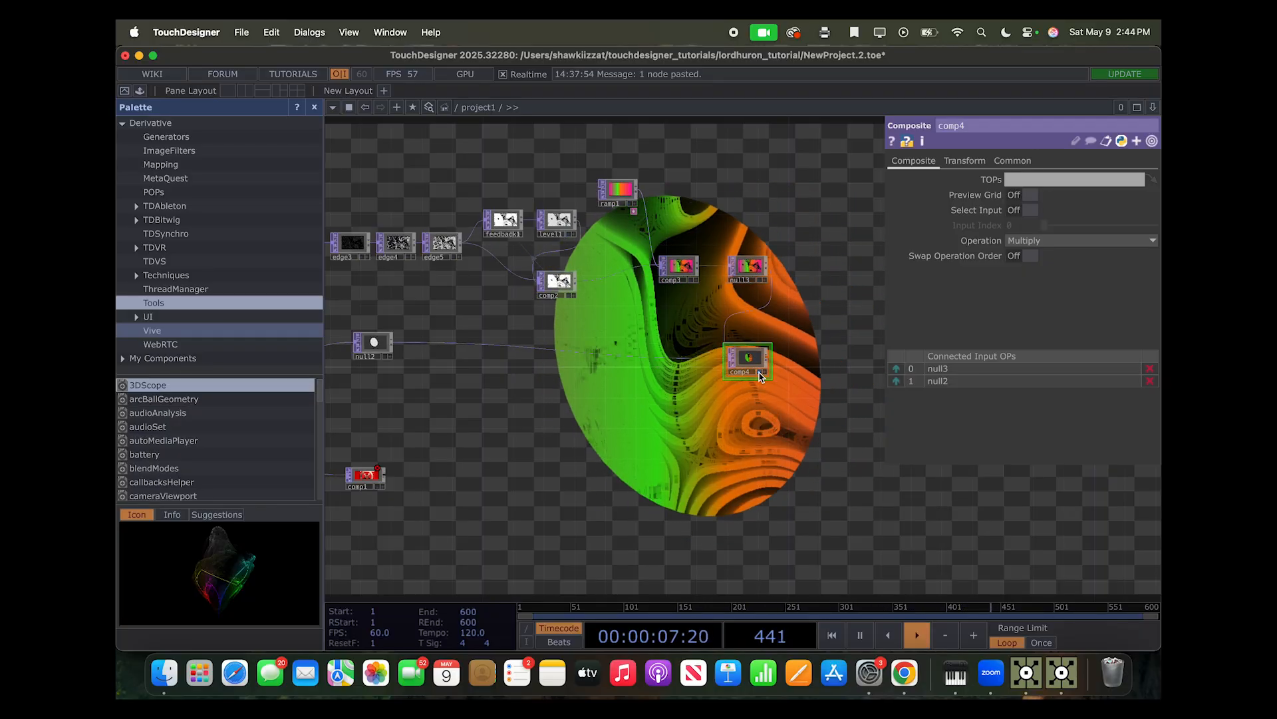
# Stop displaying comp4's output in the network background
pyautogui.click(762, 374)
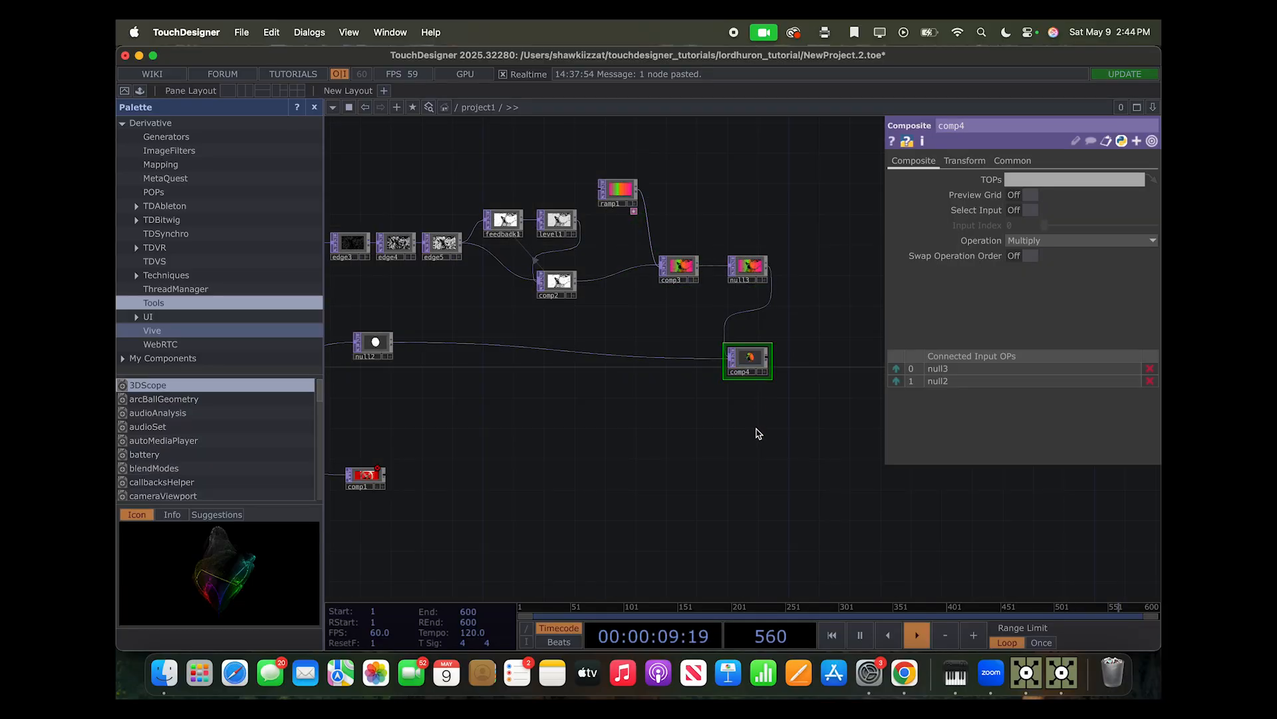
pyautogui.scroll(-5, 719, 427)
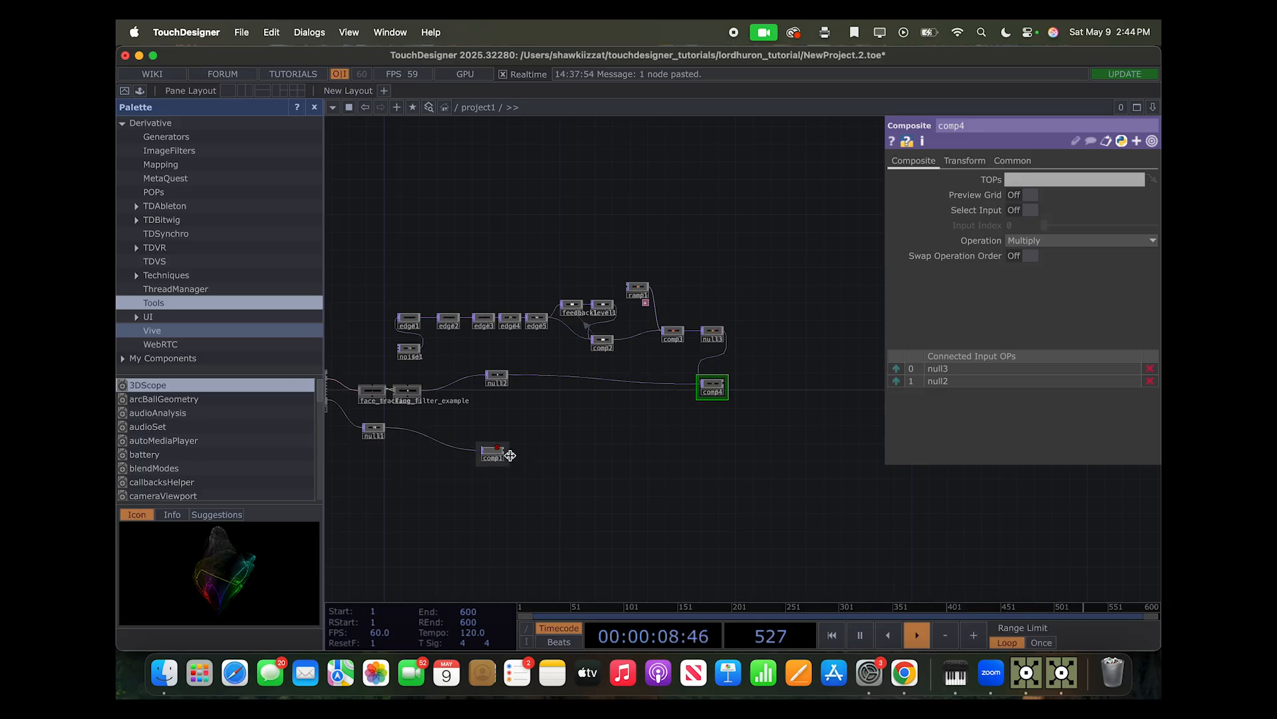
pyautogui.scroll(5, 767, 426)
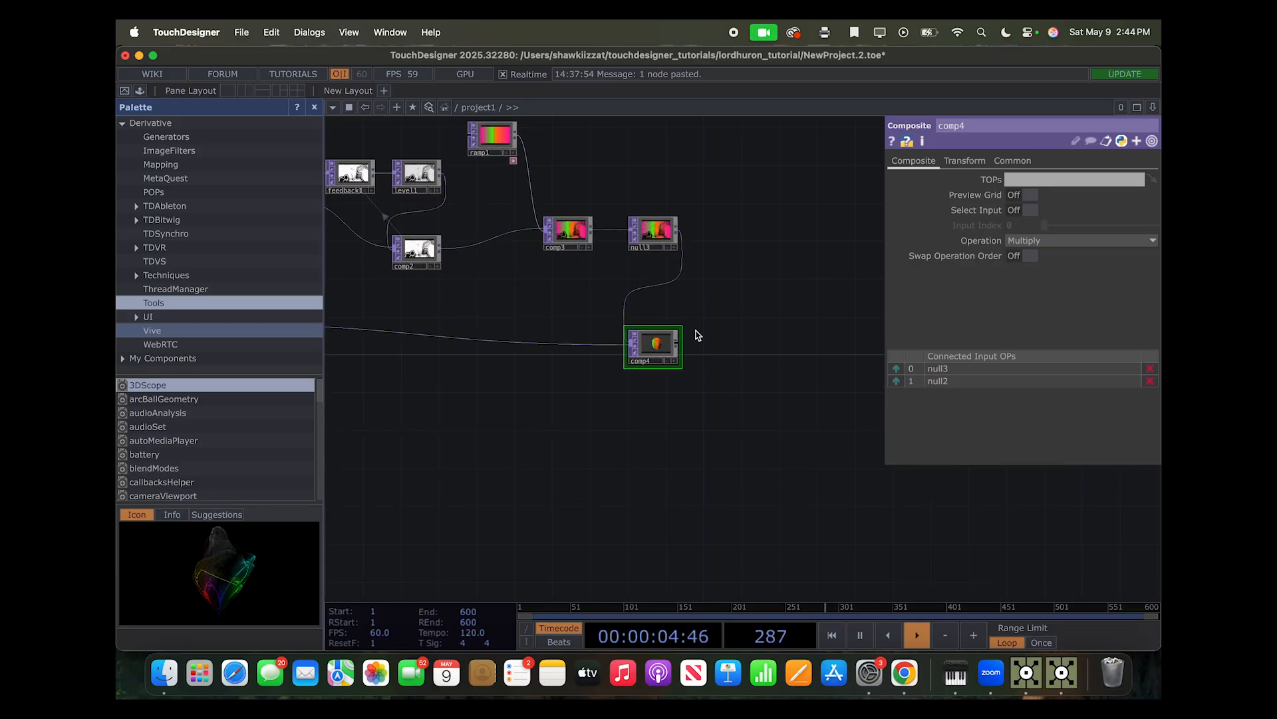
pyautogui.hscroll(-3, 753, 442)
pyautogui.scroll(2, 753, 441)
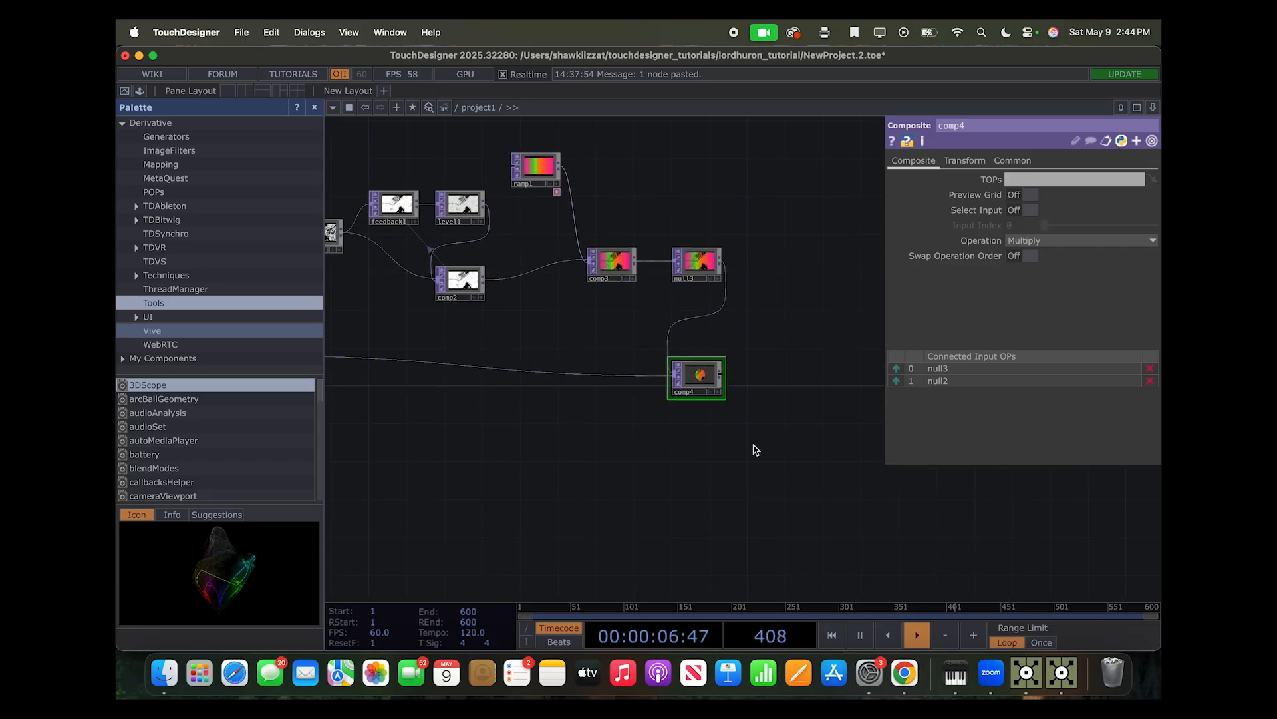
# In NewProject.18.toe, examine which nodes follow the masked noise composite comp3 on its way to comp1
pyautogui.click(1062, 673)
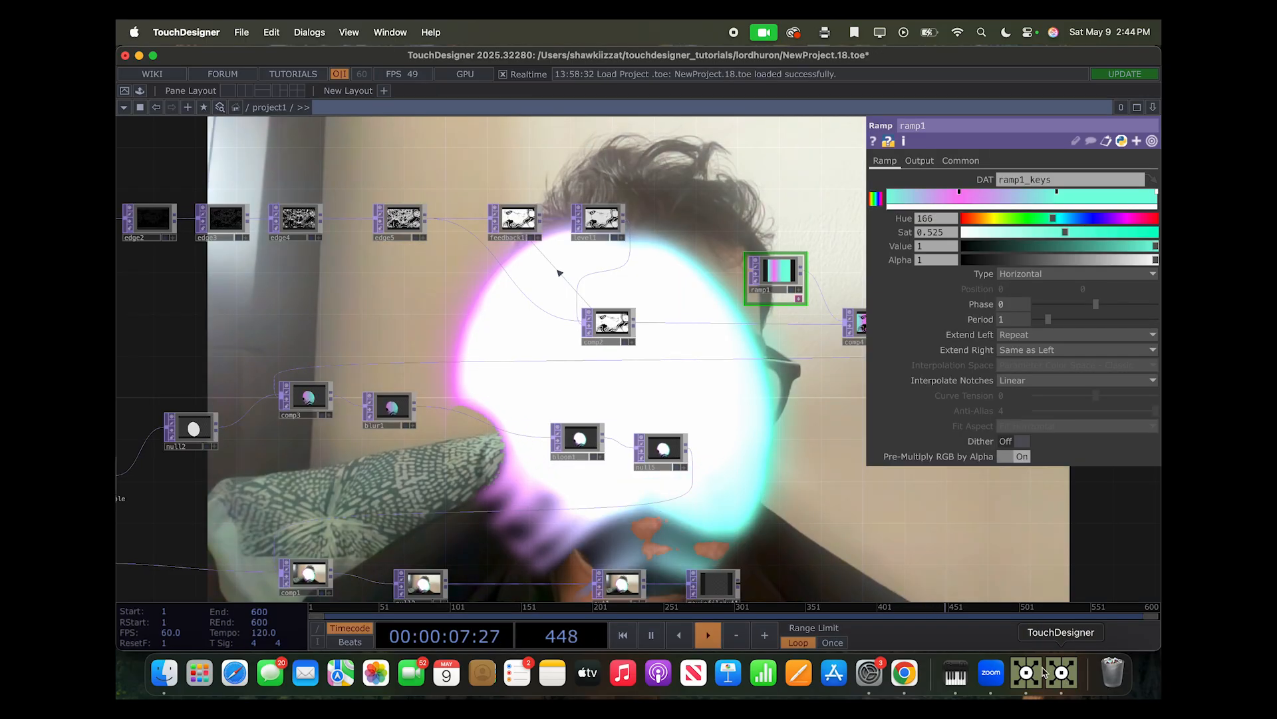
pyautogui.hscroll(8, 785, 492)
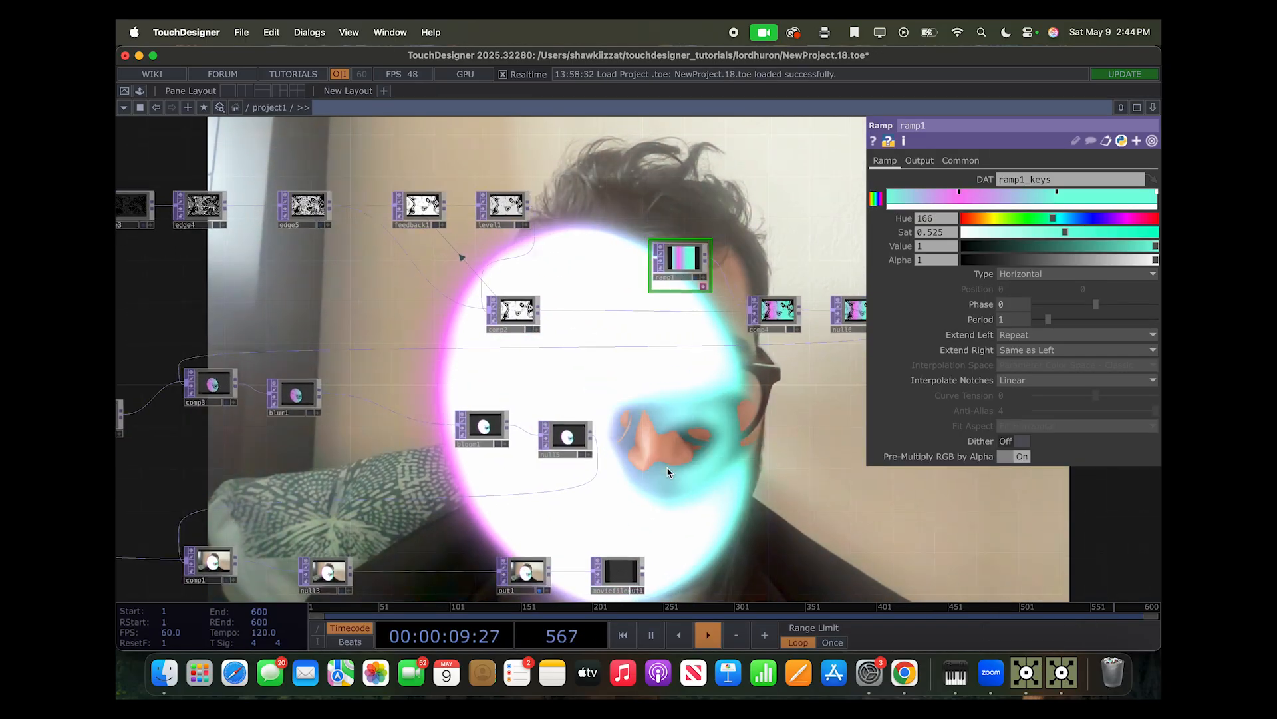
pyautogui.hscroll(-3, 622, 466)
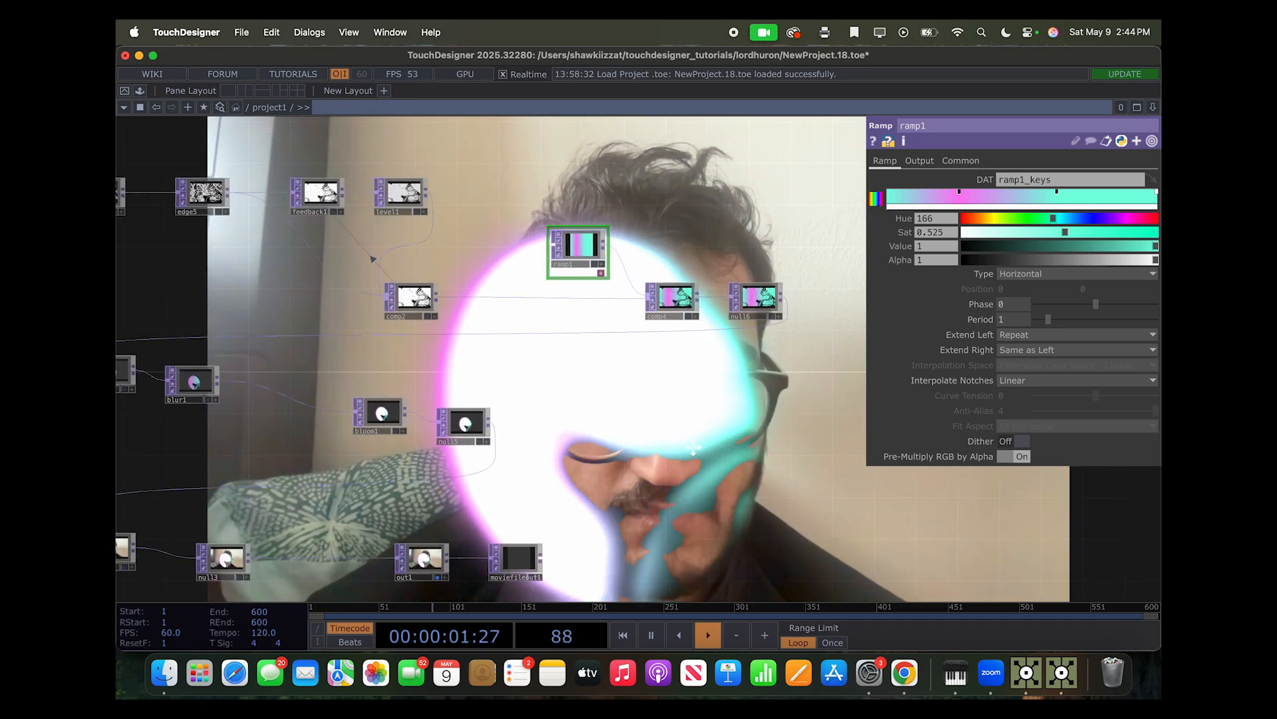
pyautogui.hscroll(-2, 729, 393)
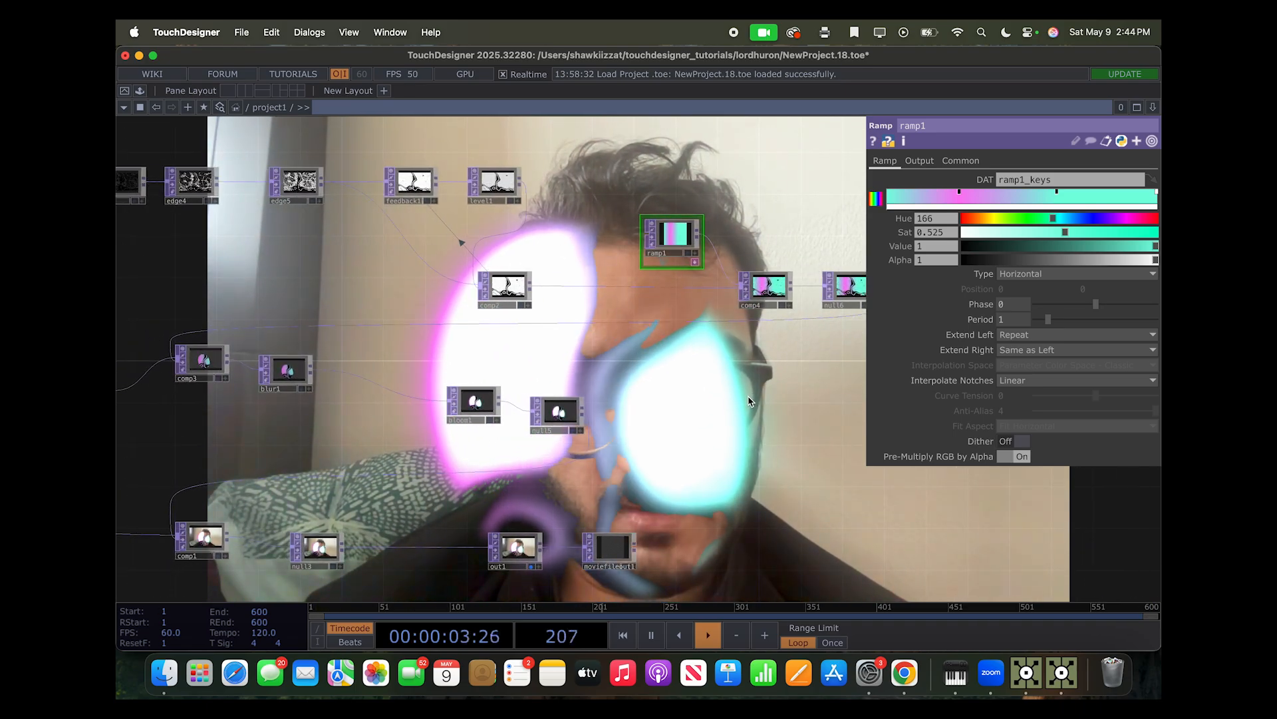
pyautogui.hscroll(-6, 399, 413)
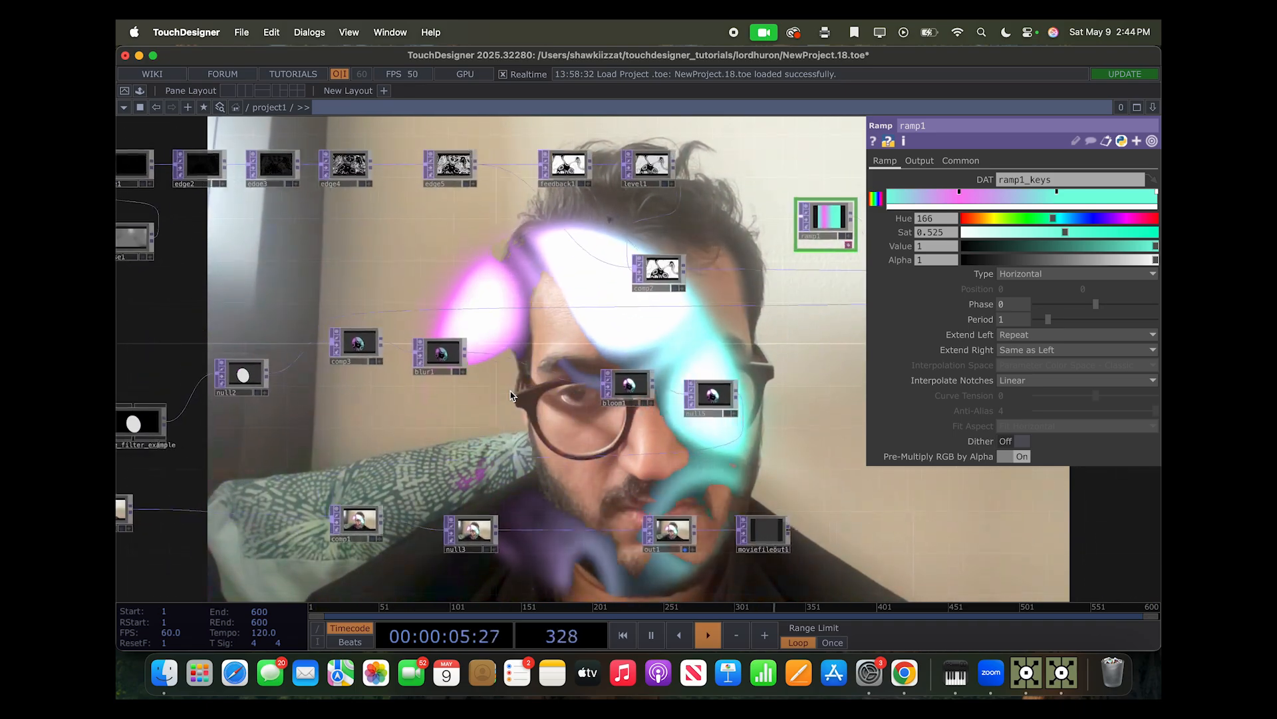
pyautogui.hscroll(4, 504, 405)
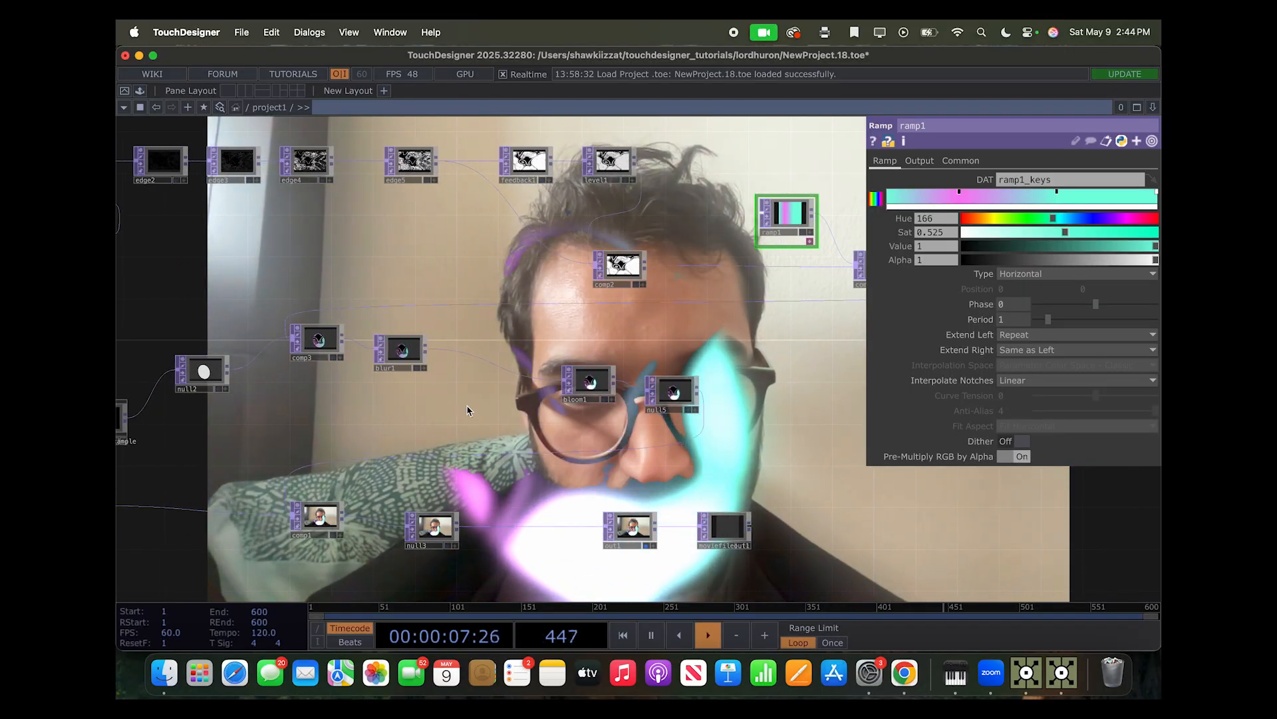
pyautogui.moveTo(396, 413); pyautogui.dragTo(472, 396)
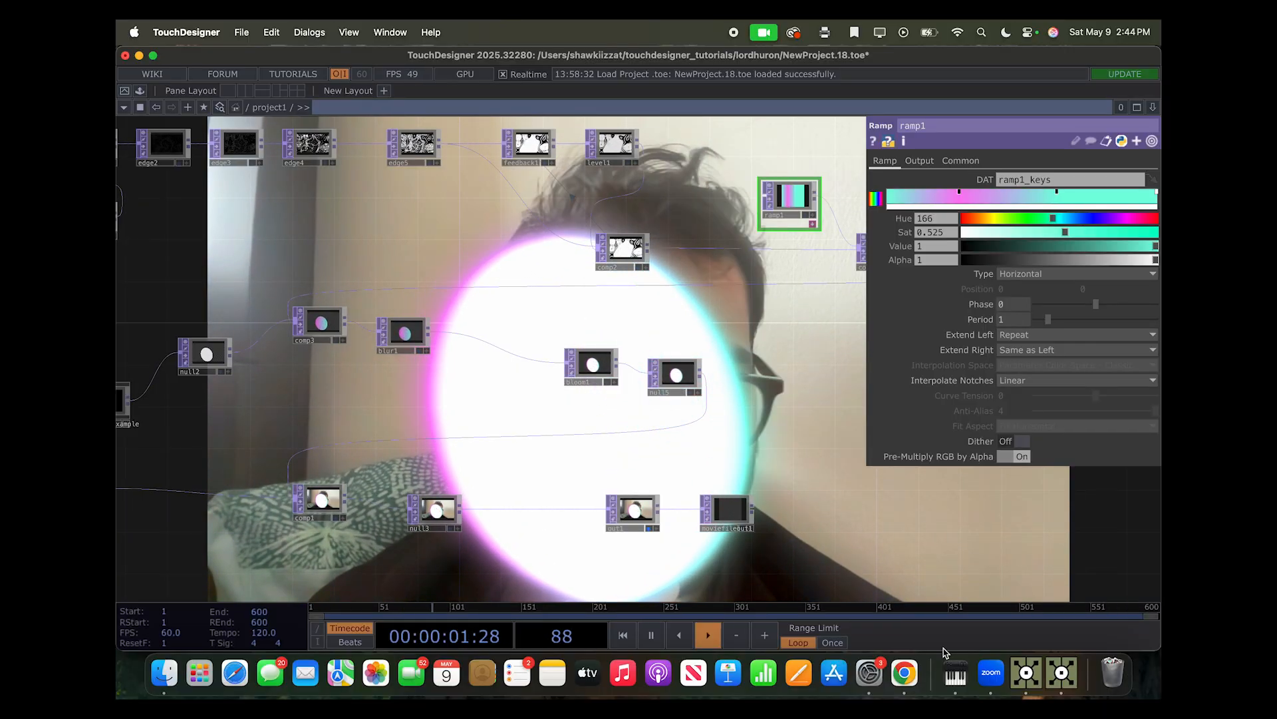
# In NewProject.2.toe, move comp1 farther away from null1 and add a Blur TOP after comp4
pyautogui.click(1040, 678)
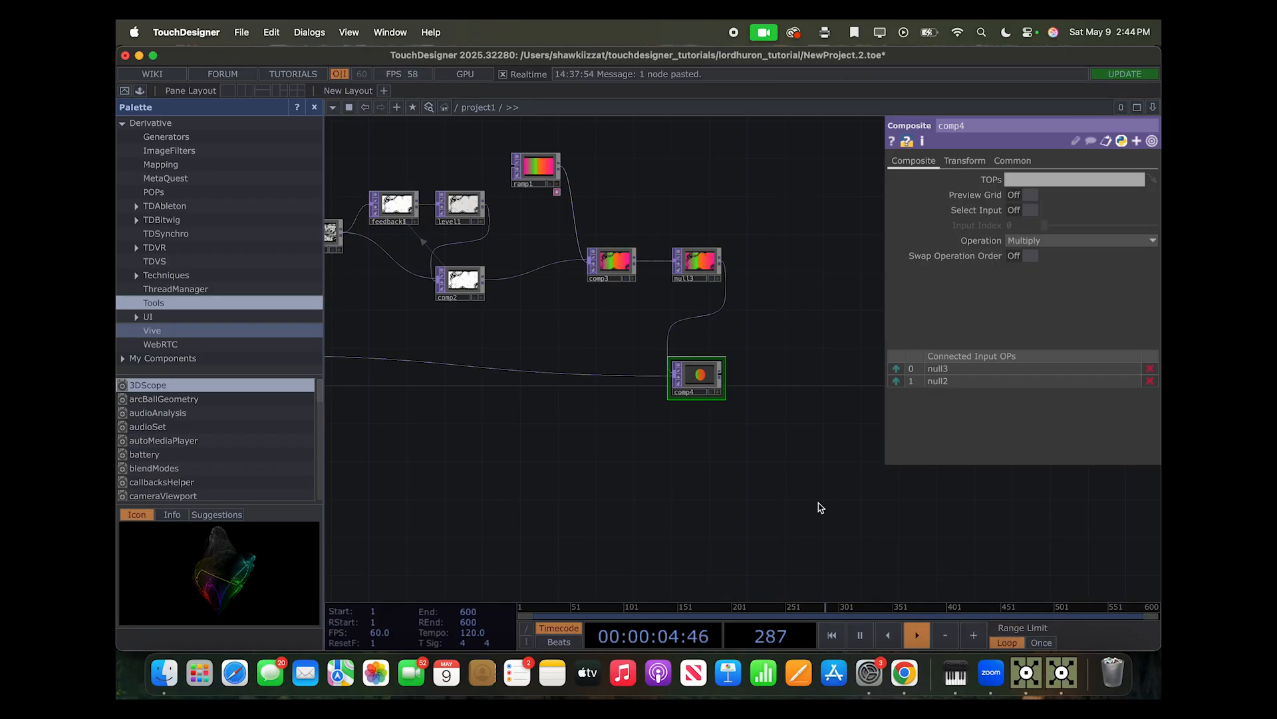
pyautogui.scroll(-3, 768, 483)
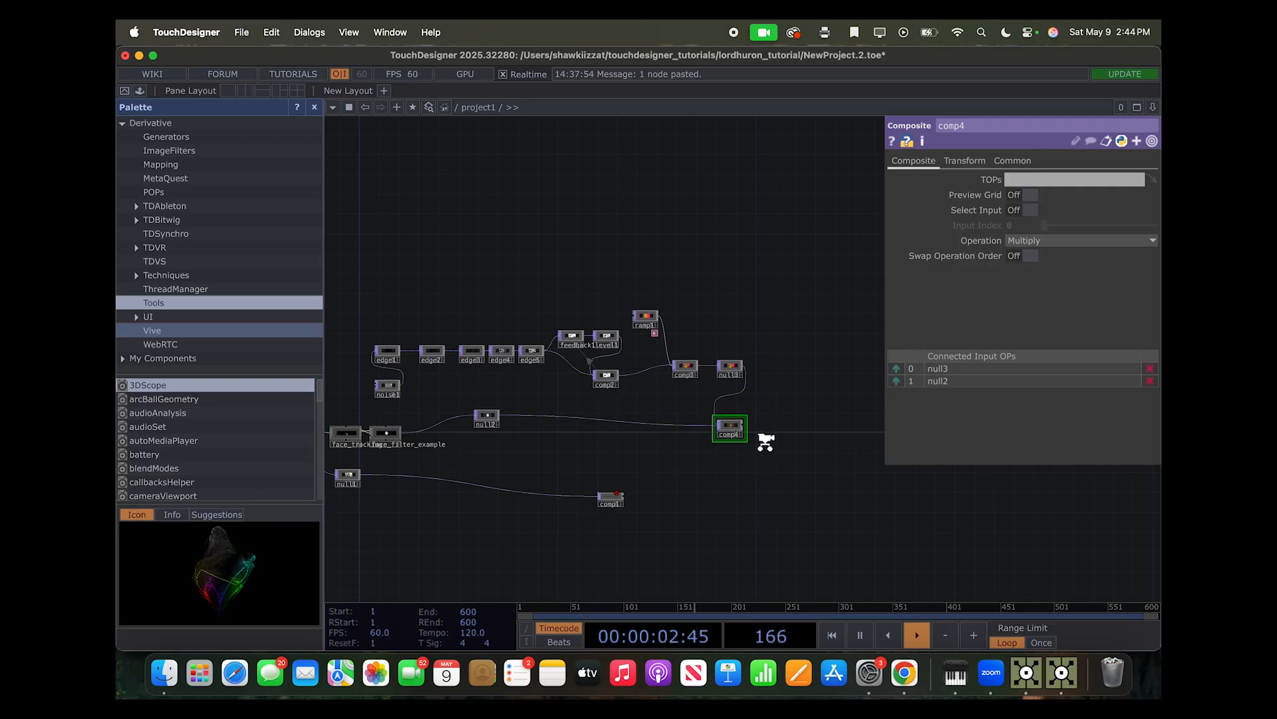
pyautogui.scroll(5, 765, 440)
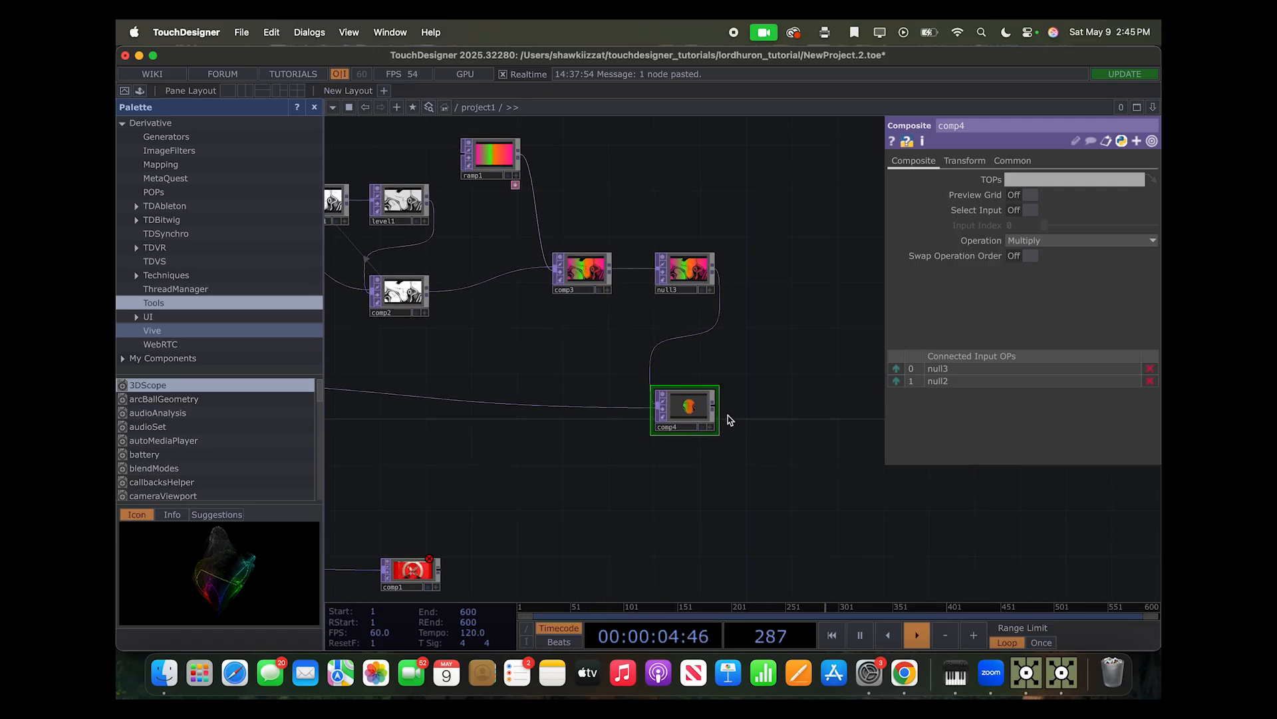
pyautogui.press('Tab')
pyautogui.write('n')
pyautogui.press('BackSpace')
pyautogui.press('BackSpace')
pyautogui.press('BackSpace')
pyautogui.write('blu')
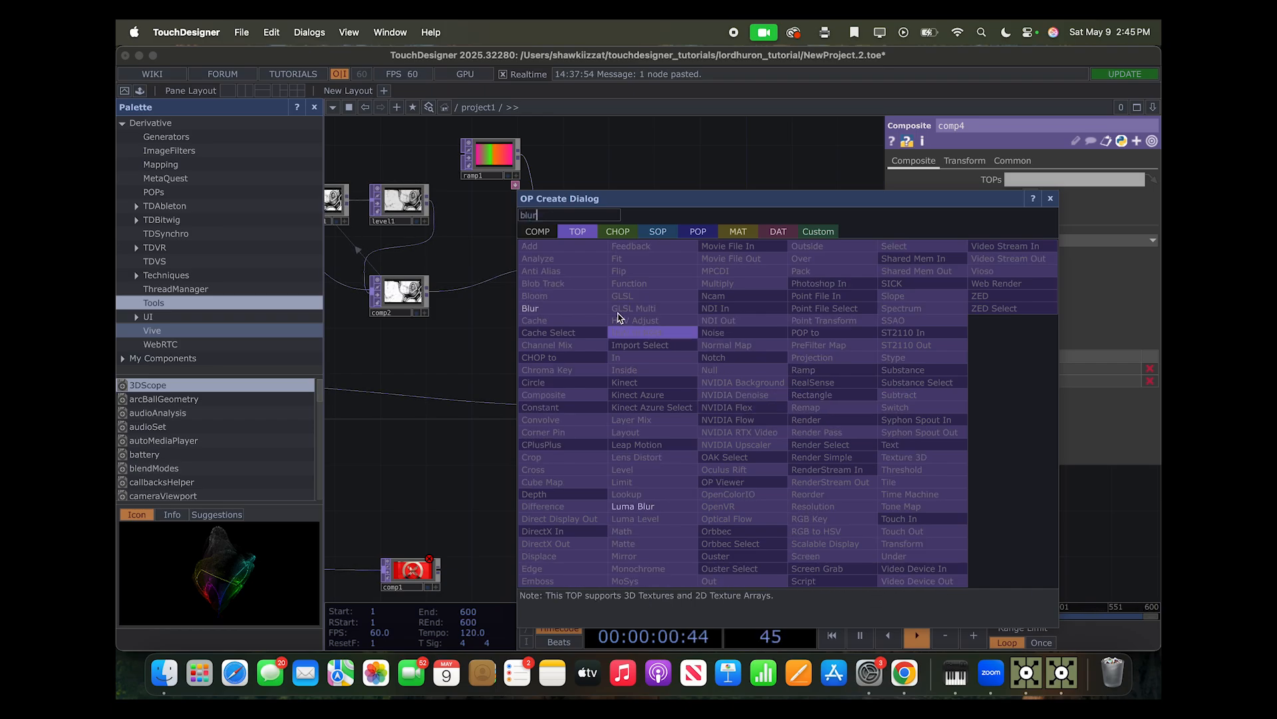
pyautogui.write('r')
pyautogui.press('Return')
pyautogui.click(780, 441)
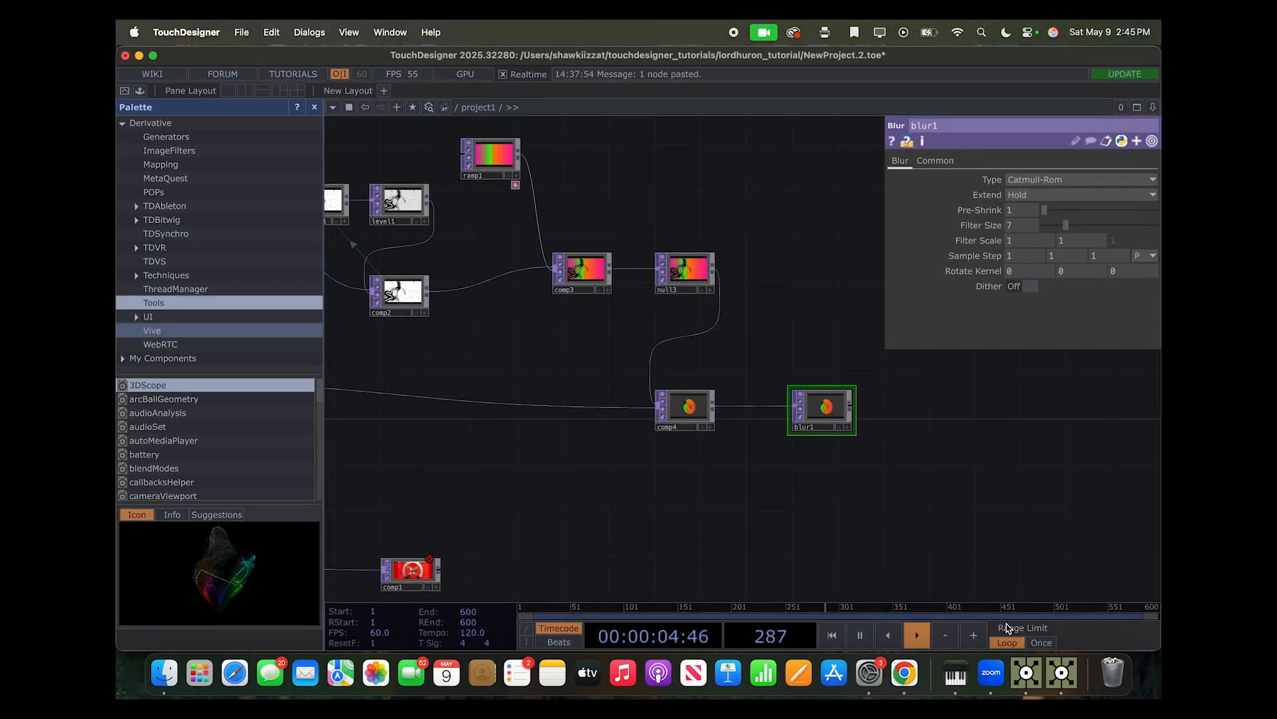
# Check the node after blur1 in NewProject.18.toe, and add a Bloom TOP after blur1 in NewProject.2.toe
pyautogui.click(1062, 682)
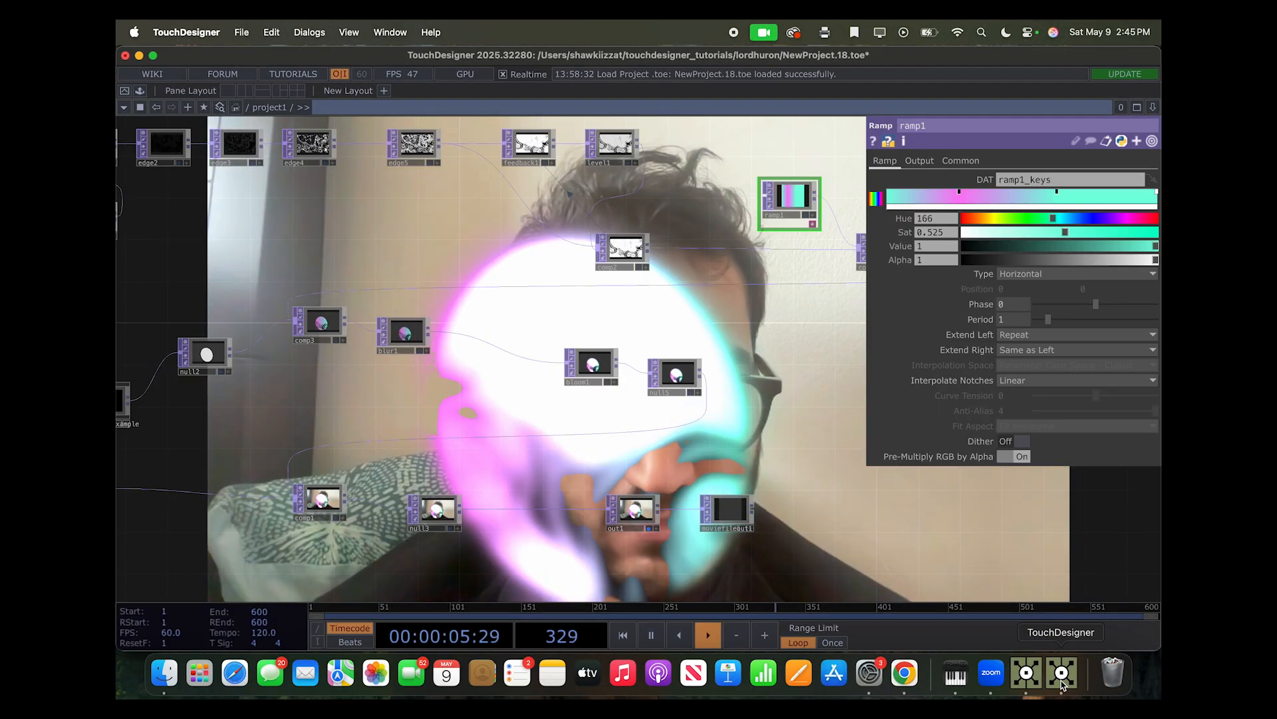
pyautogui.moveTo(739, 443); pyautogui.dragTo(720, 444)
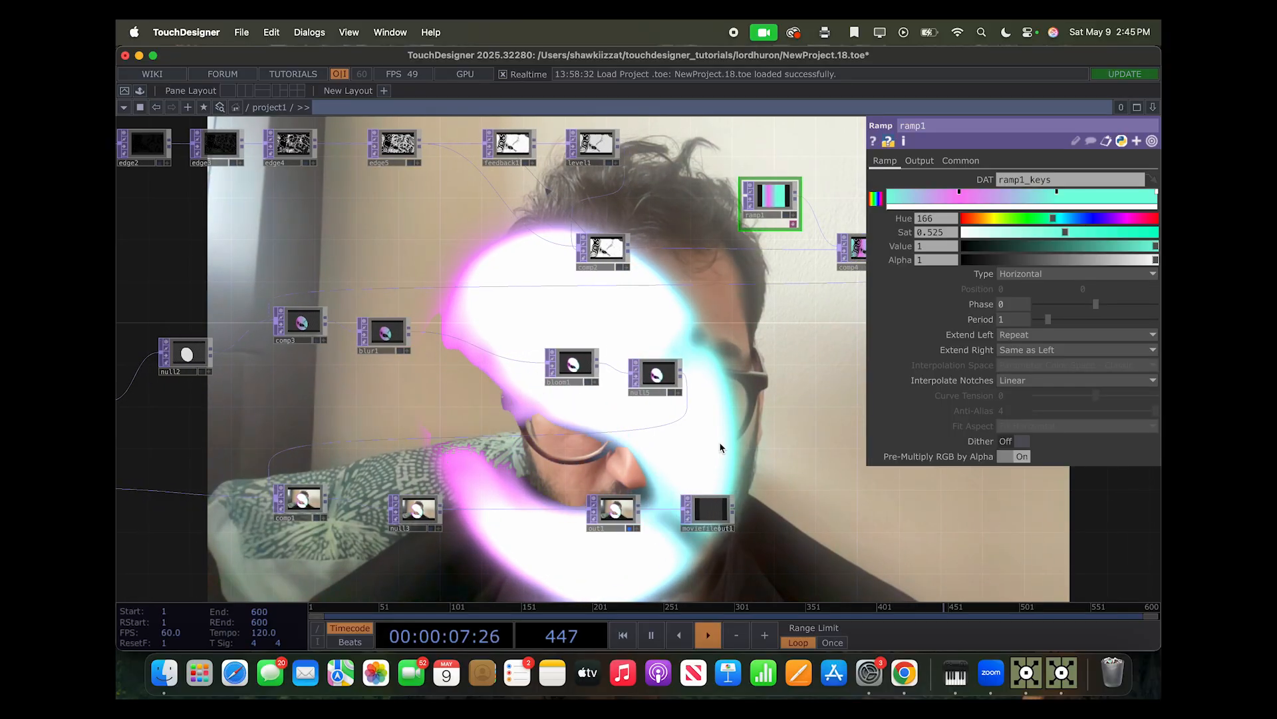
pyautogui.click(1028, 676)
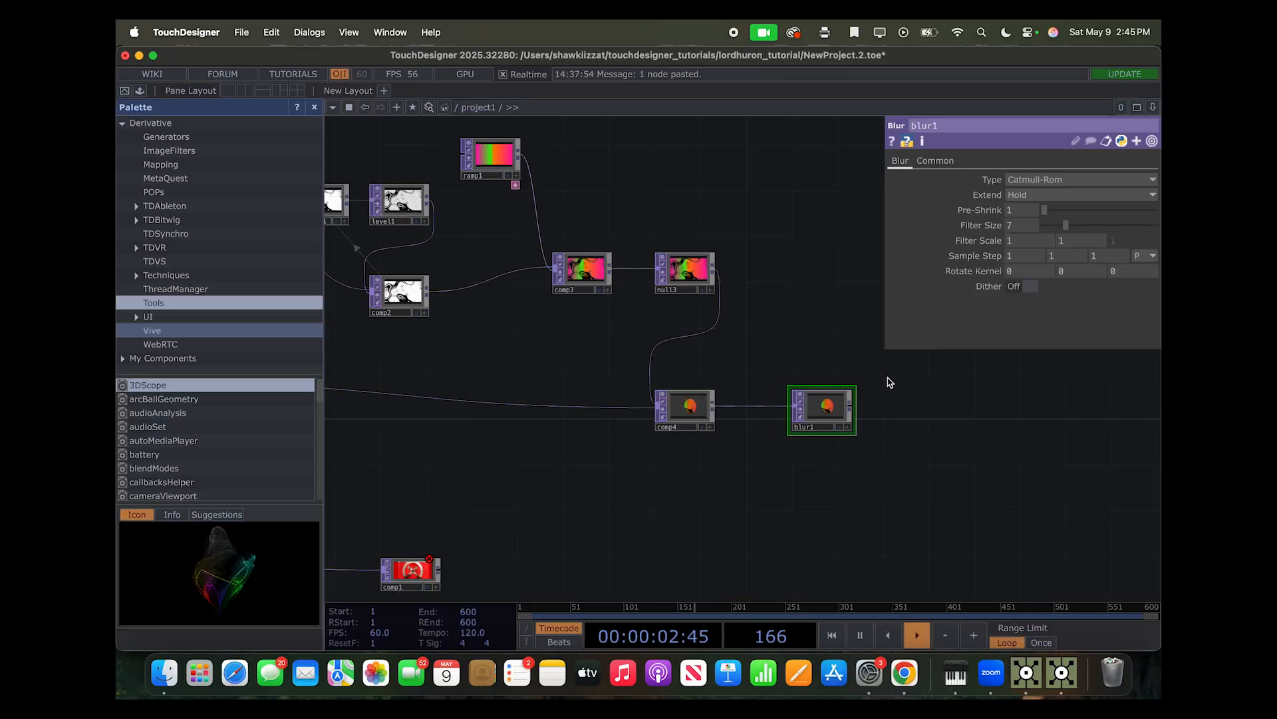
pyautogui.click(902, 409)
pyautogui.write('bloom')
pyautogui.press('Return')
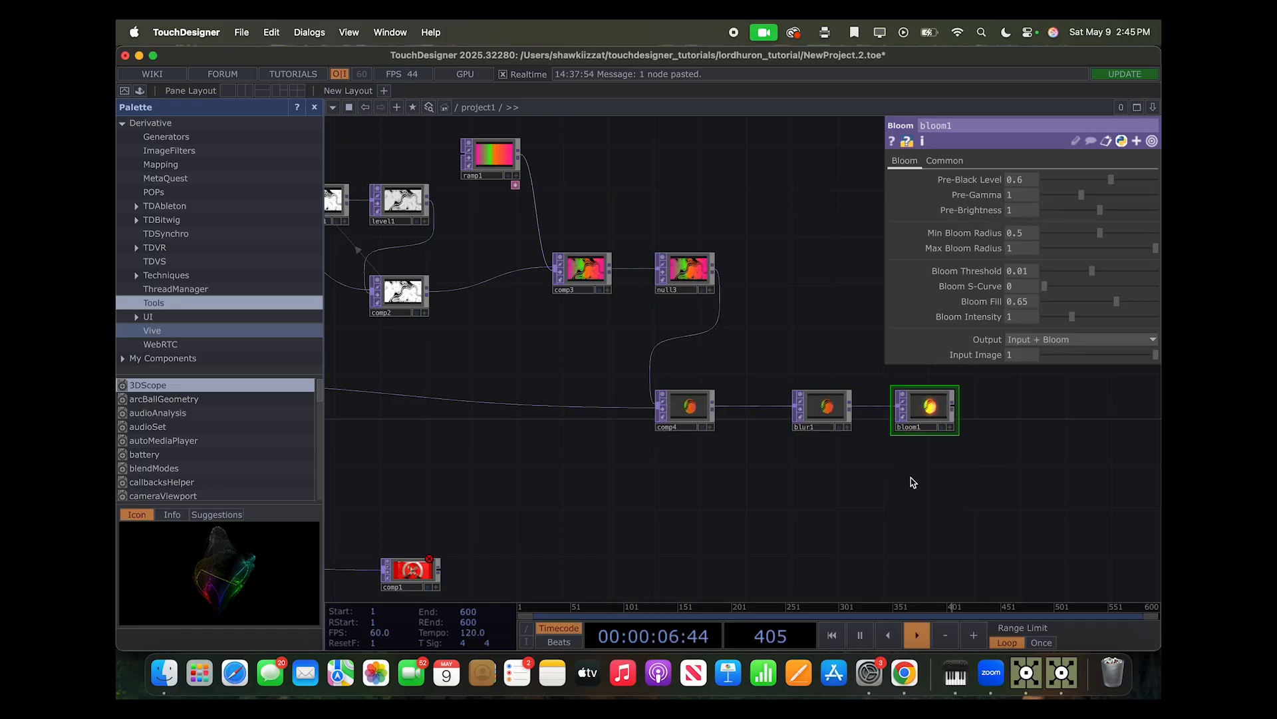
# Display bloom1's output in the network background and set blur1's Pre-Shrink to 5
pyautogui.hscroll(3, 860, 471)
pyautogui.scroll(5, 957, 433)
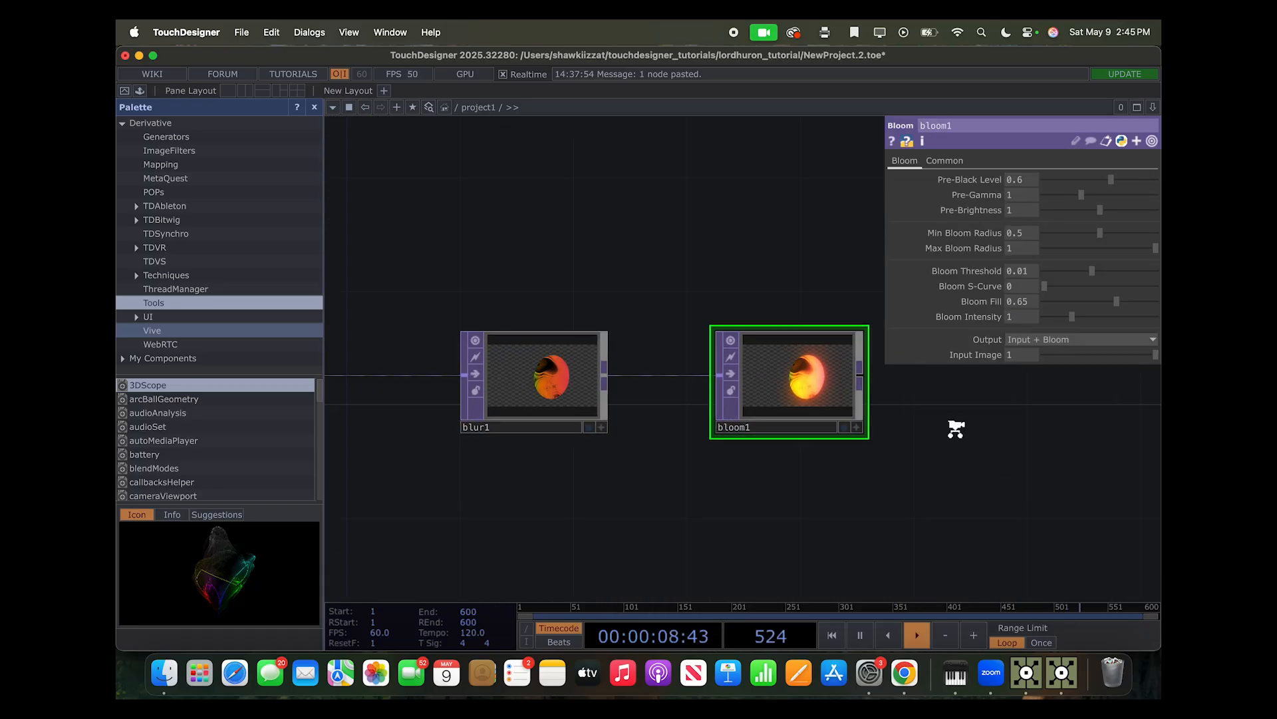
pyautogui.click(557, 388)
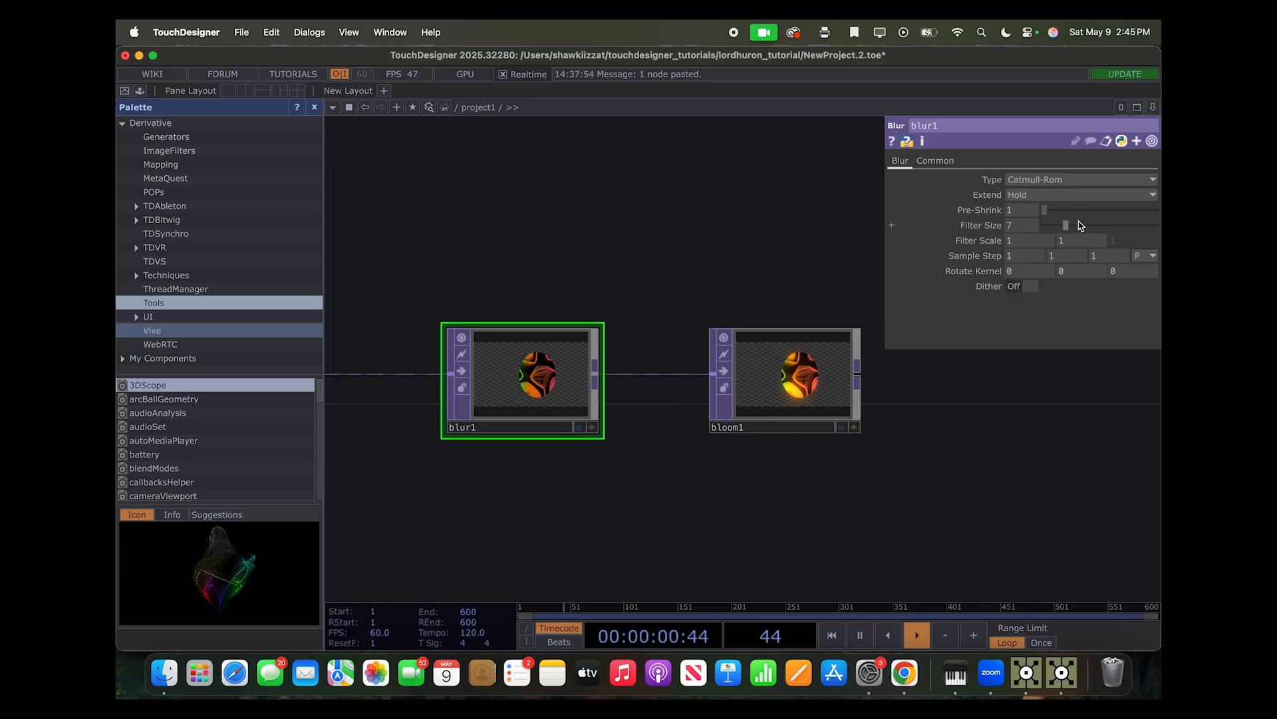
pyautogui.click(841, 427)
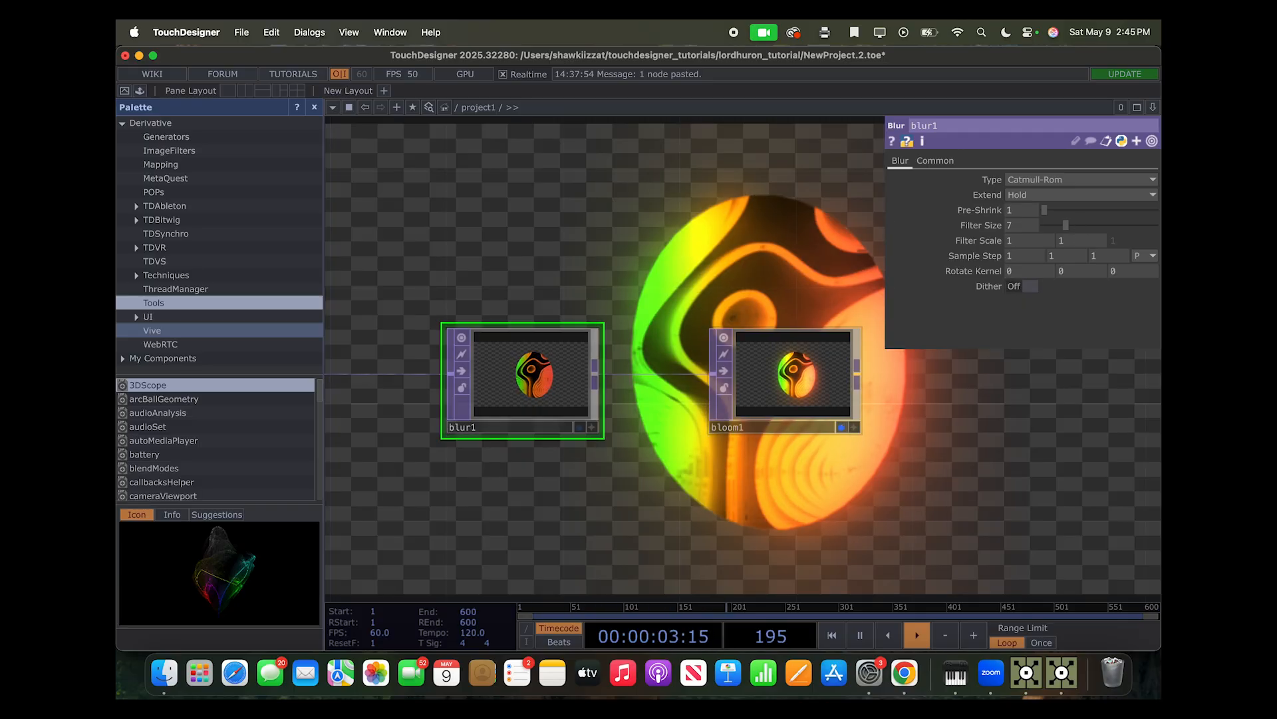
pyautogui.click(1085, 211)
pyautogui.moveTo(1090, 217); pyautogui.dragTo(1104, 222)
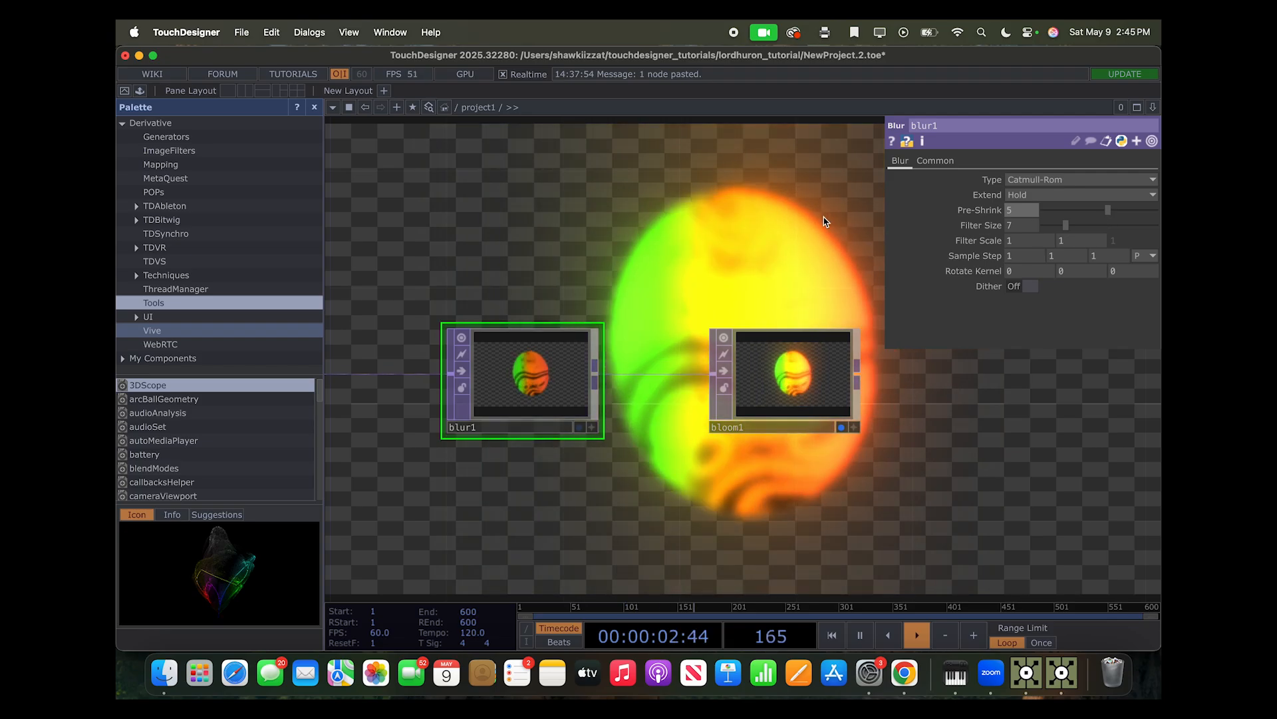
# Turn off bloom1's background display and add a Null TOP after bloom1
pyautogui.scroll(-1, 824, 217)
pyautogui.scroll(-6, 864, 412)
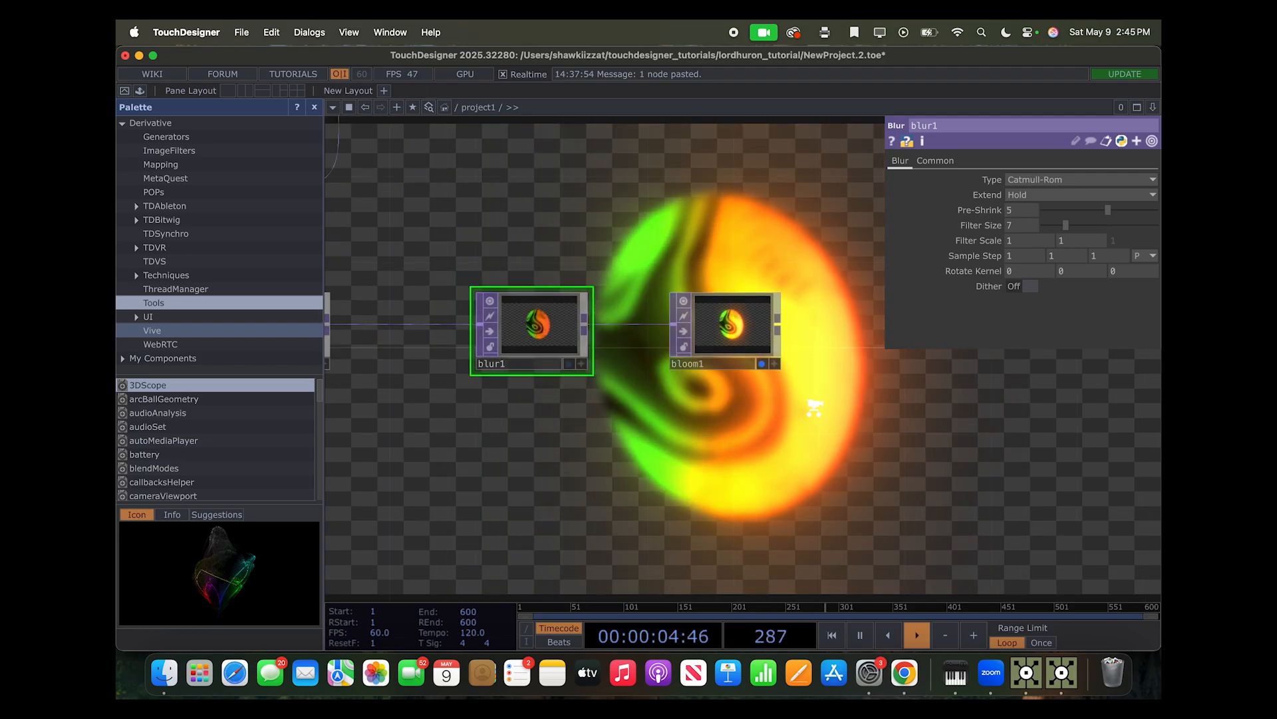
pyautogui.scroll(-1, 814, 407)
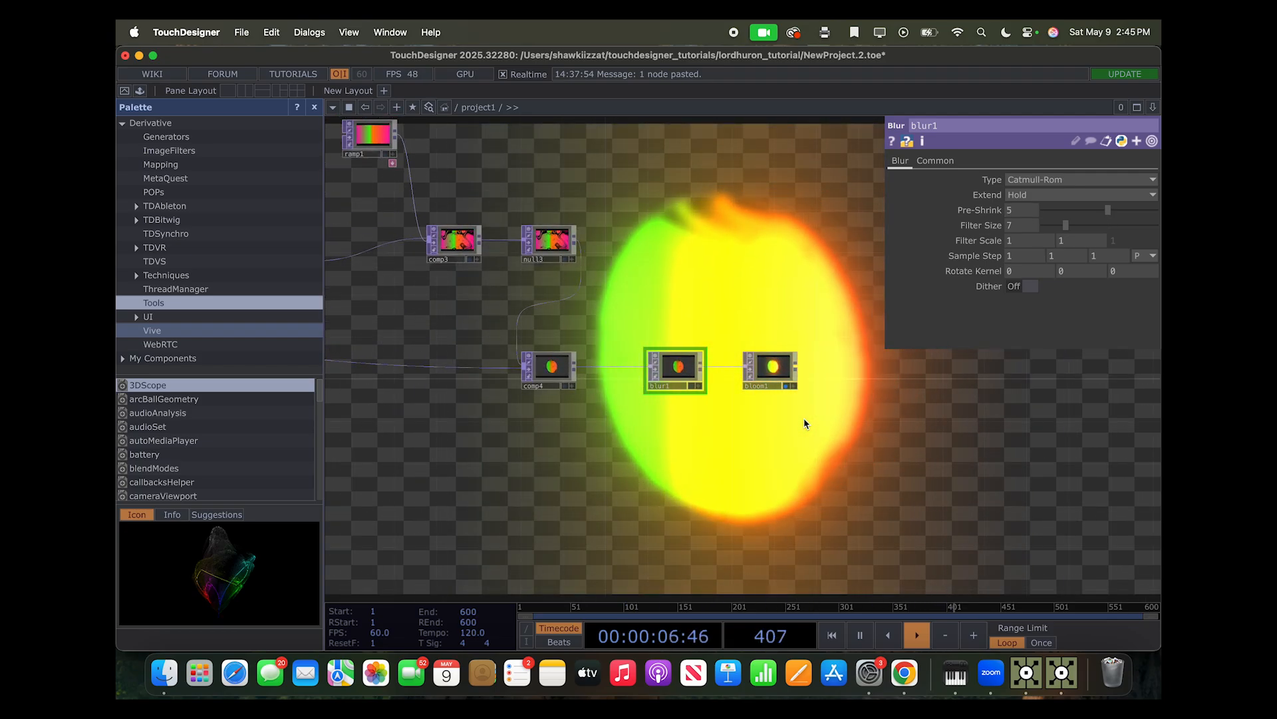
pyautogui.hscroll(3, 785, 434)
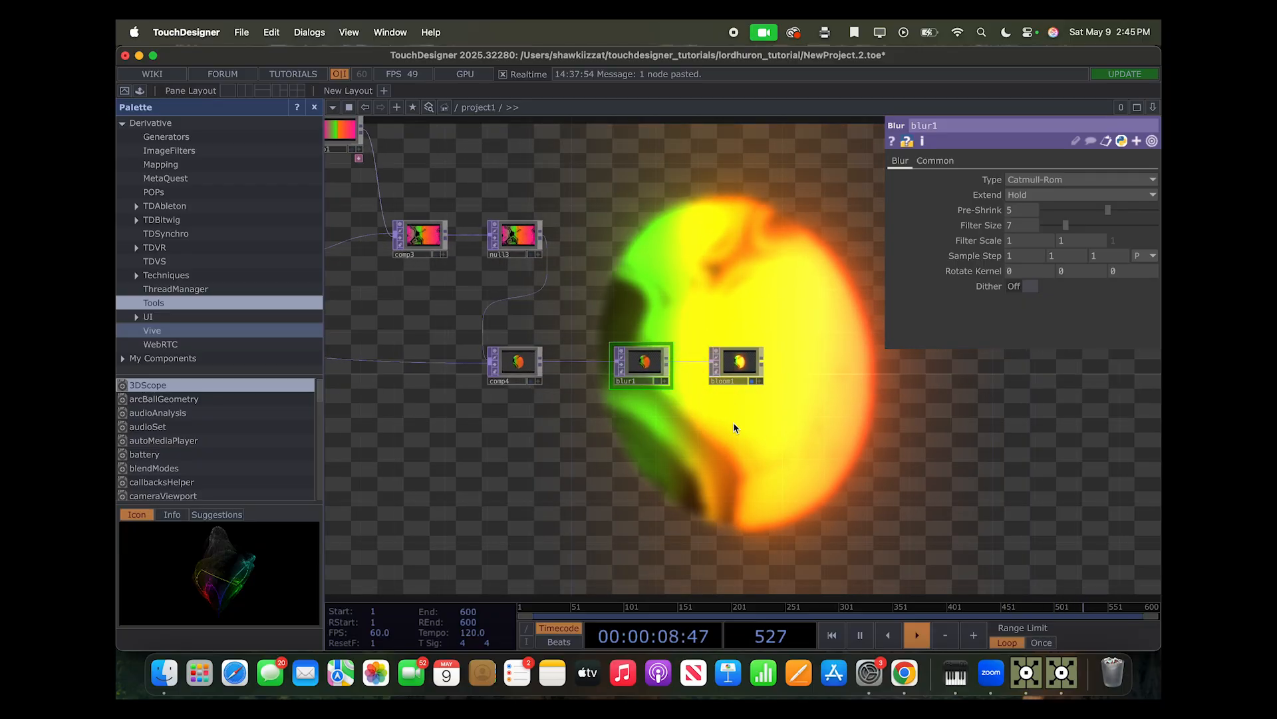
pyautogui.click(754, 382)
pyautogui.rightClick(765, 367)
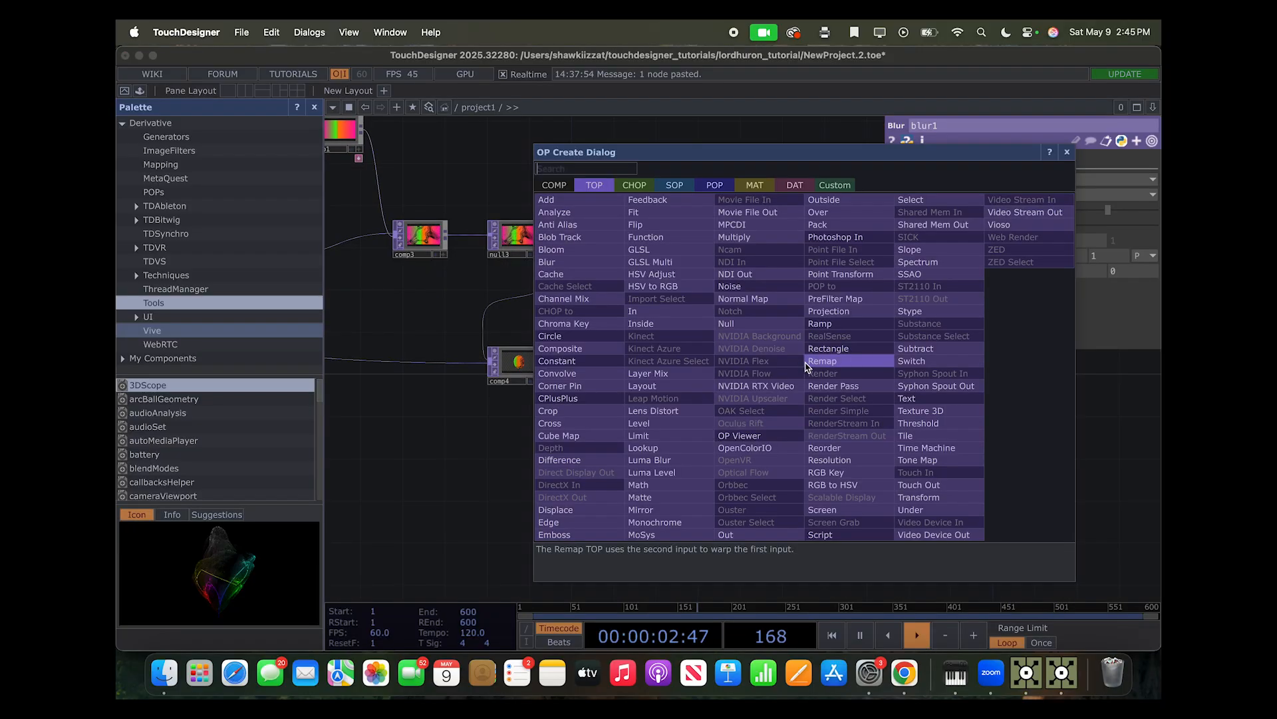
pyautogui.write('null')
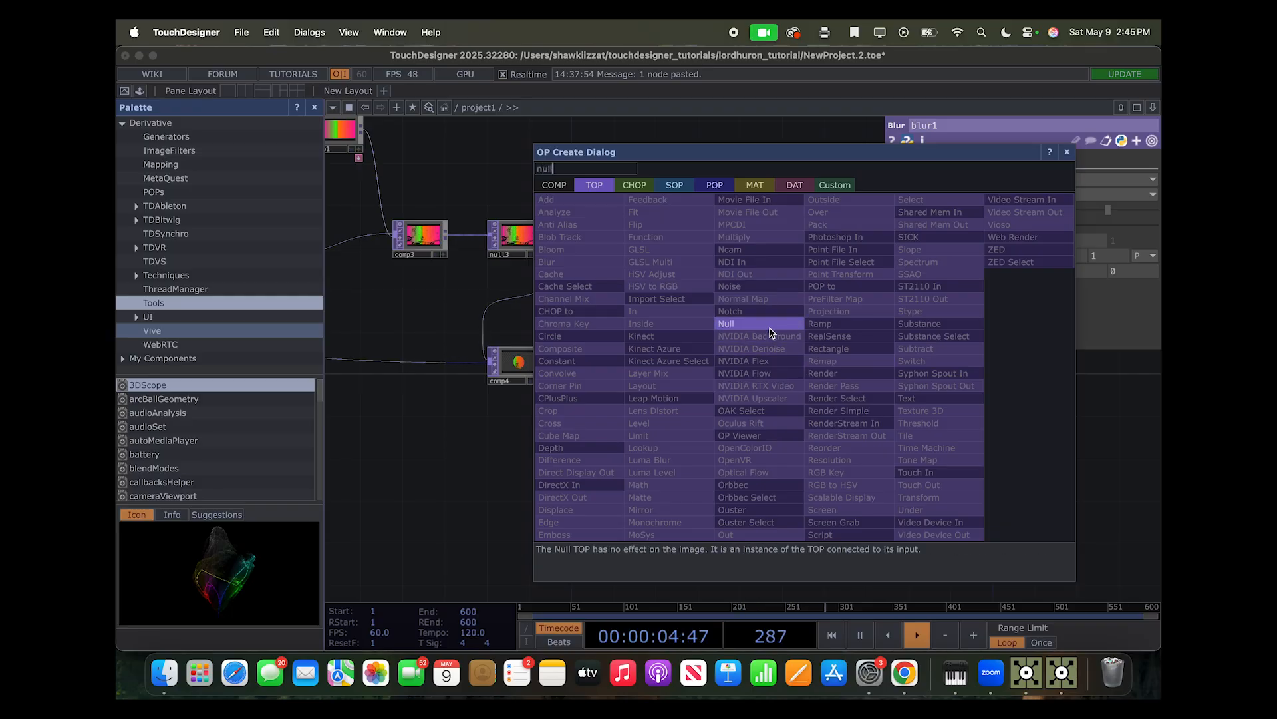
pyautogui.click(771, 332)
pyautogui.scroll(3, 840, 389)
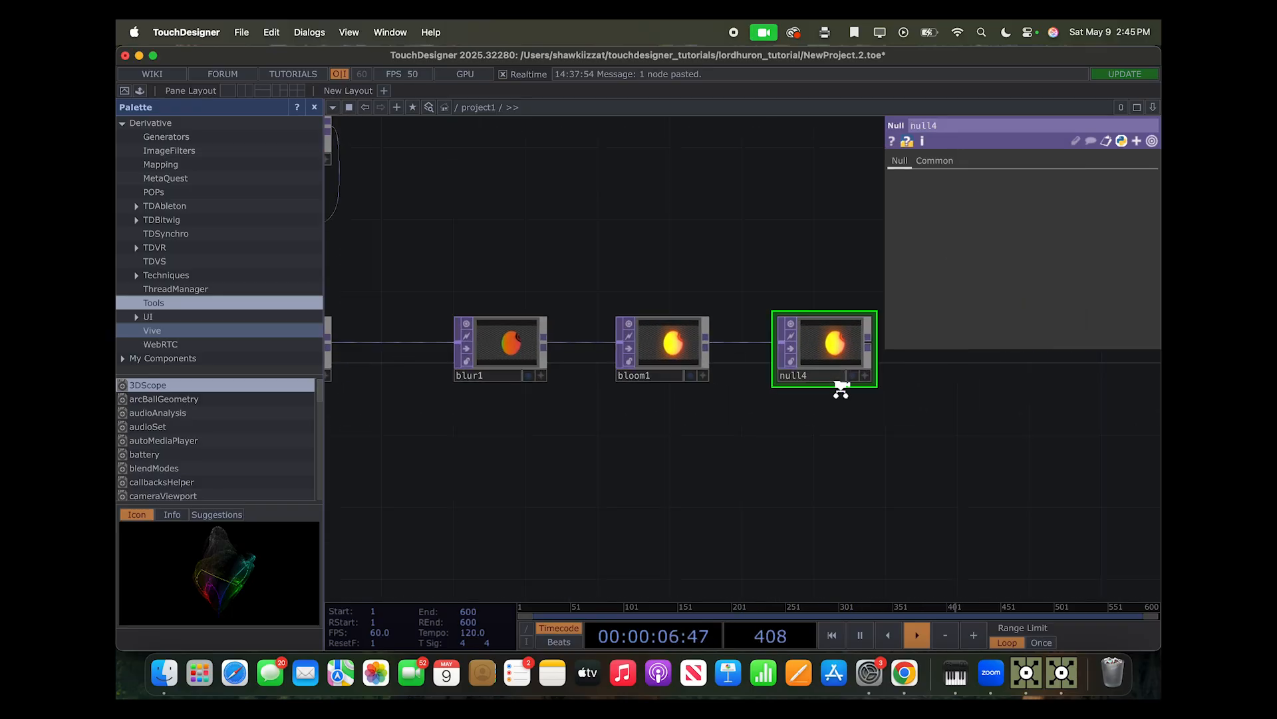
# Wire null4 into comp1 alongside null1 and display comp1's output in the network background
pyautogui.scroll(-3, 840, 389)
pyautogui.scroll(-4, 841, 389)
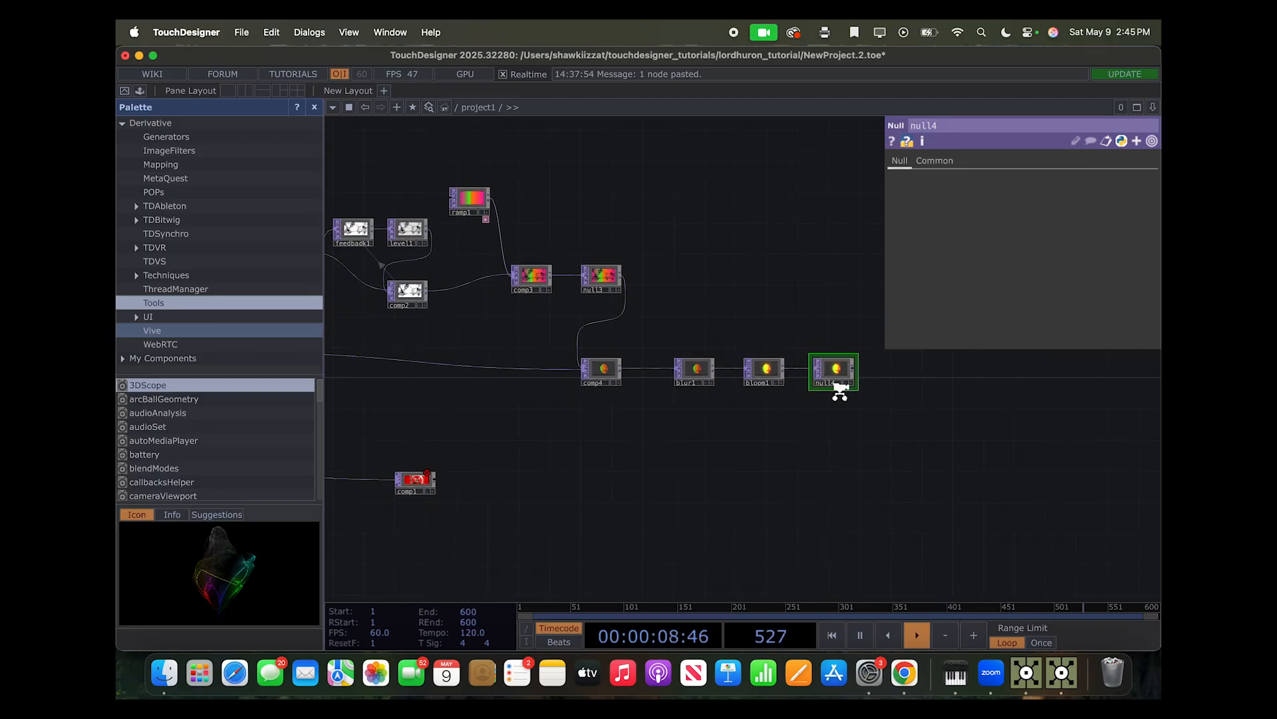
pyautogui.scroll(-3, 824, 435)
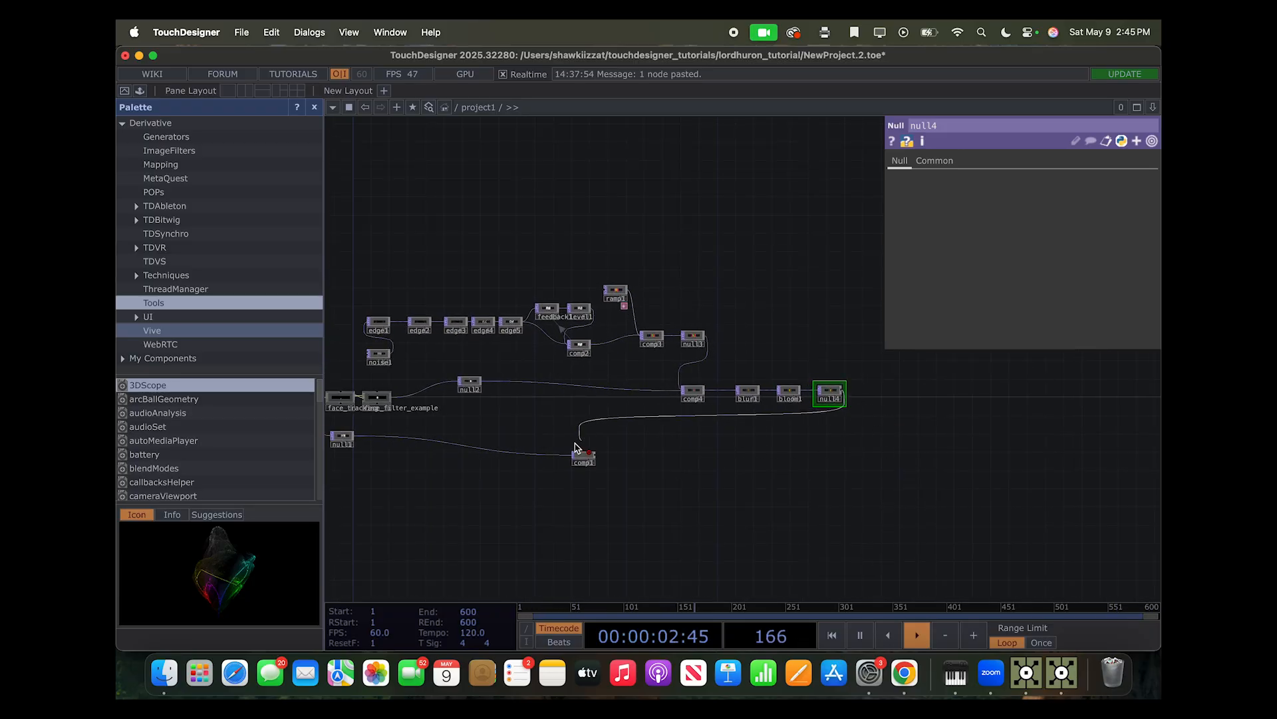
pyautogui.scroll(5, 572, 454)
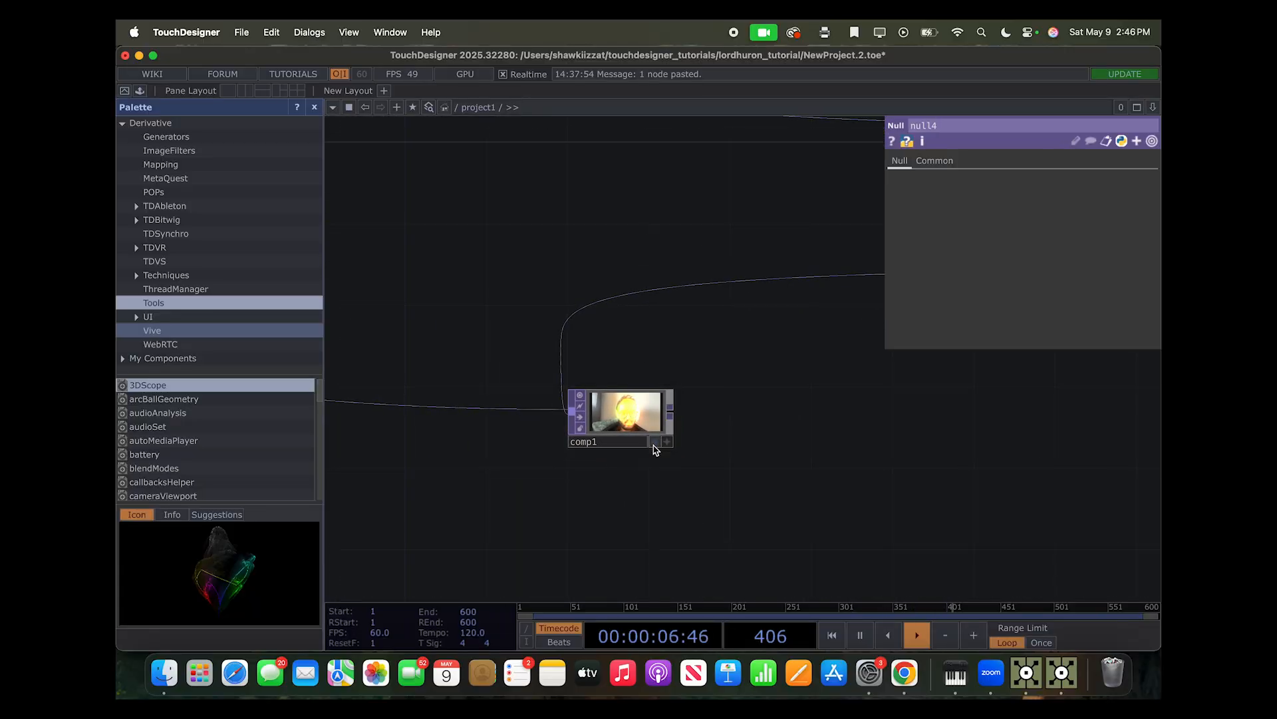
pyautogui.click(655, 442)
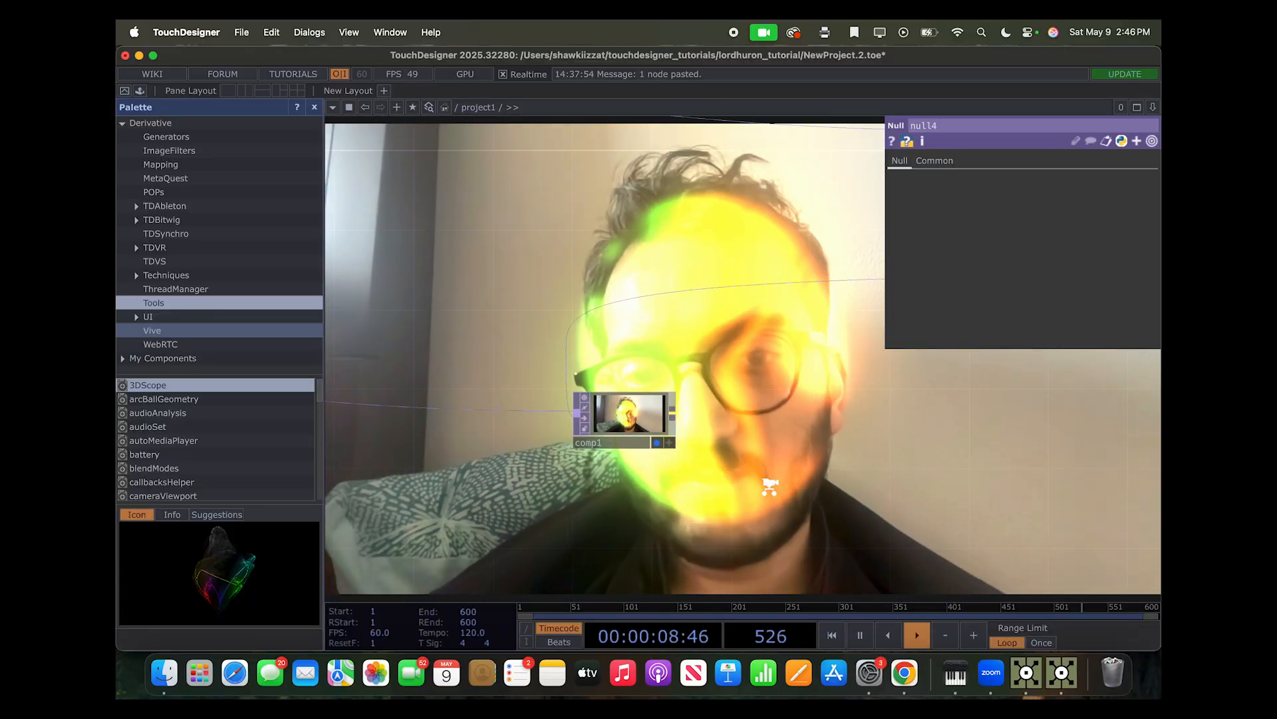
pyautogui.scroll(-5, 770, 486)
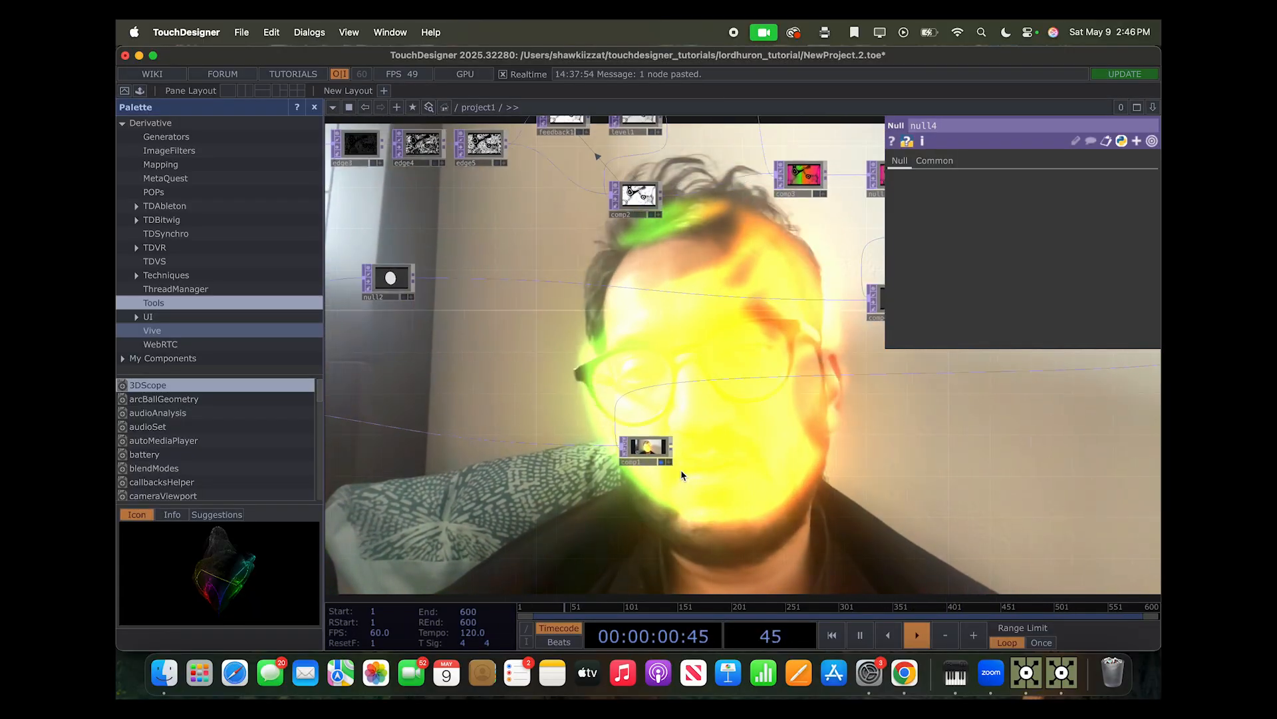
# Try the Brightest operation on comp1 and set it back to Add
pyautogui.scroll(-8, 682, 475)
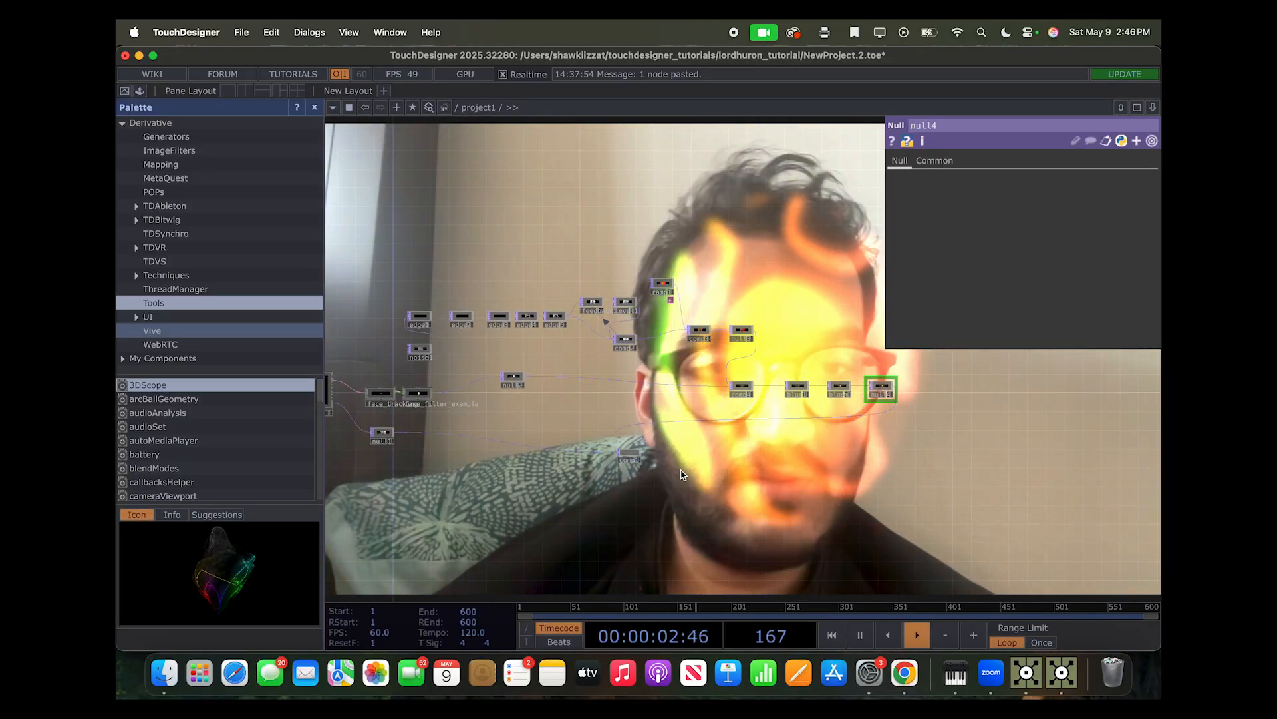
pyautogui.click(626, 455)
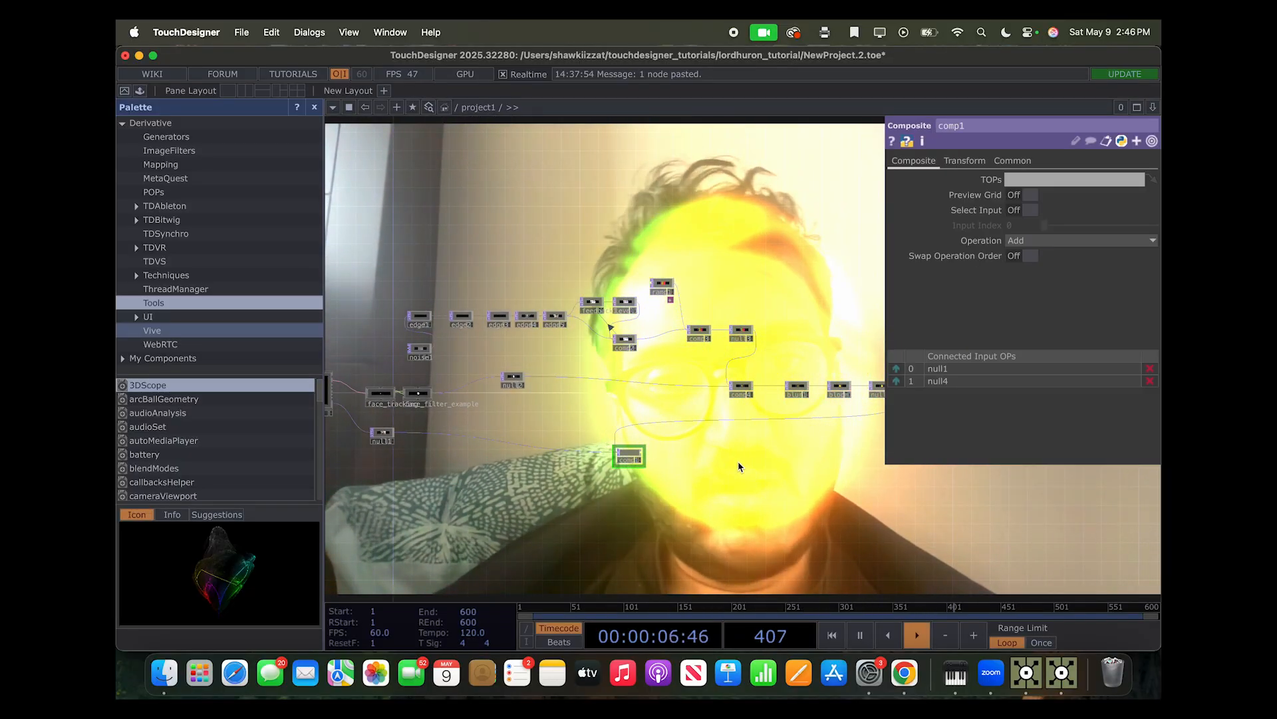
pyautogui.moveTo(740, 466); pyautogui.dragTo(682, 461)
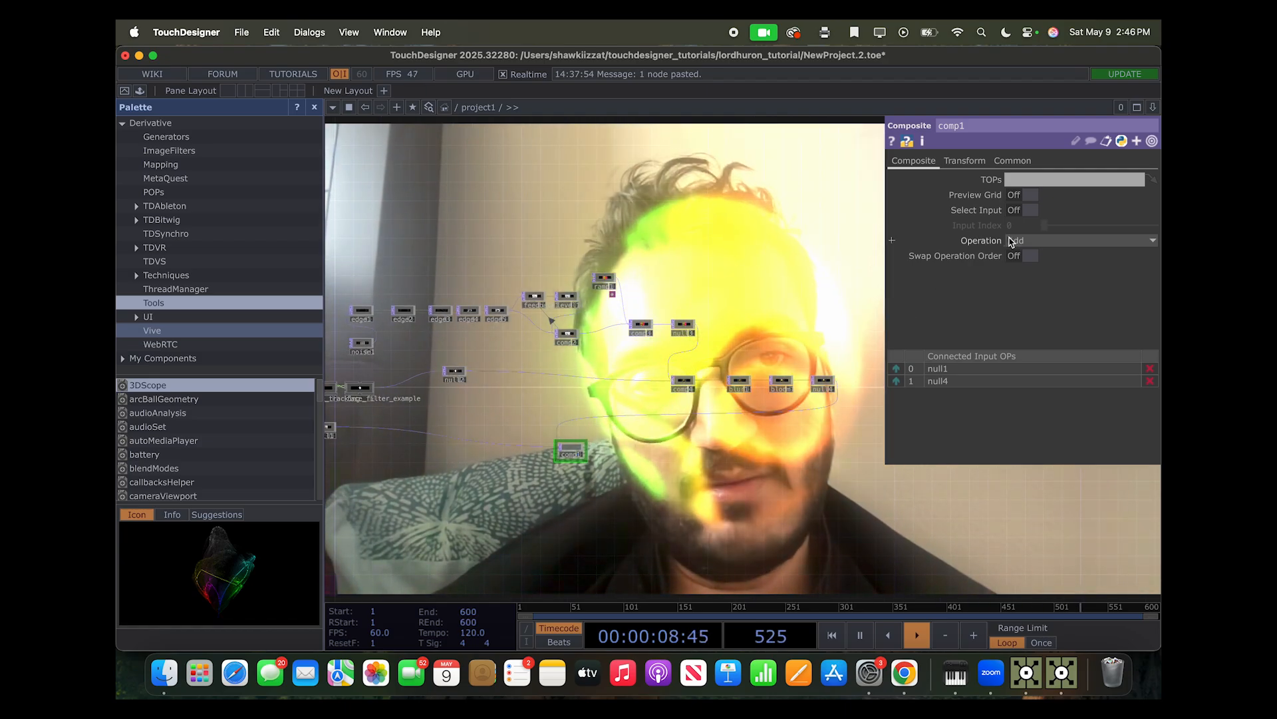
pyautogui.click(1011, 242)
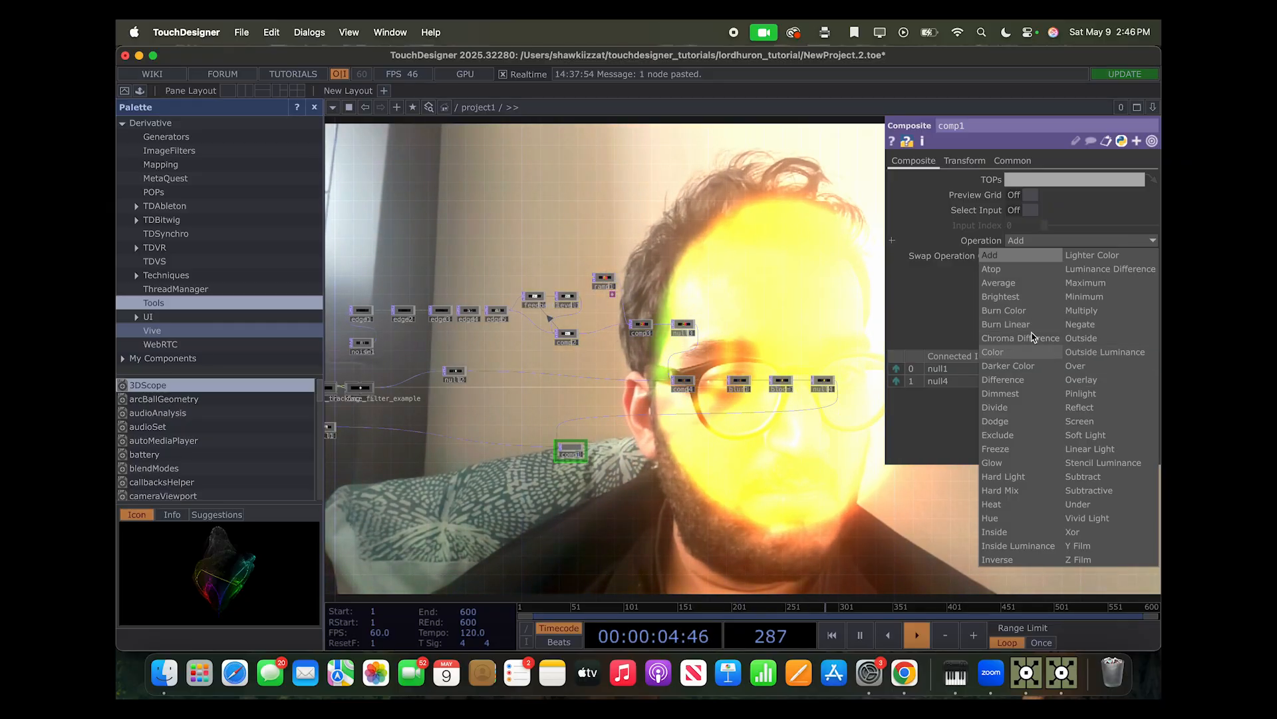
pyautogui.click(1020, 295)
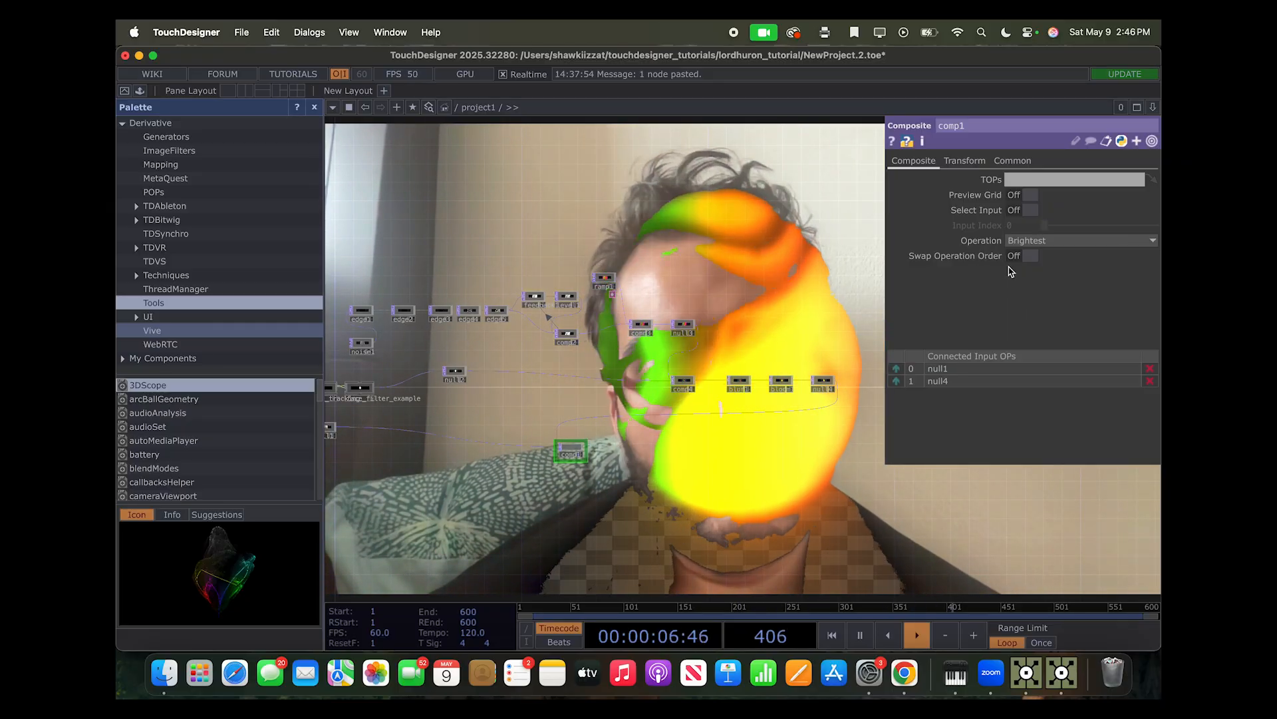
pyautogui.click(1034, 245)
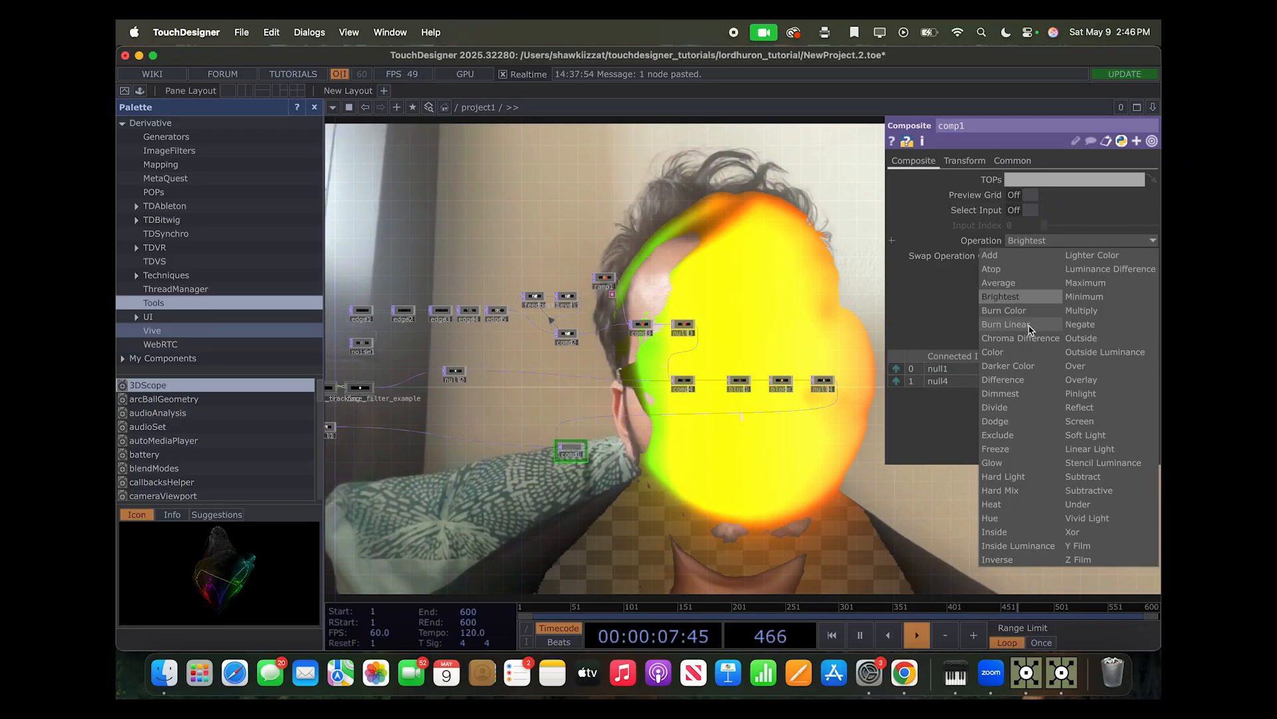
pyautogui.click(1009, 259)
pyautogui.moveTo(777, 460); pyautogui.dragTo(764, 456)
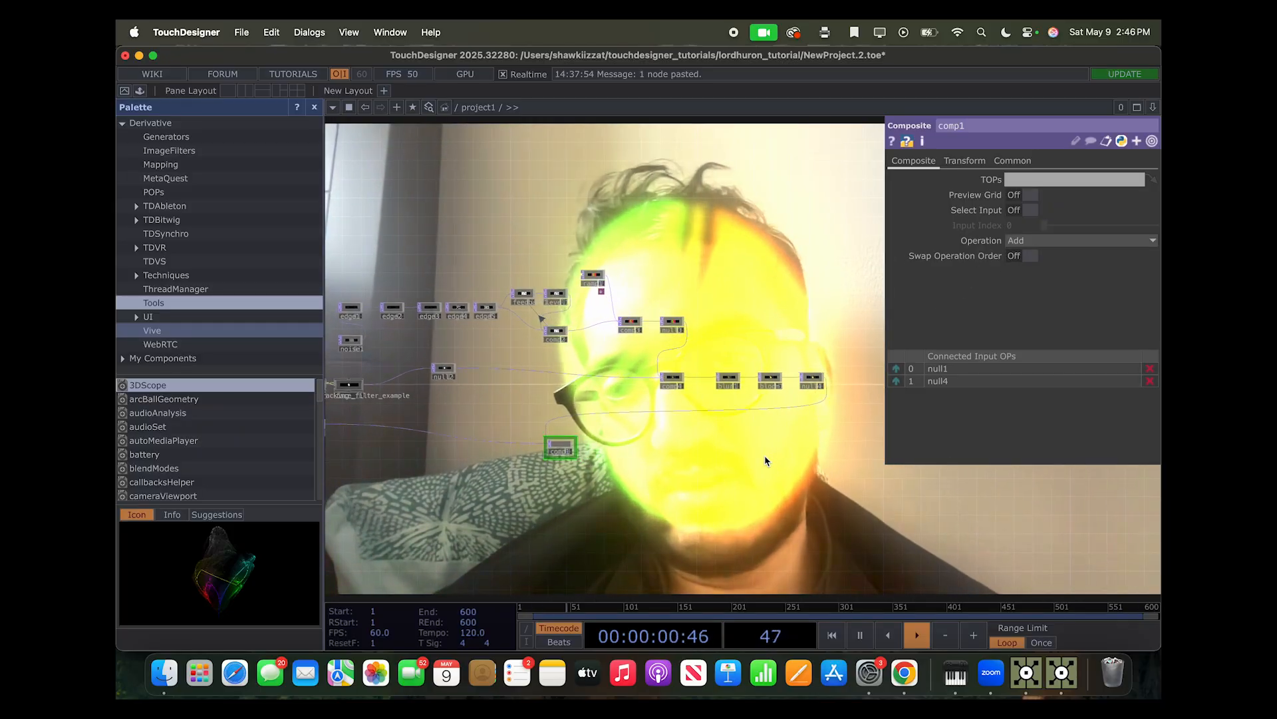
# Switch to NewProject.18.toe and check which blend operation its comp1 uses
pyautogui.hotkey('ctrl', 'Up')
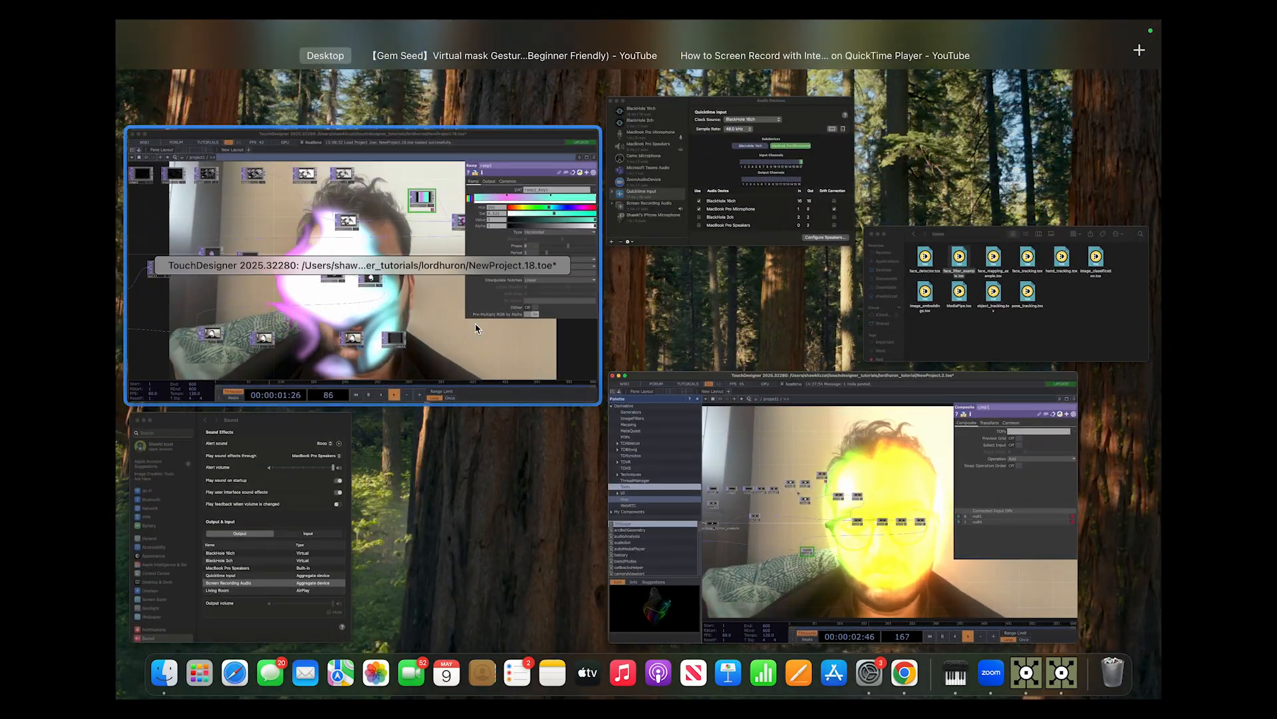
pyautogui.click(359, 266)
pyautogui.hscroll(10, 665, 373)
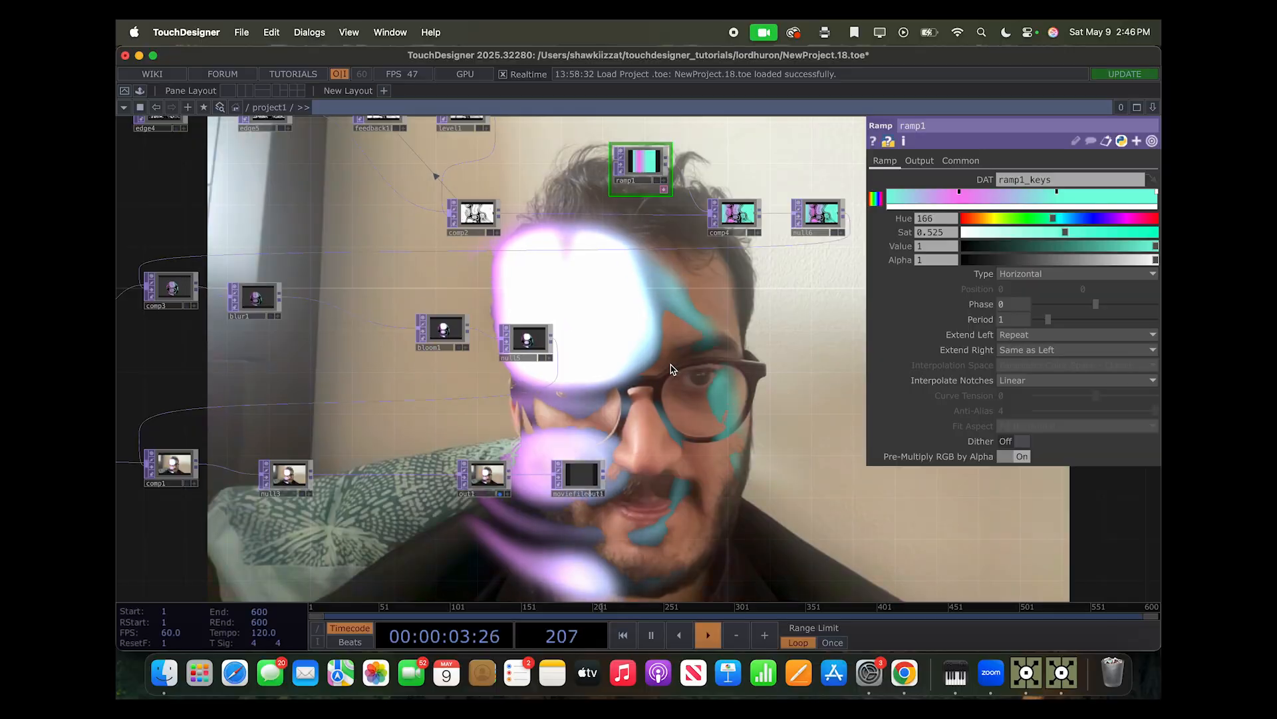
pyautogui.hscroll(-5, 666, 352)
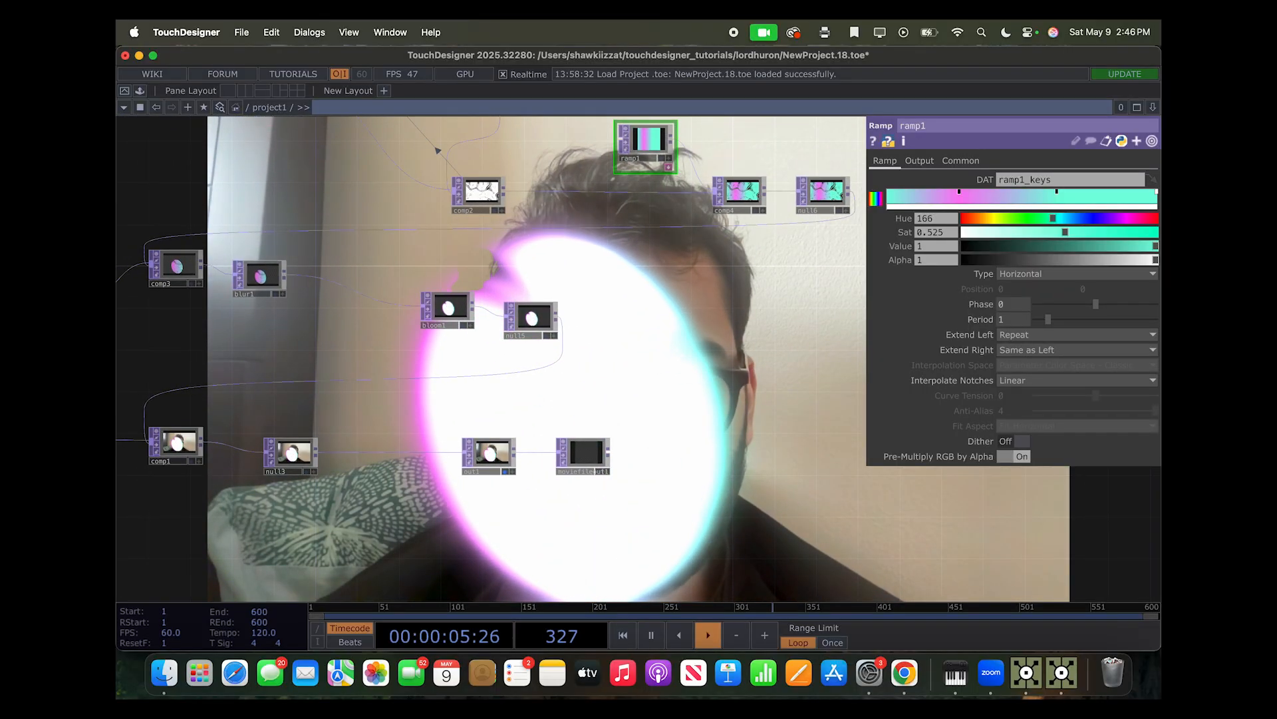
pyautogui.hscroll(-5, 406, 434)
pyautogui.click(278, 432)
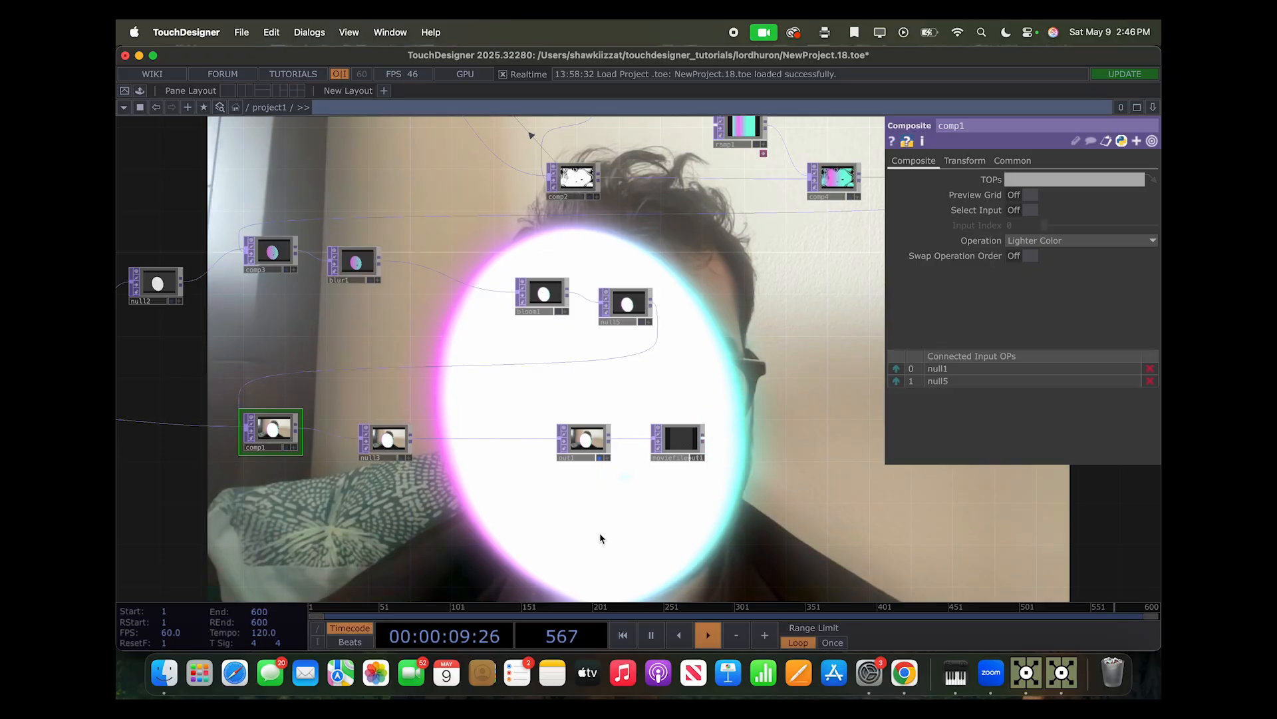
# Return to NewProject.2.toe and set comp1's Operation to Lighter Color
pyautogui.click(1047, 685)
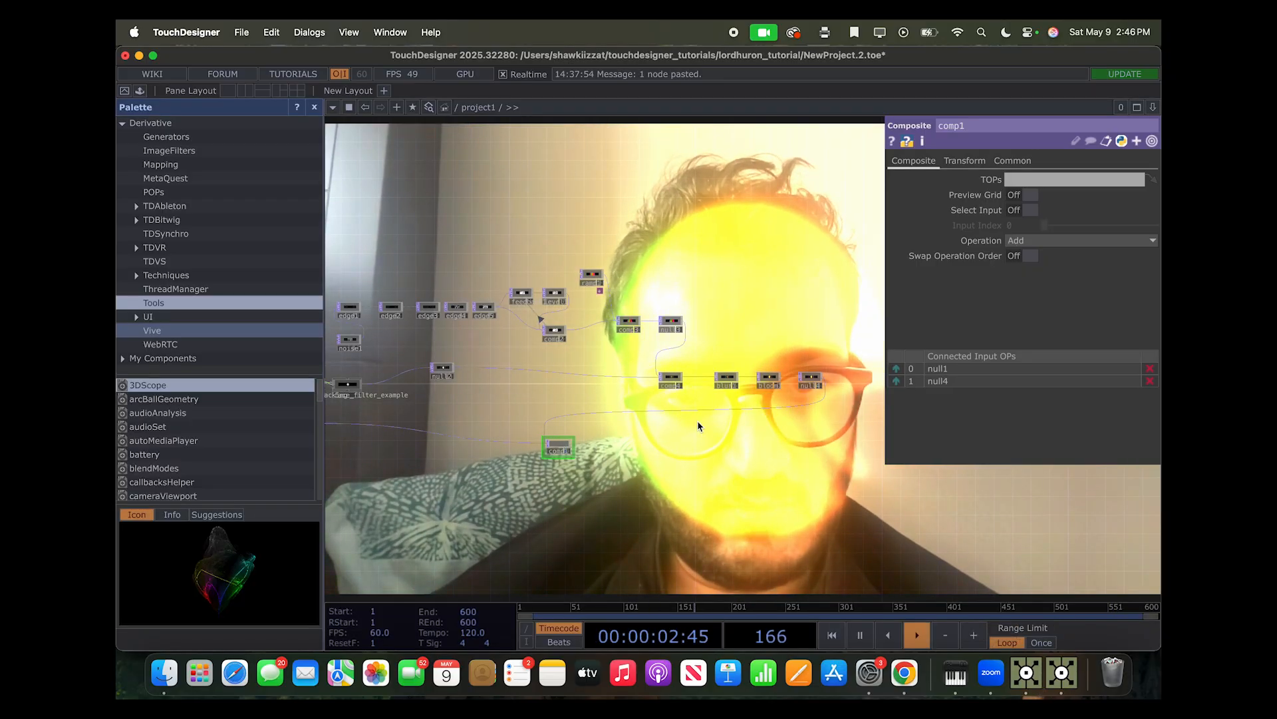
pyautogui.click(1016, 240)
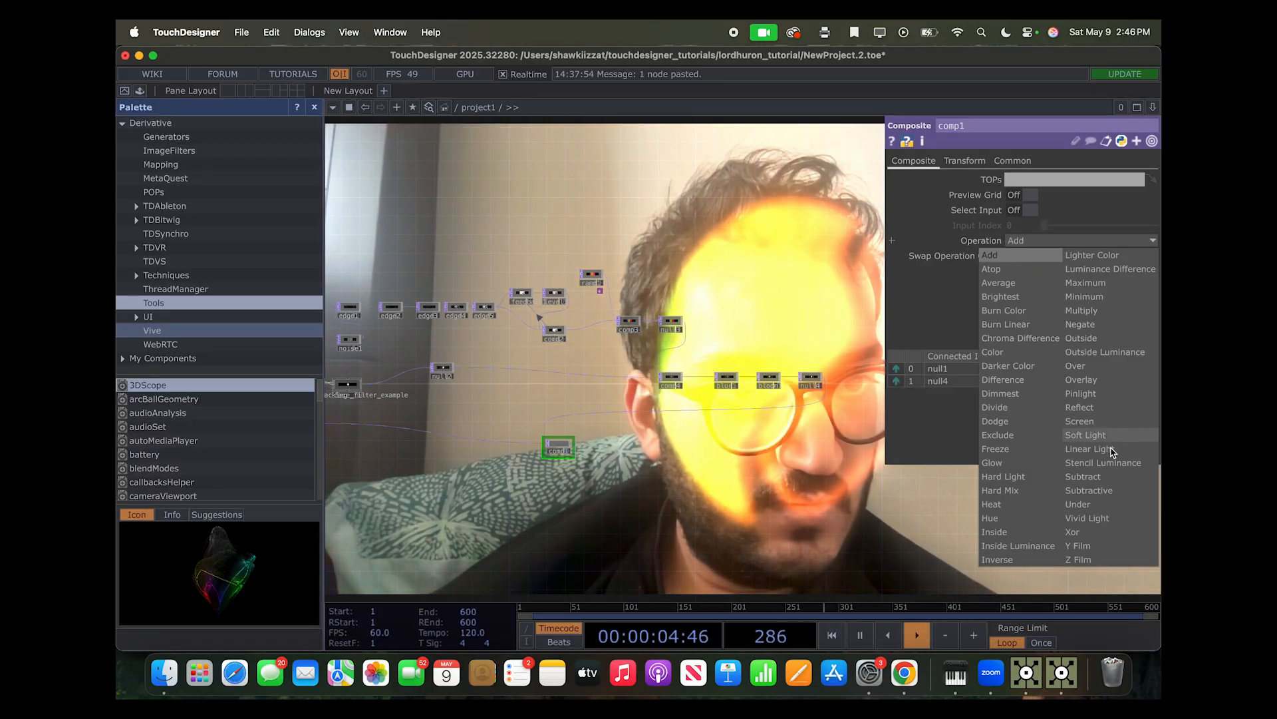
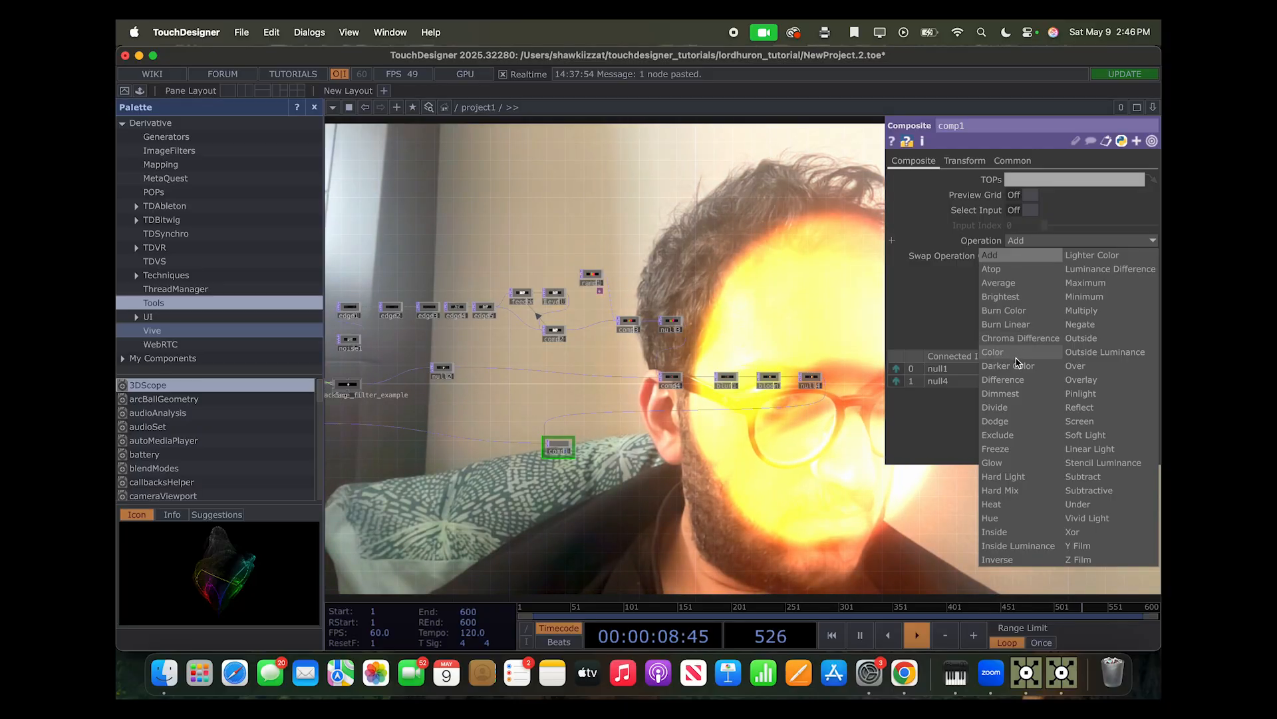
pyautogui.click(1110, 256)
pyautogui.moveTo(825, 473); pyautogui.dragTo(756, 450)
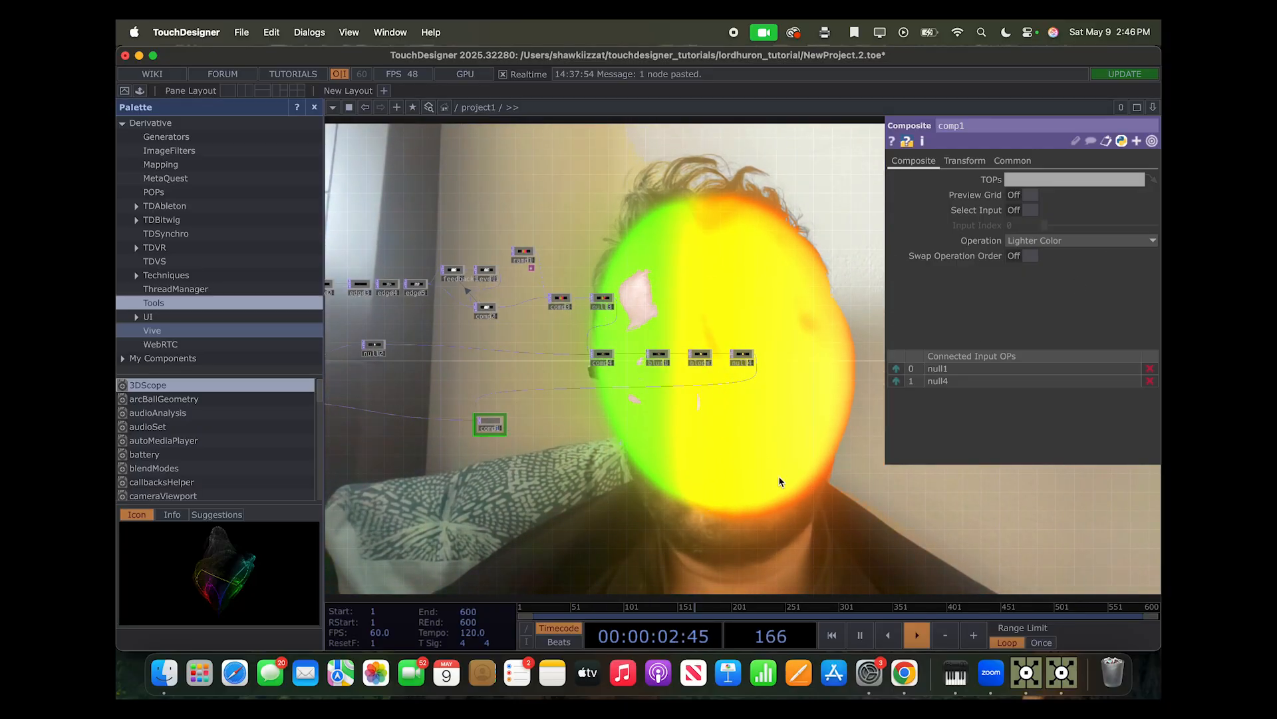
pyautogui.moveTo(779, 480); pyautogui.dragTo(613, 398)
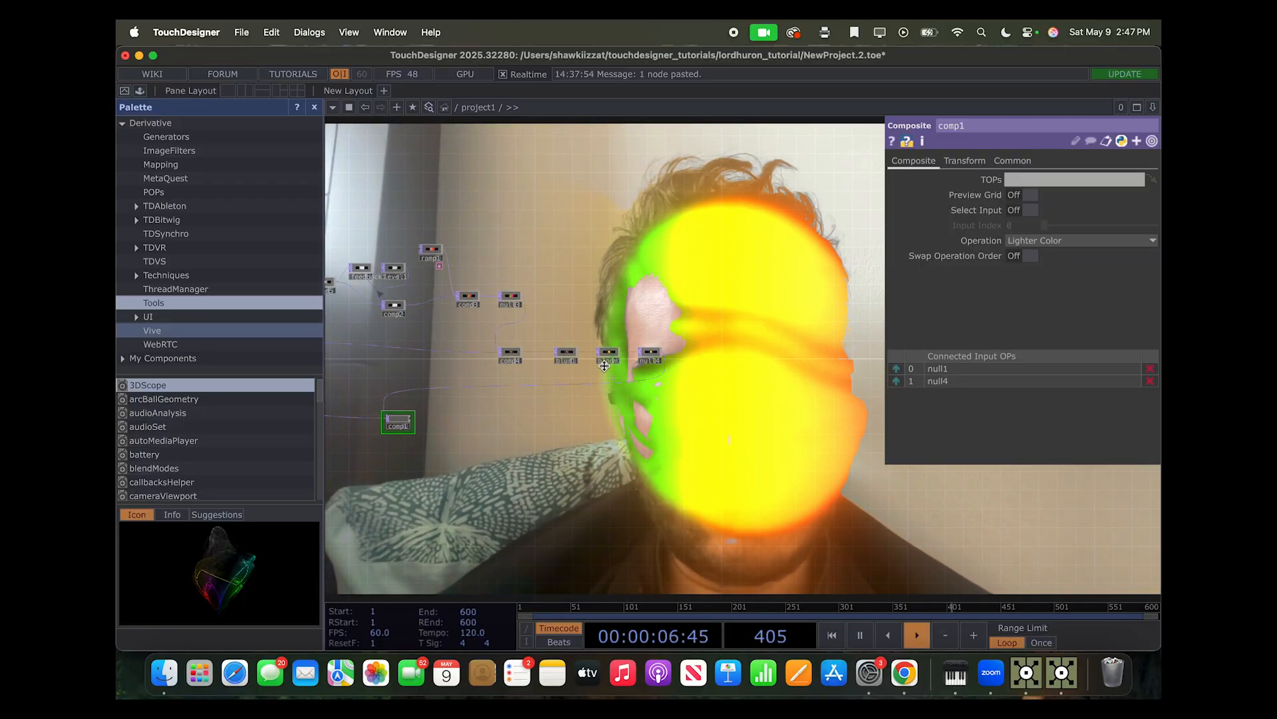
# Set blur1's Pre-Shrink to 2 and its Filter Size to 5
pyautogui.scroll(5, 570, 352)
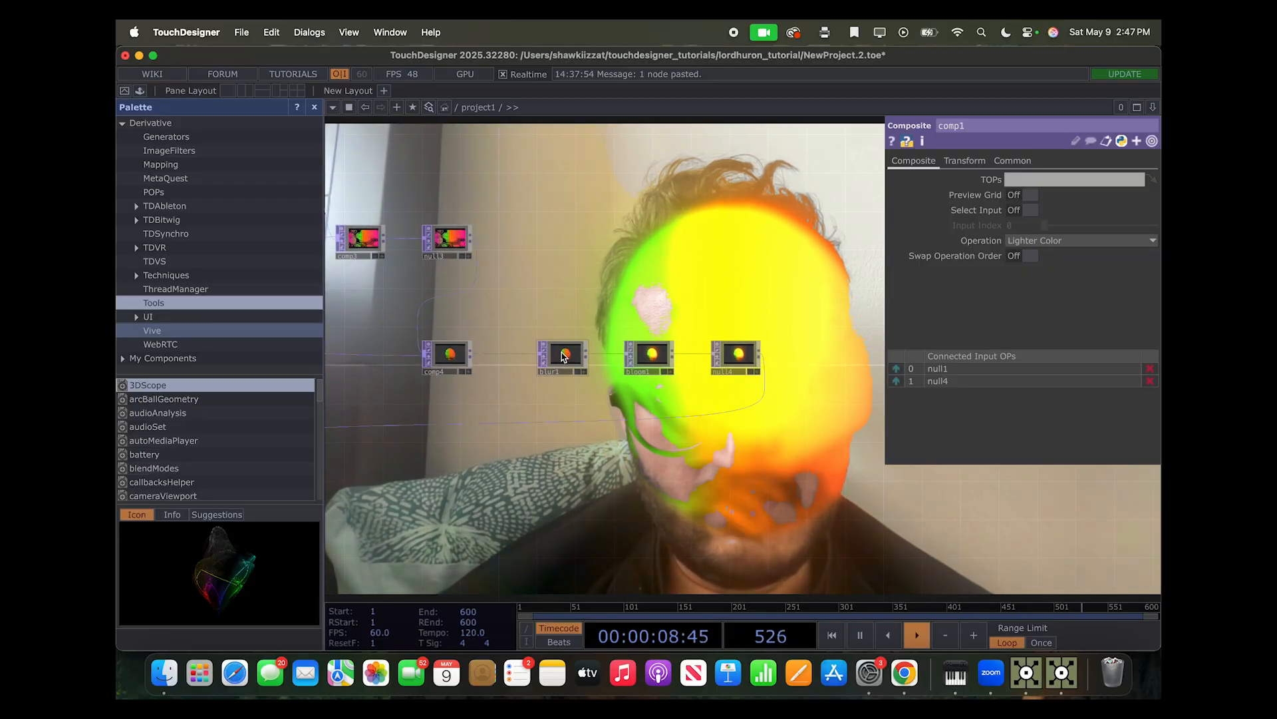
pyautogui.click(563, 356)
pyautogui.moveTo(1072, 213); pyautogui.dragTo(1058, 224)
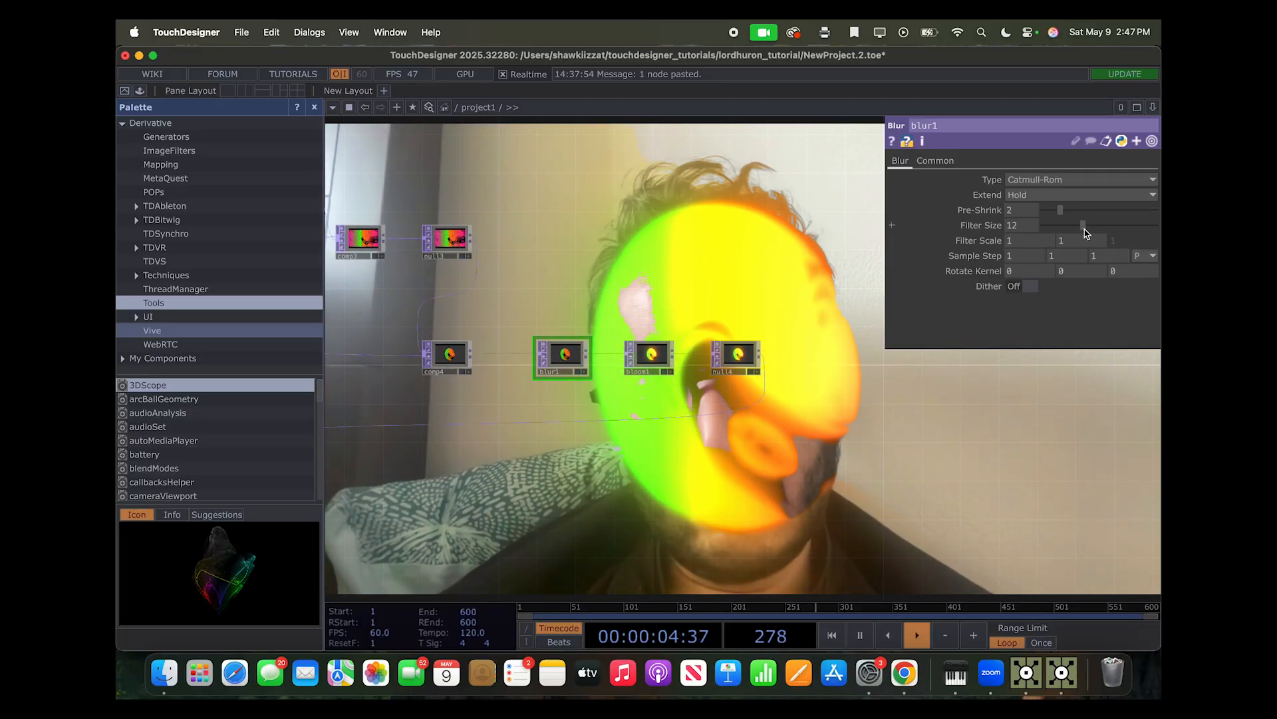
pyautogui.moveTo(1082, 232); pyautogui.dragTo(1062, 227)
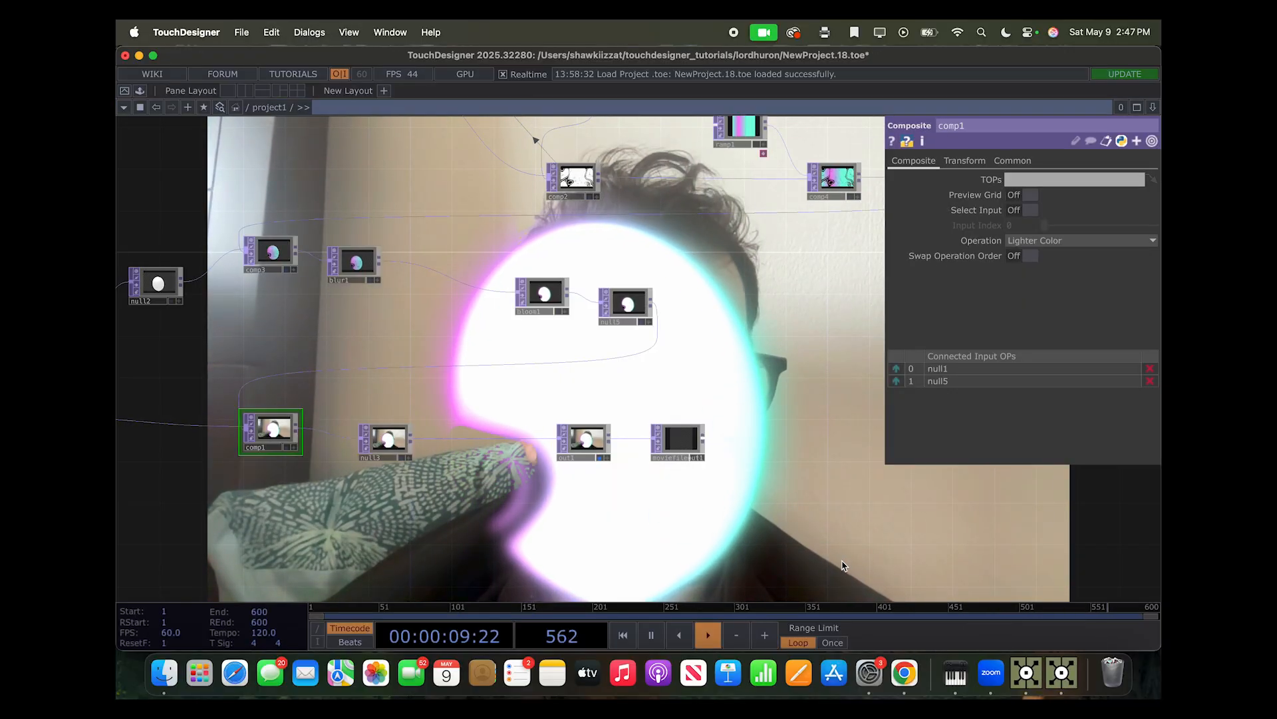
# Check blur1 in NewProject.18.toe, and set blur1's Pre-Shrink to 1 and Filter Size to 45 in NewProject.2.toe
pyautogui.moveTo(507, 350); pyautogui.dragTo(436, 347)
pyautogui.click(280, 266)
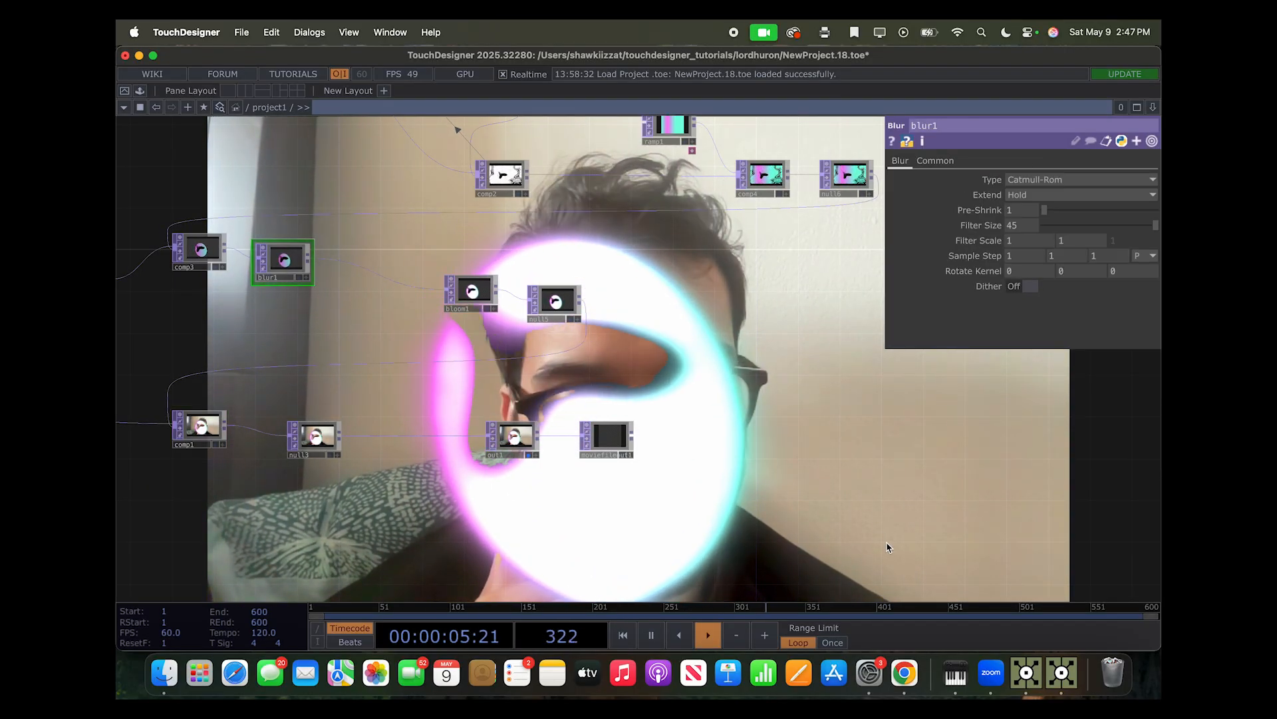
pyautogui.click(1039, 678)
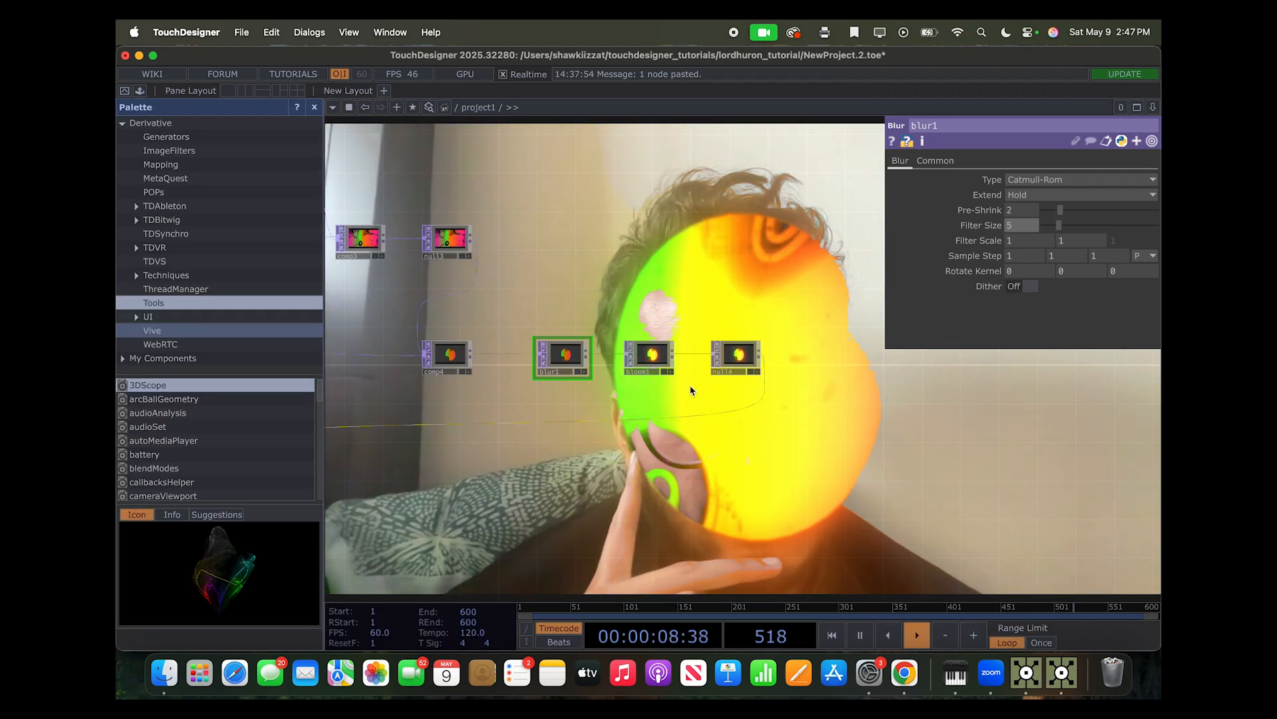
pyautogui.click(1022, 211)
pyautogui.write('1')
pyautogui.press('Return')
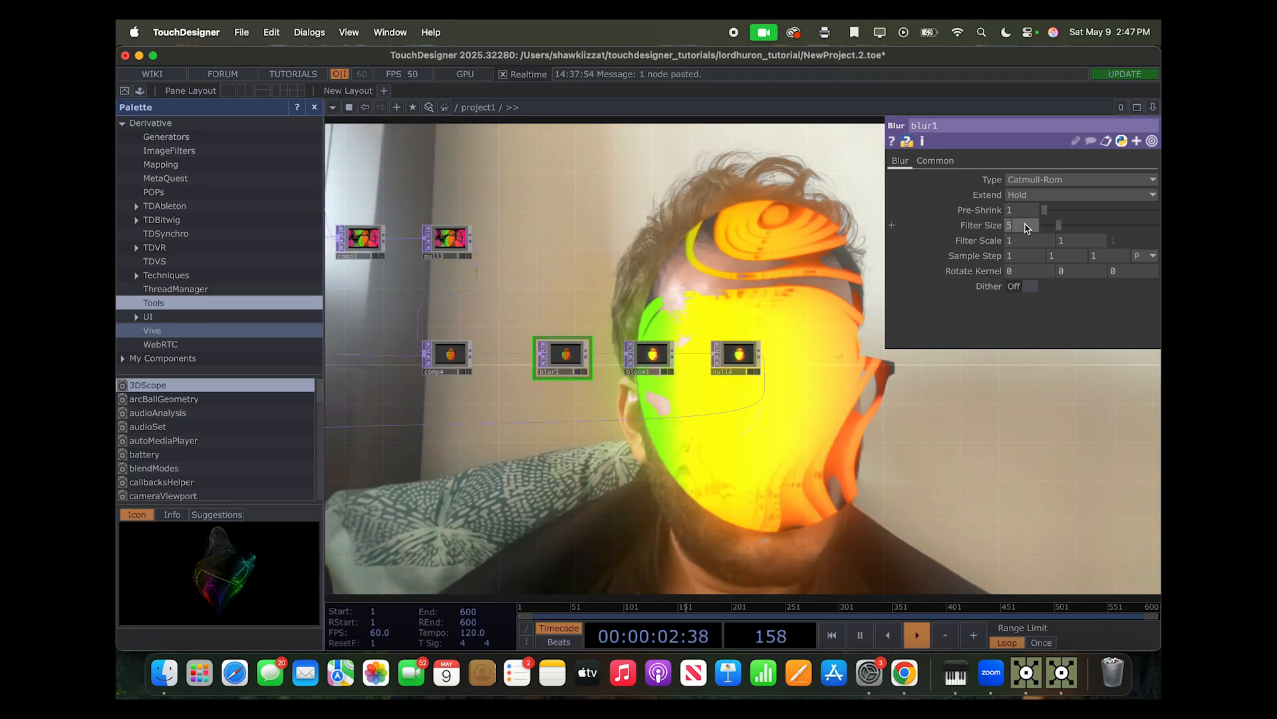
pyautogui.click(1024, 226)
pyautogui.write('45')
pyautogui.press('Return')
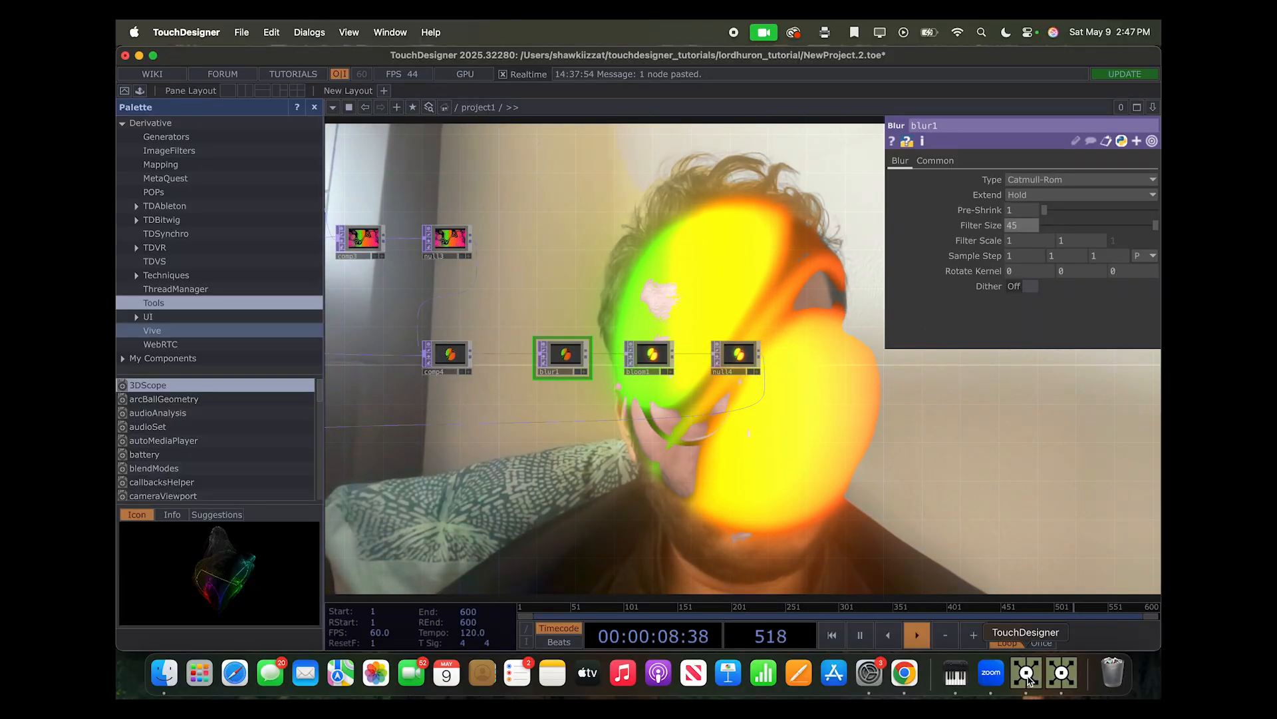
# Compare bloom1's parameters in NewProject.18.toe with those of bloom1 in NewProject.2.toe
pyautogui.click(1058, 678)
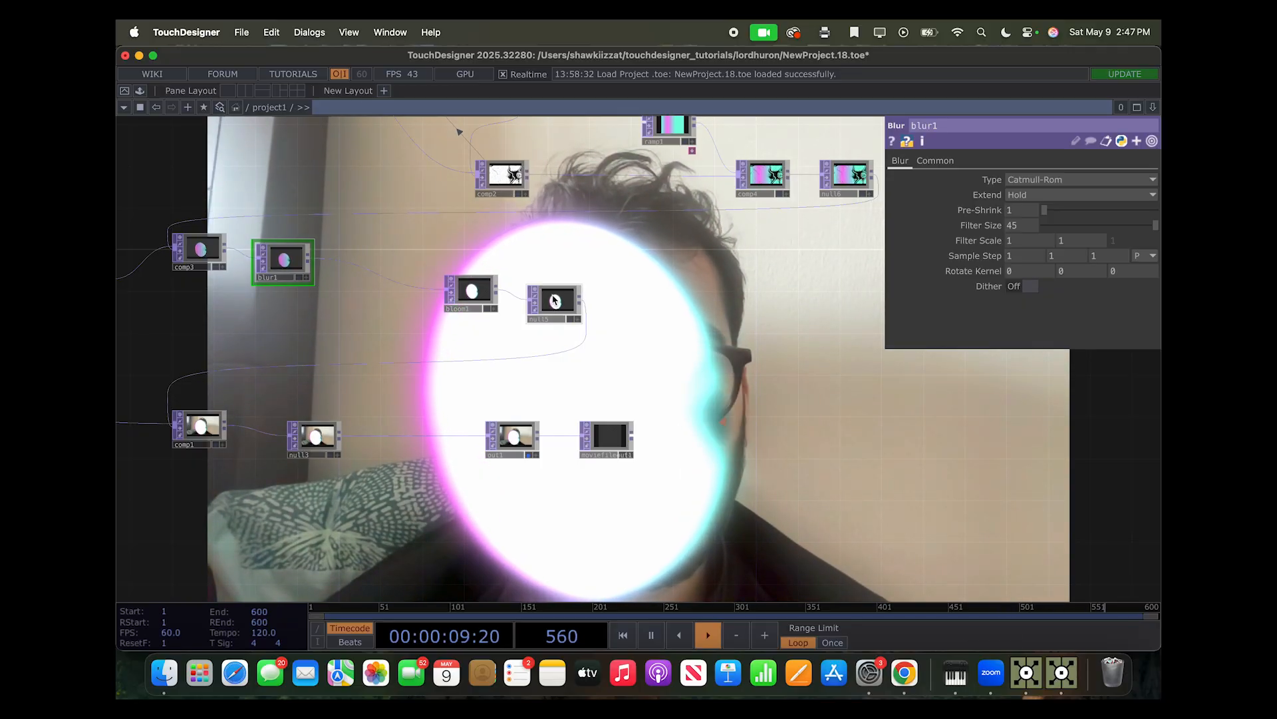
pyautogui.click(471, 297)
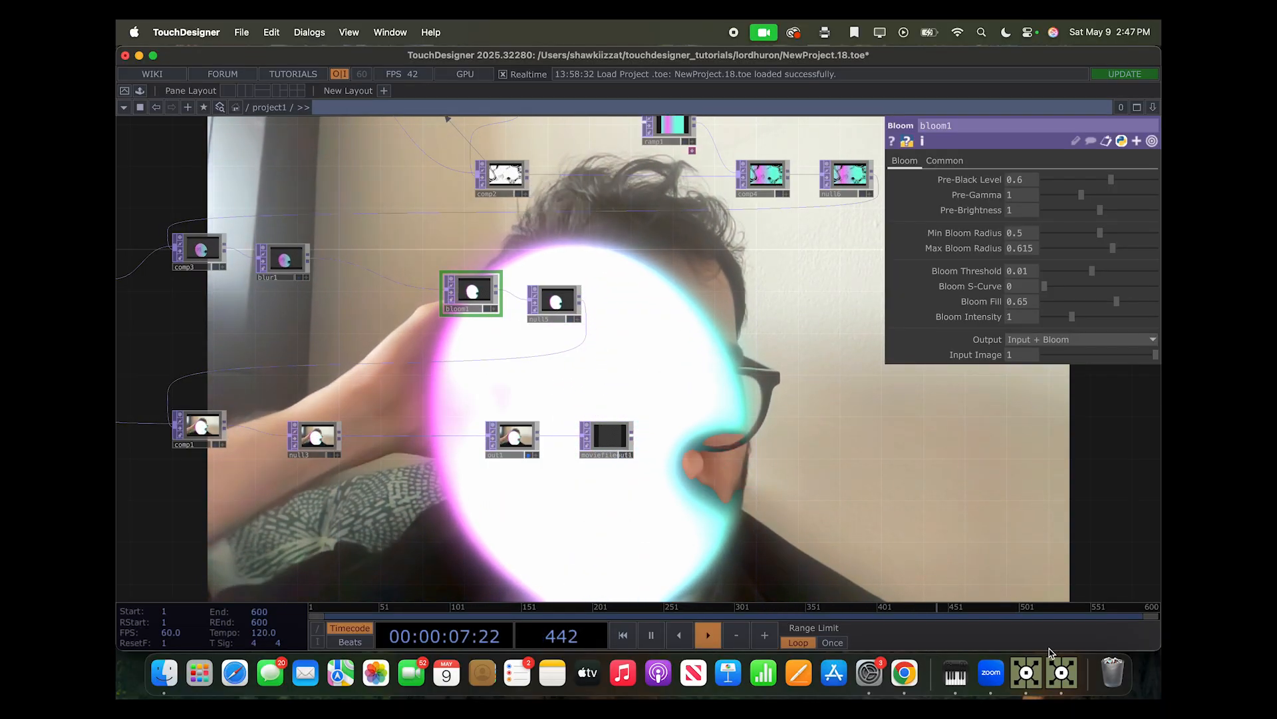
pyautogui.click(1030, 672)
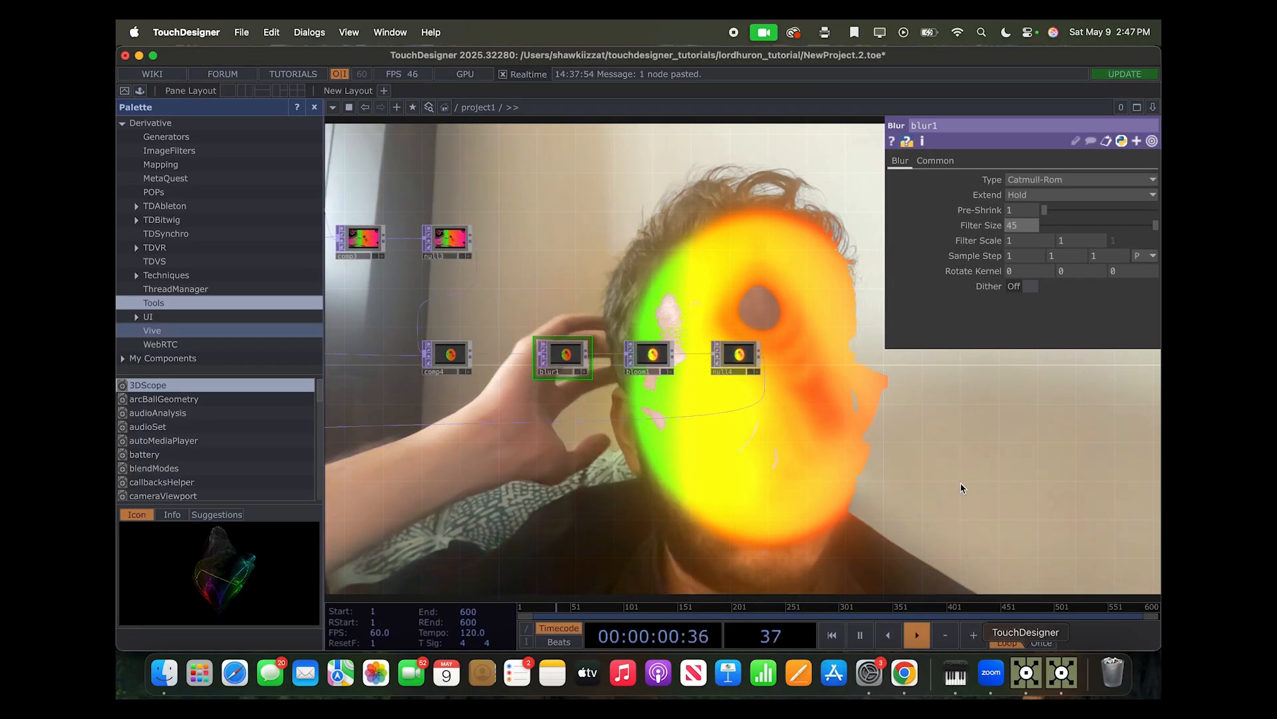
pyautogui.click(643, 352)
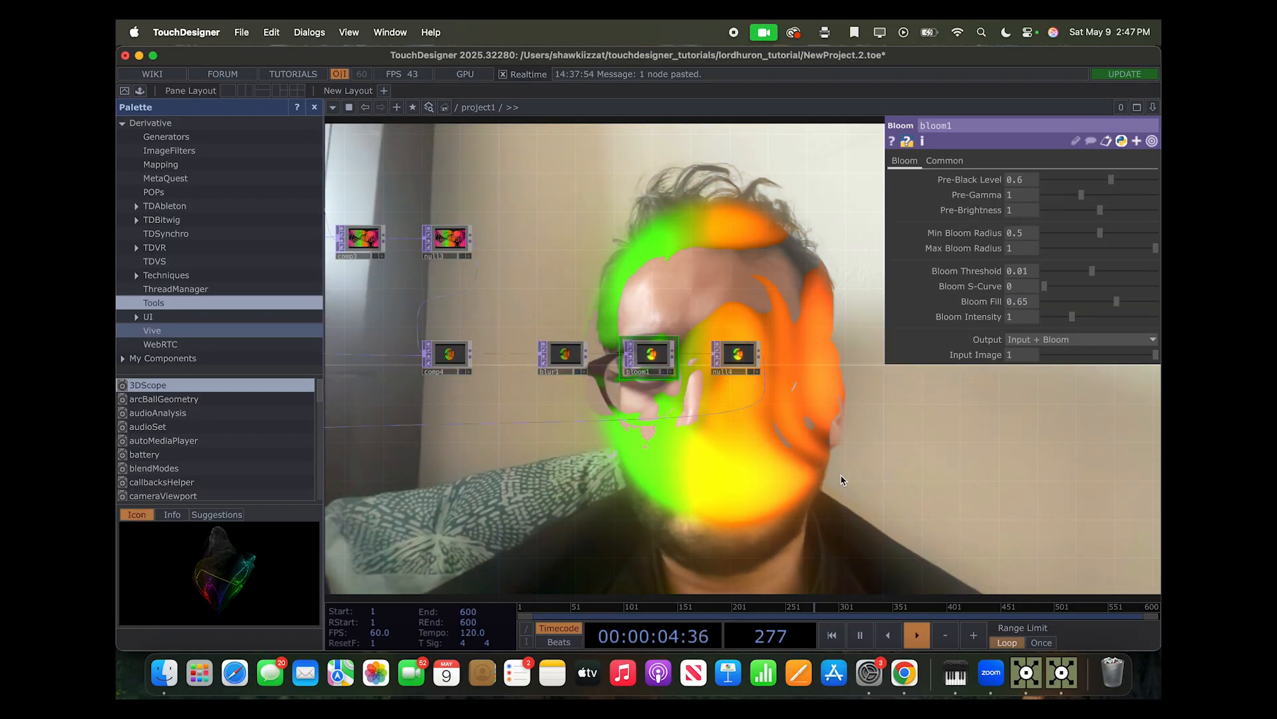
# Add an Out TOP to the output of comp1
pyautogui.scroll(-3, 840, 451)
pyautogui.scroll(-1, 840, 452)
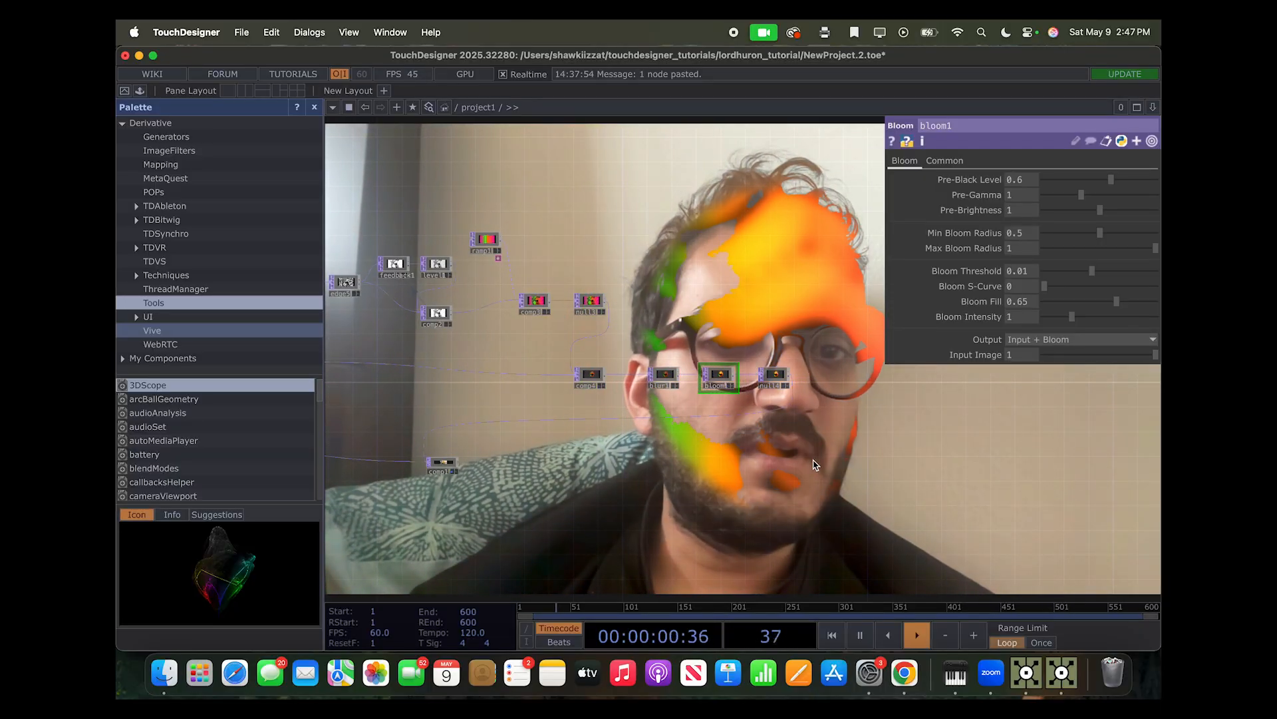
pyautogui.scroll(-1, 815, 455)
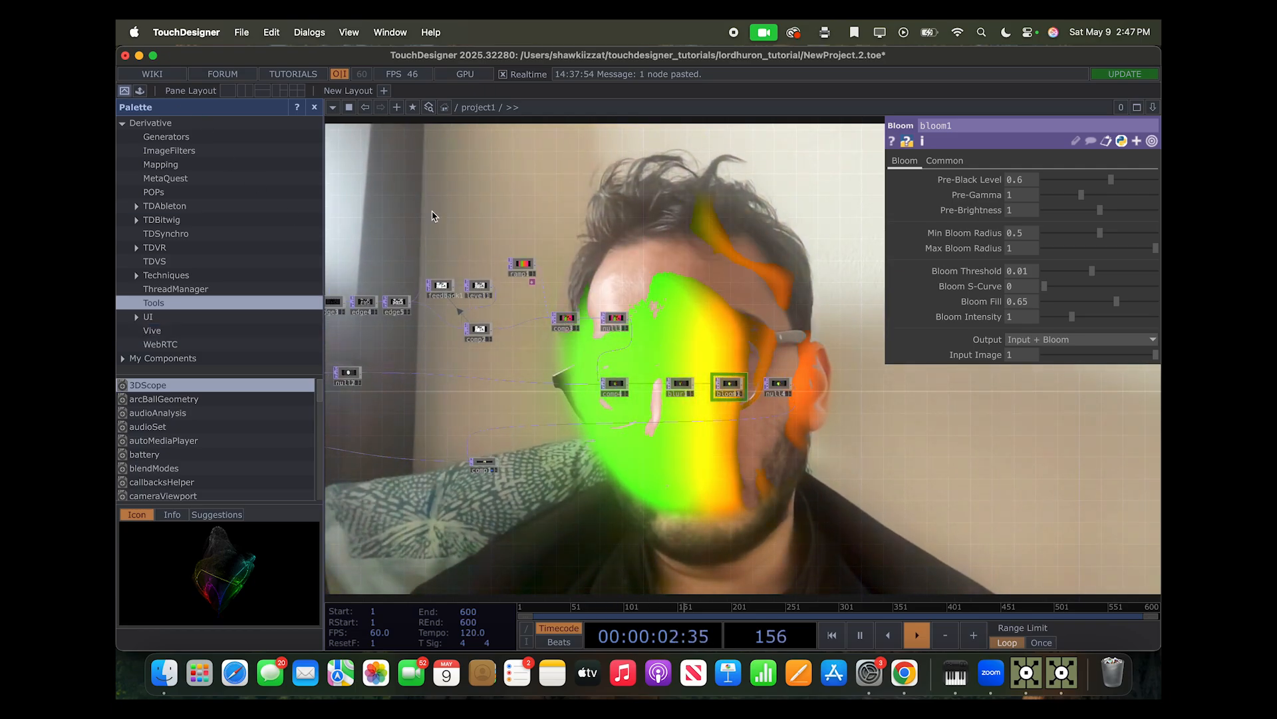
pyautogui.scroll(3, 889, 460)
pyautogui.scroll(-3, 713, 516)
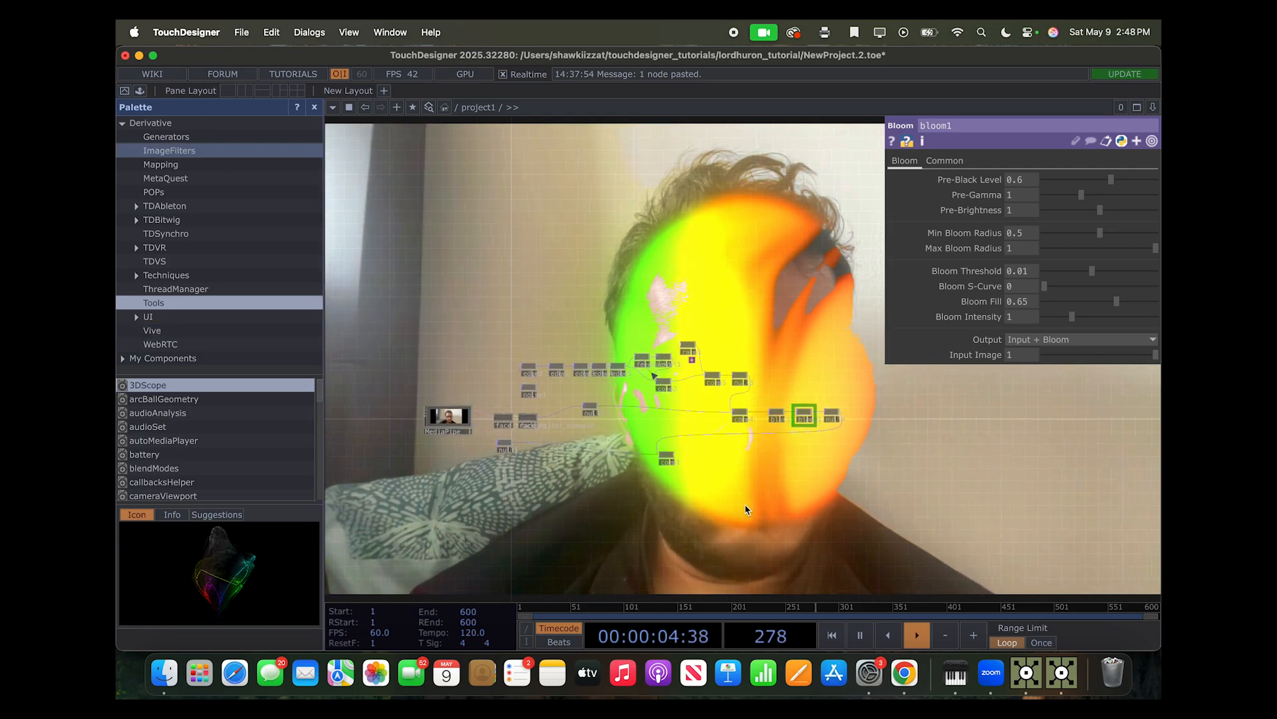
pyautogui.scroll(4, 699, 456)
pyautogui.scroll(1, 671, 401)
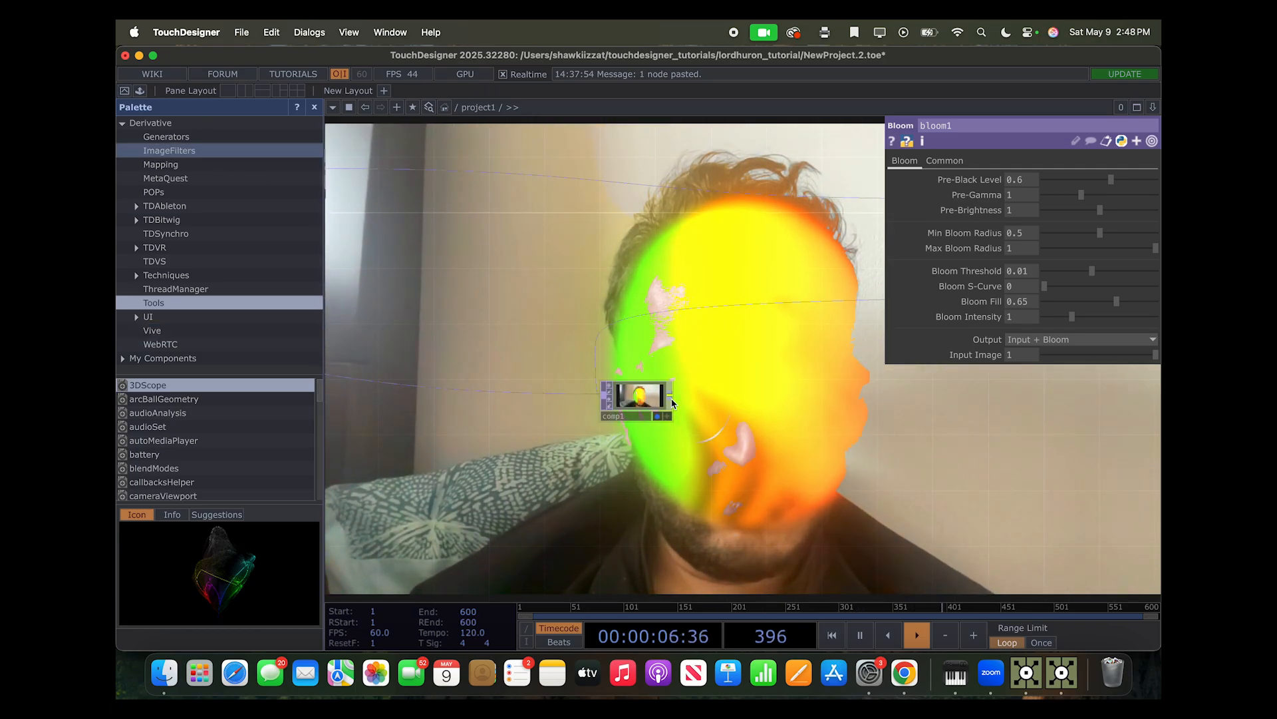
pyautogui.press('Tab')
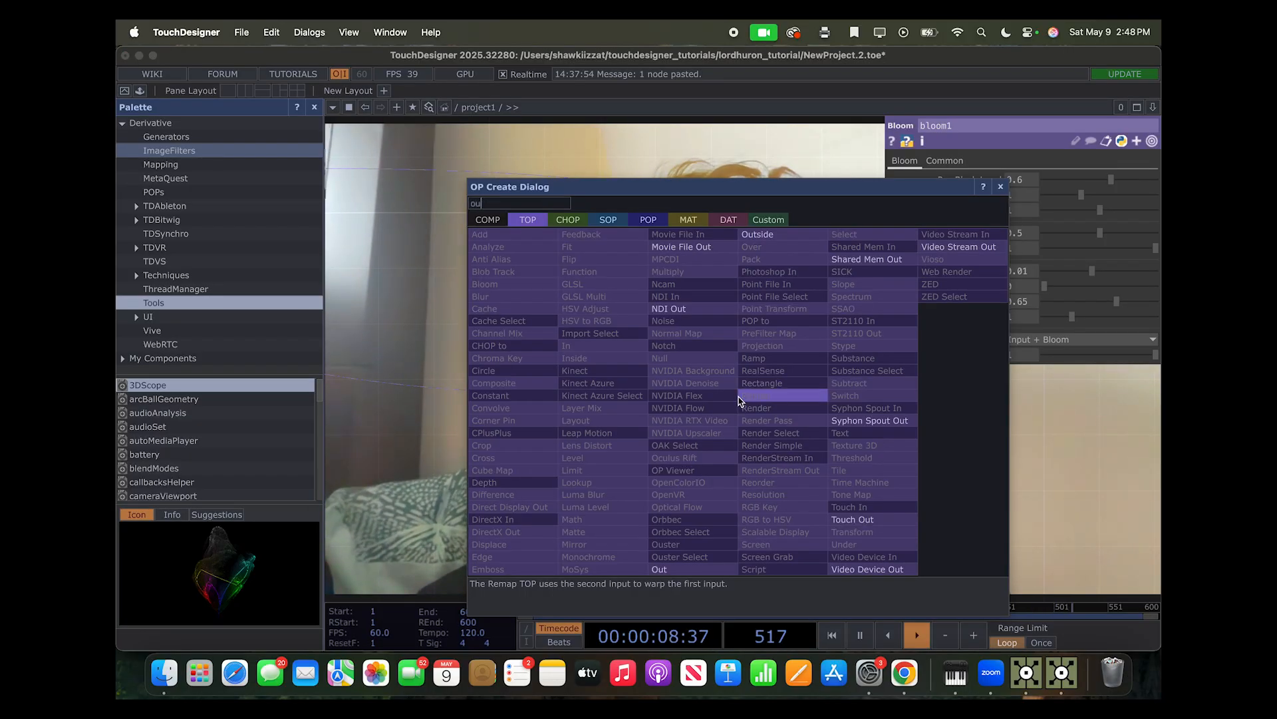
pyautogui.press('Return')
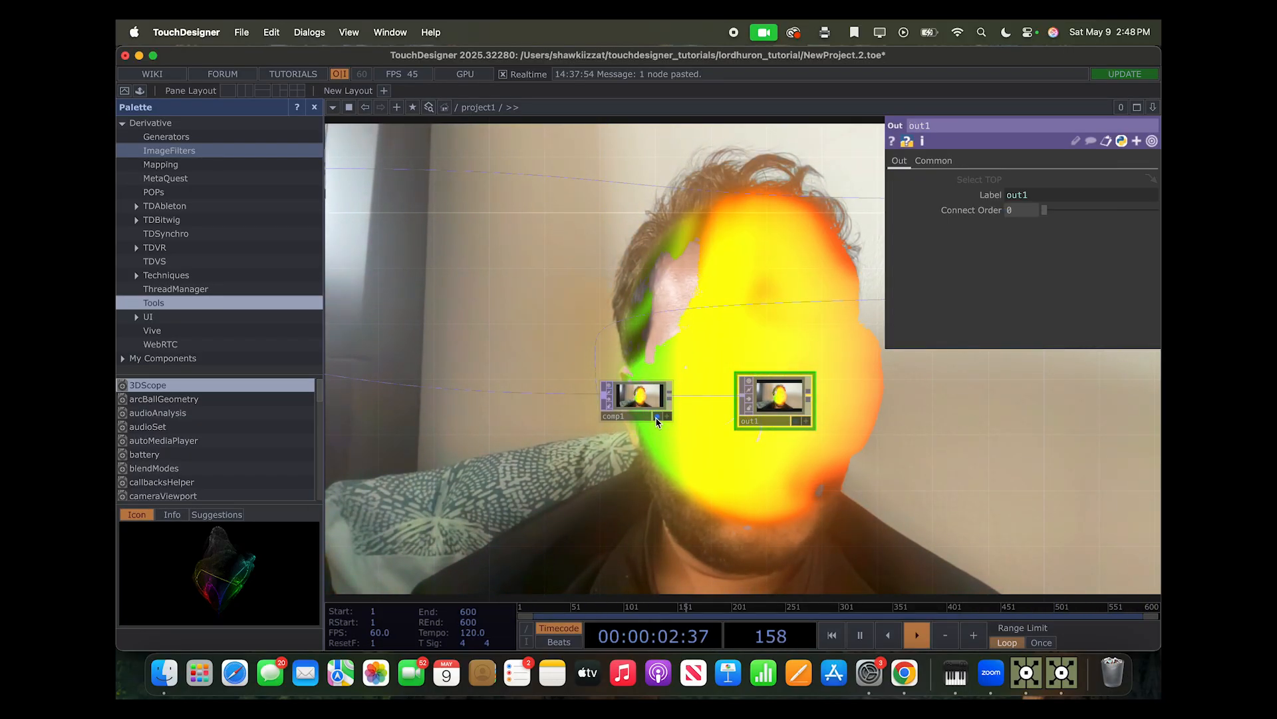
# Turn off comp1's background display and show the Out TOP's output in the network background instead
pyautogui.click(657, 417)
pyautogui.click(796, 422)
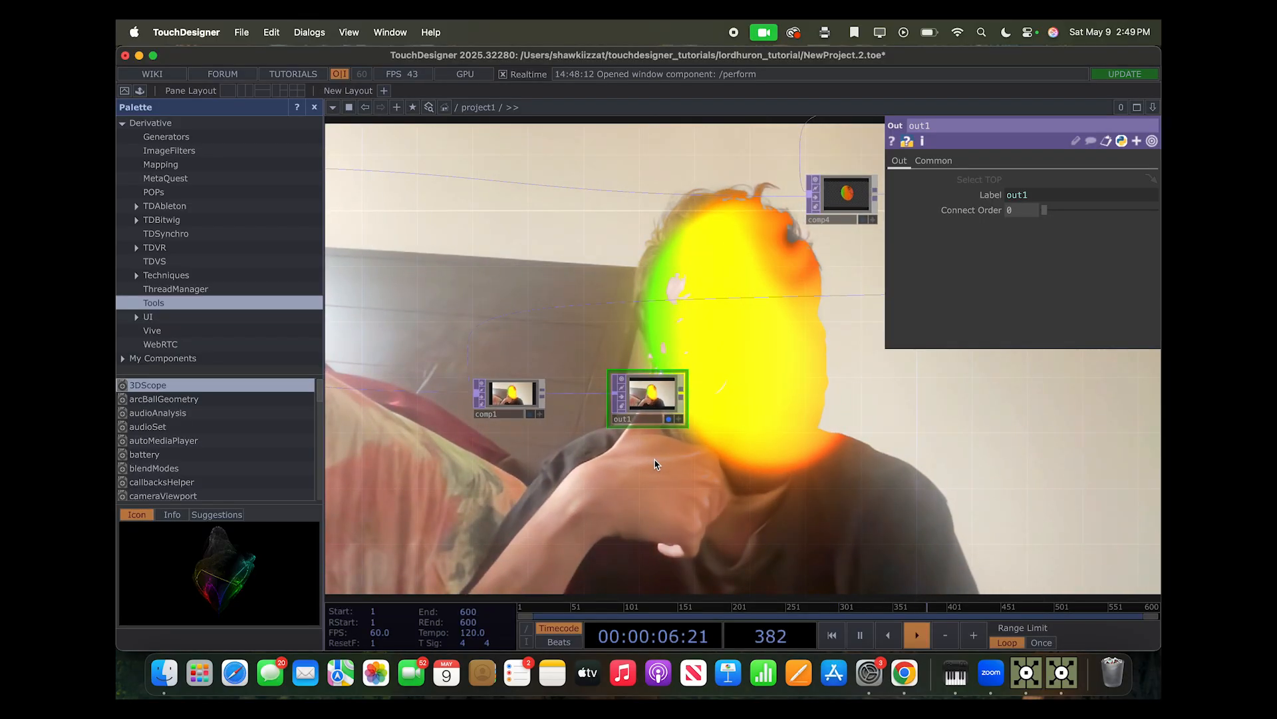
pyautogui.hscroll(3, 679, 479)
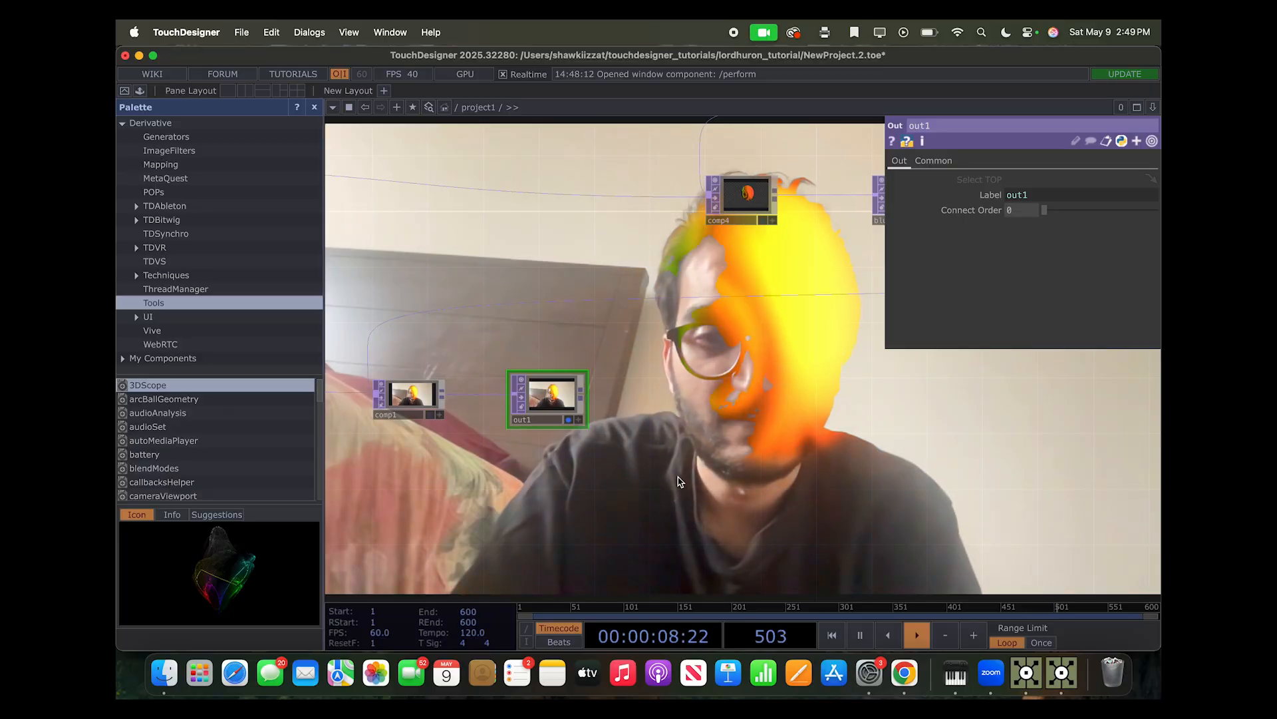